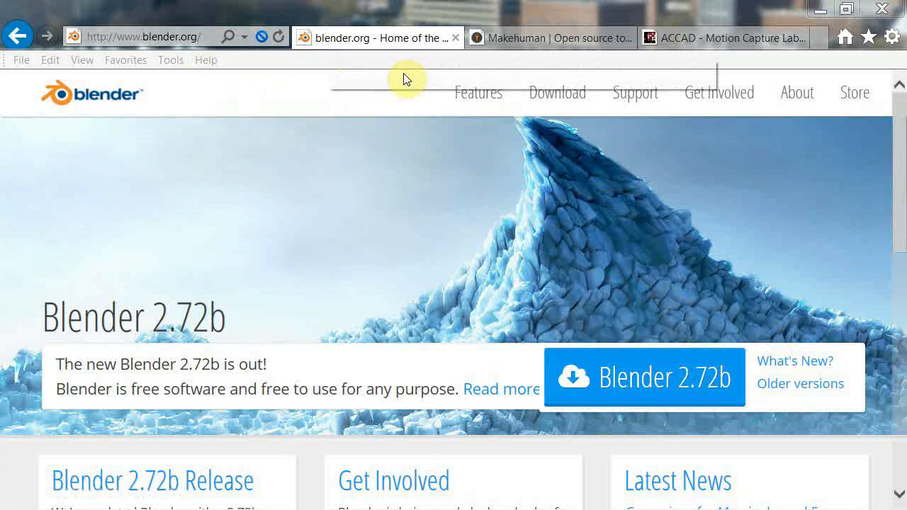
View the MakeHuman website, close the note with the BVH link, and find the BVH files on the ACCAD Motion Capture Lab page.
click(519, 39)
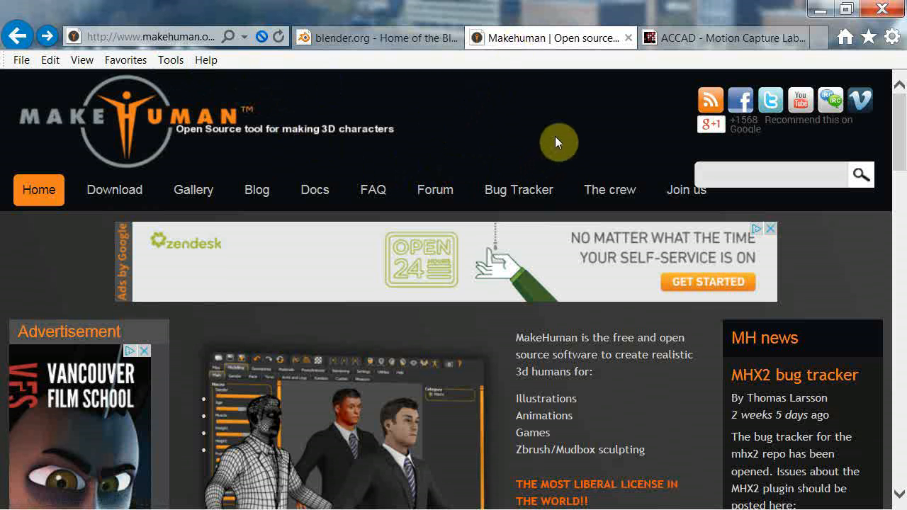
click(711, 39)
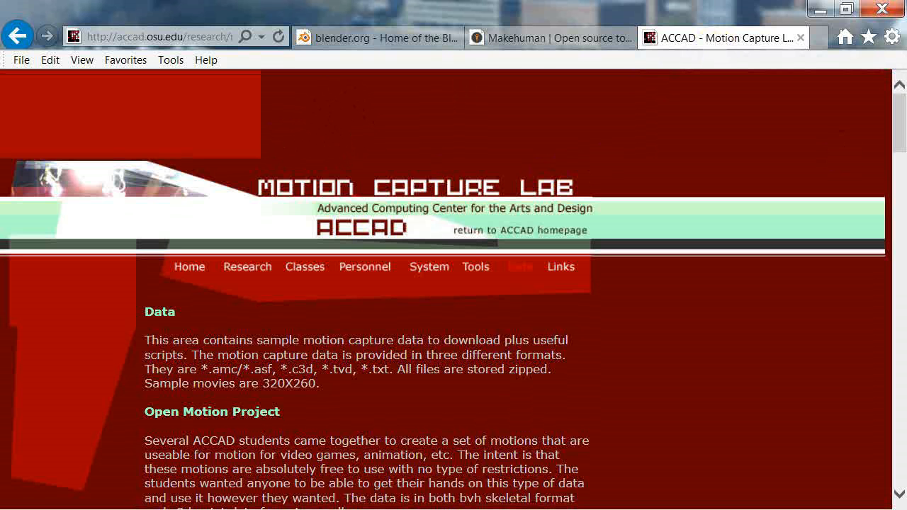
drag(407, 81, 306, 107)
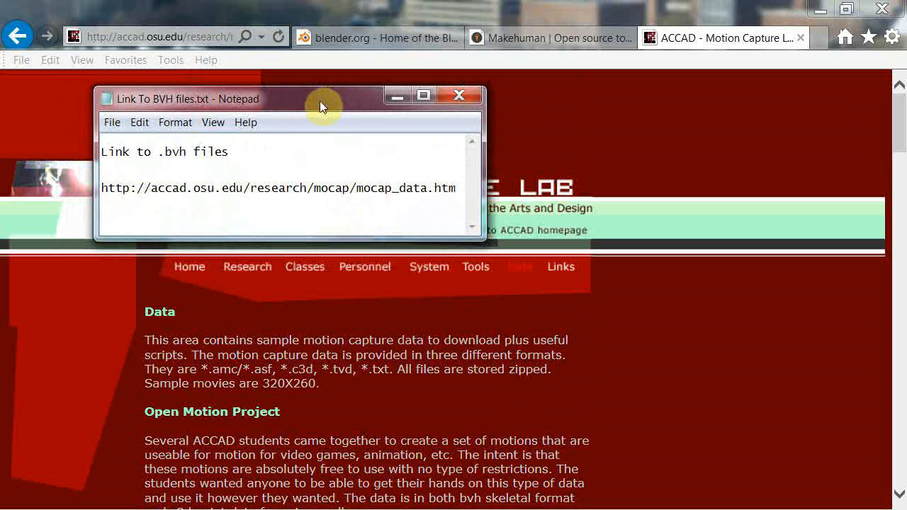
click(459, 95)
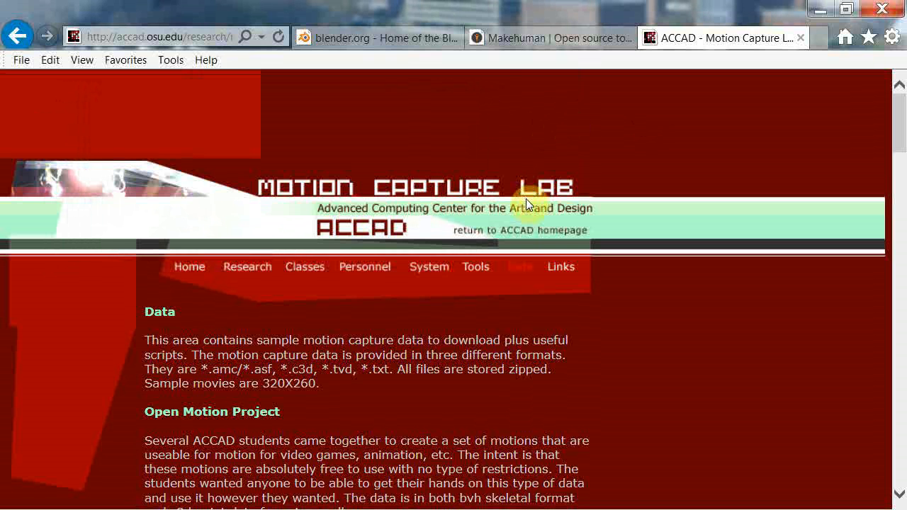
scroll(500, 381, down, 4)
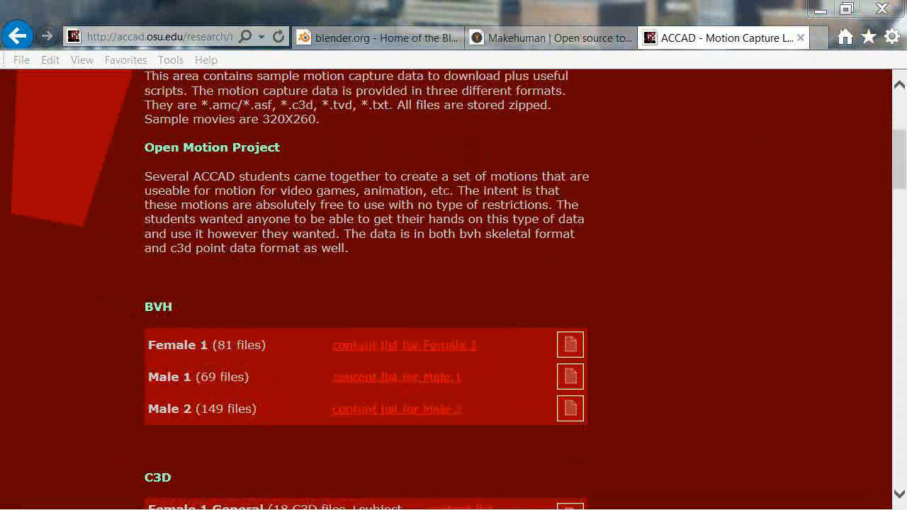
Locate the makewalk folder inside blendertools in the MakeHuman1.02 directory.
drag(906, 160, 347, 40)
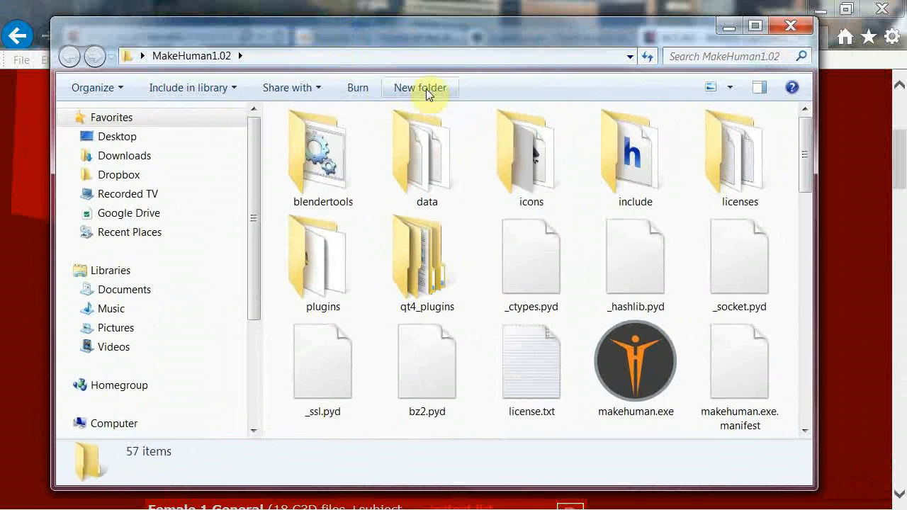
double_click(328, 181)
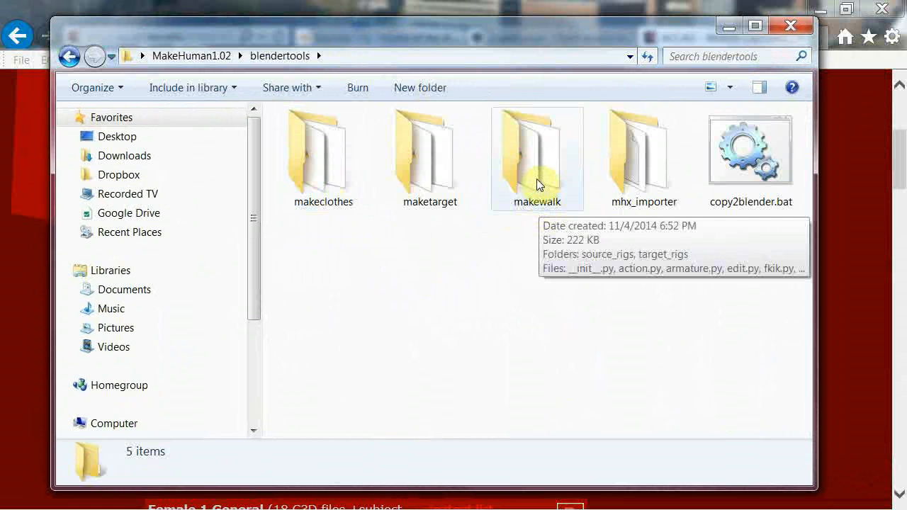
click(536, 185)
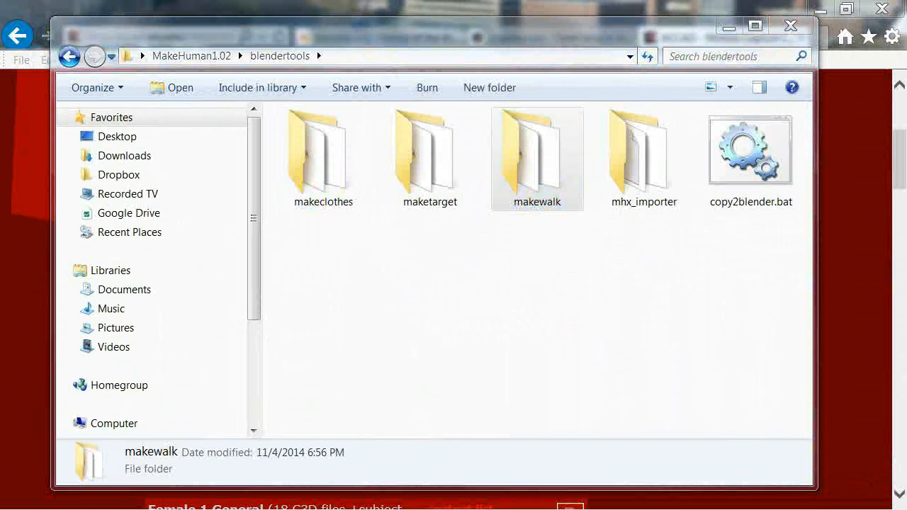
Check for the makewalk folder in Blender 2.72's scripts\addons directory, then close both folder windows.
drag(906, 28, 533, 24)
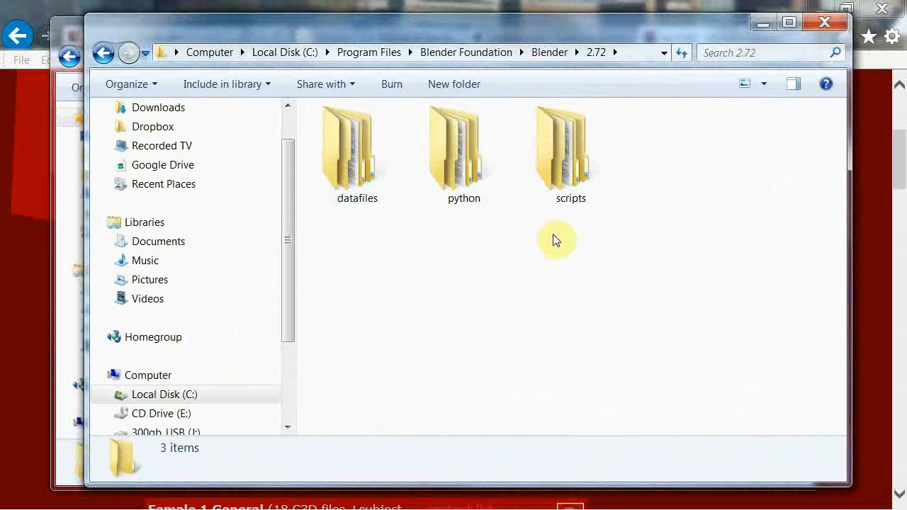
double_click(568, 171)
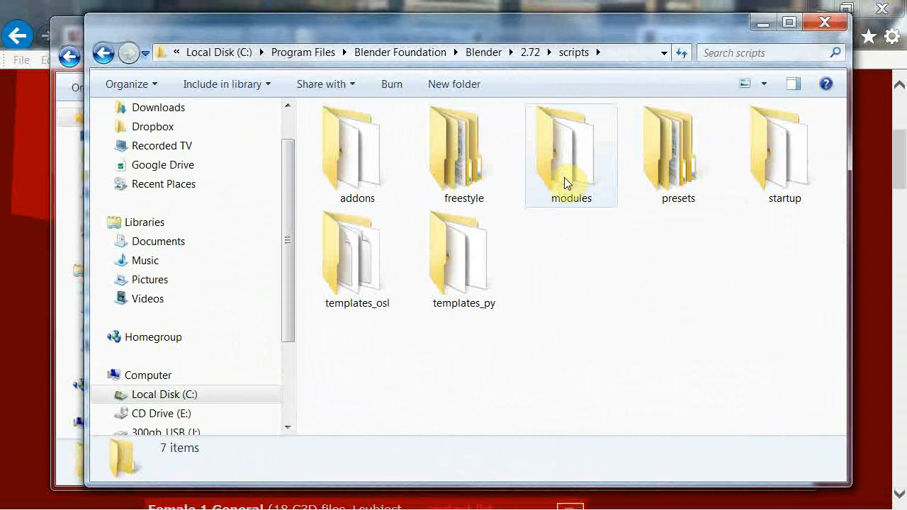
double_click(357, 160)
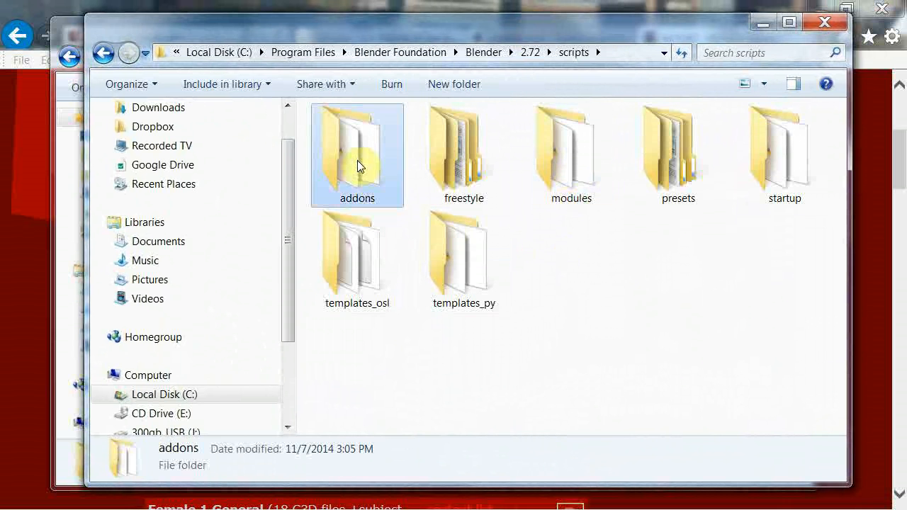
scroll(631, 286, down, 2)
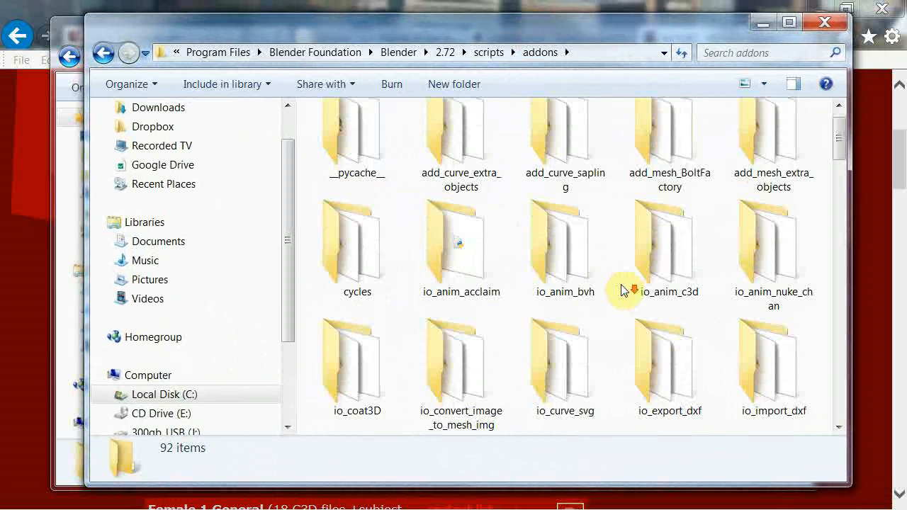
scroll(618, 284, down, 3)
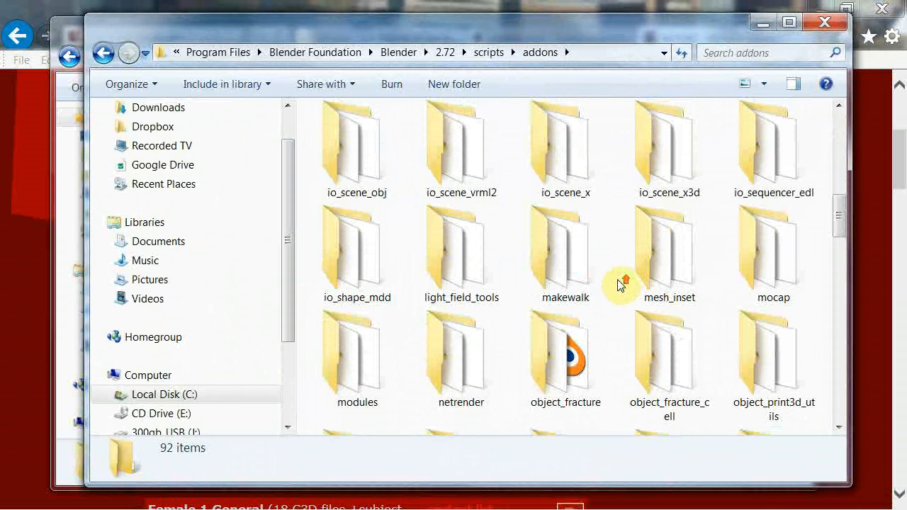
click(547, 253)
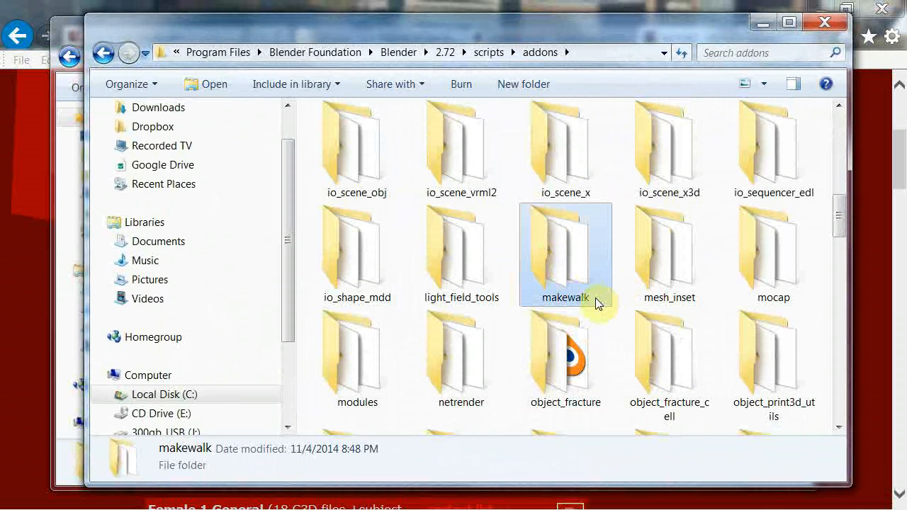
click(824, 23)
click(788, 29)
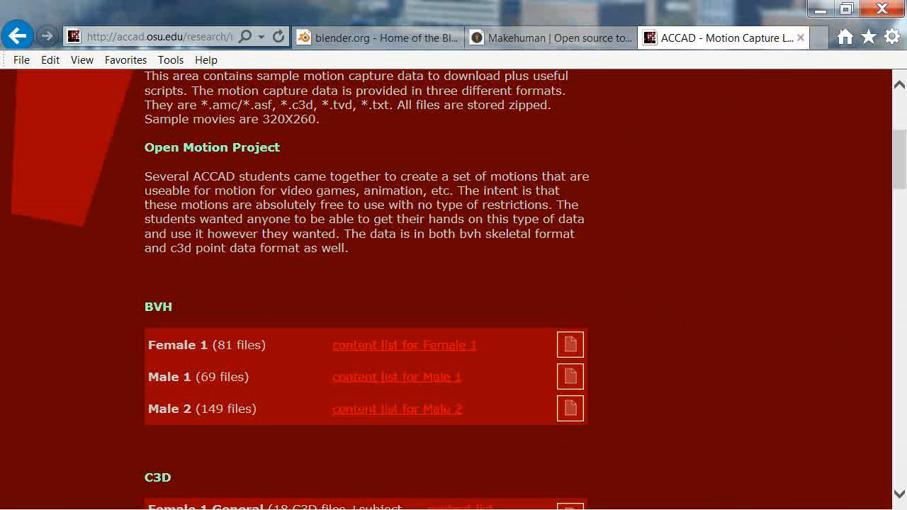
Switch to MakeHuman, set the figure's gender to fully female, and review the gender, face, torso, and arms and legs modelling options.
key(alt+Tab)
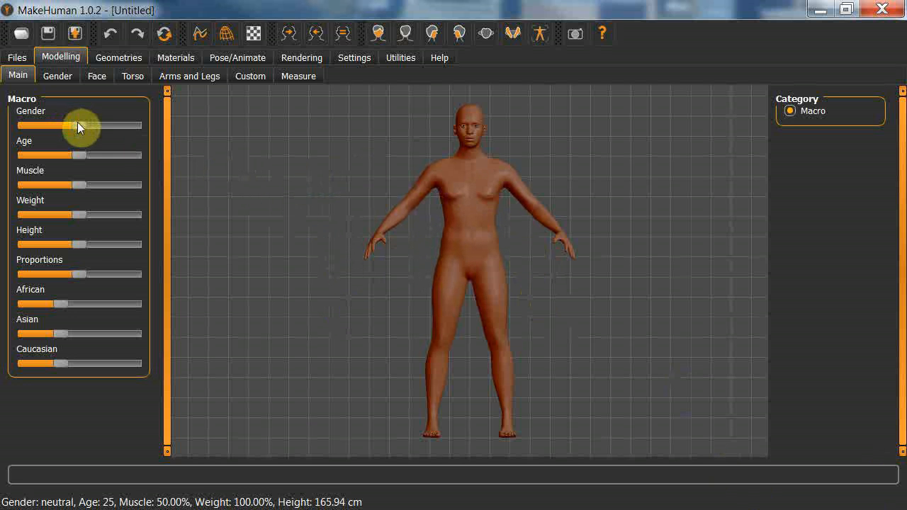
drag(79, 124, 12, 125)
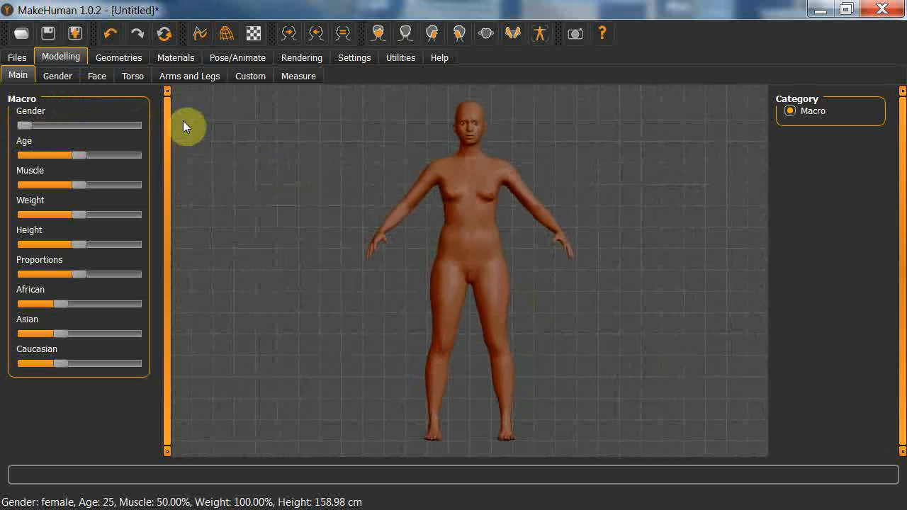
click(59, 75)
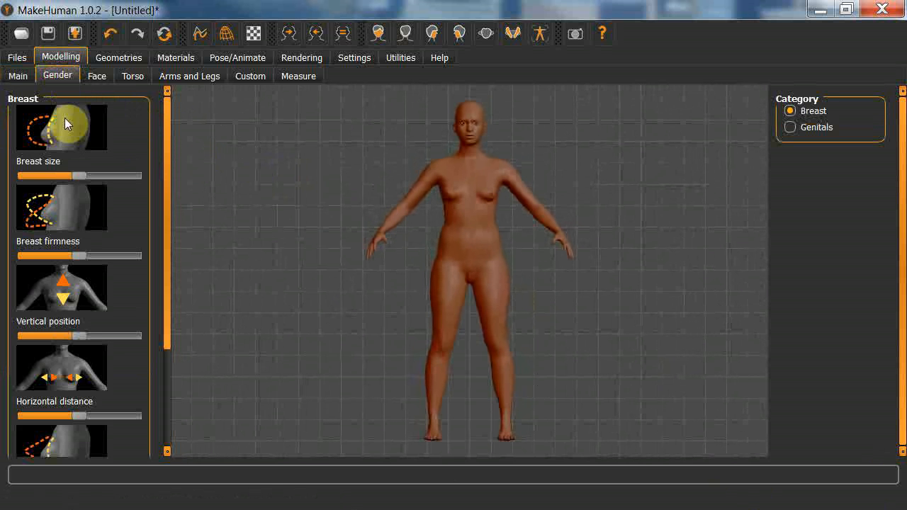
click(97, 78)
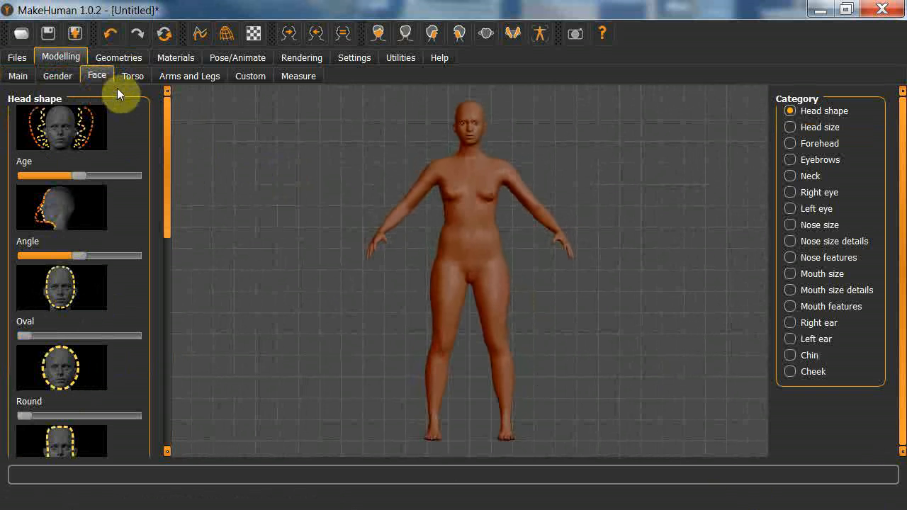
click(131, 77)
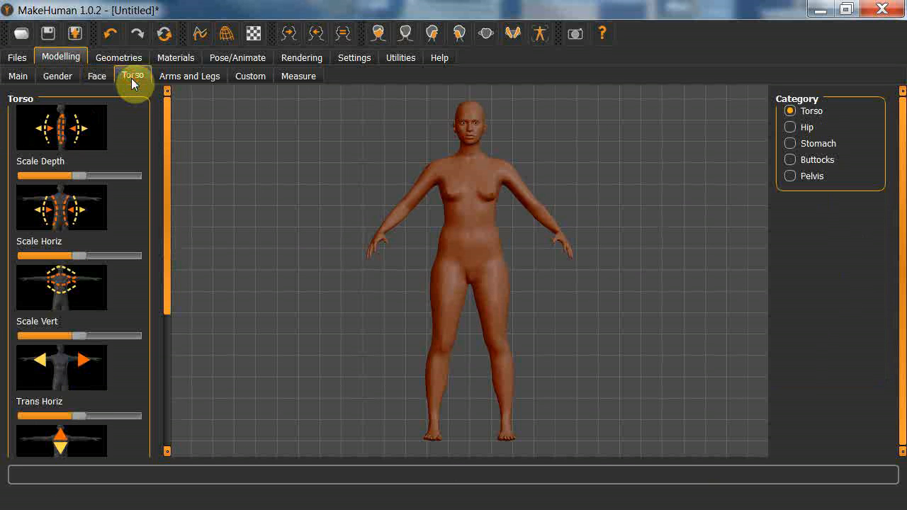
click(196, 77)
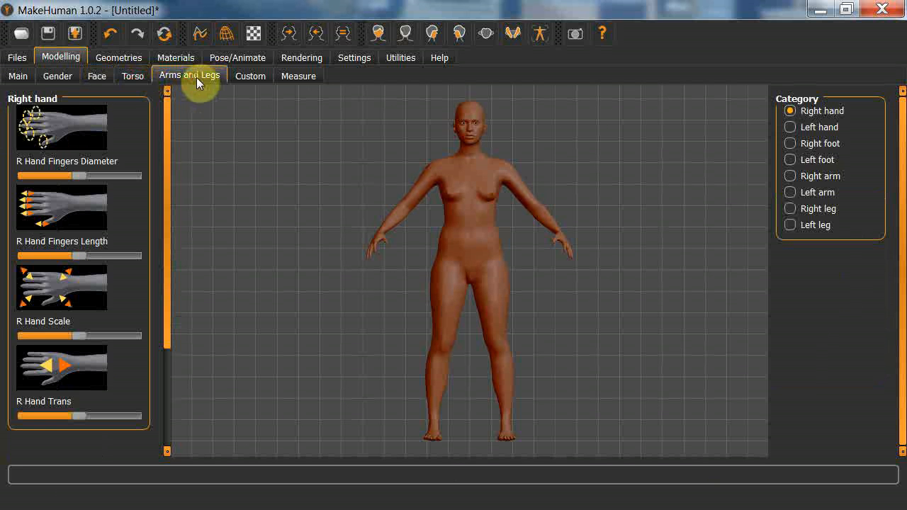
Dress the figure in shoes02, short01 and the blue T-shirt with the Blender logo.
click(118, 58)
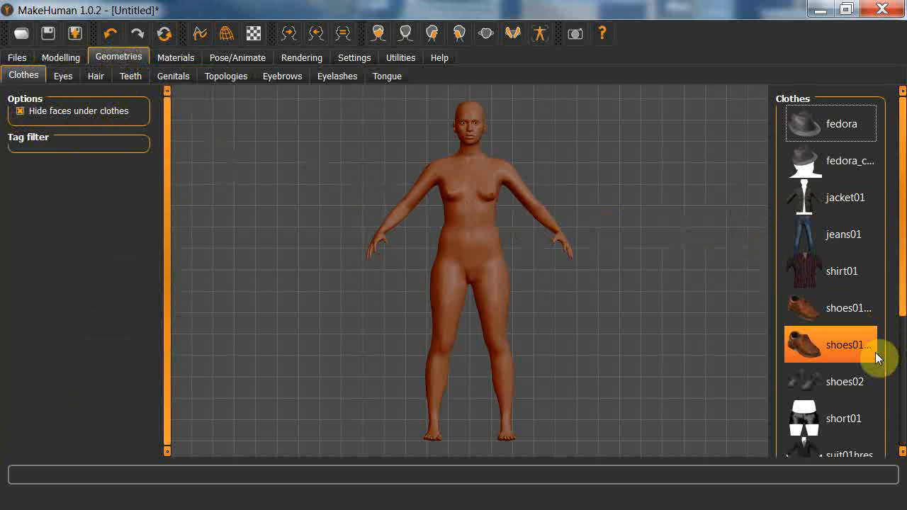
drag(901, 311, 897, 371)
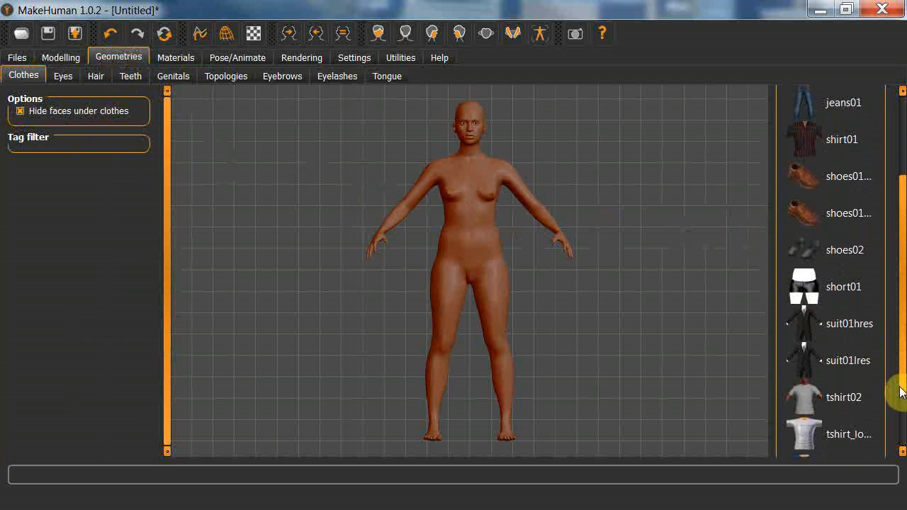
click(838, 246)
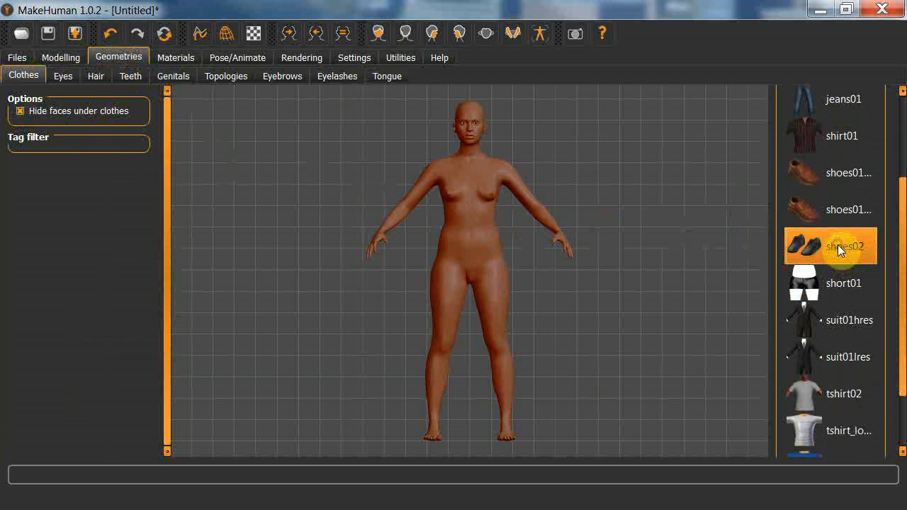
click(827, 283)
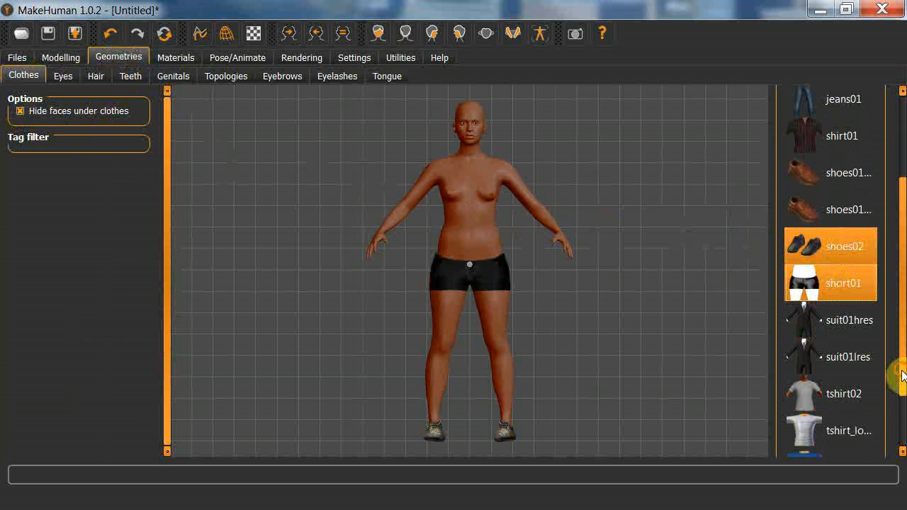
drag(901, 374, 901, 420)
click(845, 395)
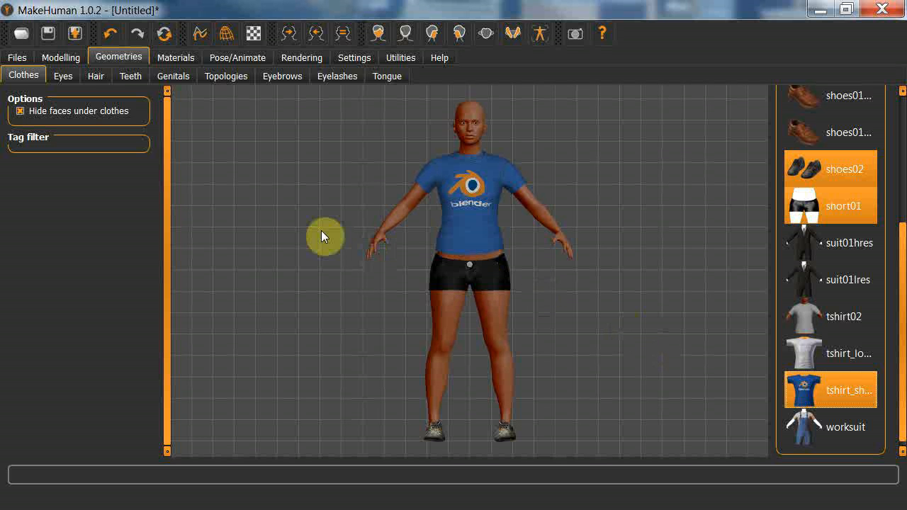
Check the eye options, give the figure the long fhair01 hair, and add the first set of teeth, teeth_ba….
click(59, 75)
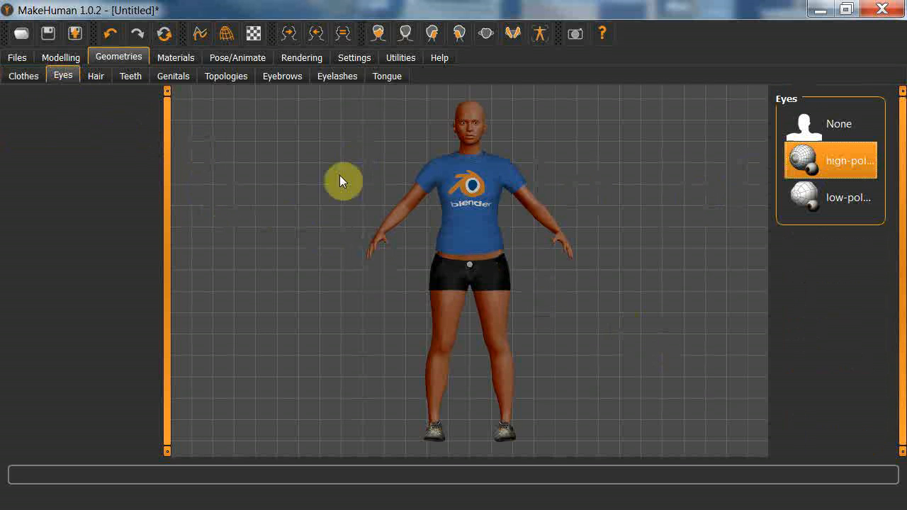
click(97, 82)
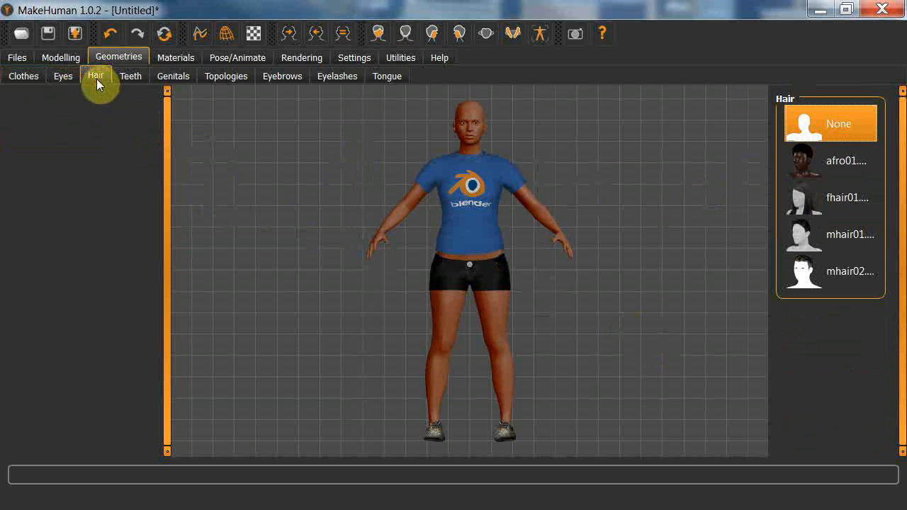
click(812, 204)
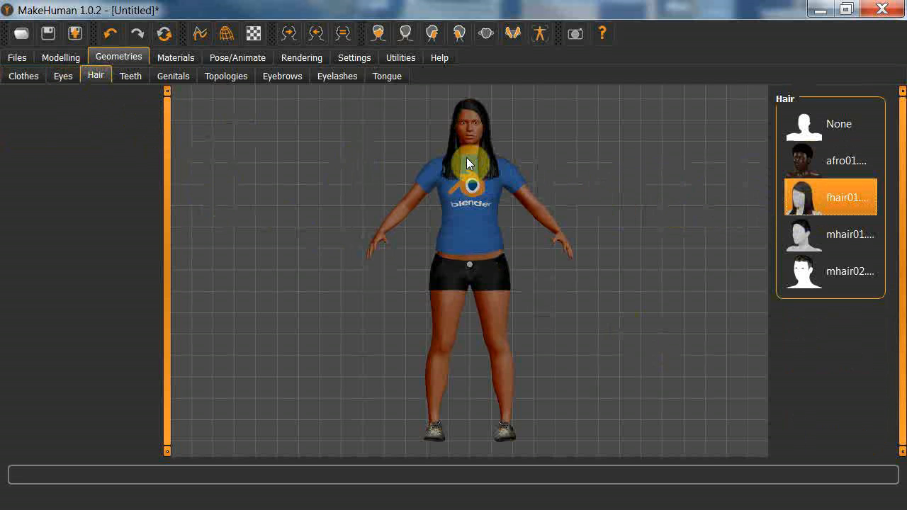
click(128, 75)
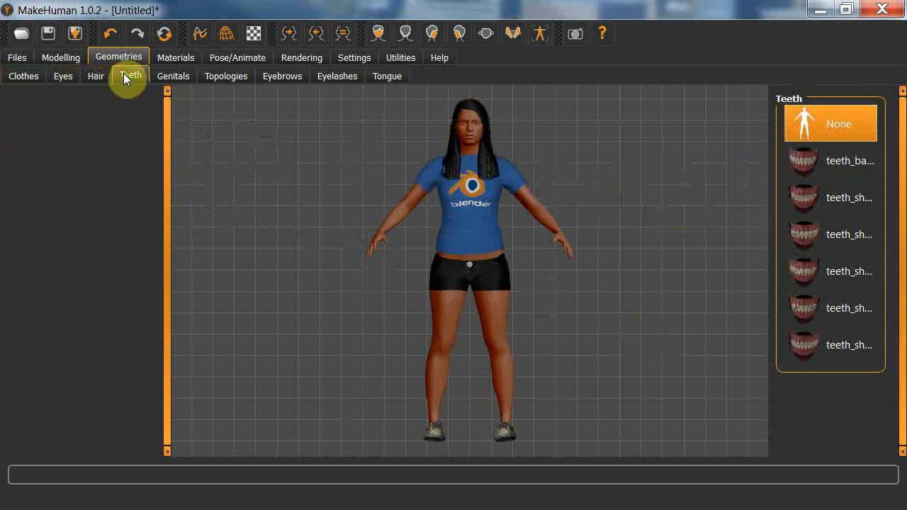
click(815, 161)
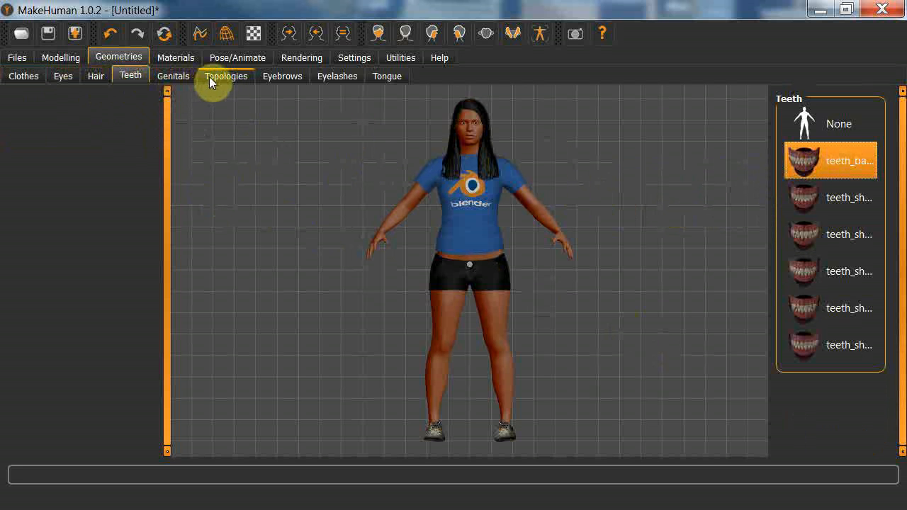
Add the first eyebrow style after None and the third eyelash style to the figure.
click(283, 78)
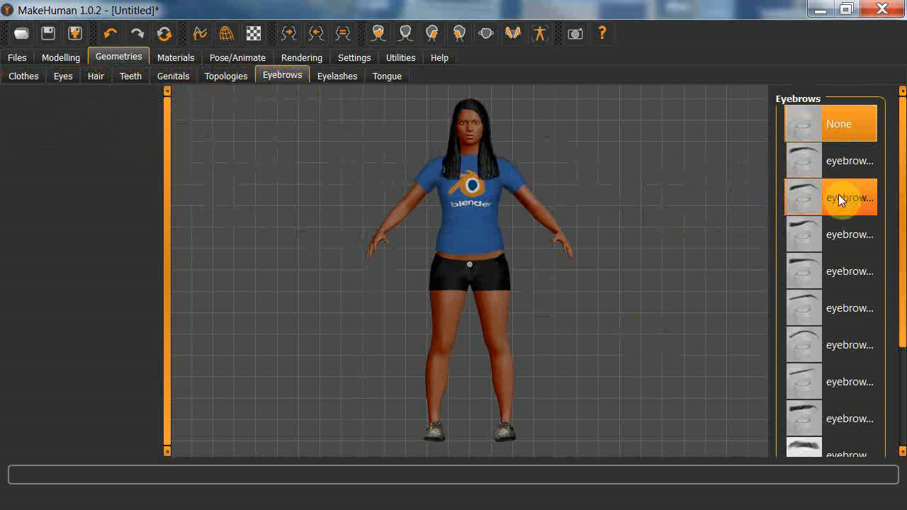
click(840, 165)
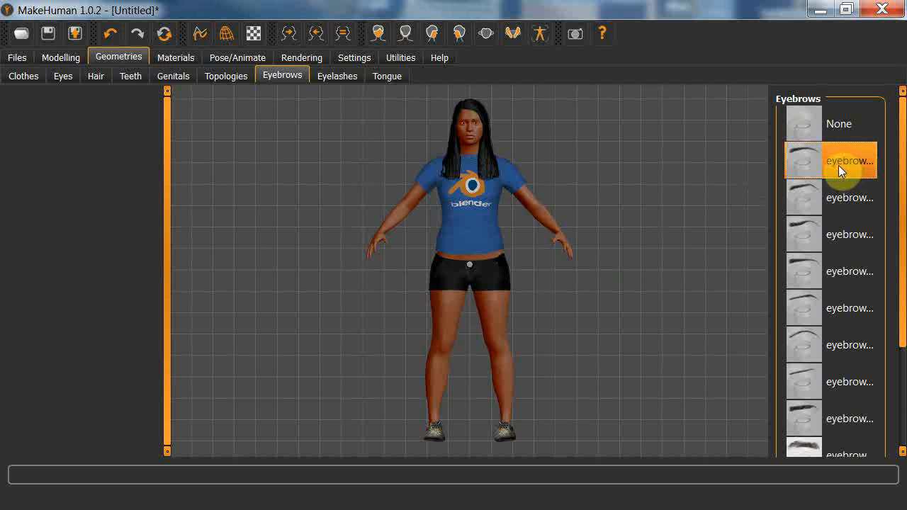
click(331, 76)
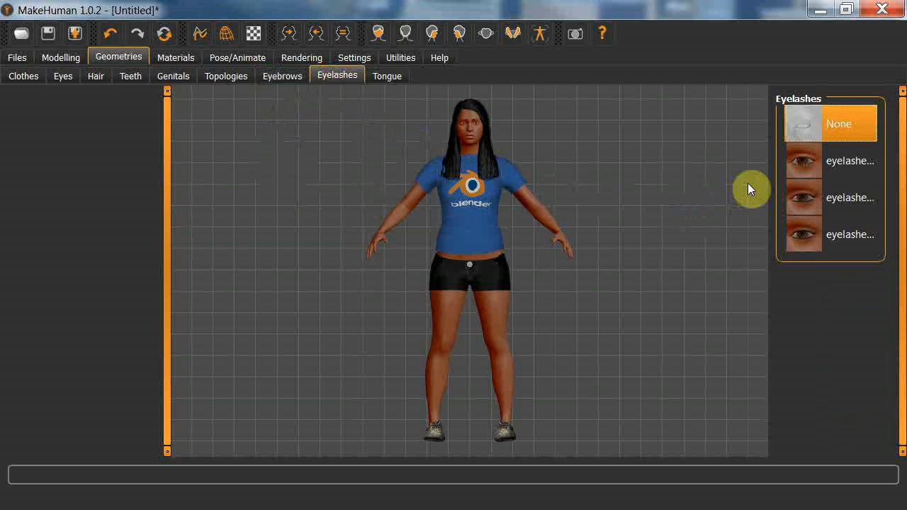
click(809, 242)
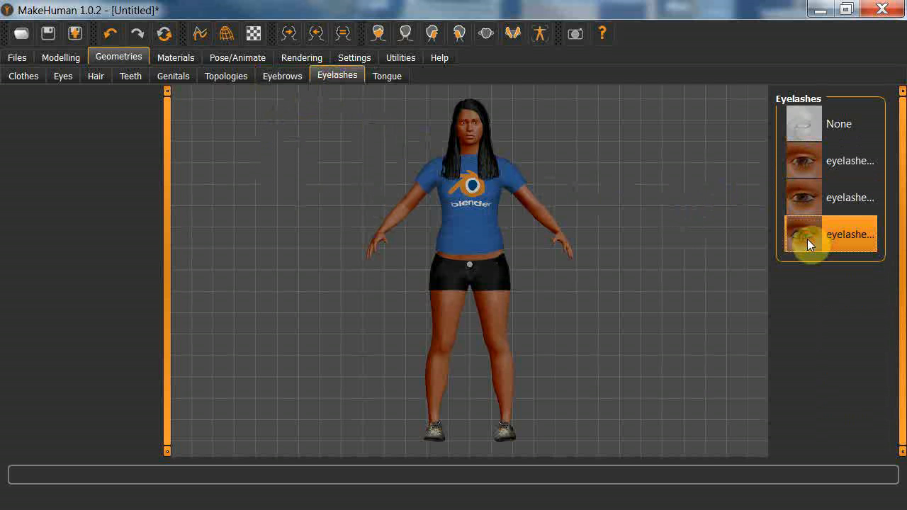
Add the tongue0… tongue geometry to the figure and check the figure's overall look.
click(384, 77)
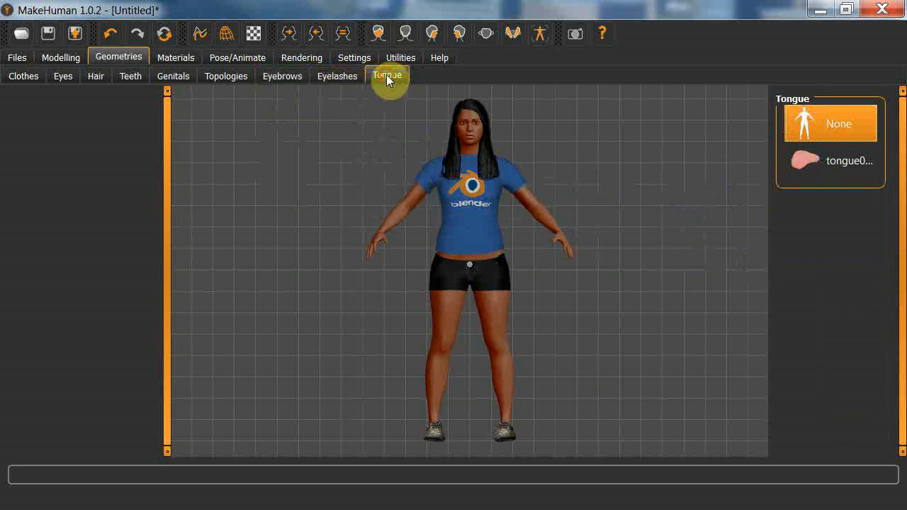
click(821, 165)
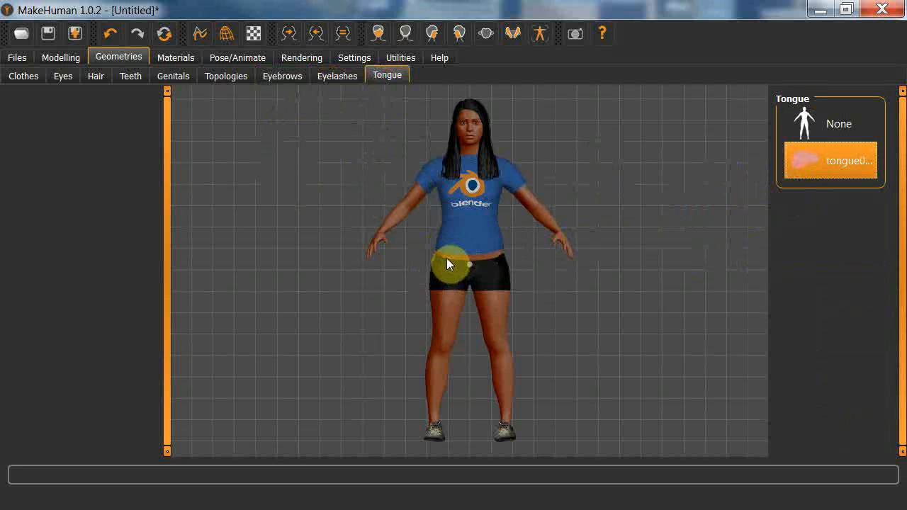
drag(417, 213, 485, 140)
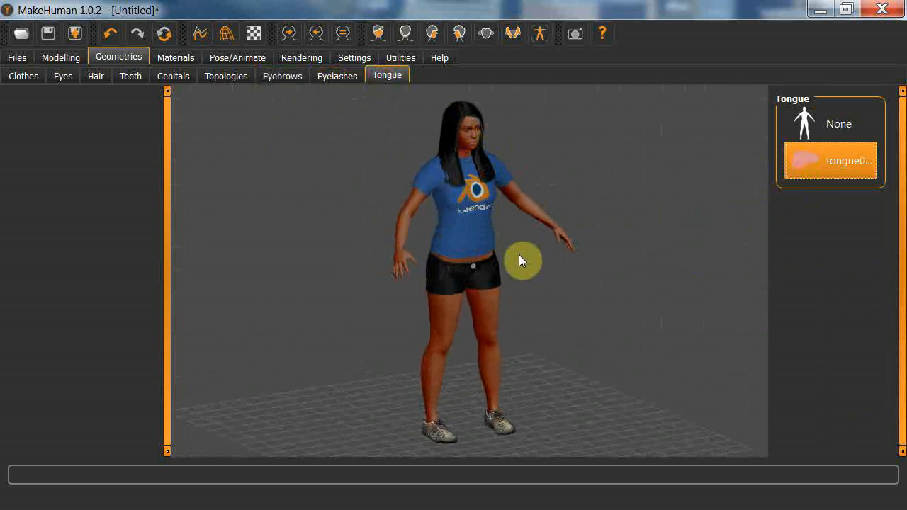
drag(498, 263, 475, 262)
right_drag(487, 234, 446, 250)
drag(447, 252, 432, 223)
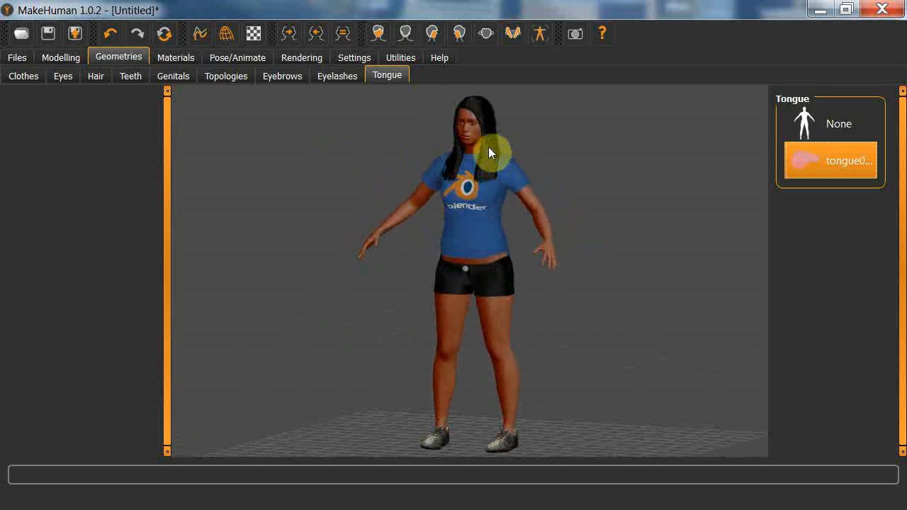
Apply the first young Caucasian (young_c…) skin material, just before young_caucasian_female_sweat.mhmat, to the figure.
click(173, 58)
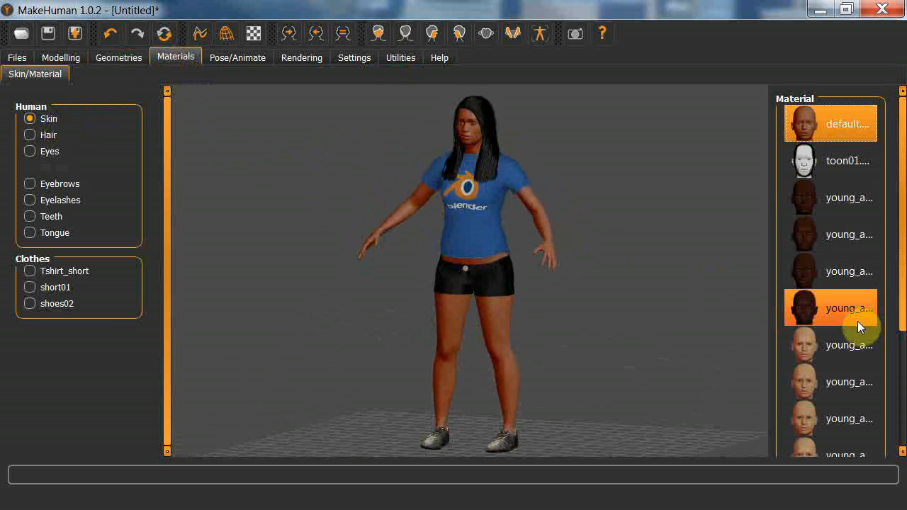
drag(898, 293, 886, 412)
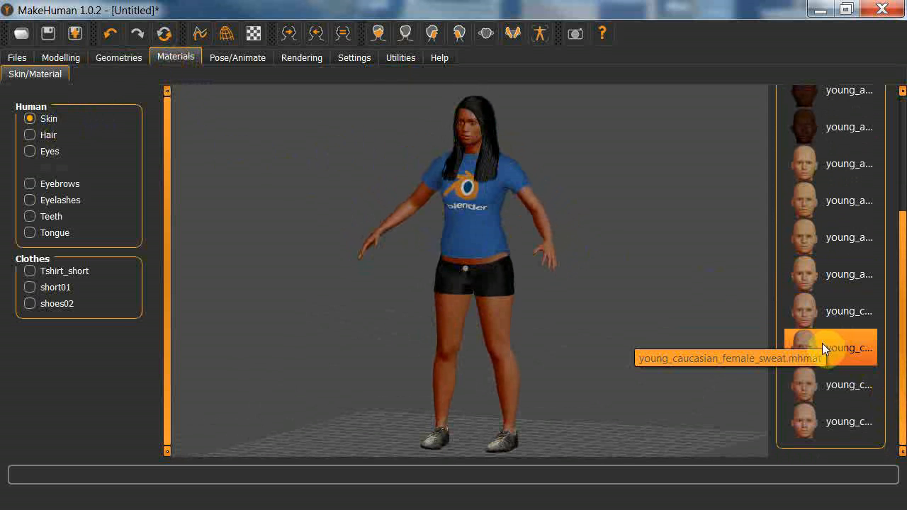
click(830, 314)
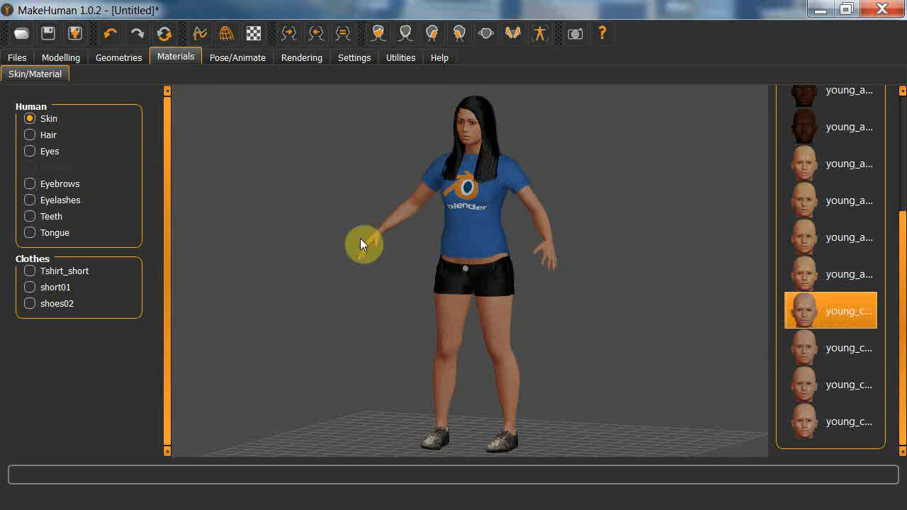
Check the available hair materials and set the figure's eye material to blue.
click(48, 135)
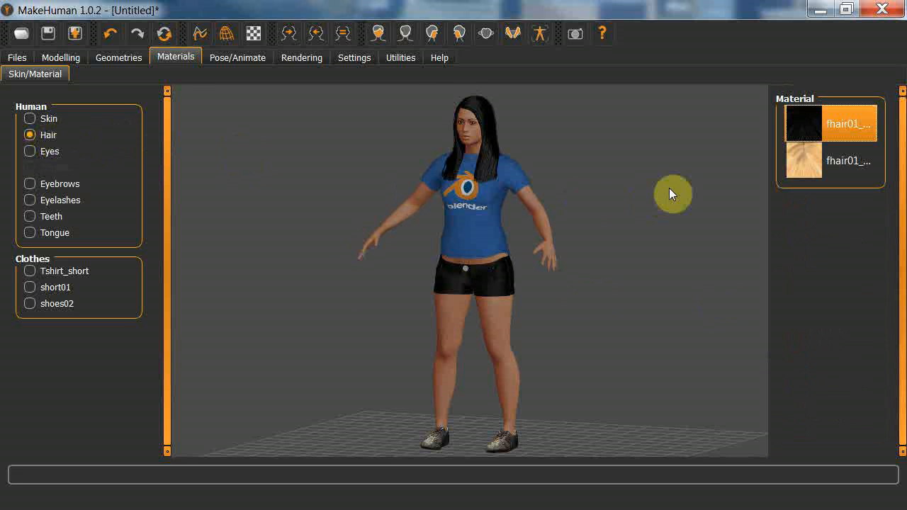
click(38, 151)
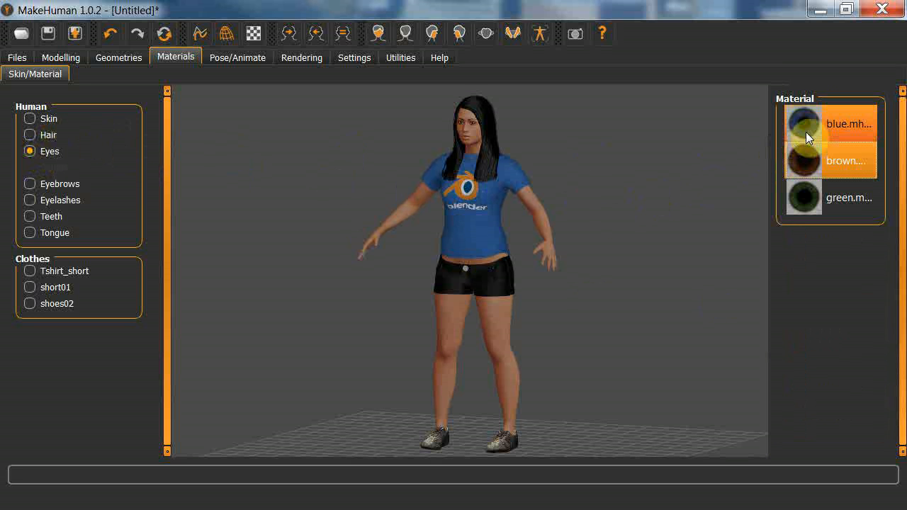
click(820, 121)
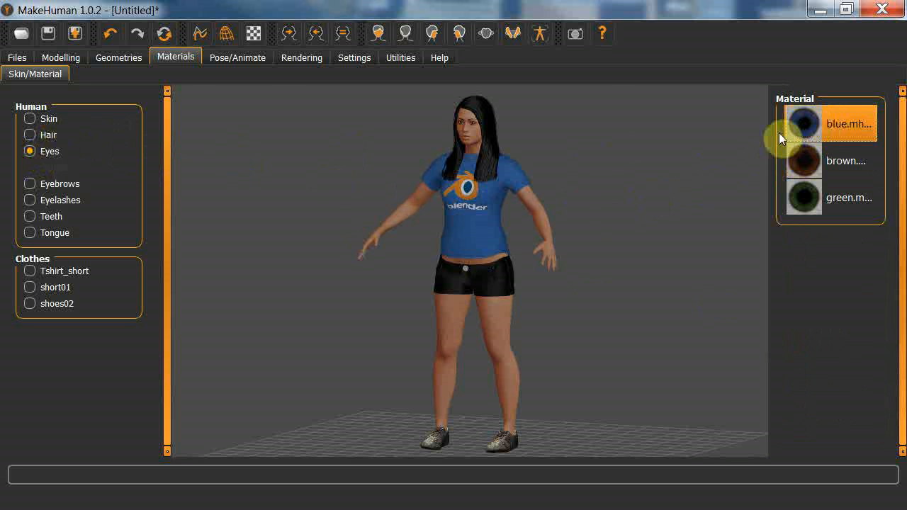
Review the materials offered for the figure's eyebrows, eyelashes, teeth and tongue.
click(68, 185)
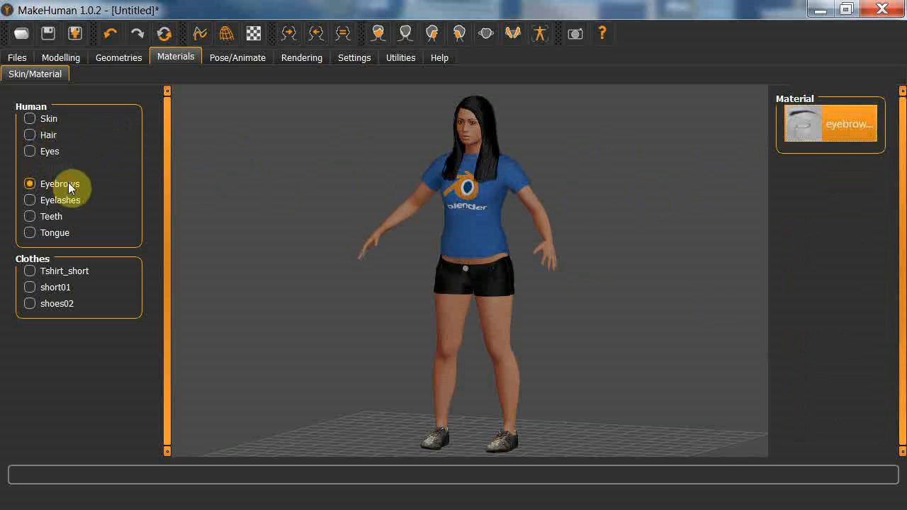
click(64, 201)
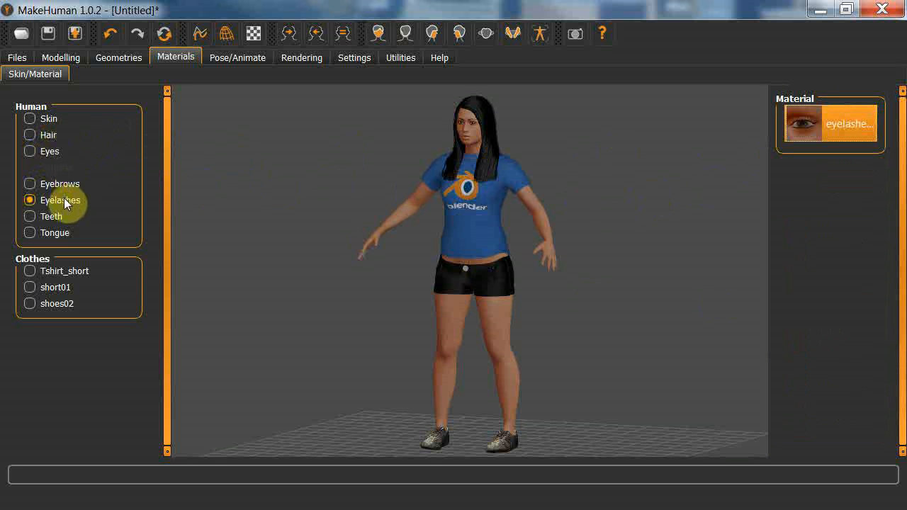
click(49, 222)
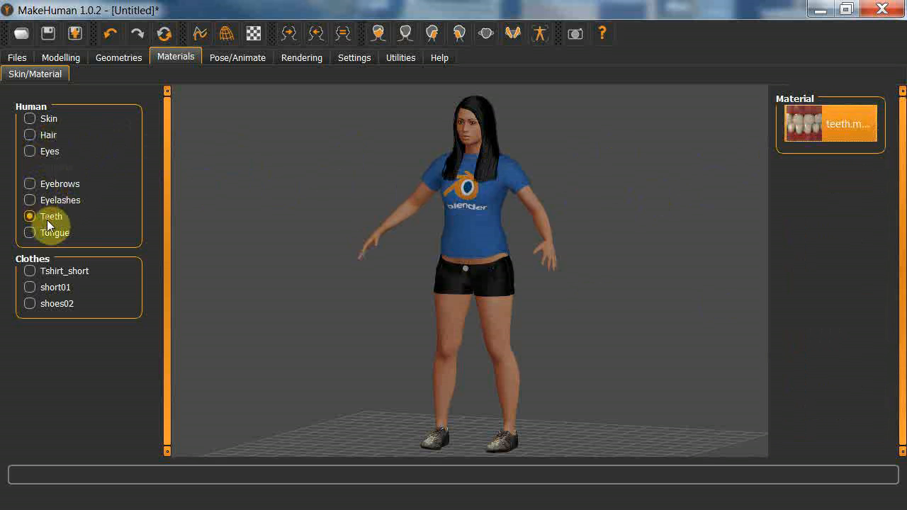
click(54, 234)
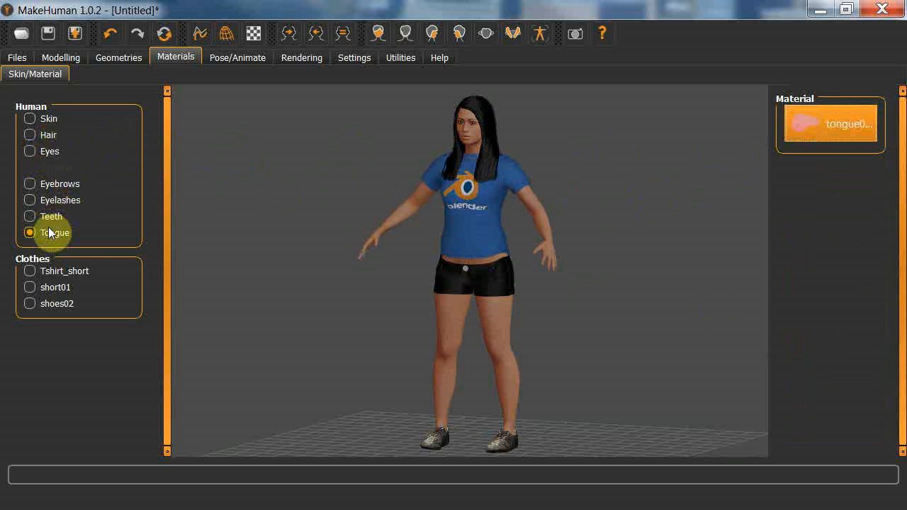
Try the white material on the Tshirt_short T-shirt and return it to the blue one.
click(73, 272)
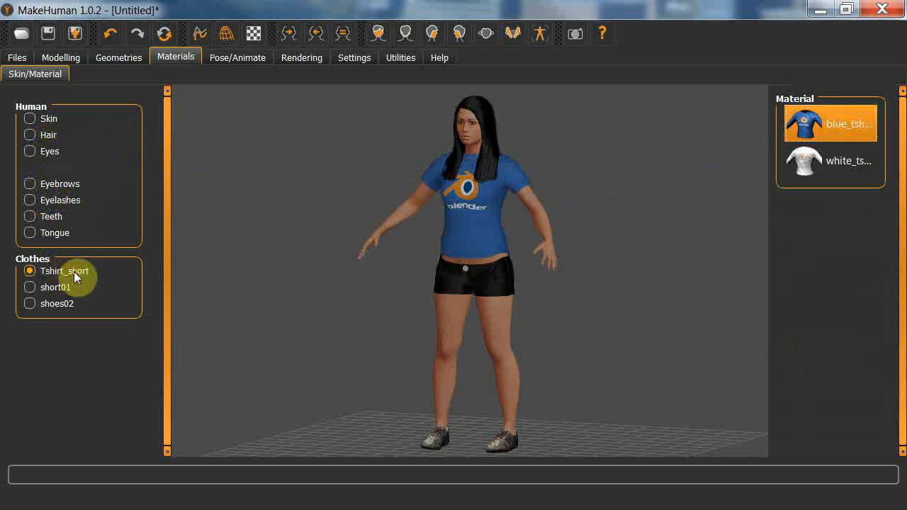
click(816, 163)
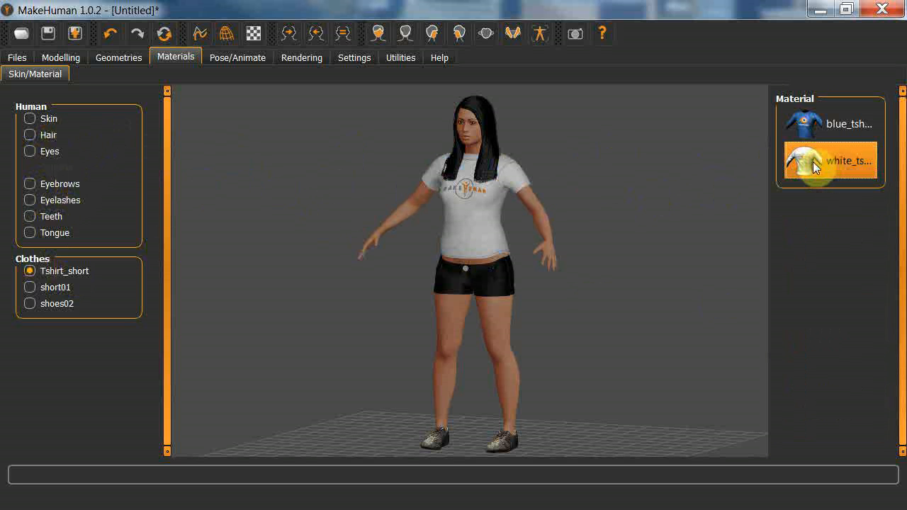
click(833, 128)
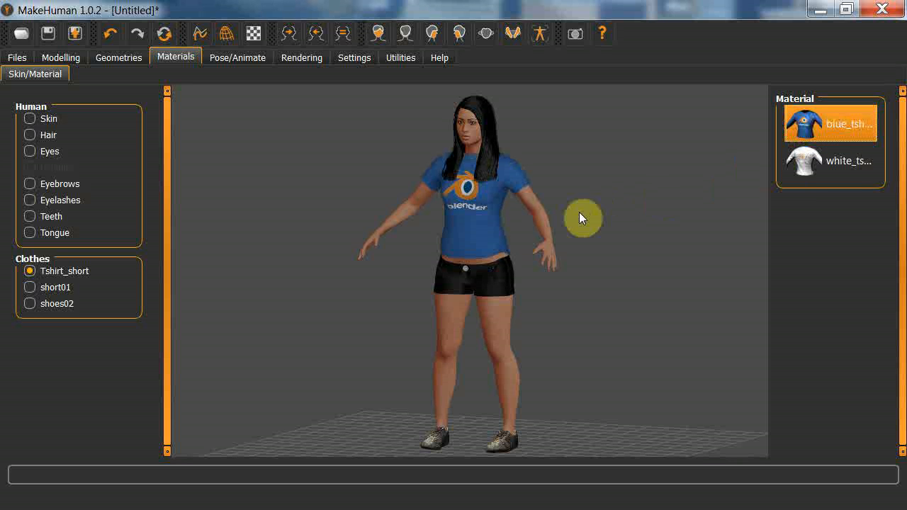
Try the basic and black_leather materials on short01 and return it to the black_sa… material.
click(56, 286)
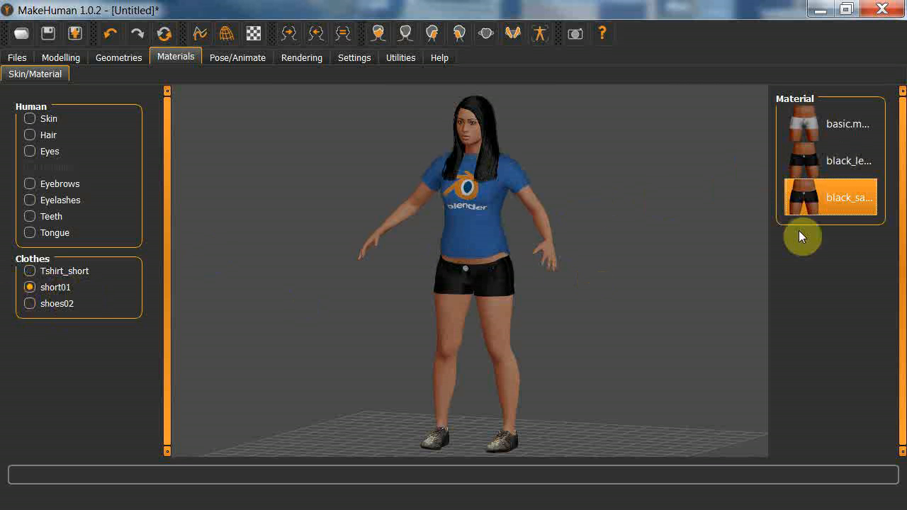
click(847, 126)
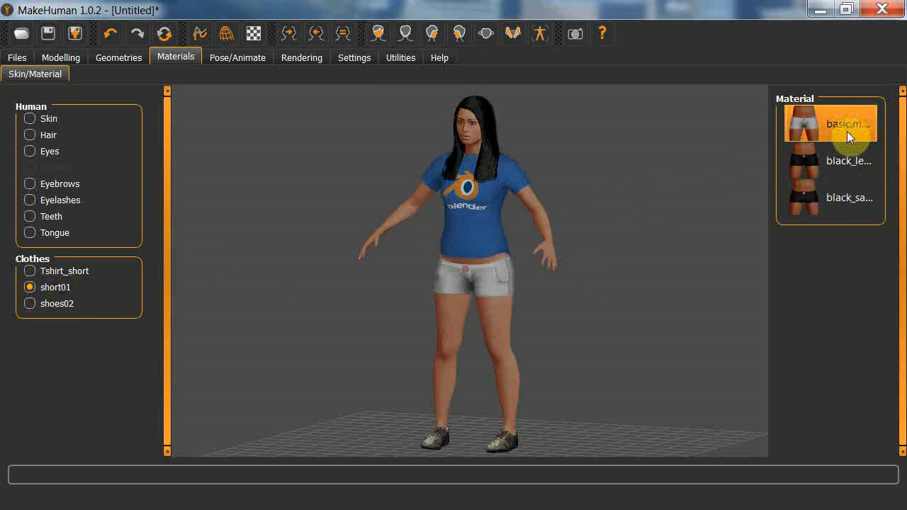
click(833, 163)
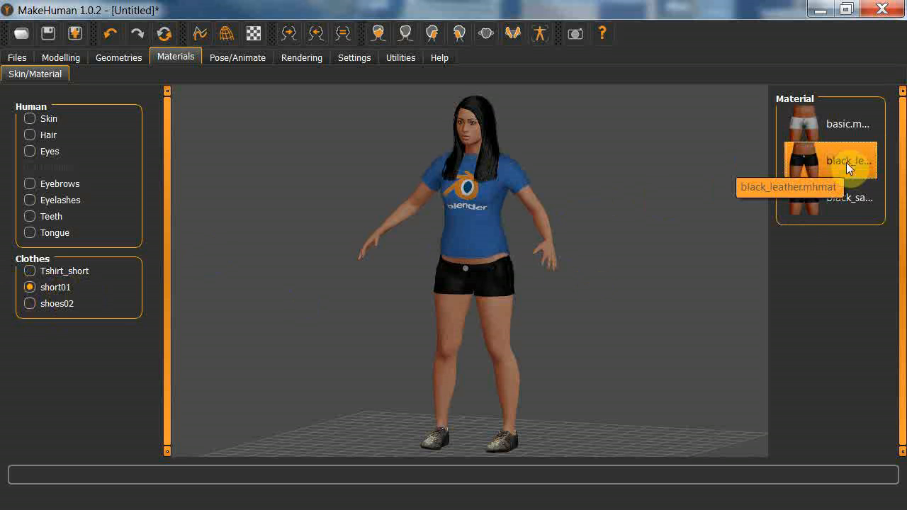
click(828, 200)
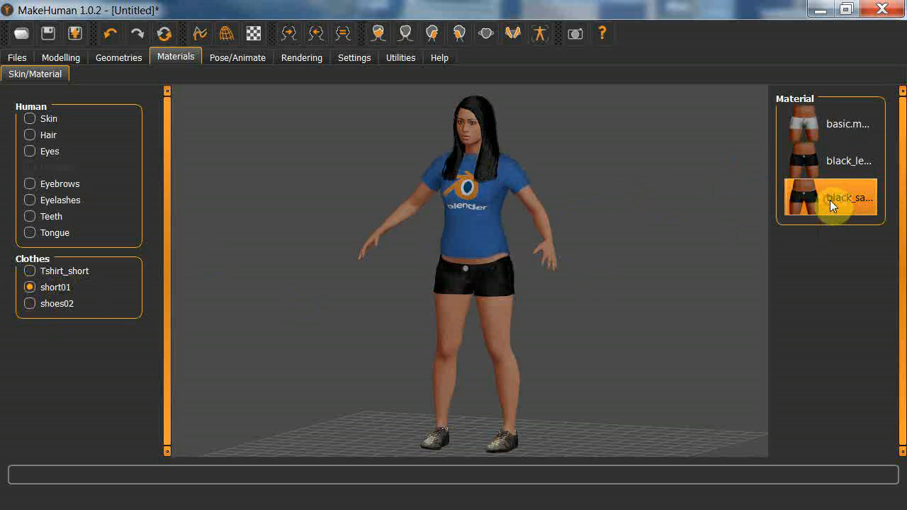
Compare the blue, dark and white materials for shoes02 and apply the blue one.
click(52, 304)
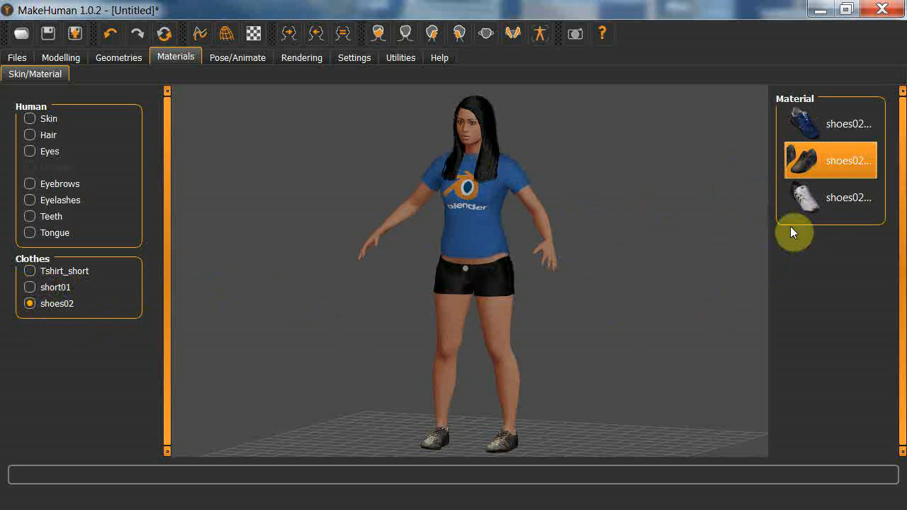
click(841, 127)
click(846, 168)
click(842, 198)
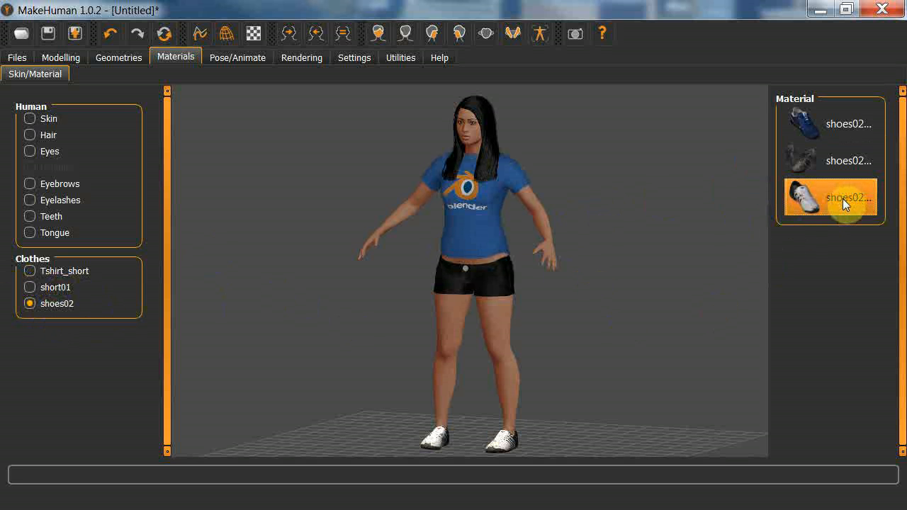
click(830, 161)
click(832, 136)
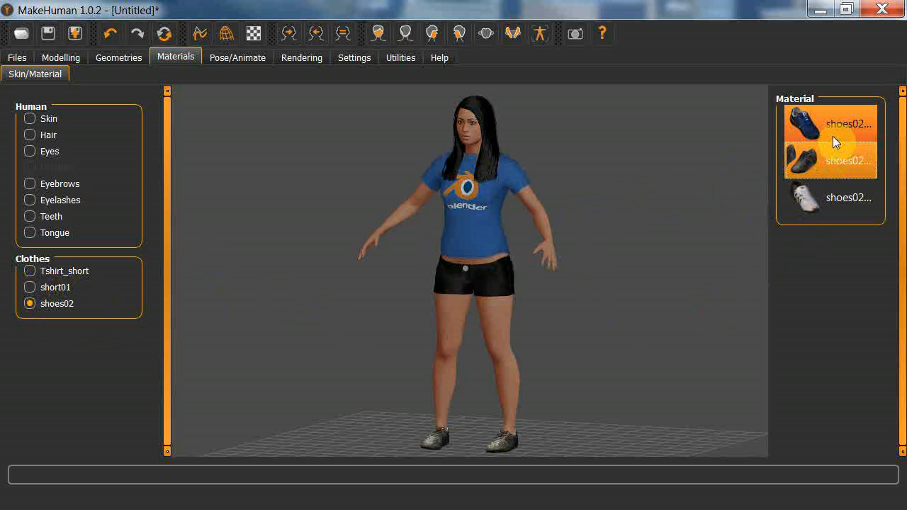
click(811, 156)
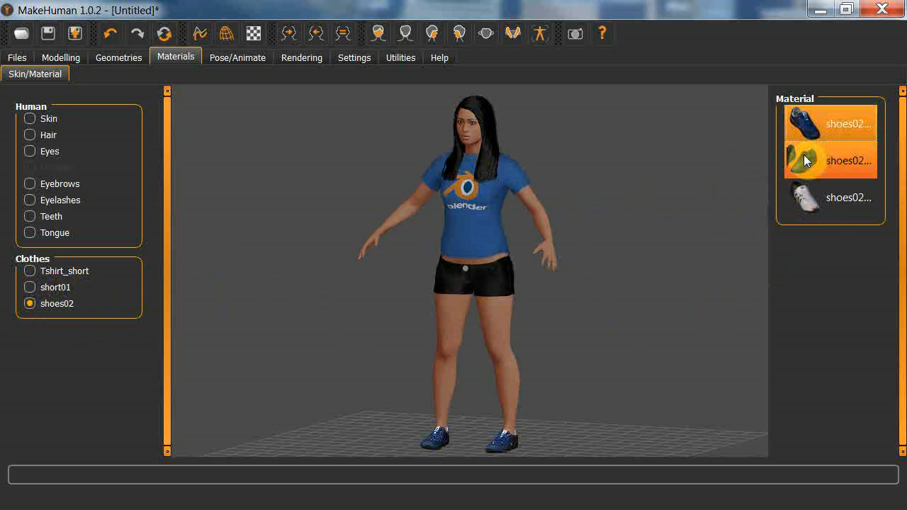
Assign the humanik… rig preset as the figure's skeleton and return to the figure's materials.
click(236, 57)
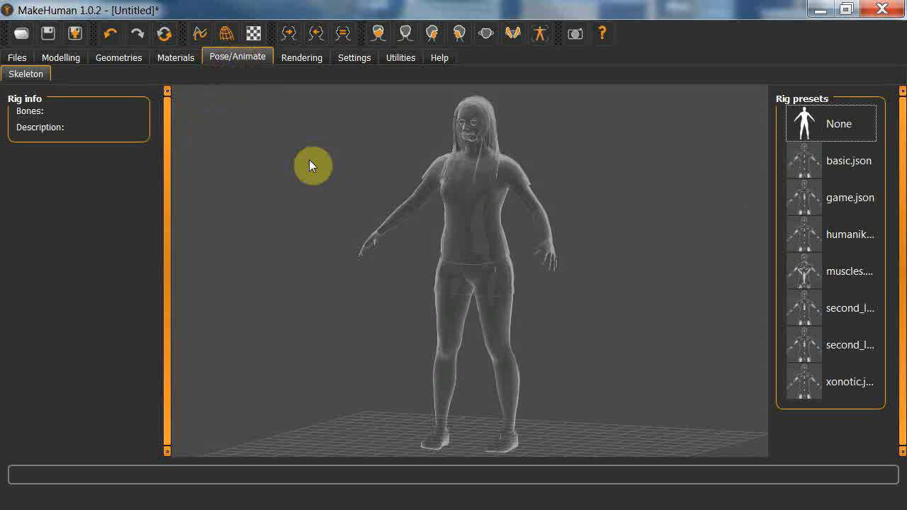
click(848, 235)
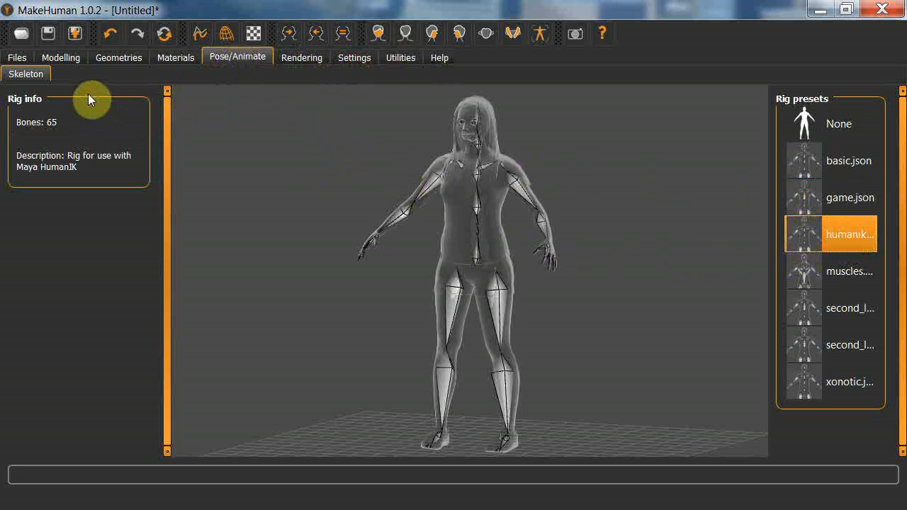
click(160, 61)
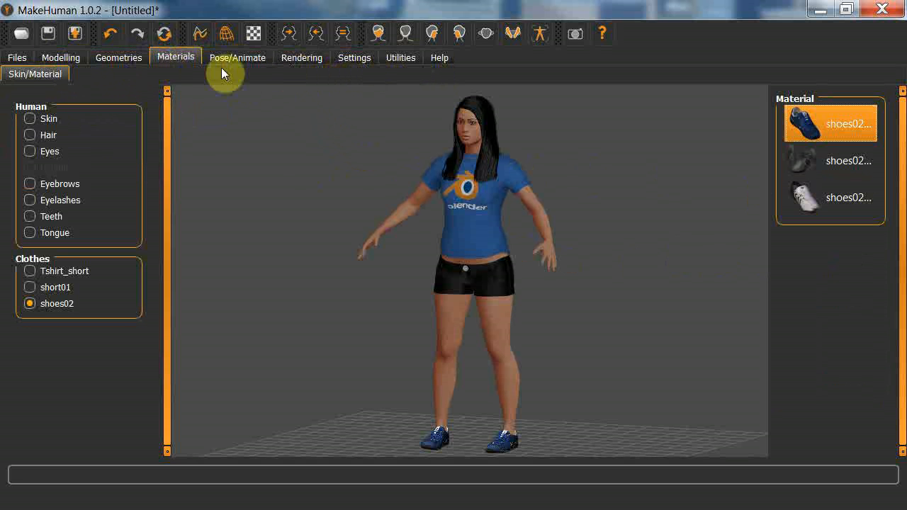
Save the figure as Model1.mhm in the Desktop's tutorial folder and check the saved files there.
click(16, 61)
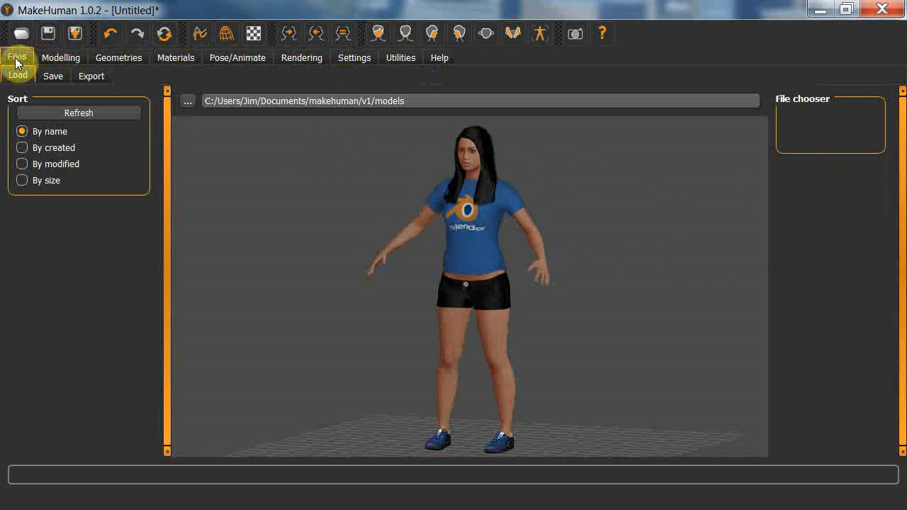
click(54, 78)
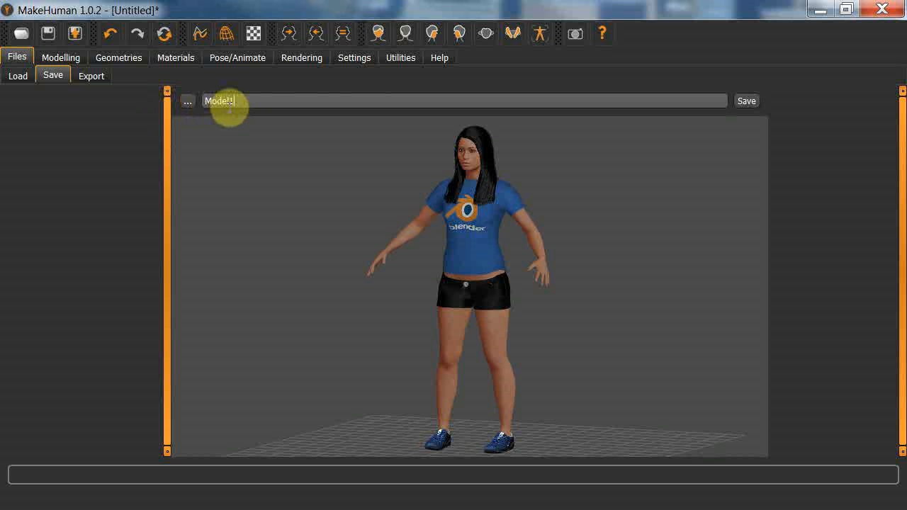
click(228, 106)
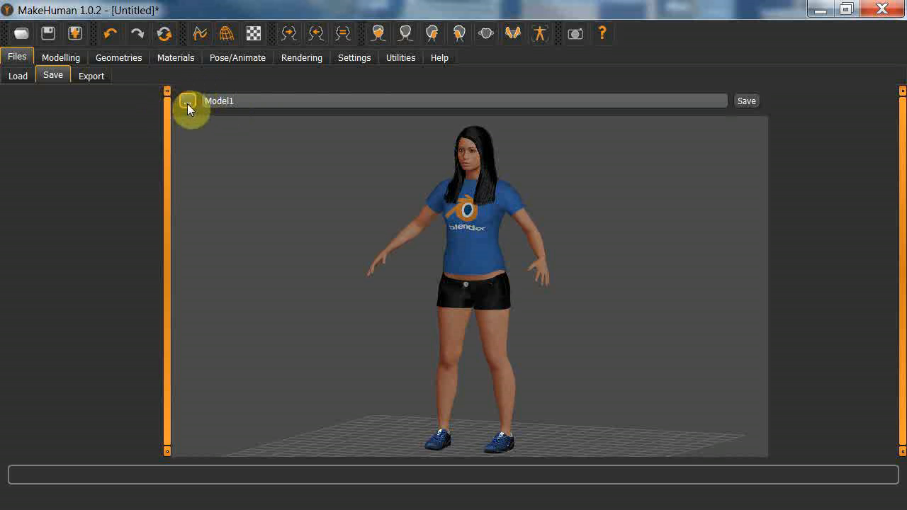
click(187, 102)
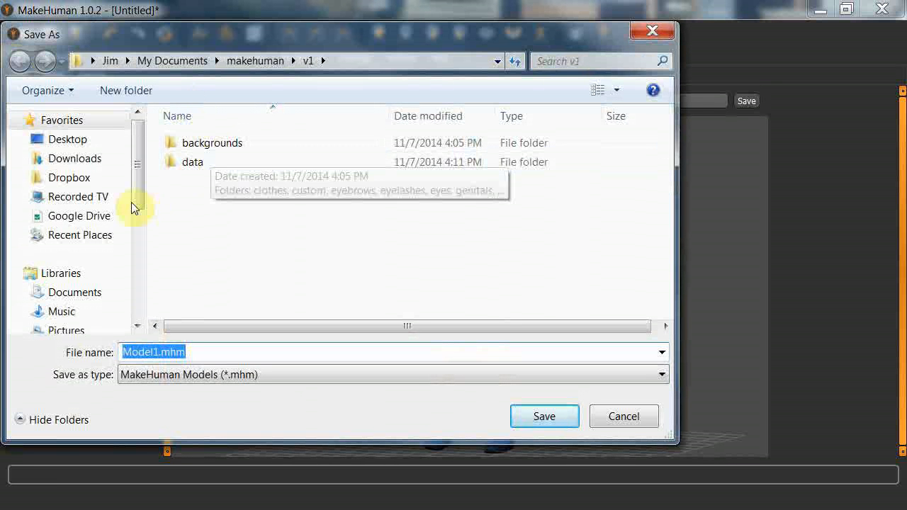
click(74, 146)
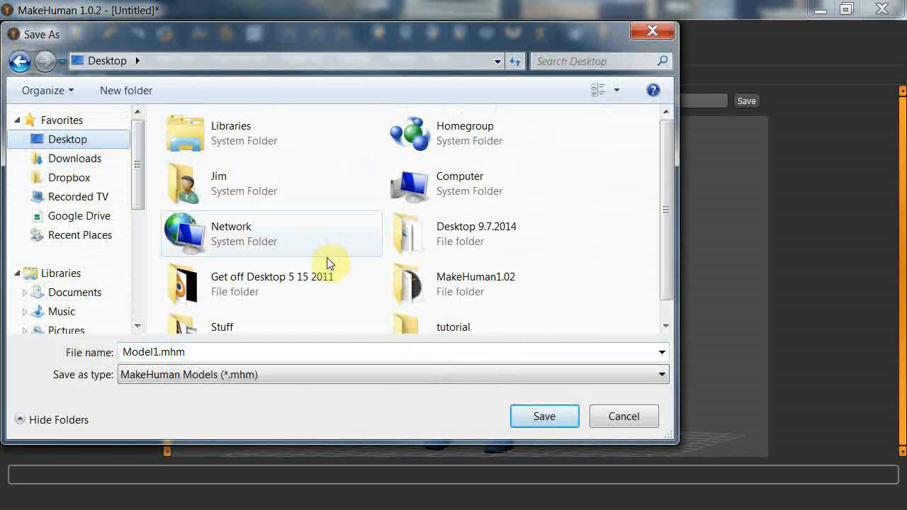
scroll(494, 303, down, 1)
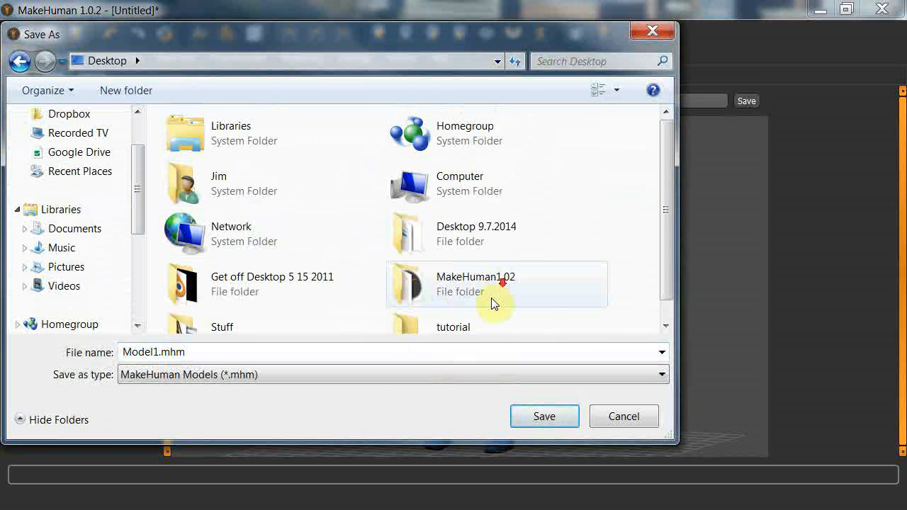
click(461, 330)
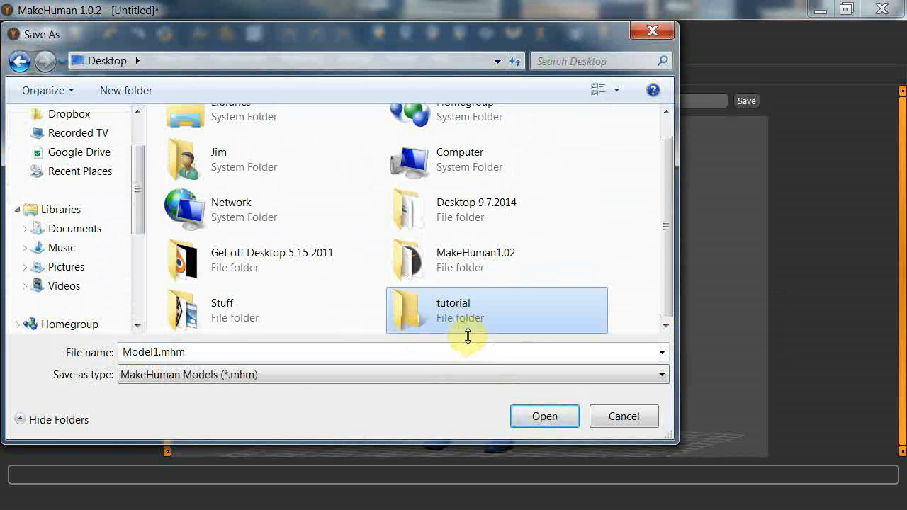
click(545, 417)
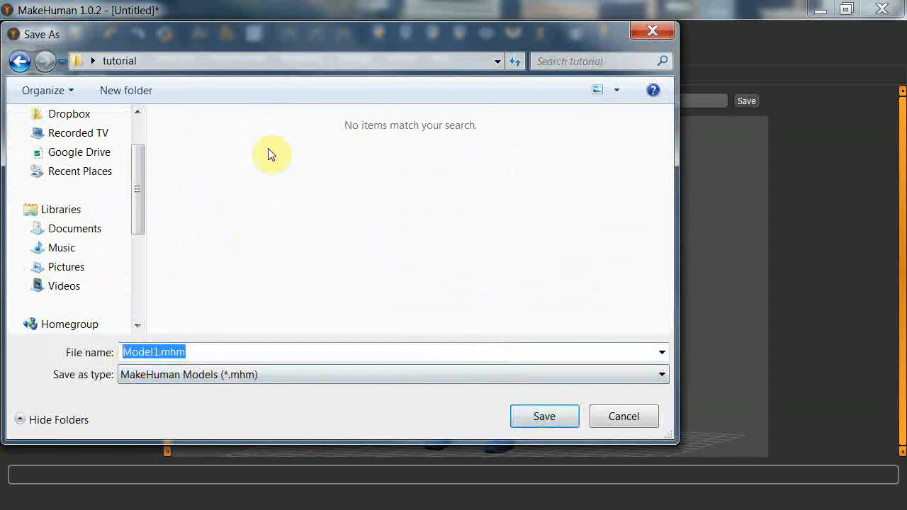
drag(308, 38, 443, 76)
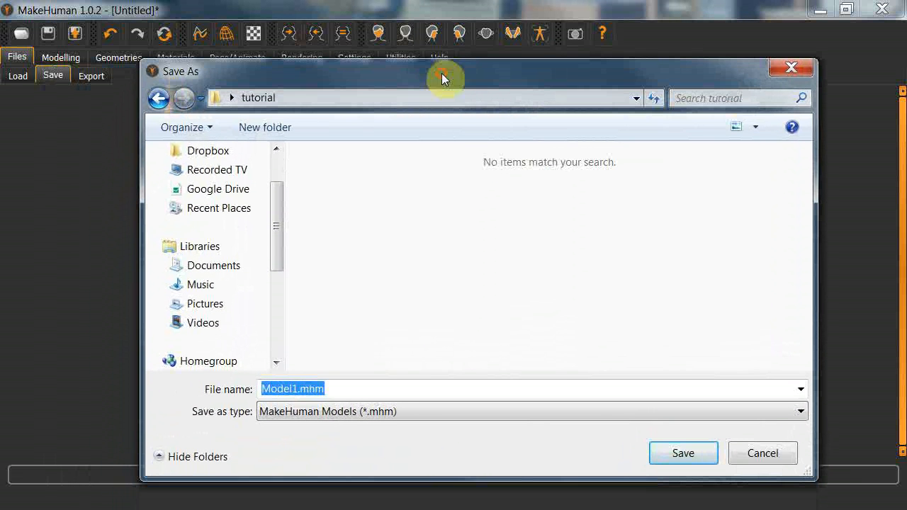
click(682, 453)
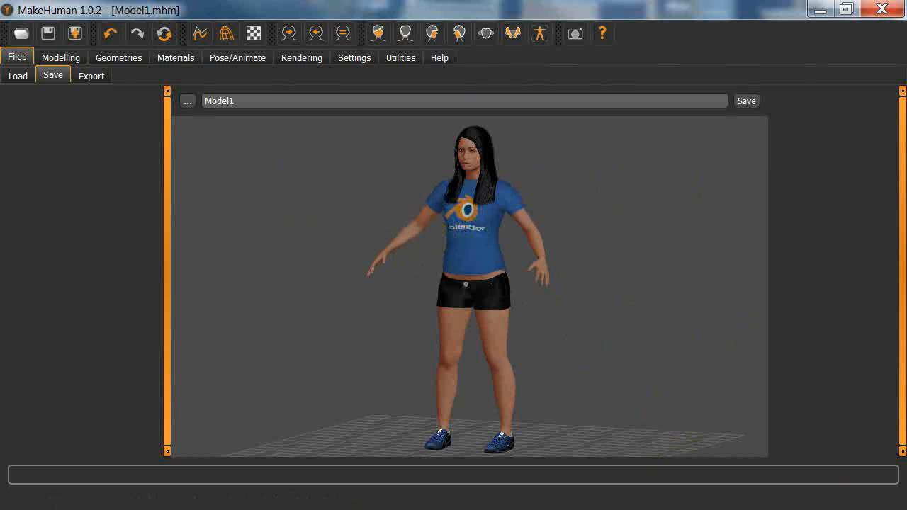
key(alt+Tab)
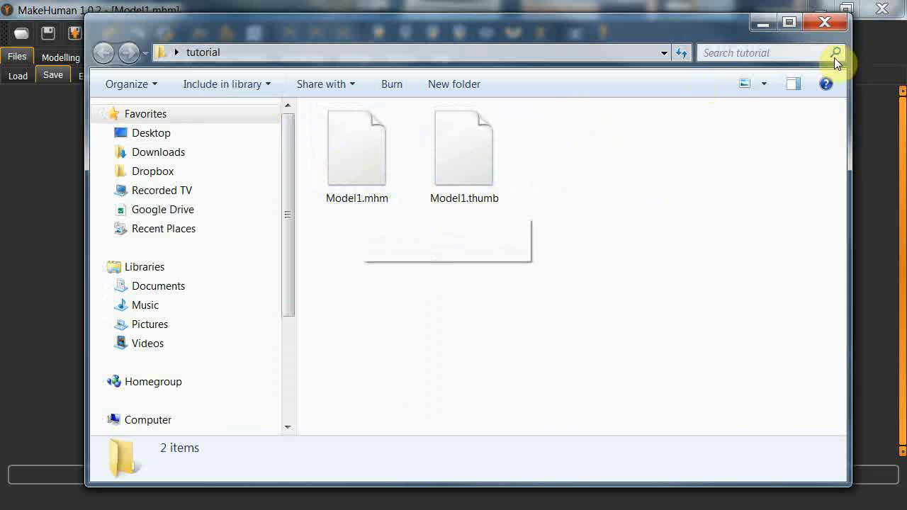
click(824, 25)
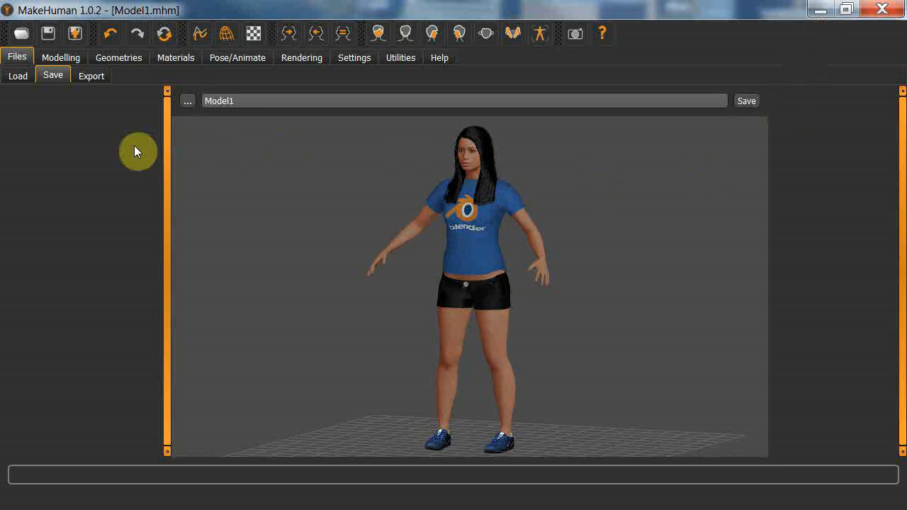
Set the export to the Blender exchange (mhx) mesh format with meter as the scale unit.
click(90, 76)
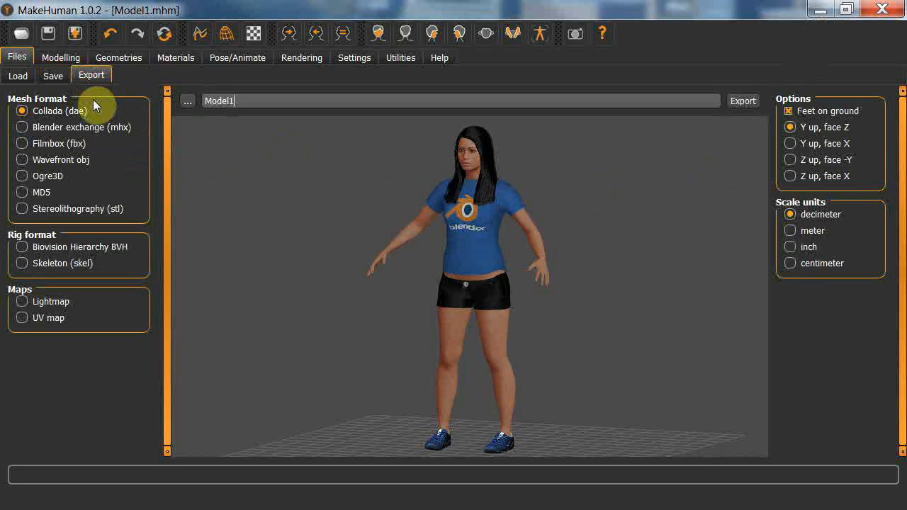
click(45, 134)
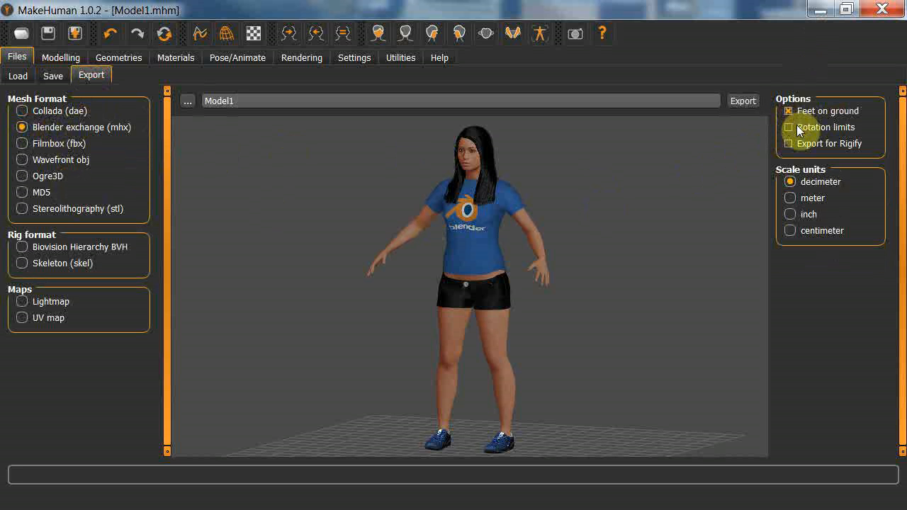
click(811, 201)
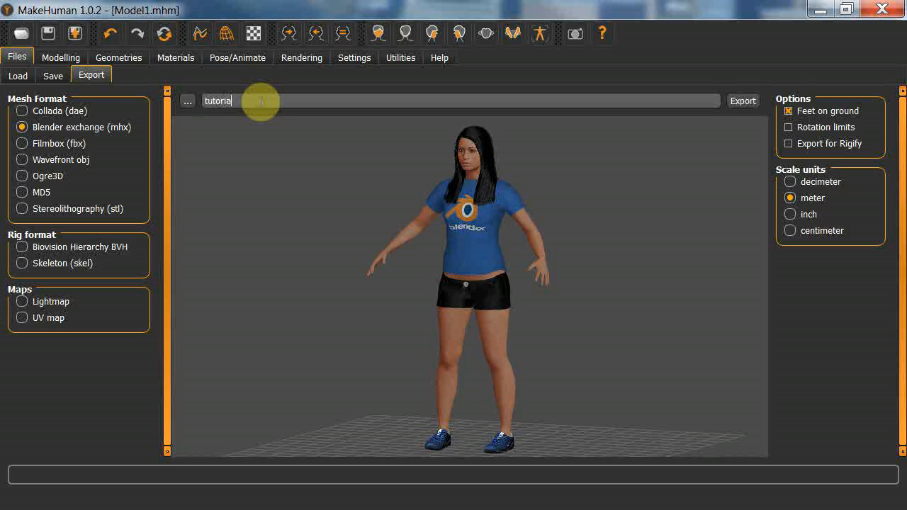
Export the figure as tutorialModel.mhx into the Desktop's tutorial folder.
text(odel)
click(188, 102)
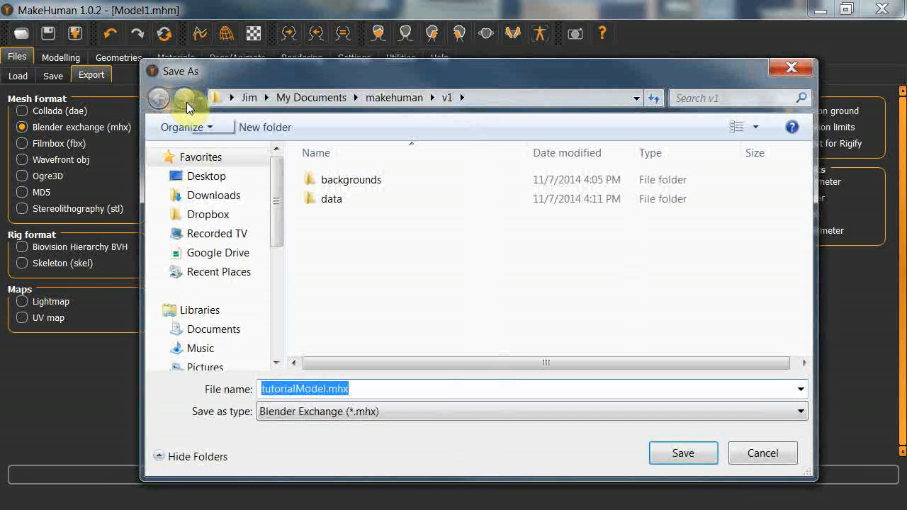
click(211, 177)
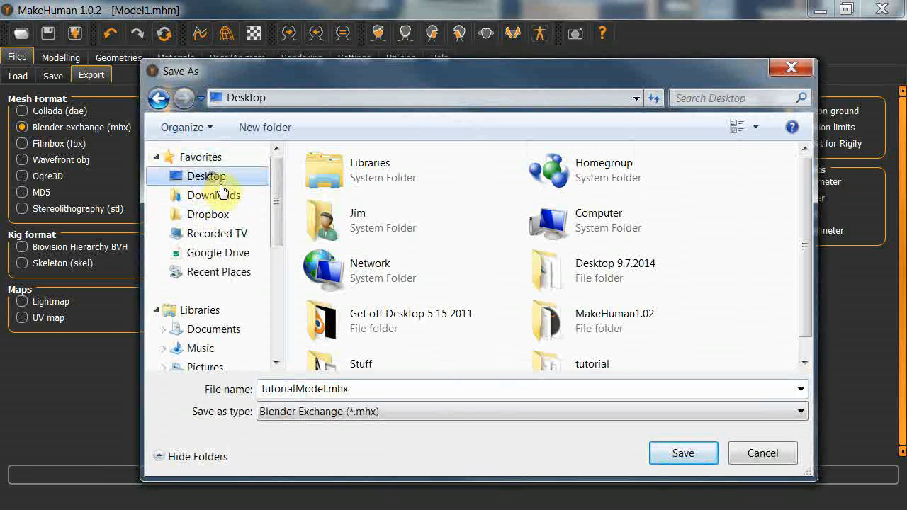
click(622, 363)
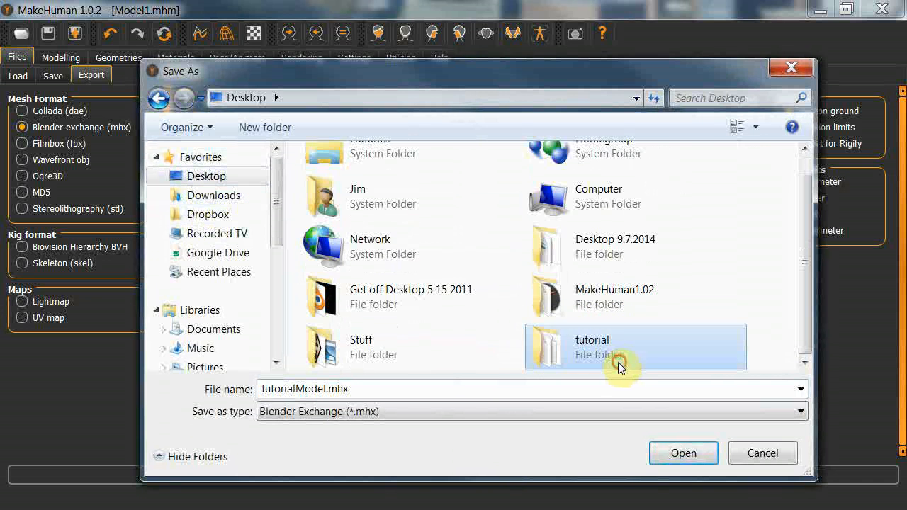
click(680, 459)
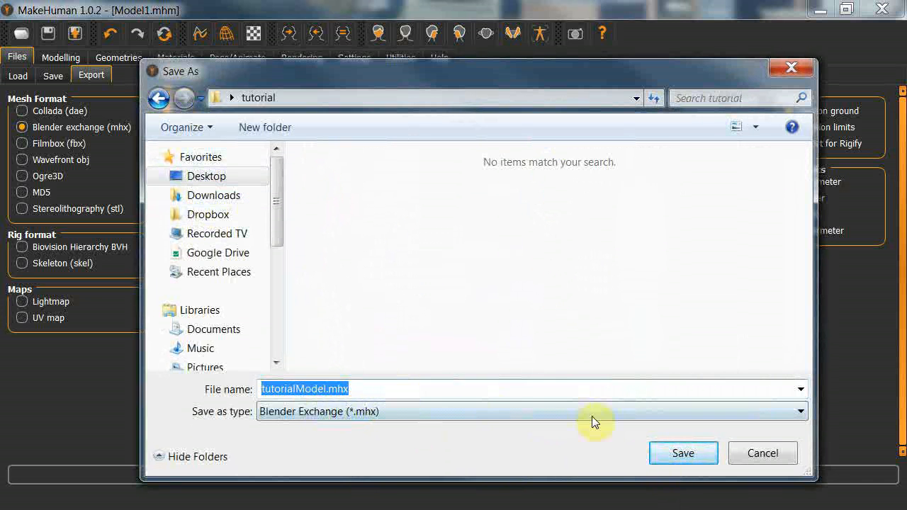
click(686, 455)
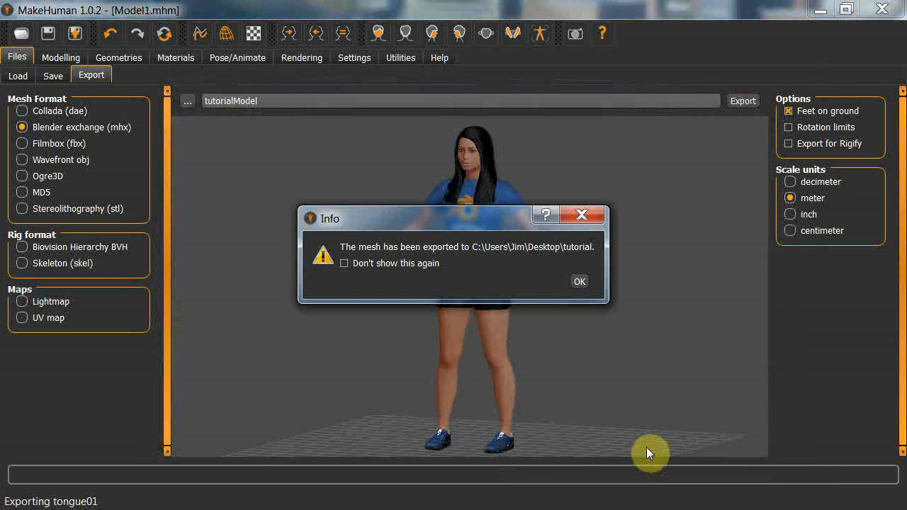
click(579, 284)
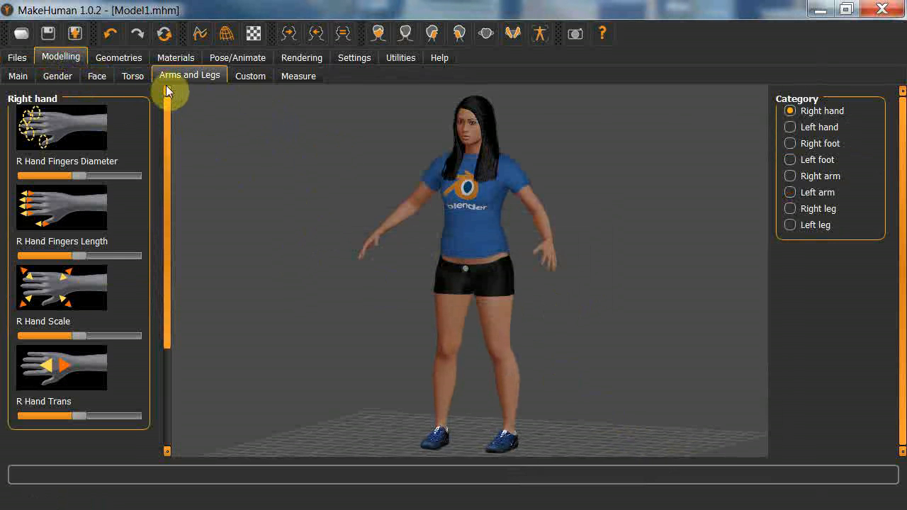
Close MakeHuman and paste the copied Female1_bvh folder into the tutorial folder.
click(882, 11)
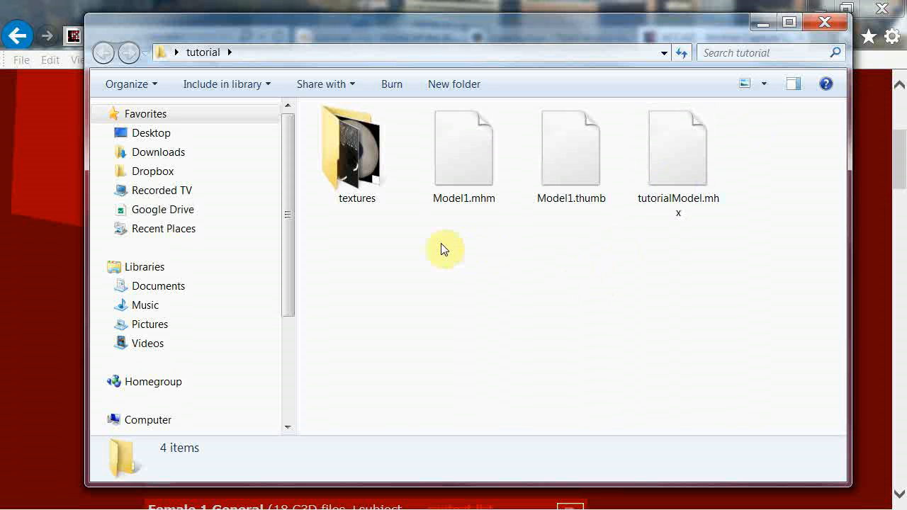
mouse_move(357, 186)
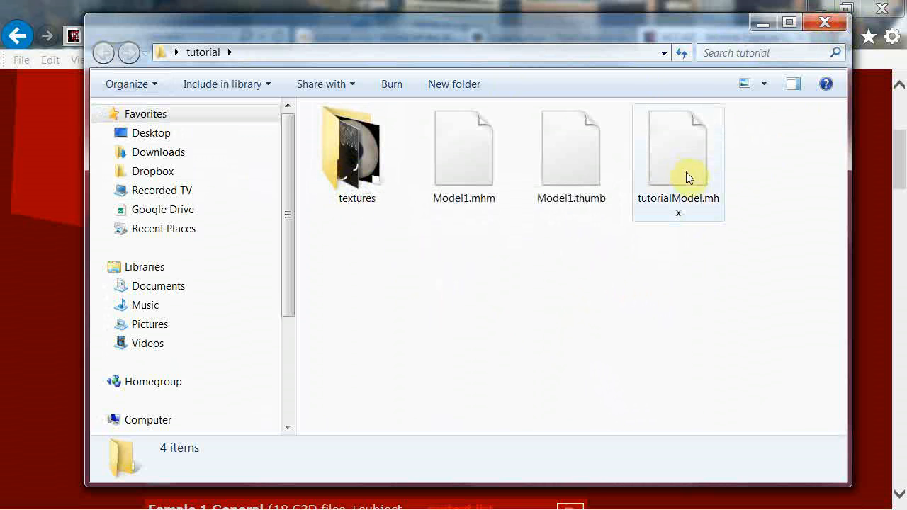
mouse_move(708, 203)
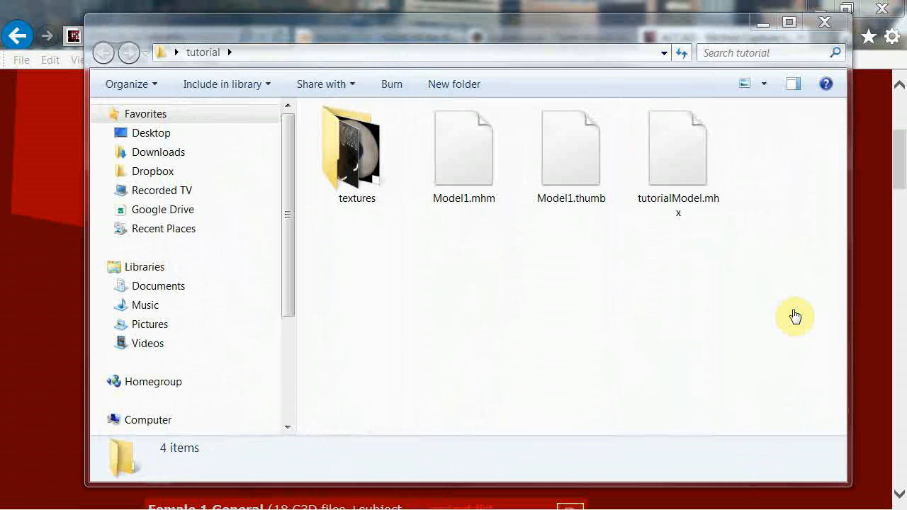
right_click(449, 262)
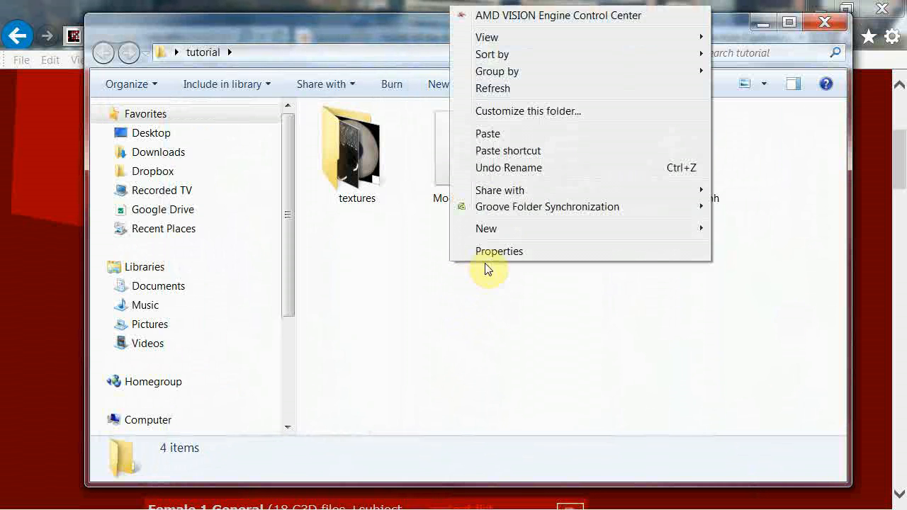
click(506, 134)
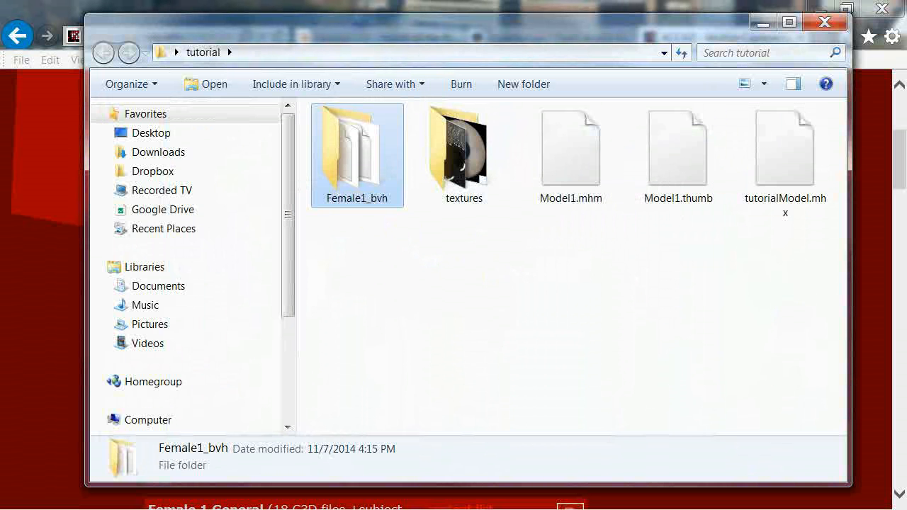
Close the tutorial folder, the web browser with all its pages and the Link To BVH files.txt note.
click(823, 22)
click(881, 8)
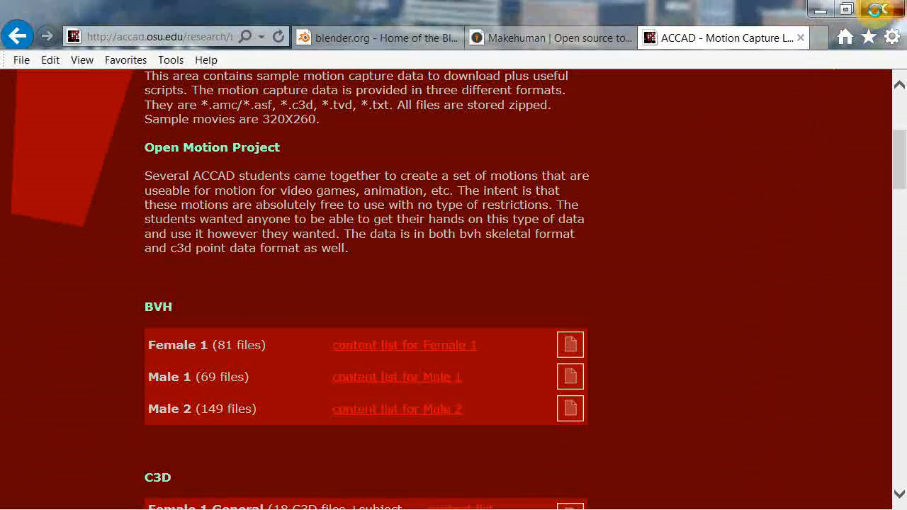
click(440, 269)
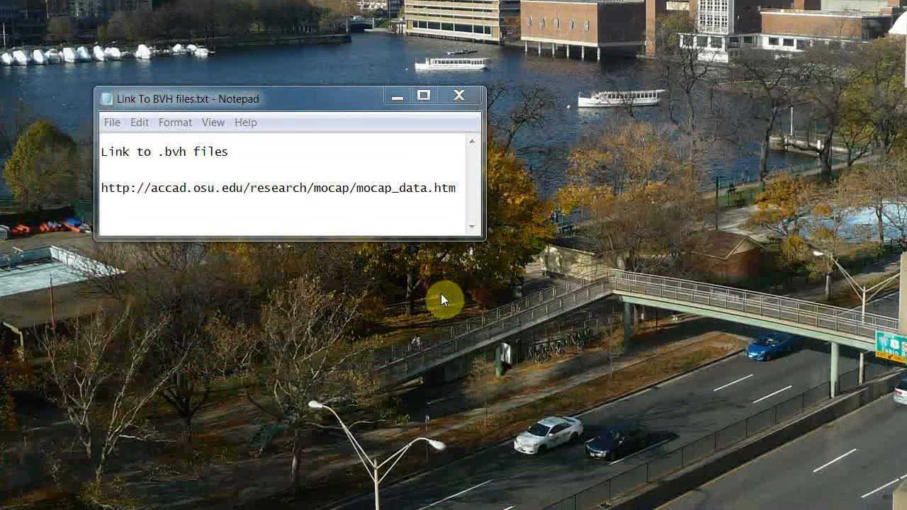
click(465, 97)
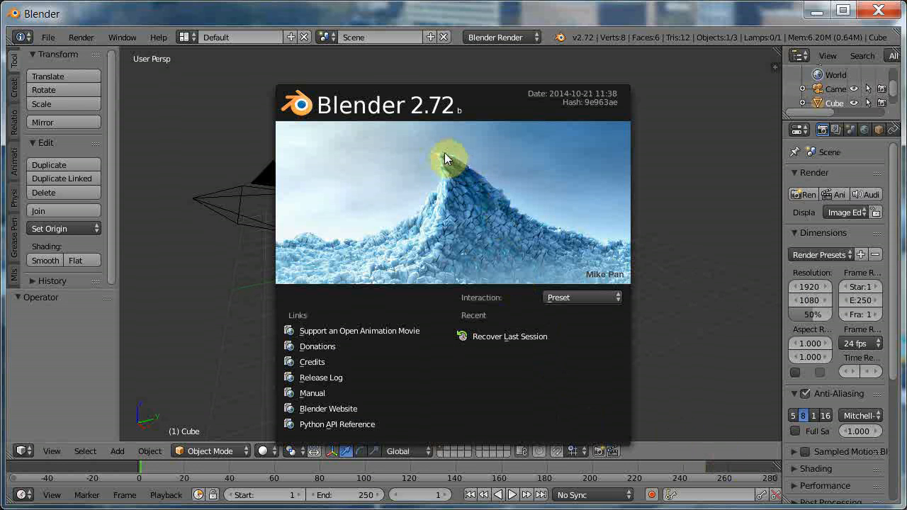
Dismiss Blender's splash screen and search the add-ons in the user preferences for "make".
click(453, 177)
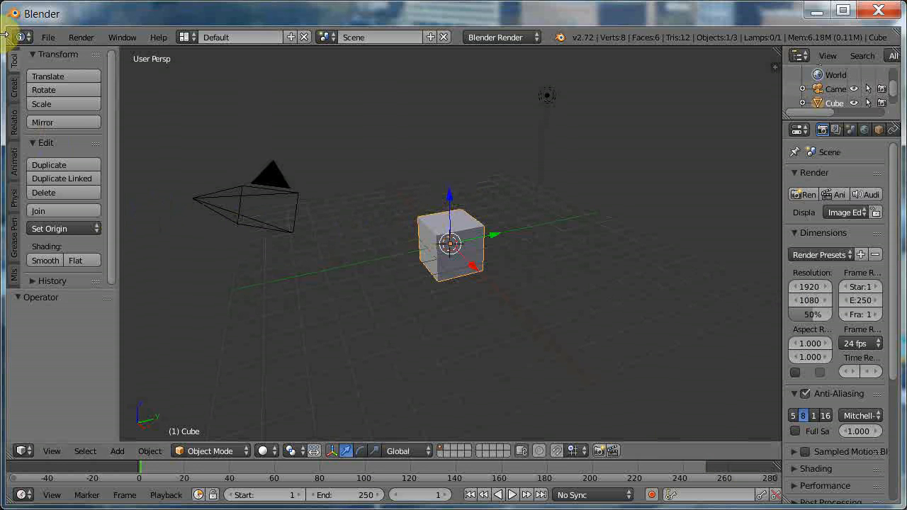
click(47, 37)
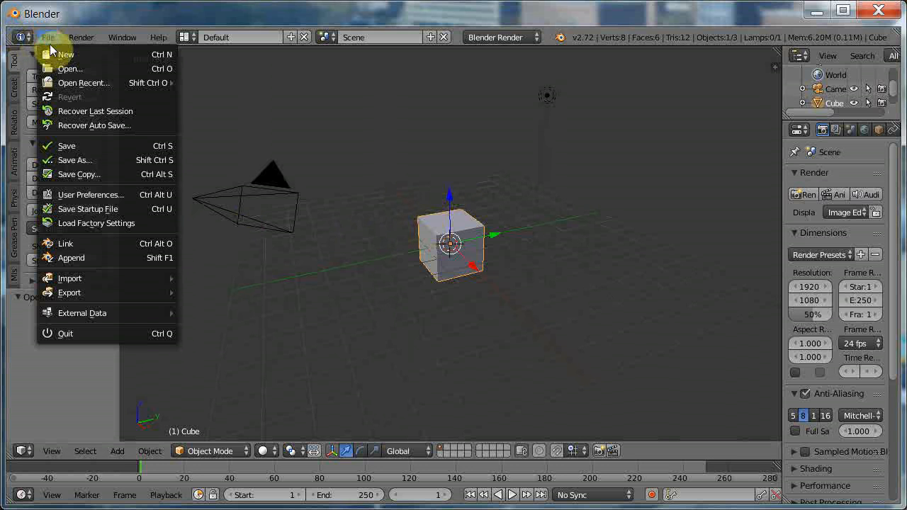
click(110, 195)
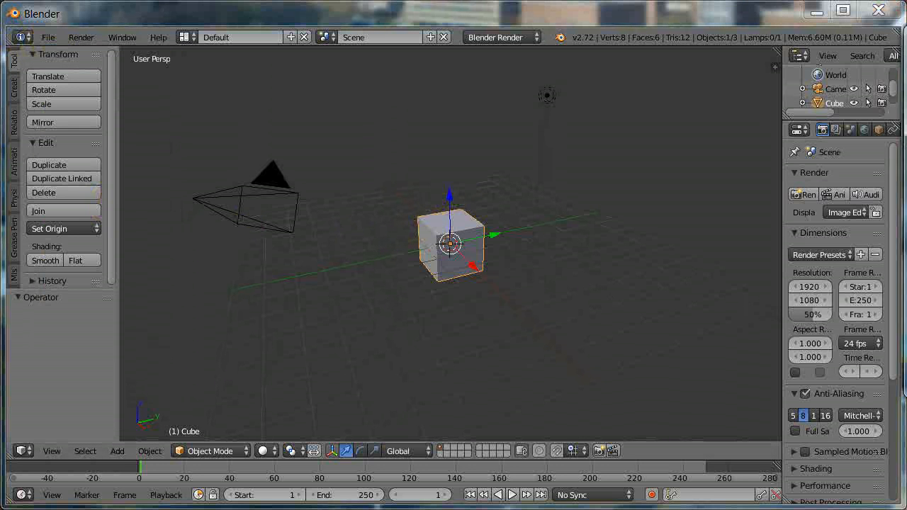
drag(905, 36, 593, 75)
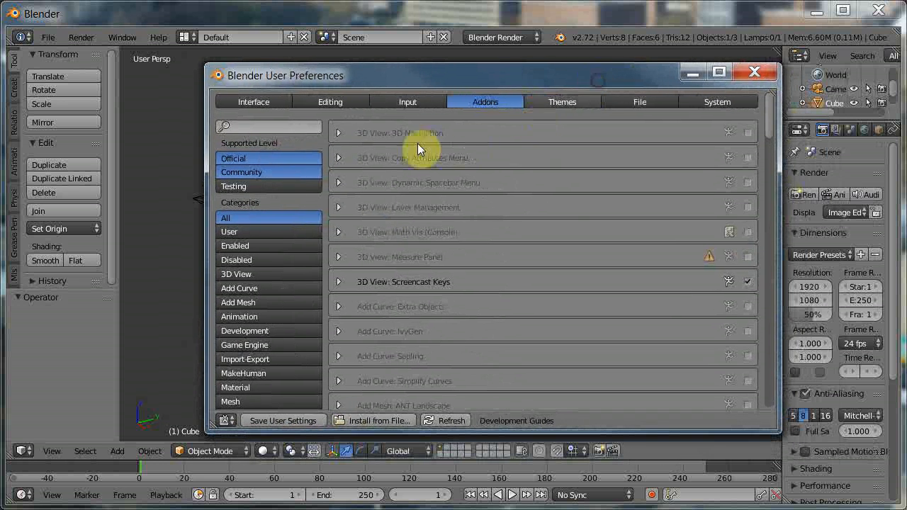
click(264, 130)
text(make)
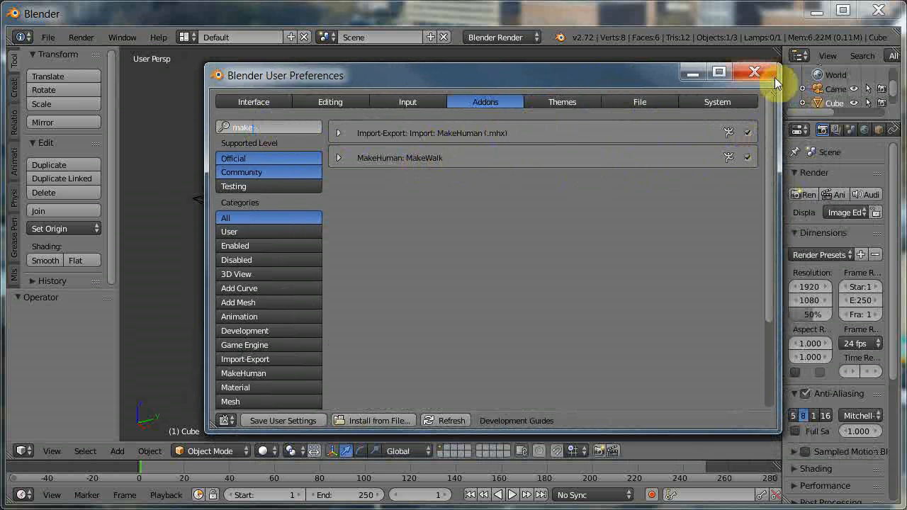
Close the user preferences and delete the default cube from the scene.
click(754, 72)
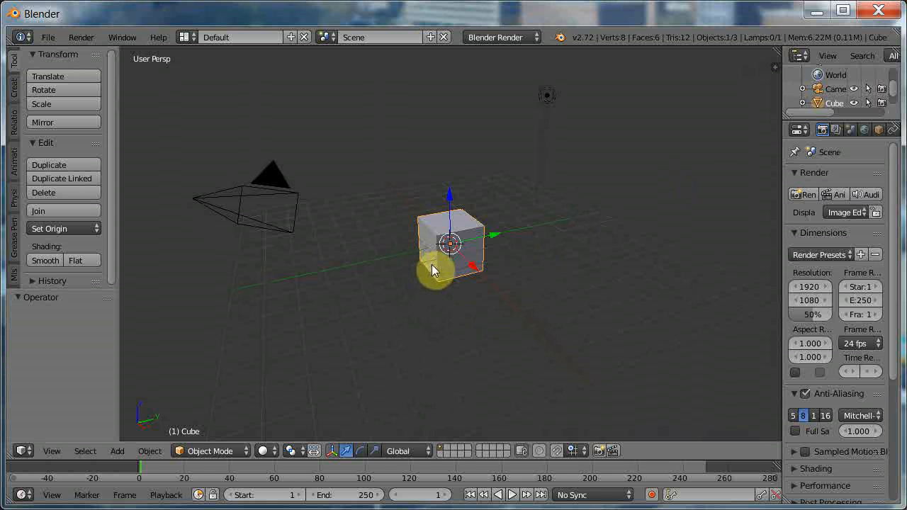
key(x)
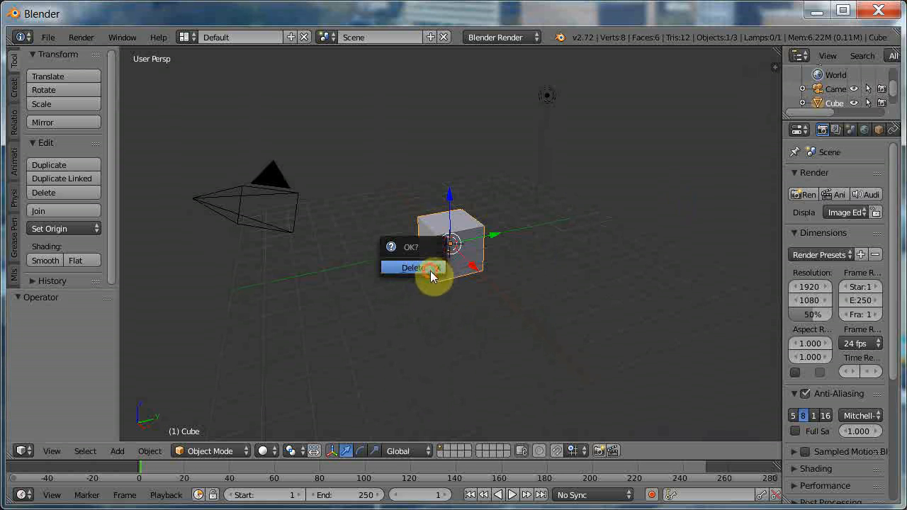
click(414, 268)
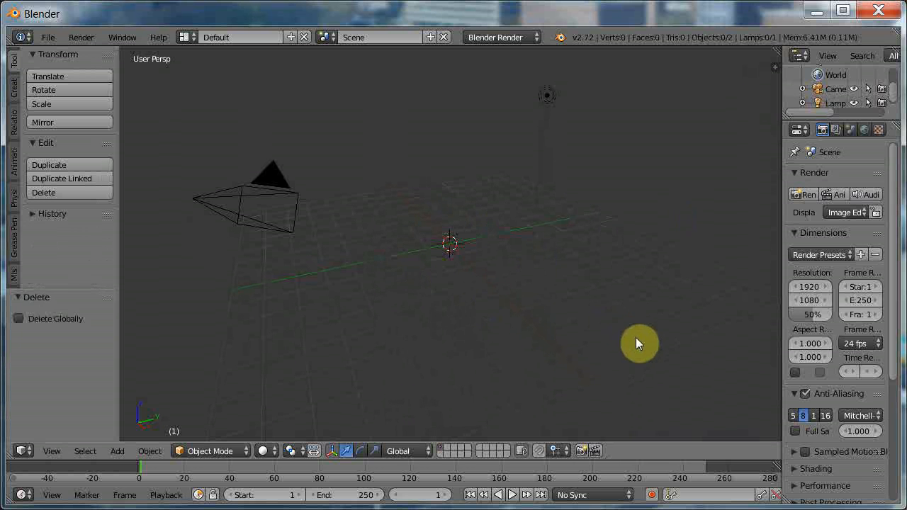
Start the Screencast Keys display in the 3D view, leaving its settings hidden again.
key(n)
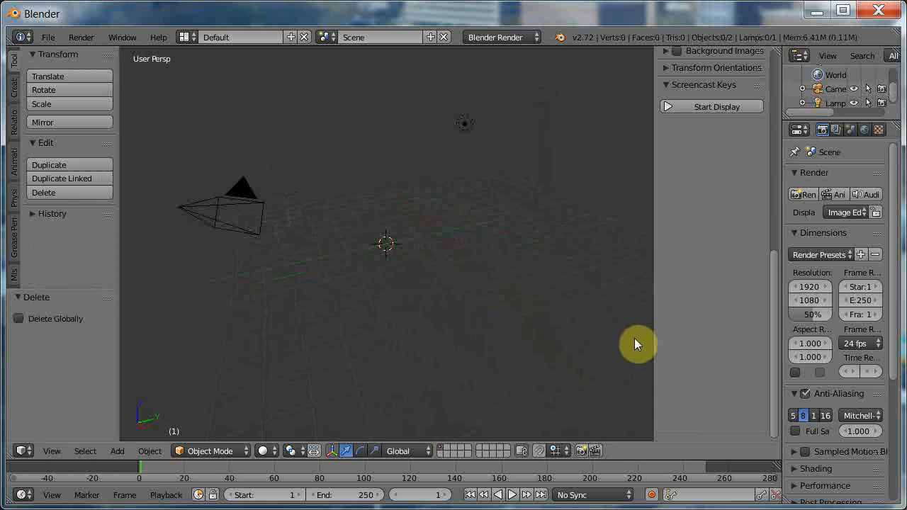
click(710, 105)
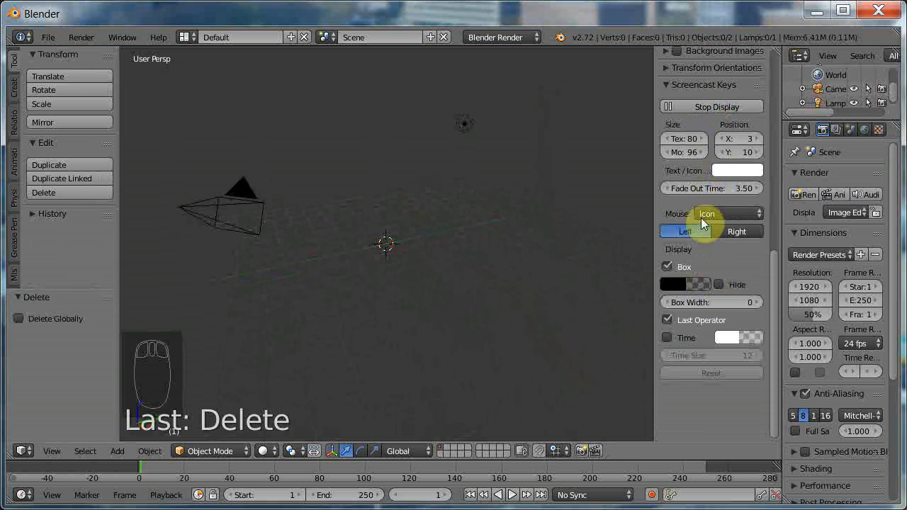
key(n)
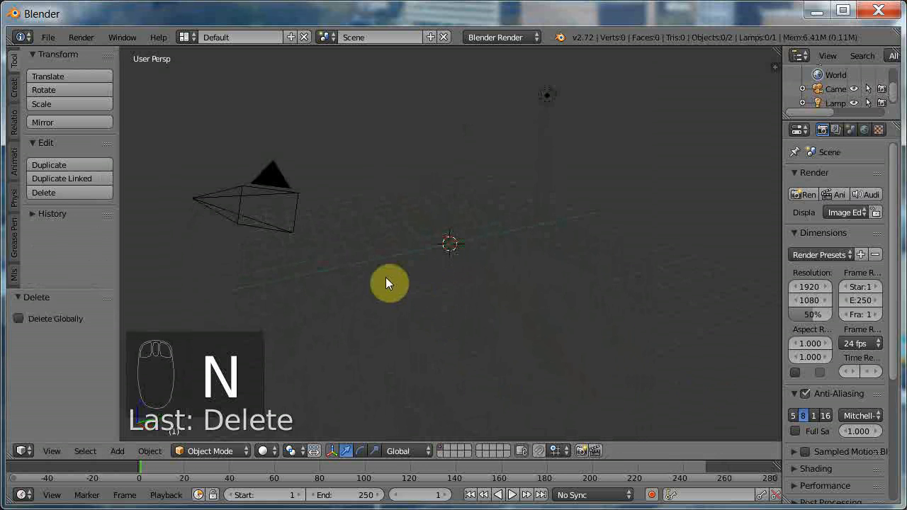
Move the lamp forward along the Y axis and about -7.78 units along the X axis.
middle_drag(385, 283, 513, 286)
right_click(588, 106)
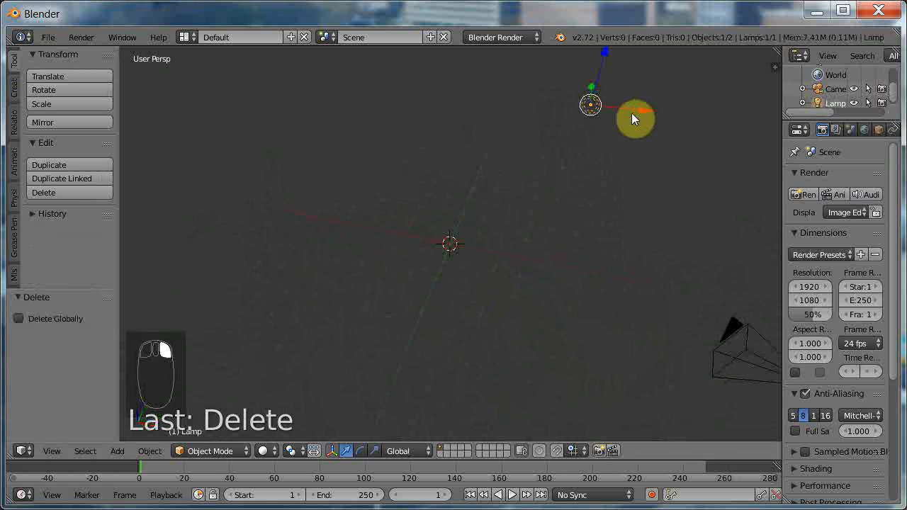
drag(592, 91, 585, 195)
drag(643, 219, 312, 203)
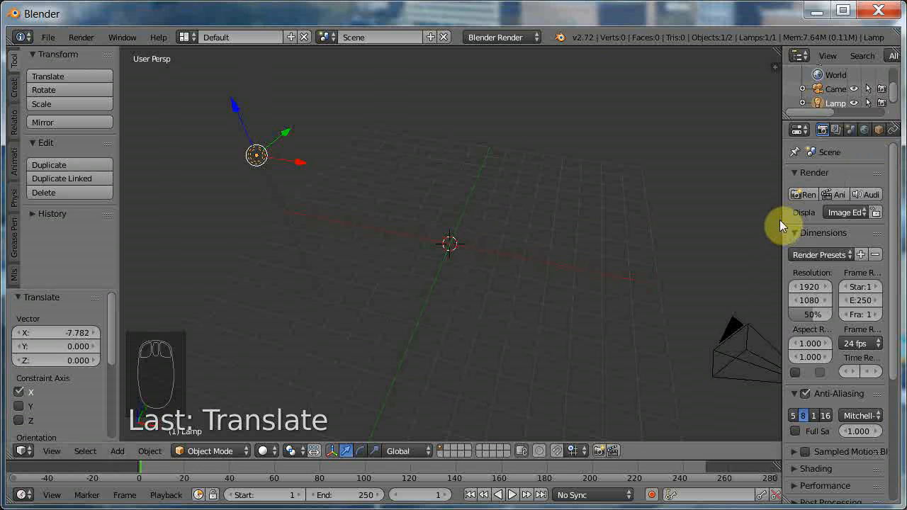
Change the lamp type to Sun and rotate it about 231° around the global Z axis so it points toward the scene's centre.
drag(780, 219, 709, 226)
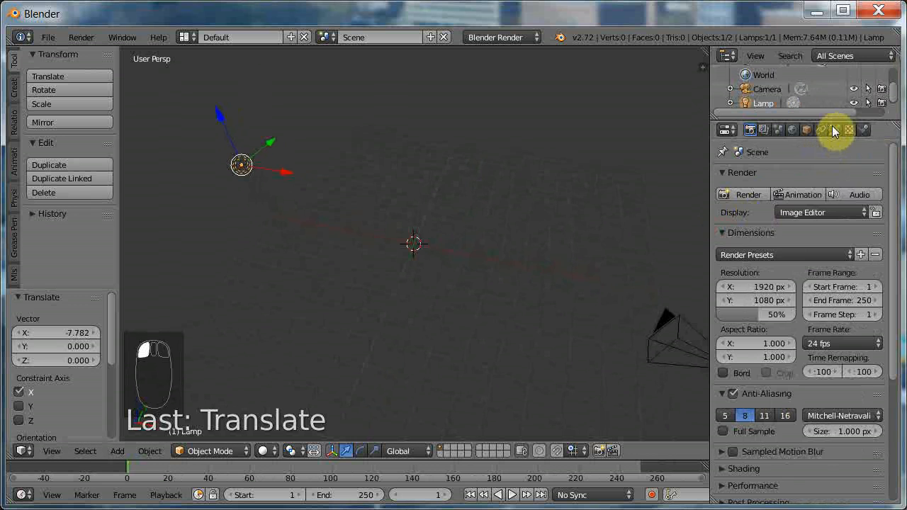
click(833, 130)
click(751, 334)
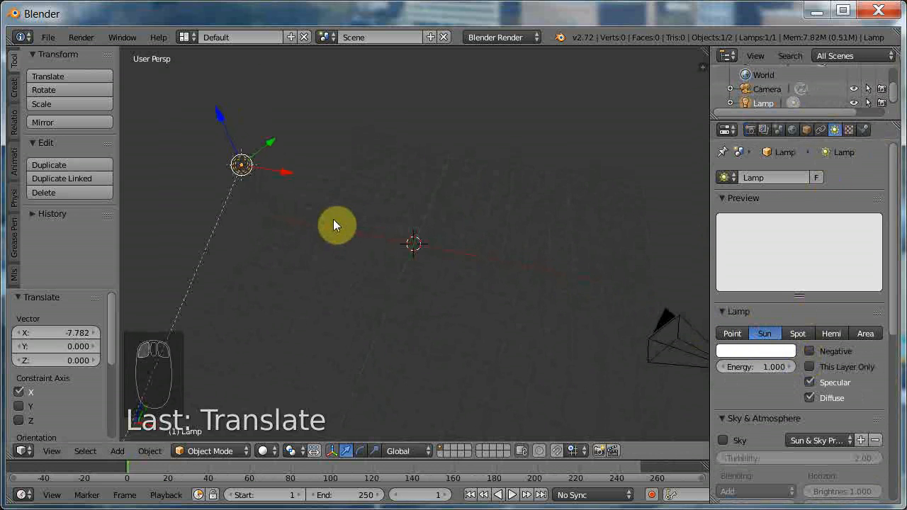
key(r)
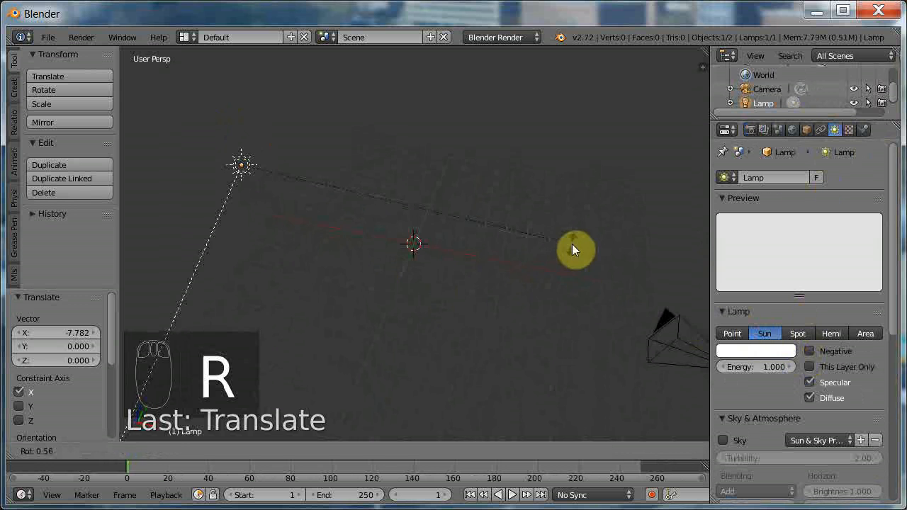
key(z)
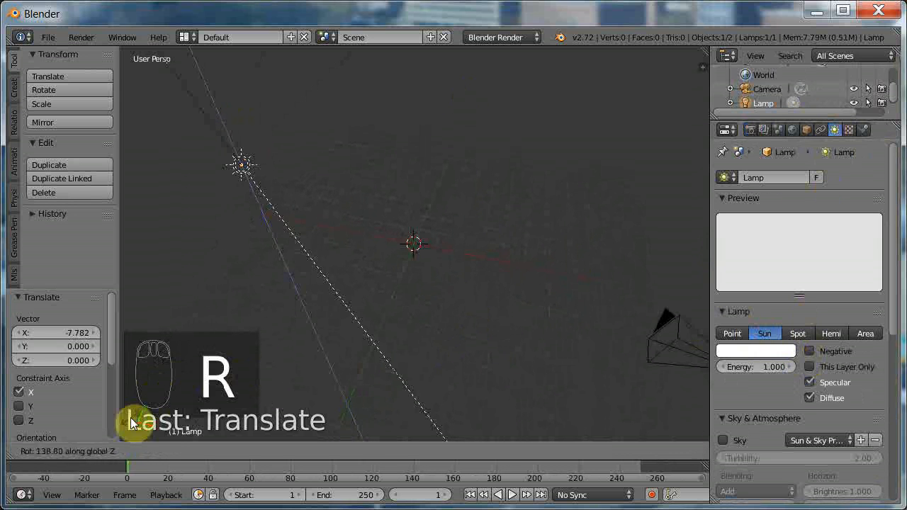
click(553, 379)
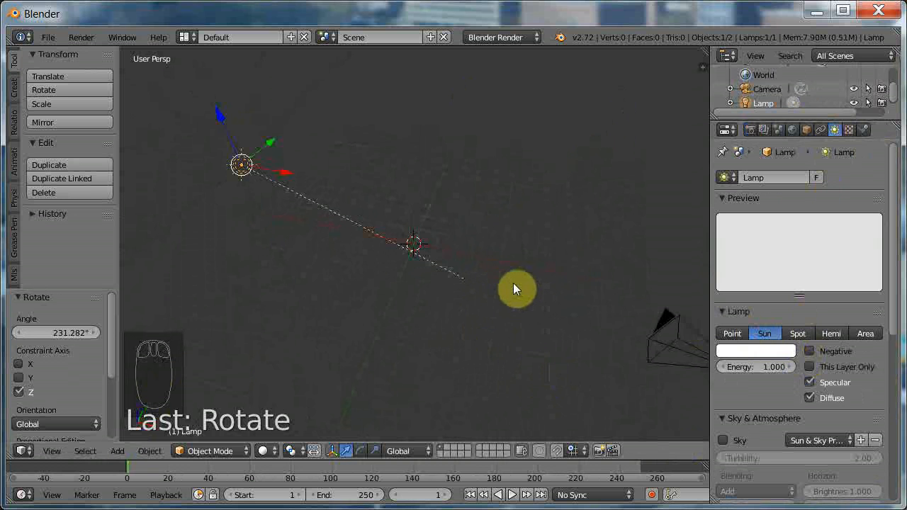
Import the MakeHuman file tutorialModel.mhx from the bookmarked tutorial folder.
click(47, 37)
mouse_move(103, 280)
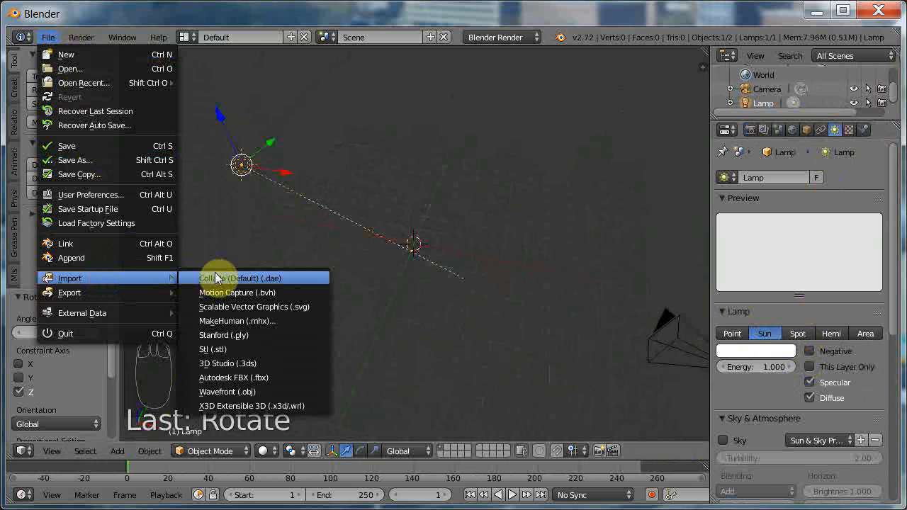
click(277, 323)
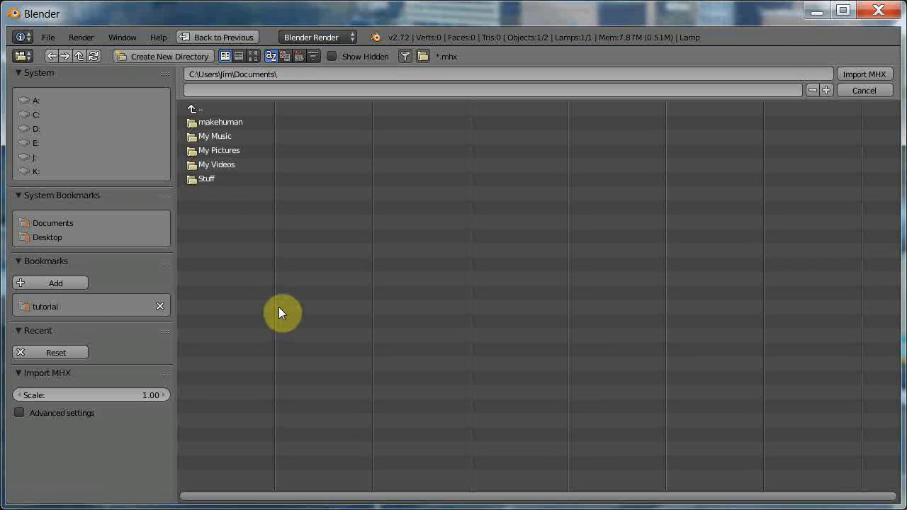
click(57, 309)
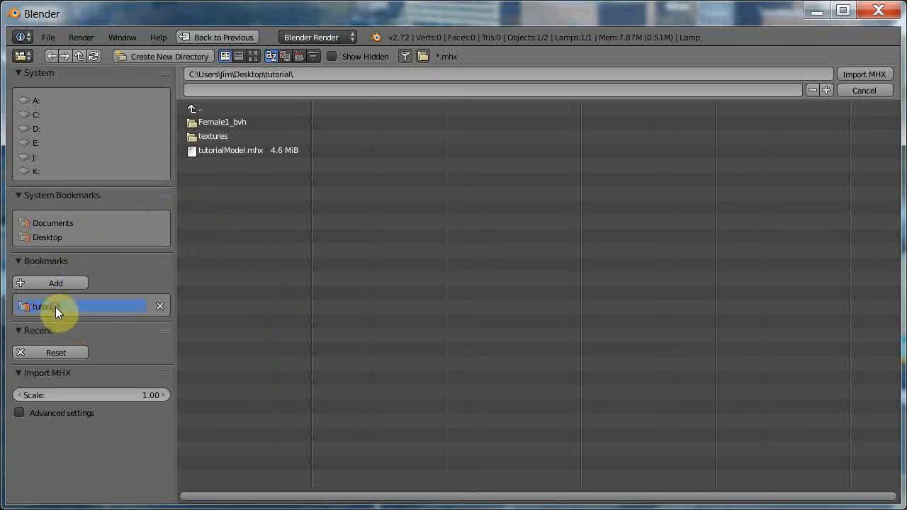
click(217, 150)
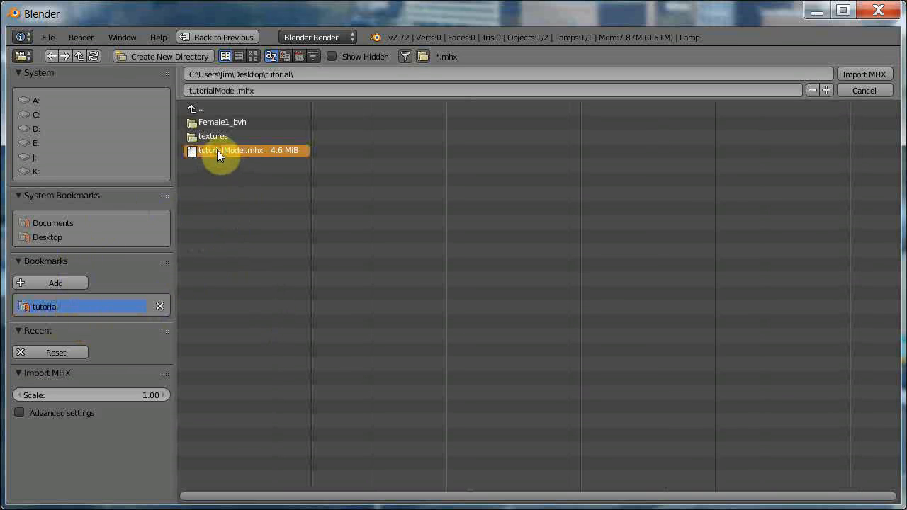
click(872, 75)
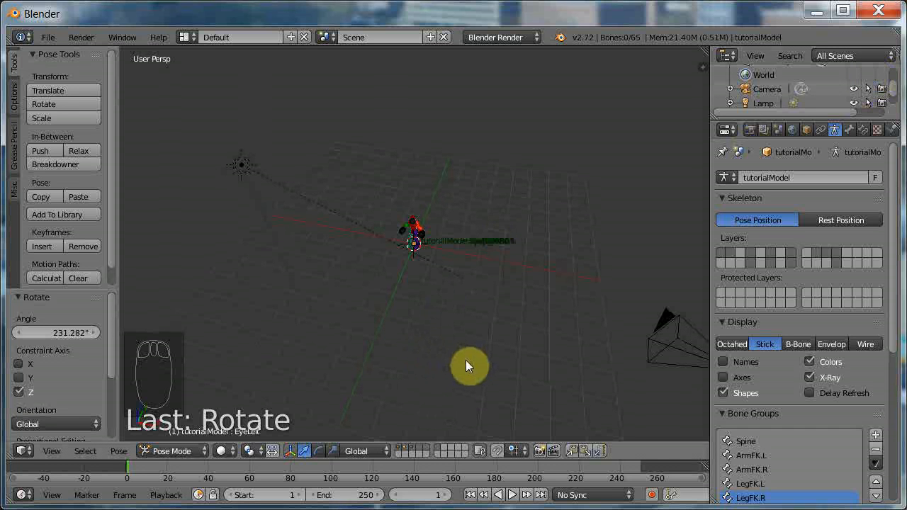
Examine the imported figure close up from the front, and its body from several angles with only the first scene layer shown.
key(KP_1)
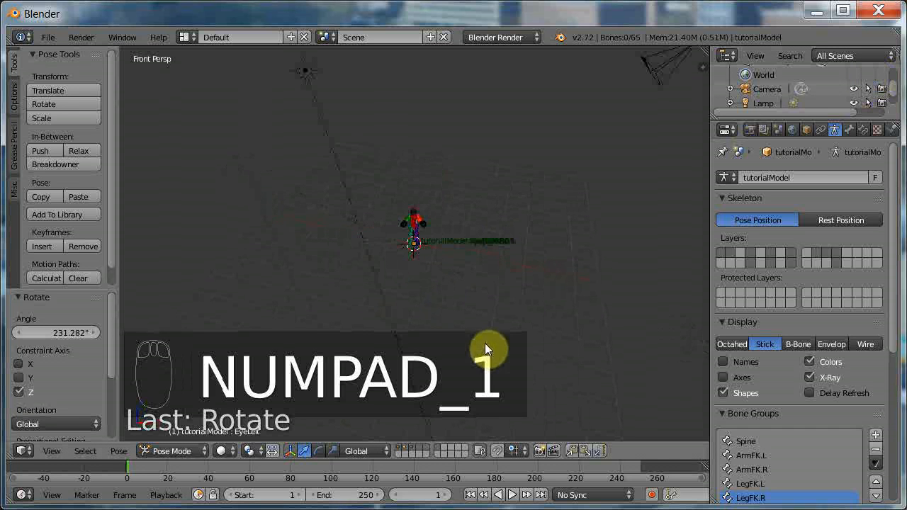
scroll(482, 267, up, 10)
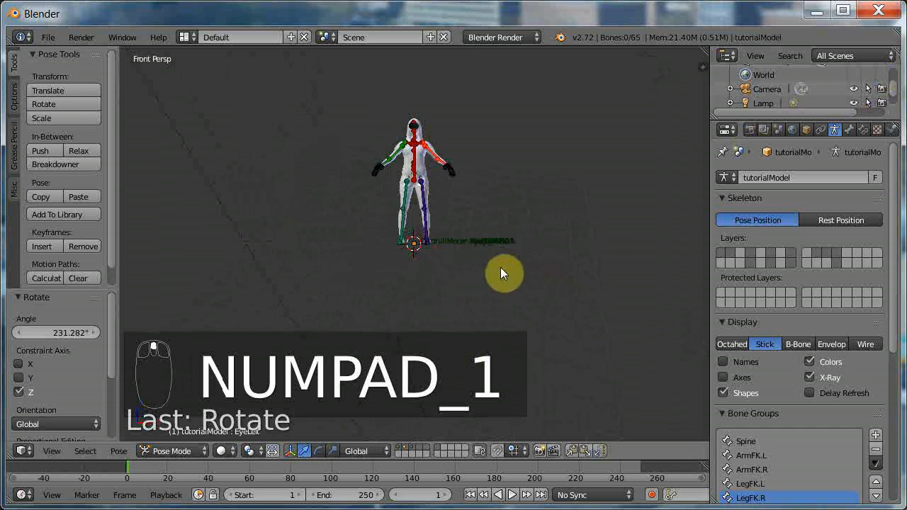
shift+scroll(517, 261, up, 8)
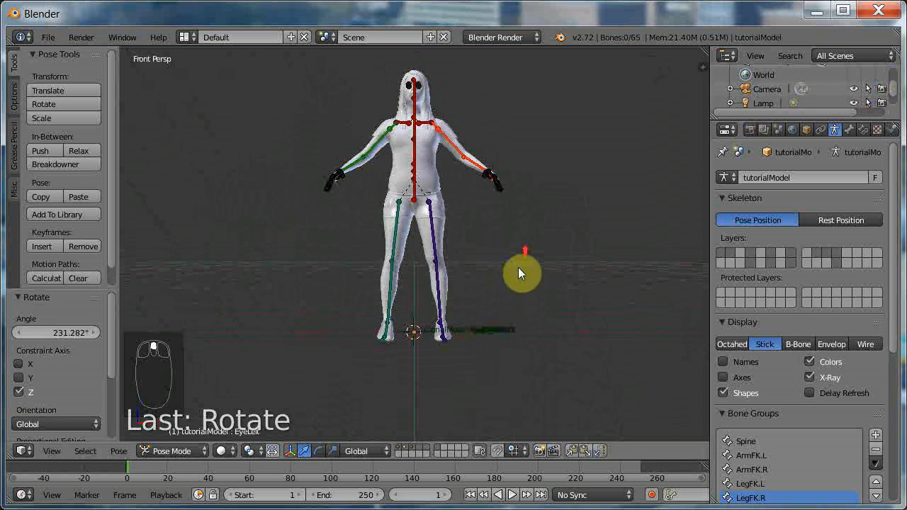
scroll(522, 274, up, 2)
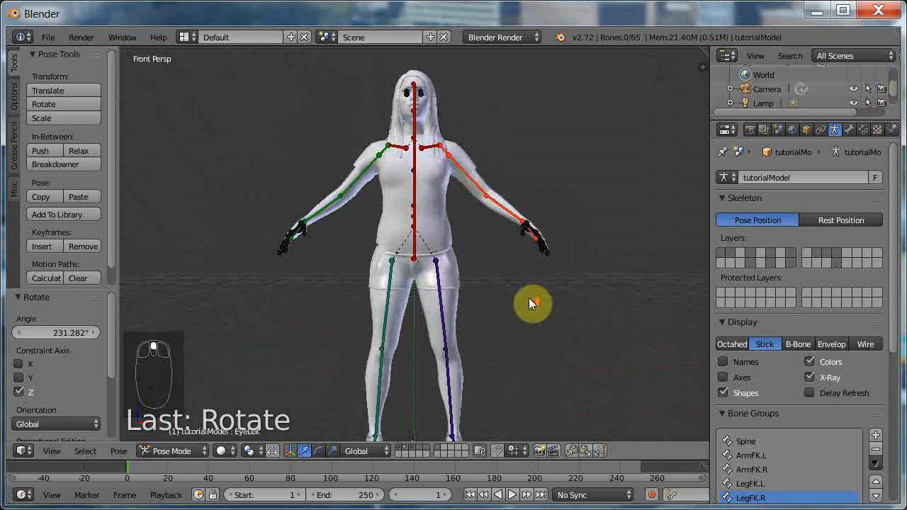
shift+scroll(530, 301, up, 2)
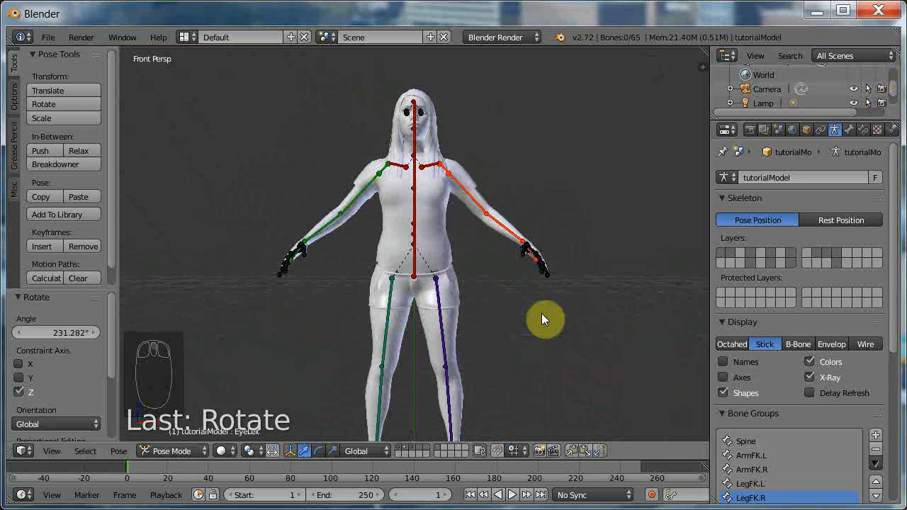
scroll(543, 319, down, 1)
scroll(517, 334, up, 1)
click(399, 452)
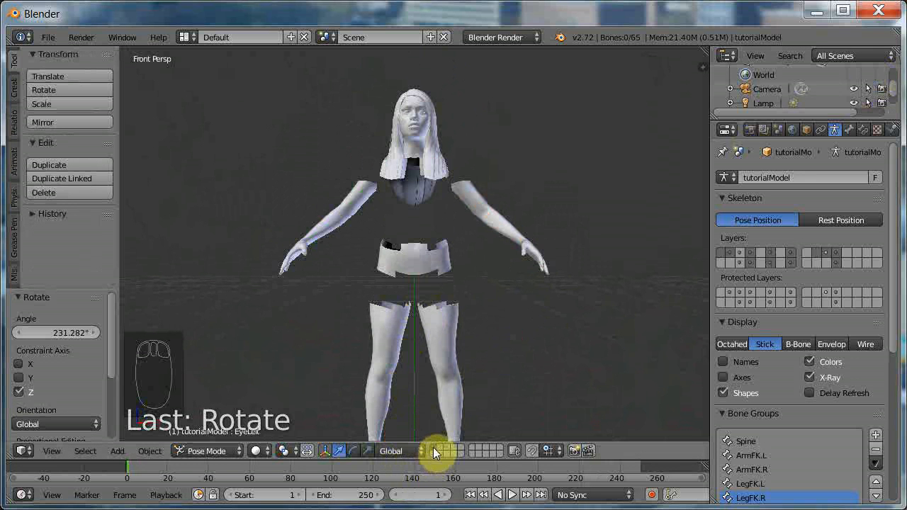
middle_drag(488, 305, 459, 318)
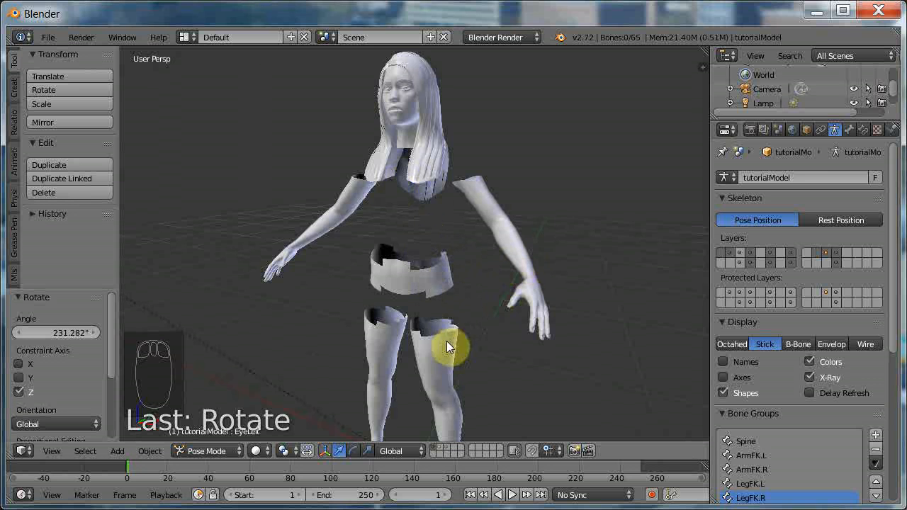
middle_drag(399, 335, 472, 325)
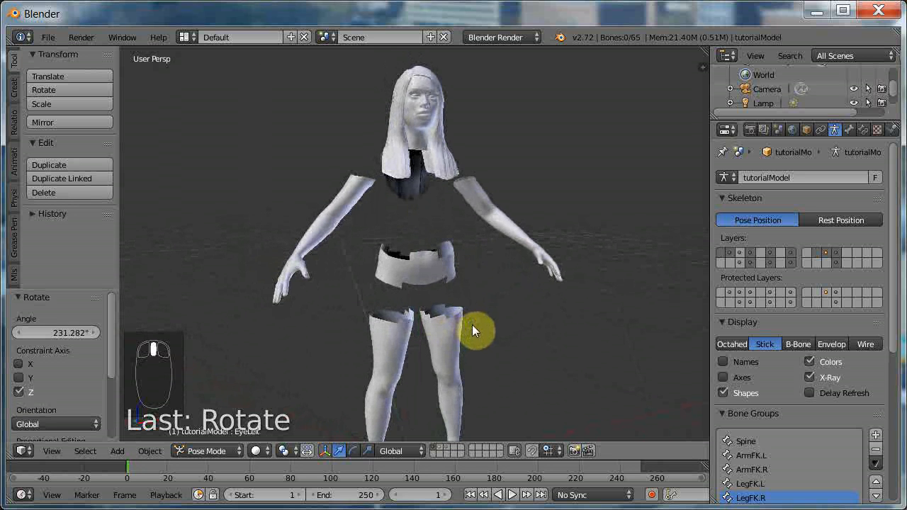
Show only the armature's layer, switch from Pose Mode to Object Mode and move the armature to scene layer 11.
click(439, 449)
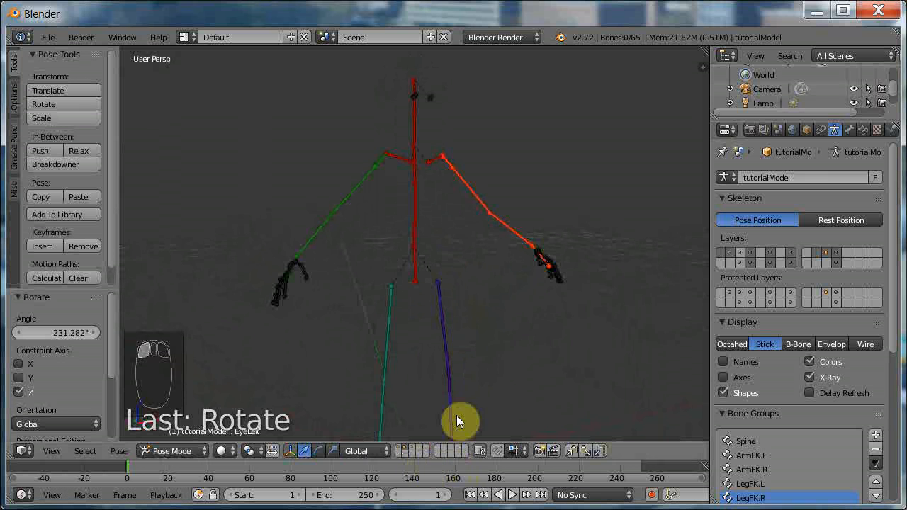
key(m)
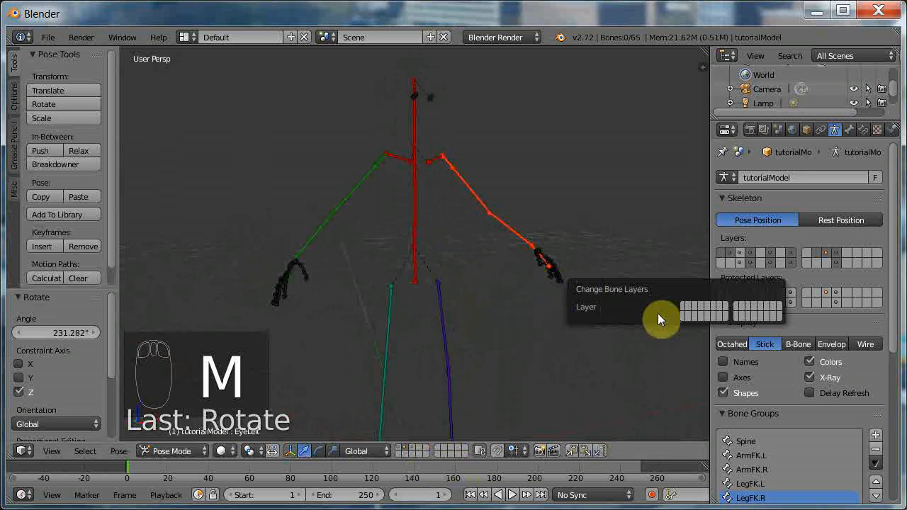
click(682, 316)
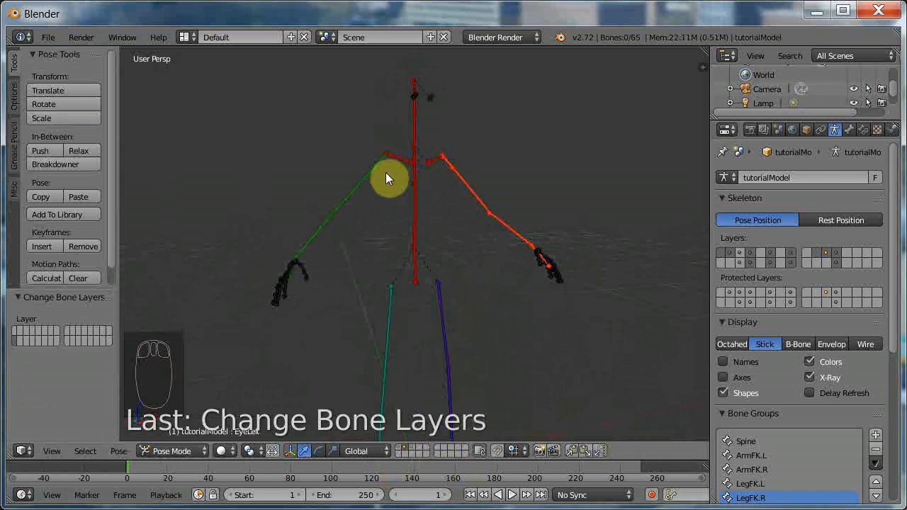
click(173, 450)
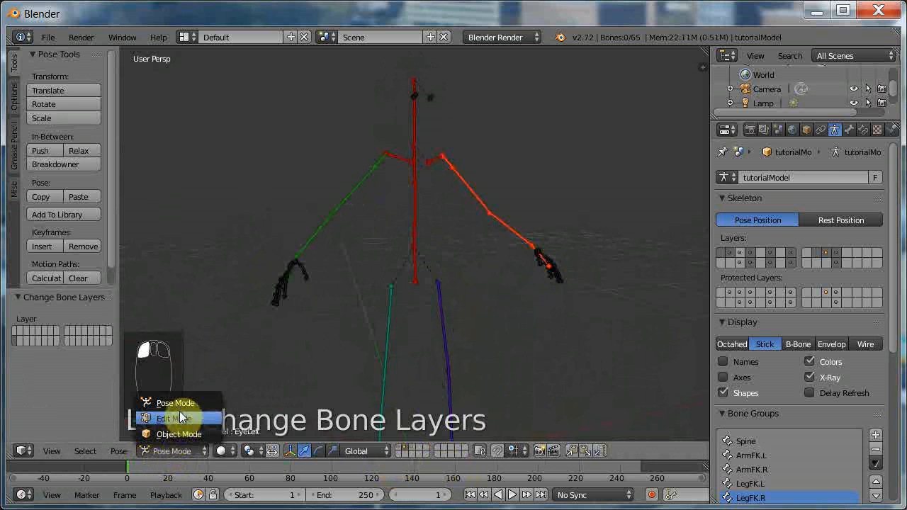
click(180, 434)
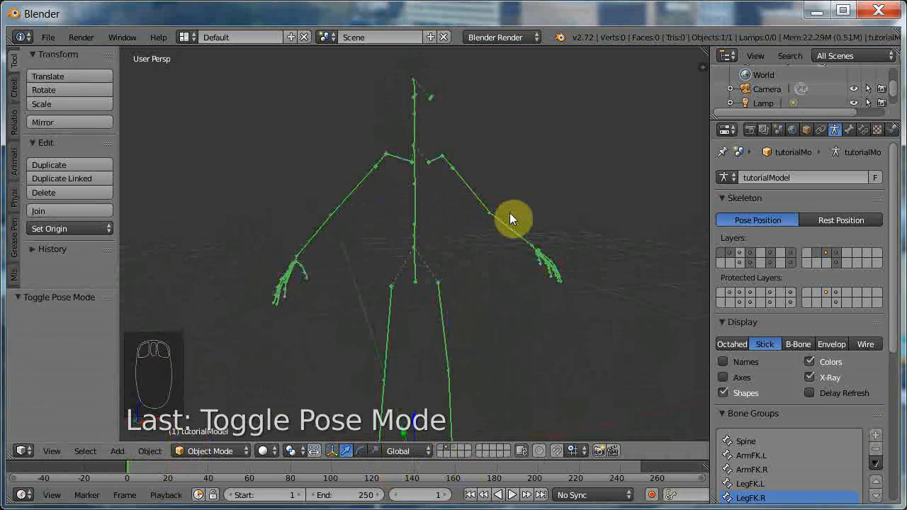
key(m)
click(619, 249)
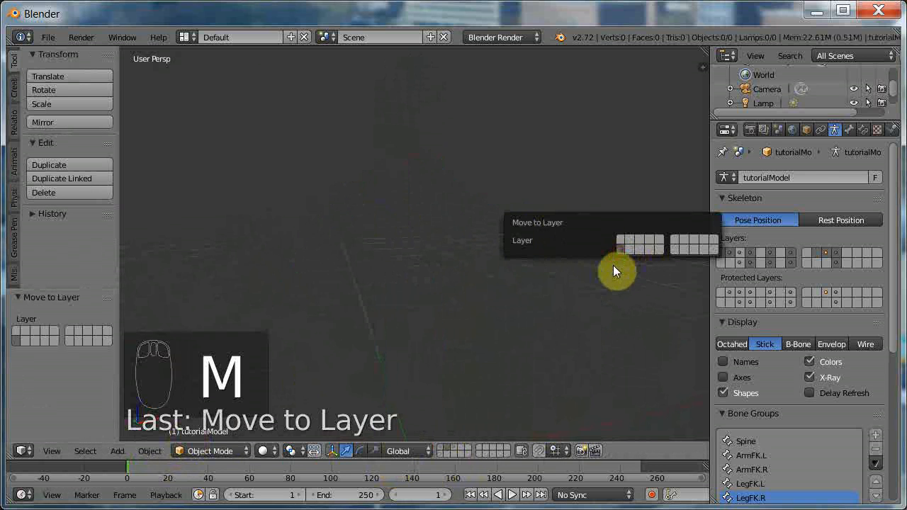
Move all the clothing meshes from their own scene layer to scene layer 1 and show that layer.
click(451, 448)
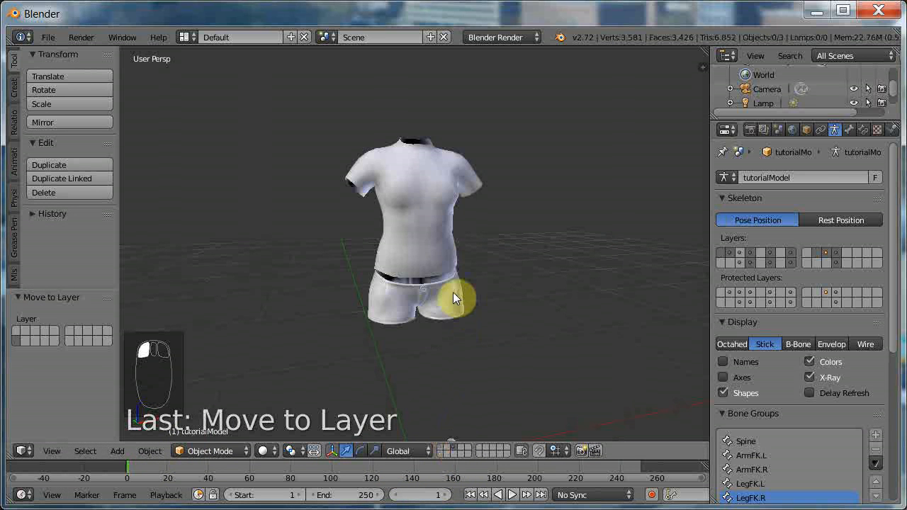
key(a)
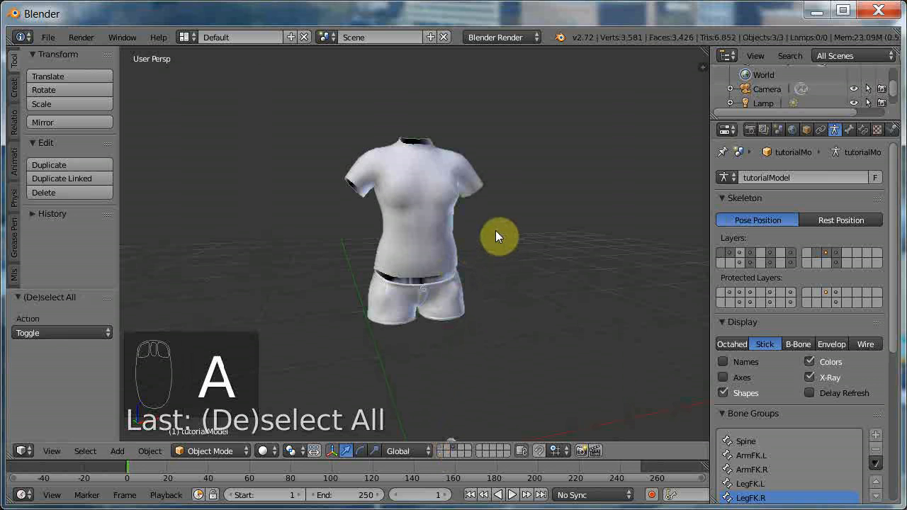
key(m)
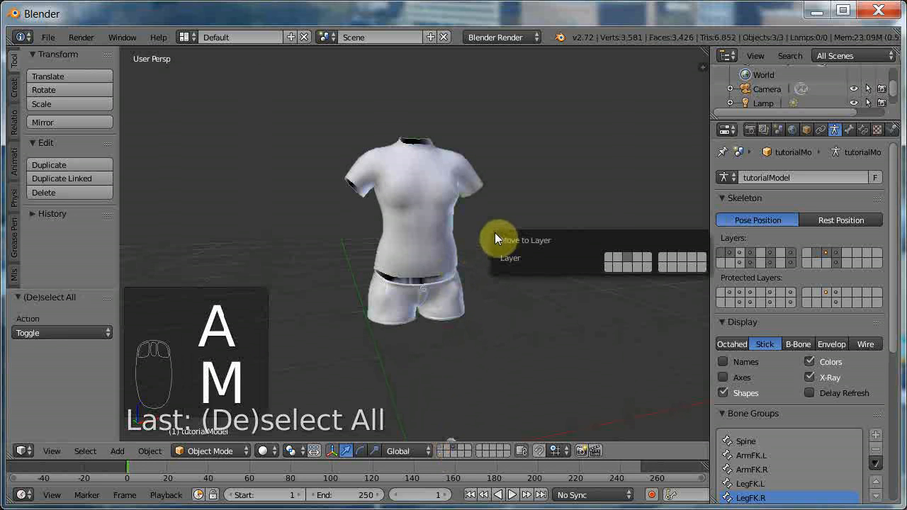
click(608, 260)
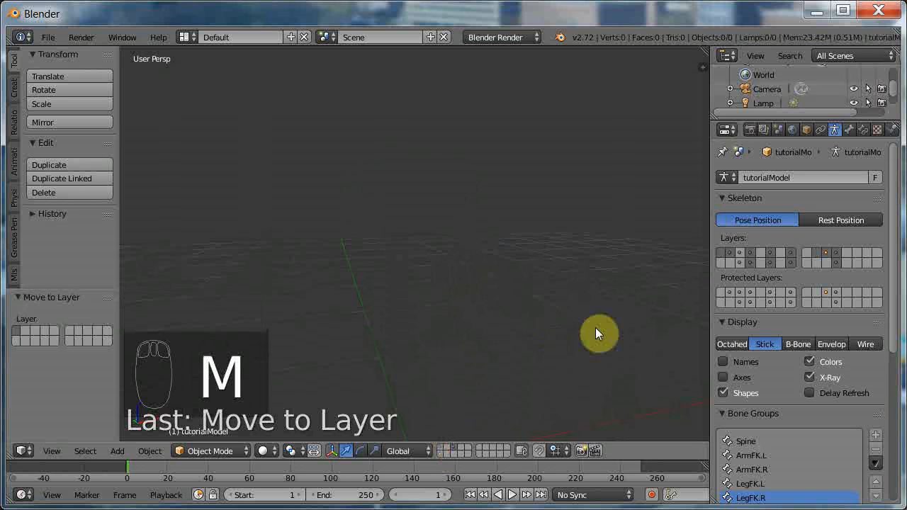
click(438, 447)
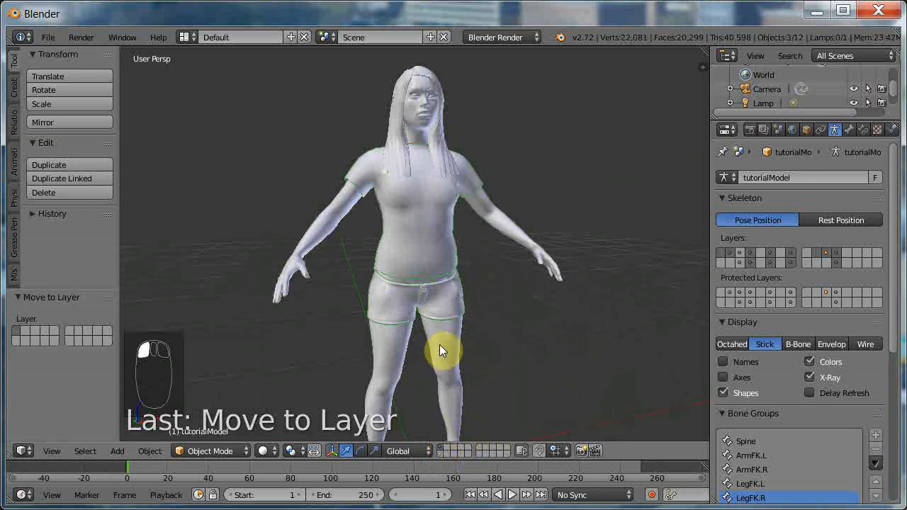
Examine the fit of the T-shirt and shorts on the figure, especially around the waistband, from below and from the front.
scroll(448, 281, up, 2)
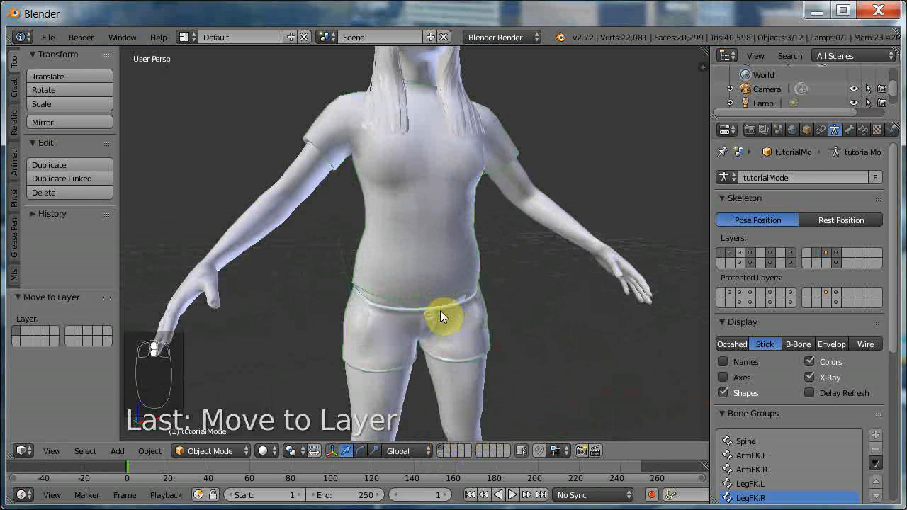
middle_drag(445, 343, 408, 309)
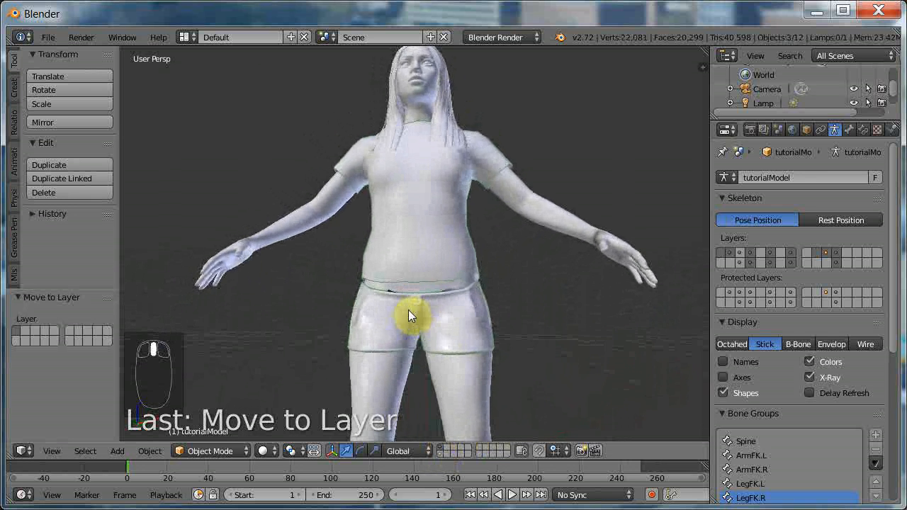
scroll(453, 330, up, 3)
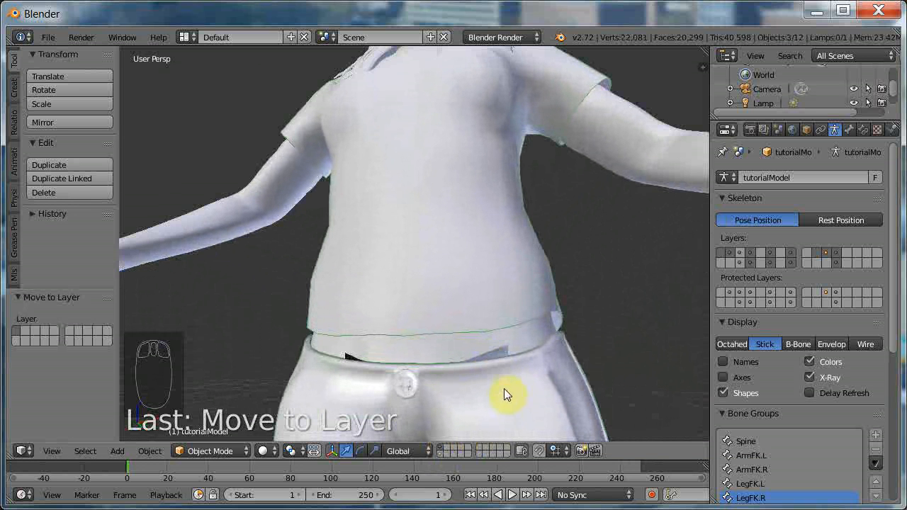
shift+scroll(504, 388, down, 5)
shift+scroll(515, 376, down, 1)
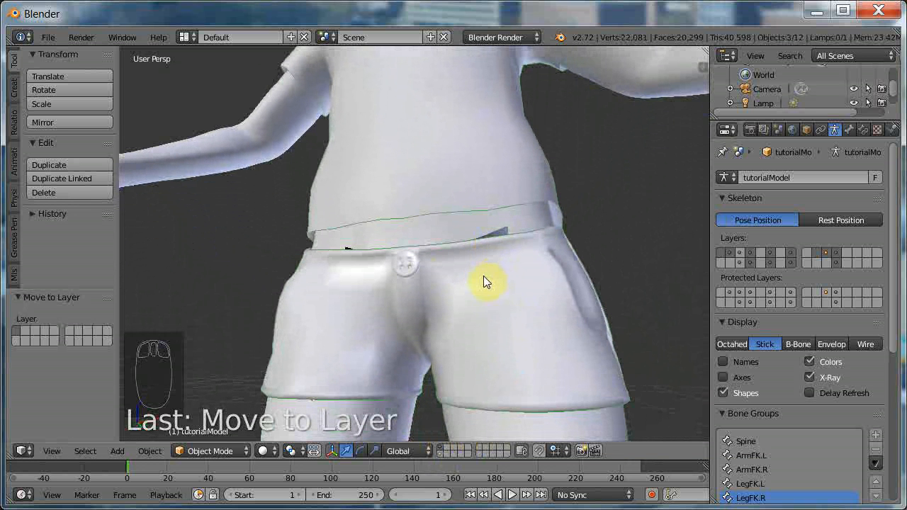
scroll(483, 276, down, 3)
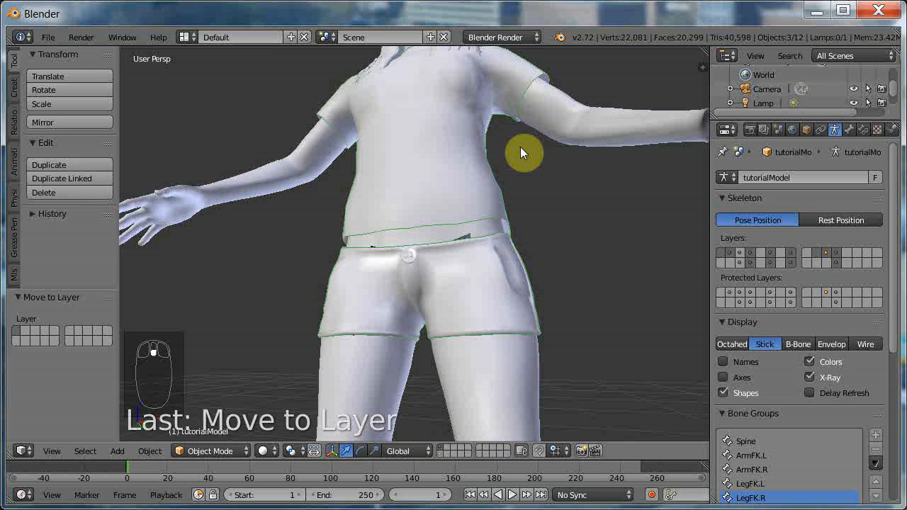
middle_drag(520, 148, 517, 205)
scroll(516, 207, up, 5)
shift+scroll(550, 276, up, 3)
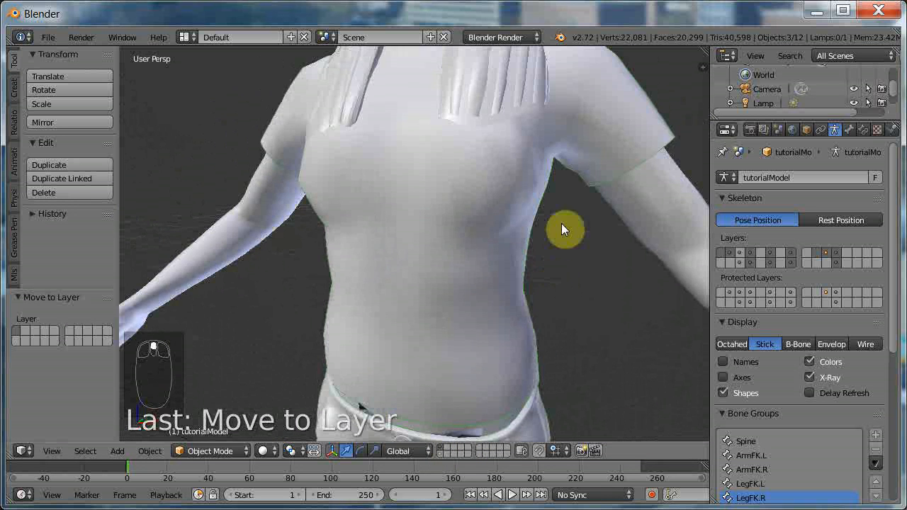
scroll(591, 247, up, 5)
scroll(592, 247, down, 5)
scroll(588, 243, down, 3)
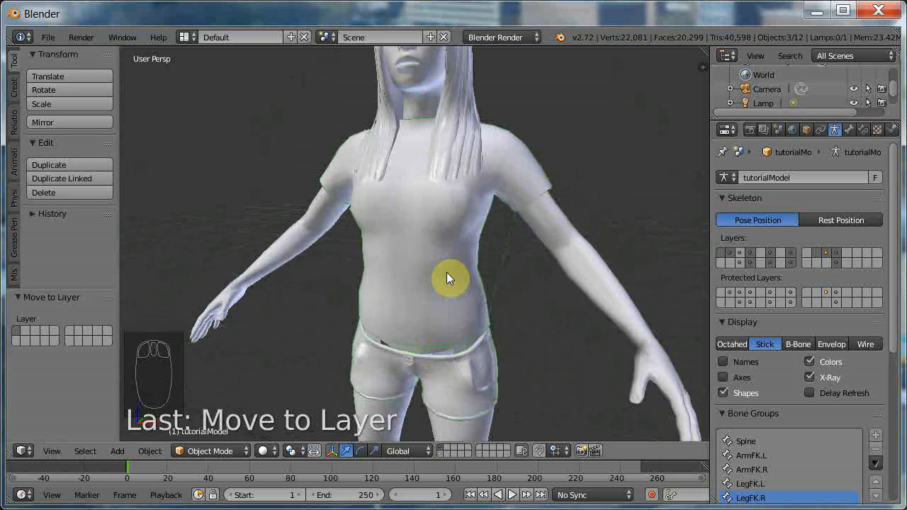
Select the body mesh, go through its modifiers and turn off Maskshort01 for both render and viewport display.
right_click(364, 373)
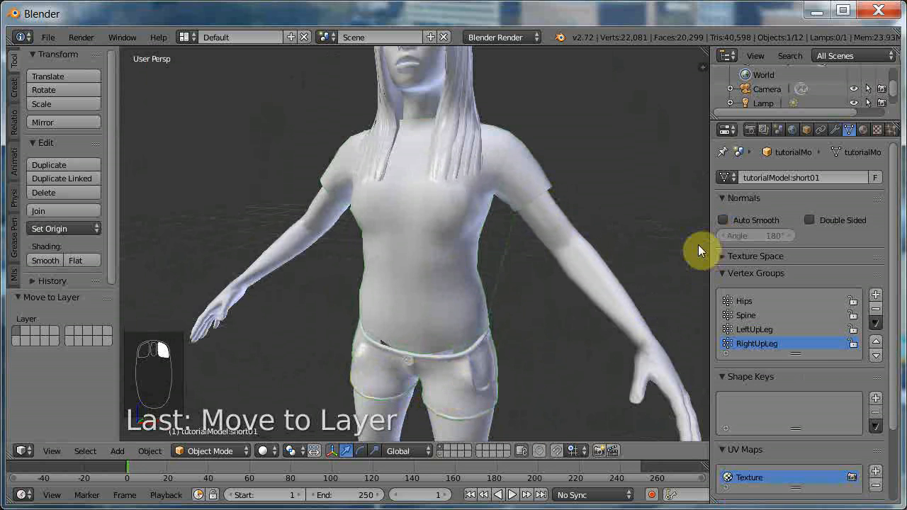
click(835, 130)
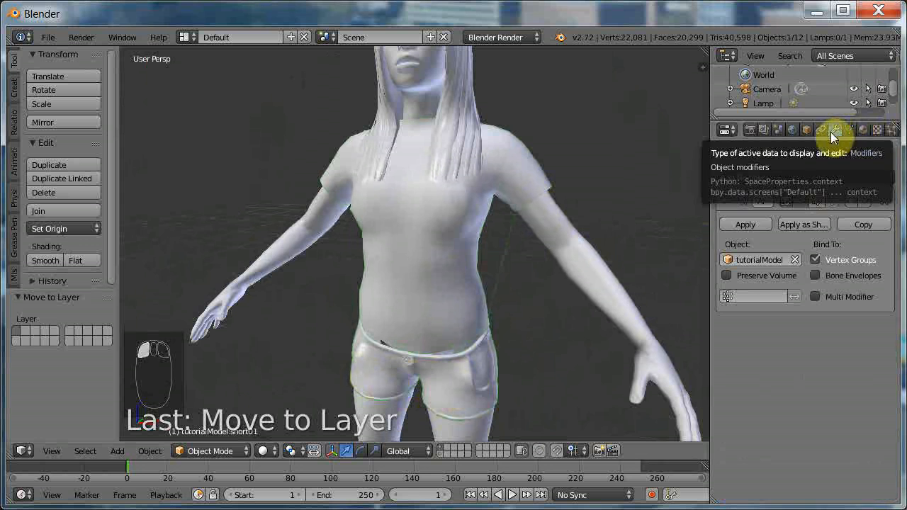
right_click(289, 252)
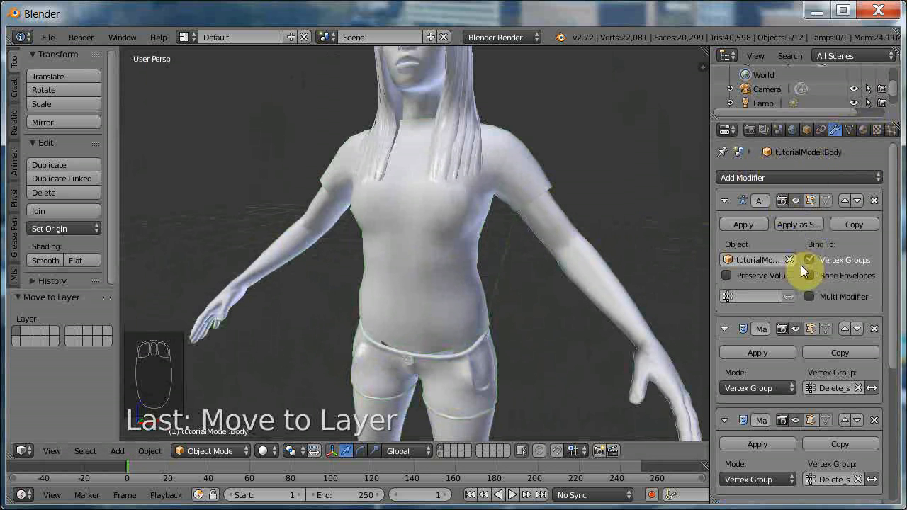
drag(709, 287, 608, 285)
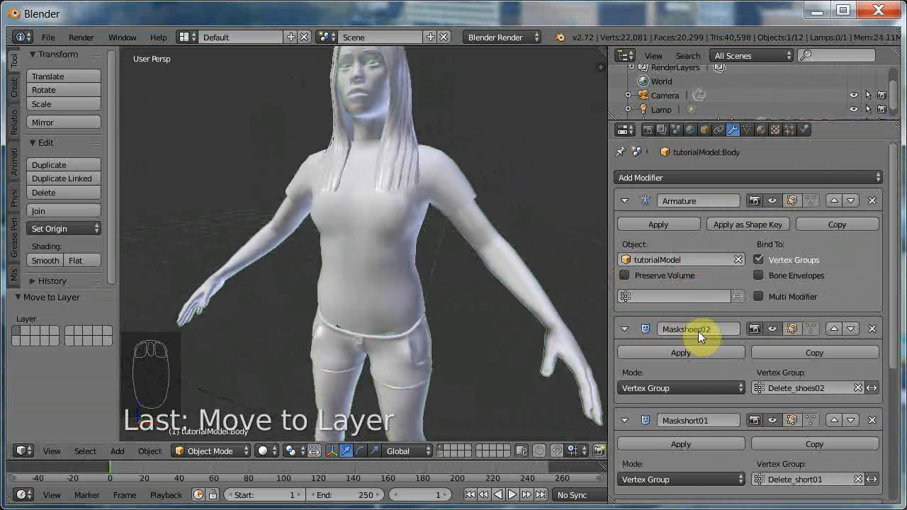
scroll(698, 383, down, 2)
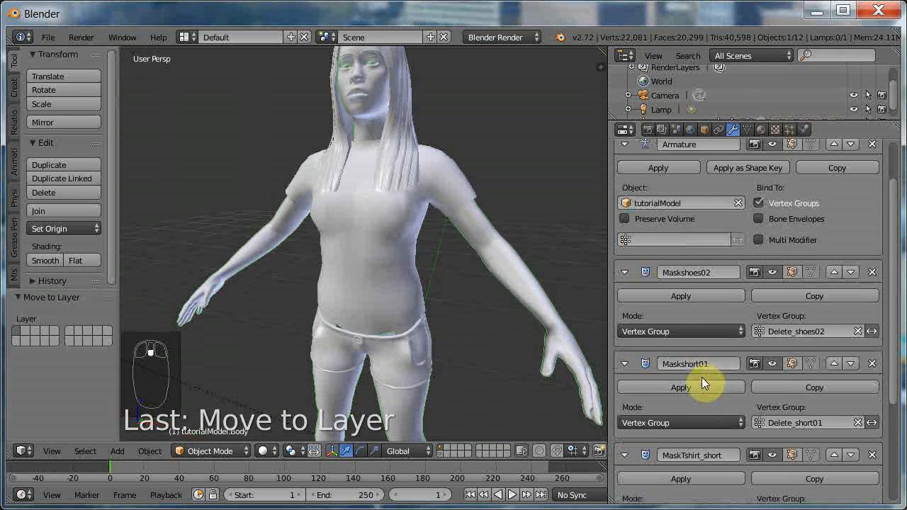
scroll(705, 340, down, 1)
scroll(708, 309, down, 1)
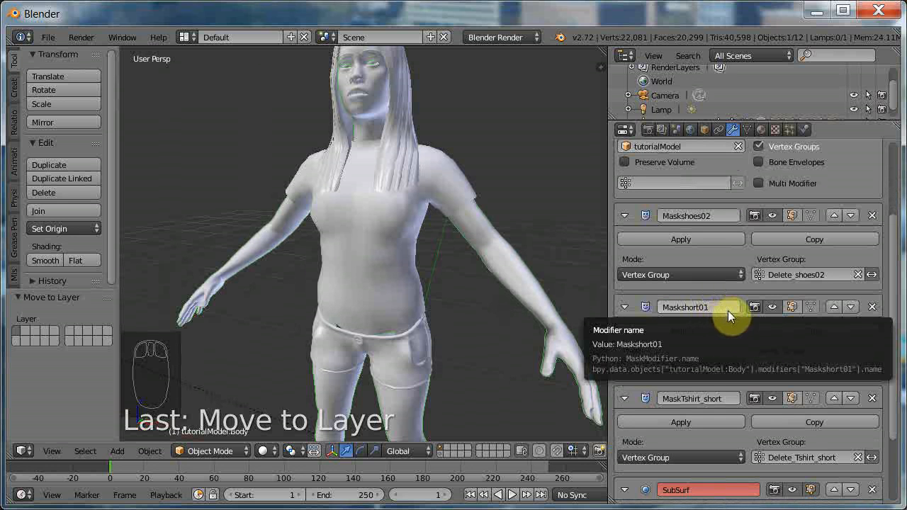
click(754, 306)
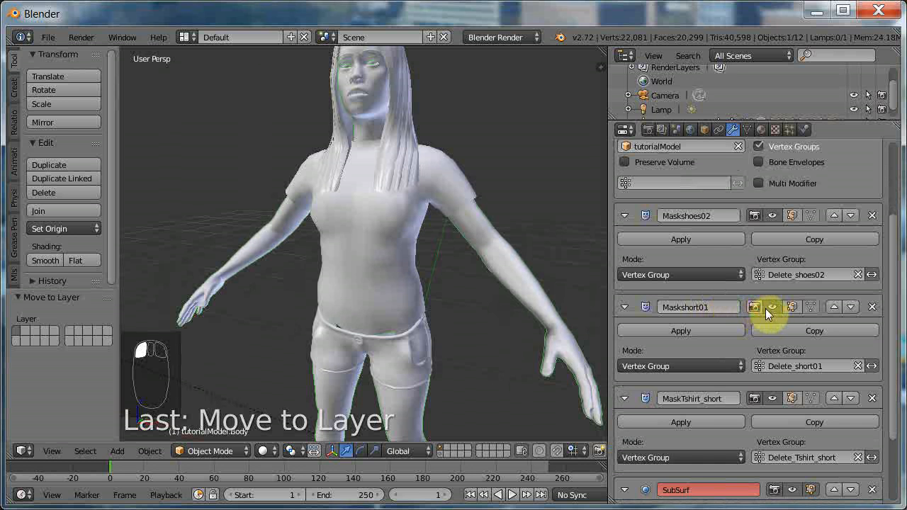
click(768, 309)
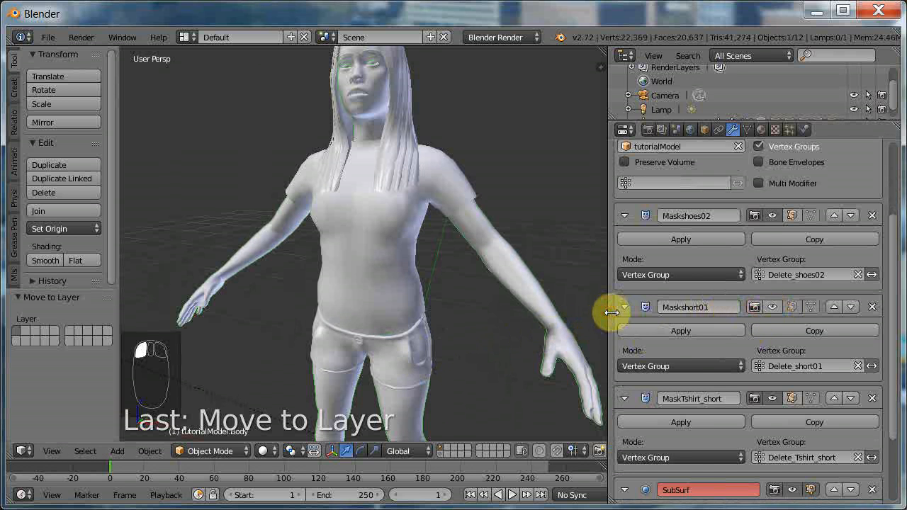
drag(607, 314, 701, 311)
Select the shorts and inspect the waist area between shirt and shorts close up, from below and from the front.
scroll(472, 345, down, 1)
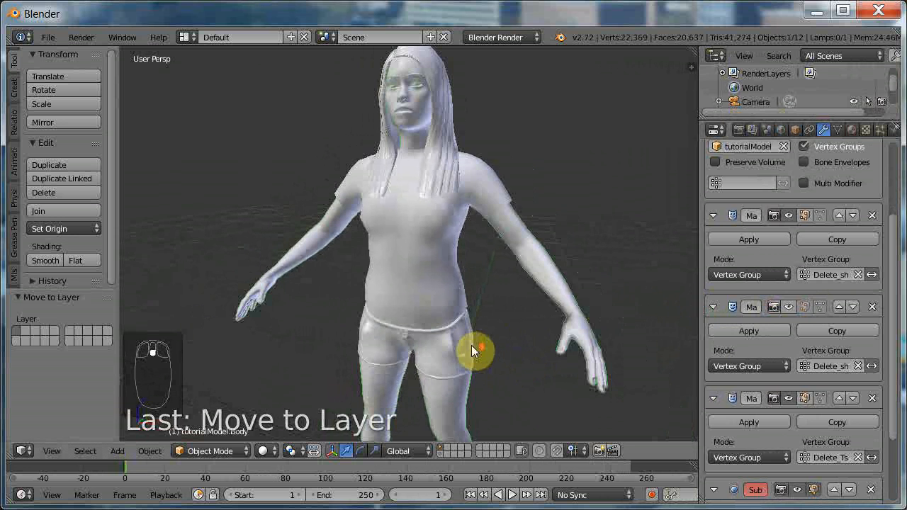
right_click(423, 317)
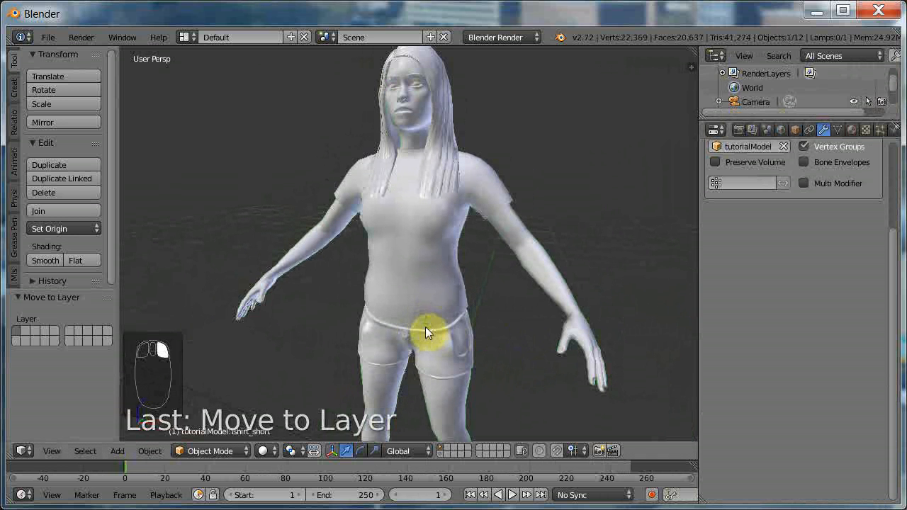
middle_drag(432, 340, 452, 274)
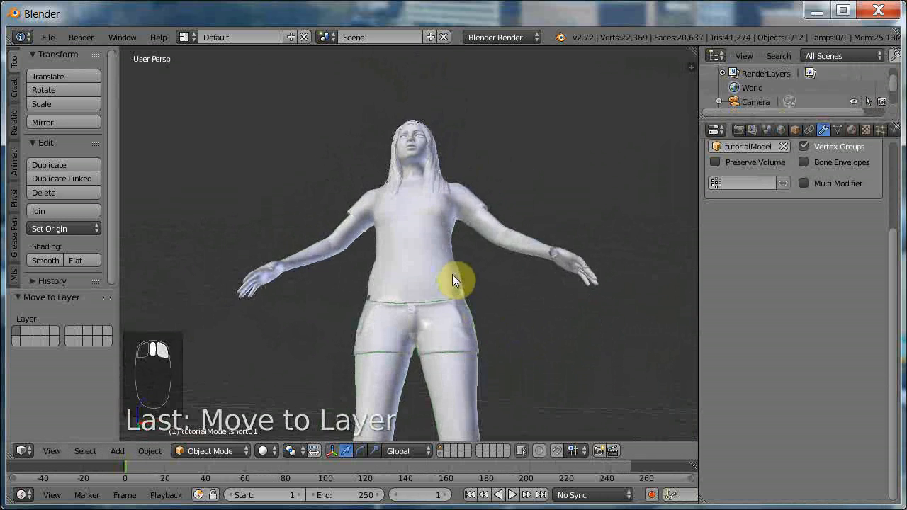
scroll(453, 306, up, 4)
middle_drag(480, 338, 534, 362)
shift+scroll(461, 342, down, 7)
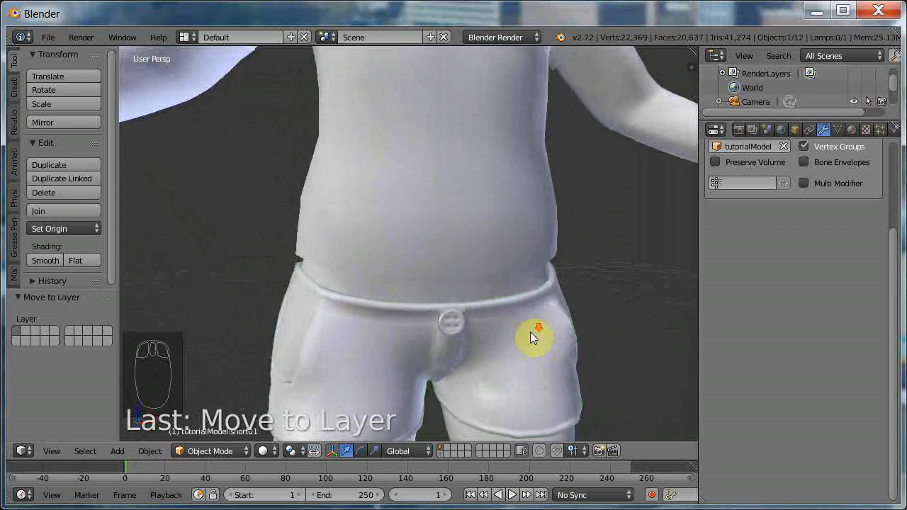
scroll(530, 331, down, 6)
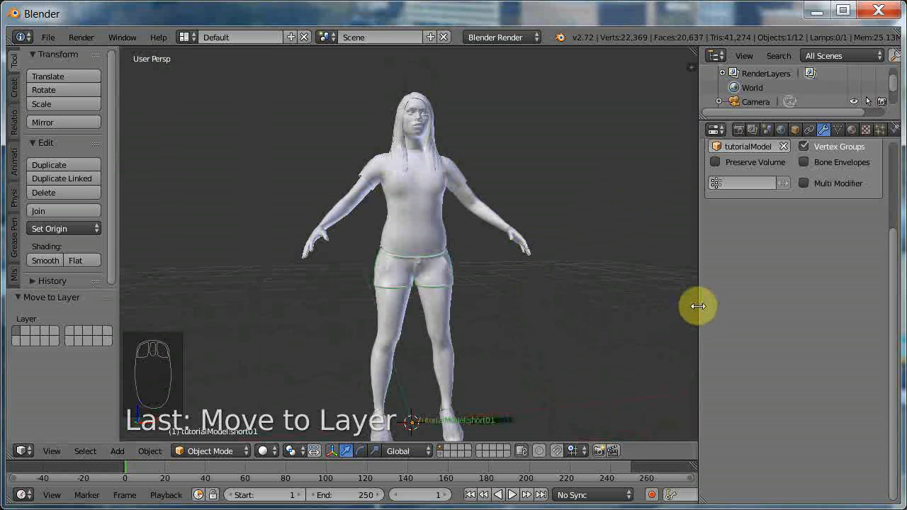
Split the 3D view vertically, hide the new area's tool shelf and split that area horizontally into two views.
drag(699, 305, 715, 306)
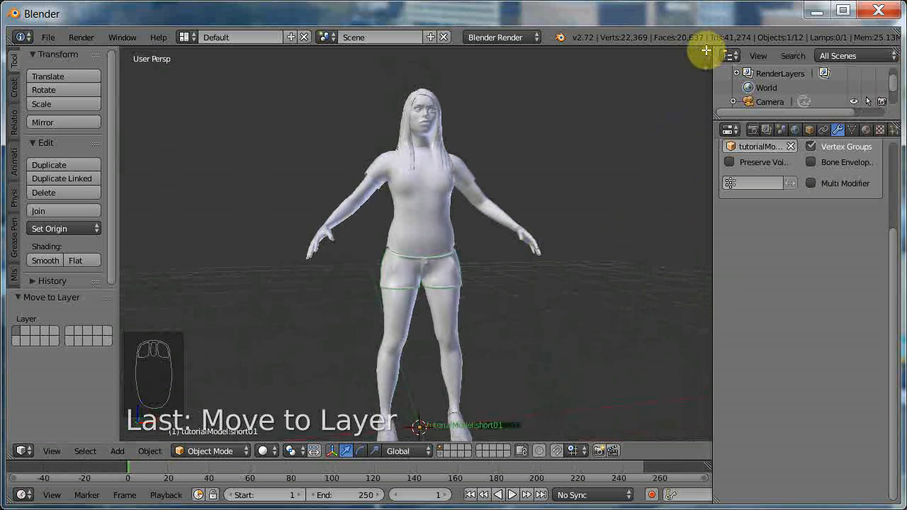
drag(708, 49, 269, 68)
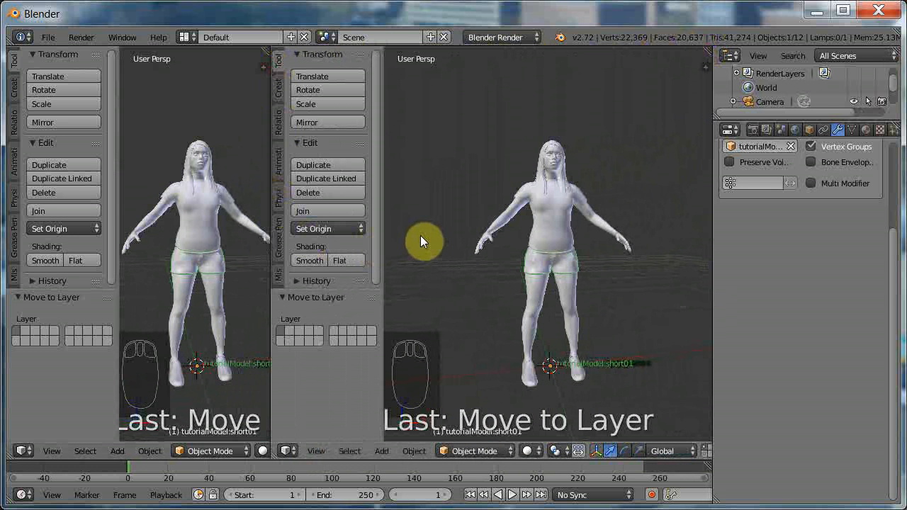
key(t)
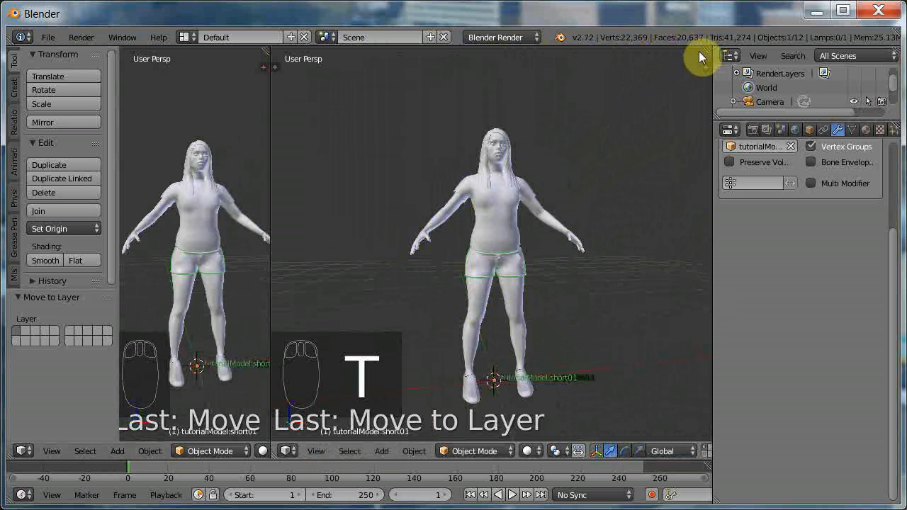
drag(702, 51, 686, 203)
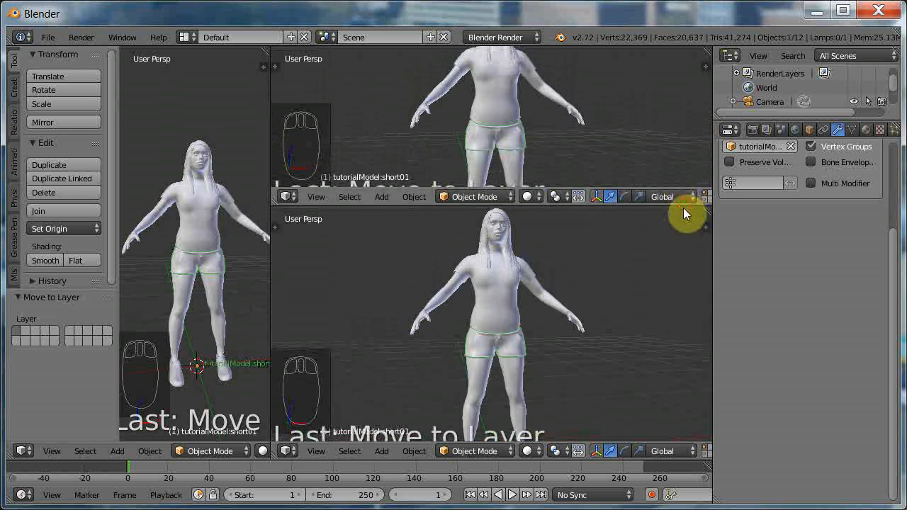
Frame the figure's head close up at a slight angle in the shallower of the two stacked 3D views.
shift+scroll(571, 118, up, 4)
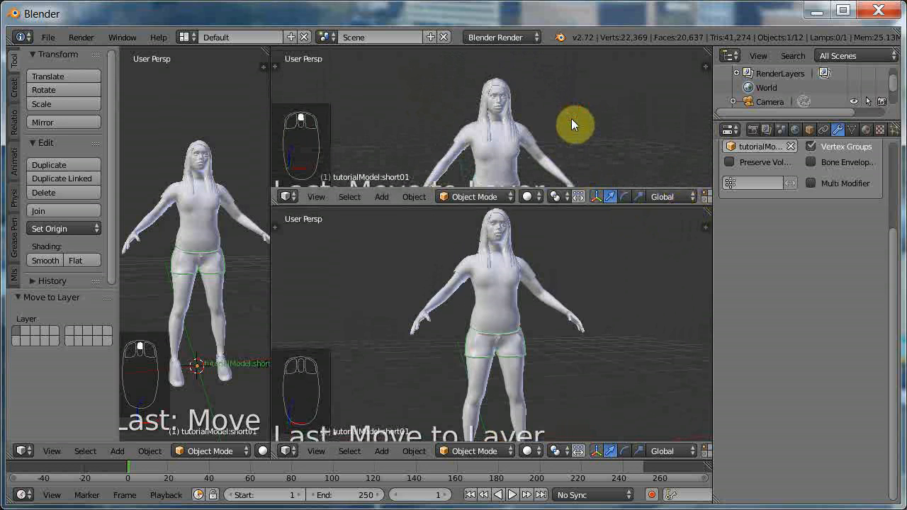
scroll(569, 126, up, 3)
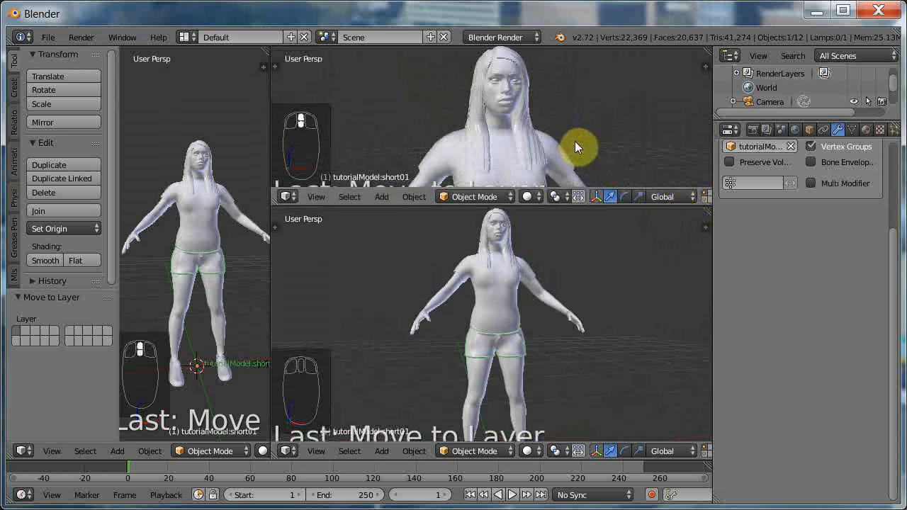
scroll(575, 141, up, 1)
scroll(566, 144, up, 1)
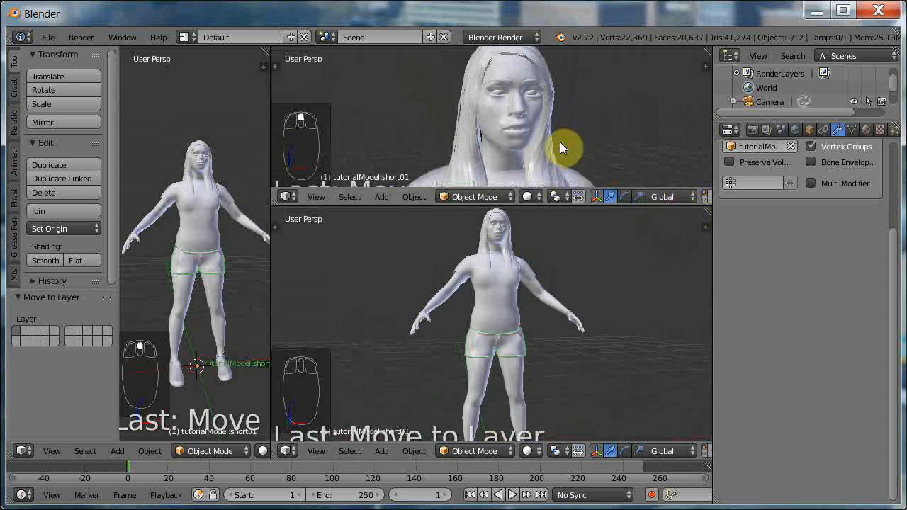
middle_drag(553, 143, 584, 155)
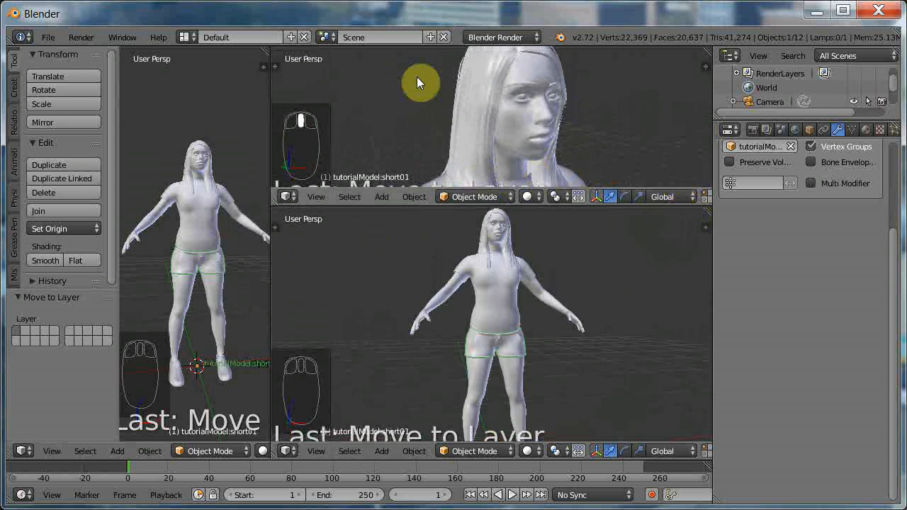
Switch the render engine to Cycles Render.
click(511, 38)
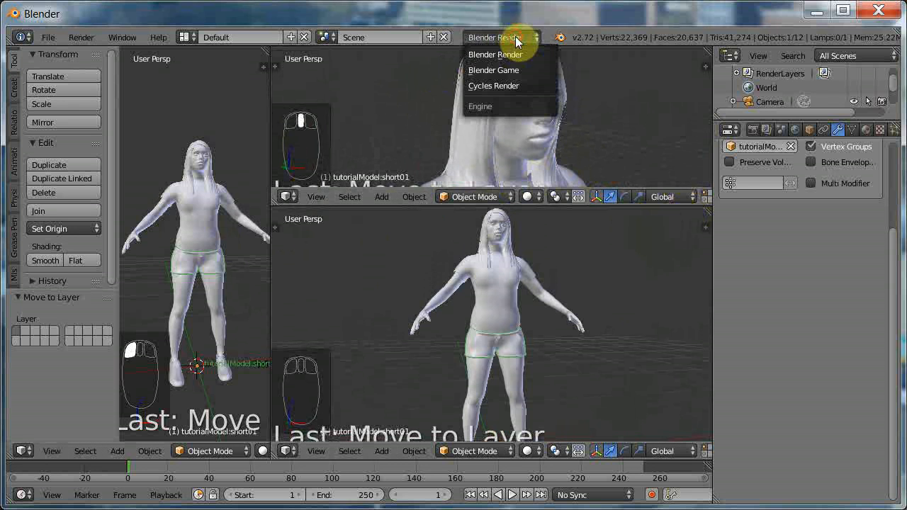
click(511, 85)
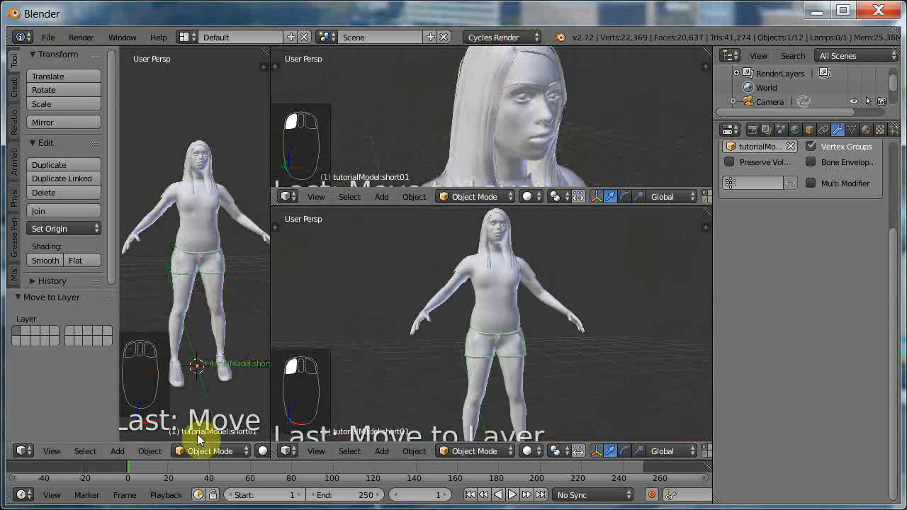
Switch the tall narrow 3D view to Rendered shading and frame the figure's head close up at an angle.
click(262, 451)
click(290, 356)
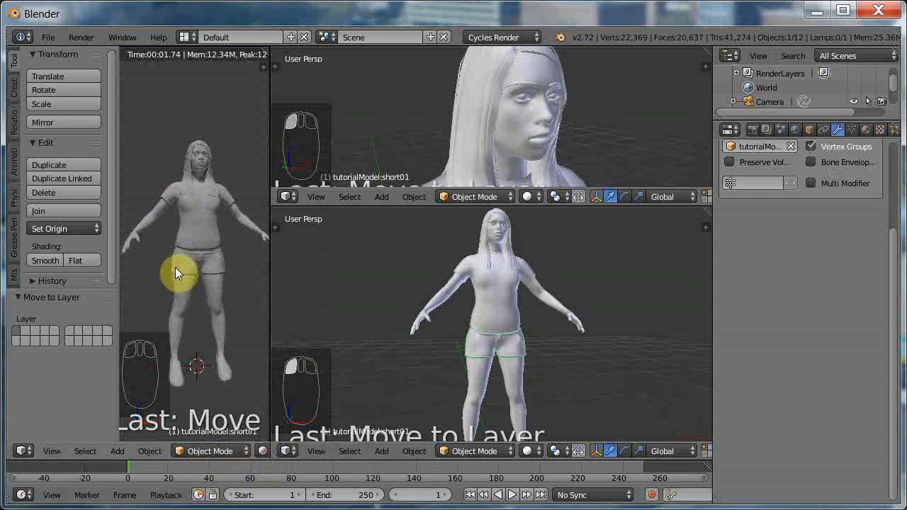
scroll(191, 243, up, 1)
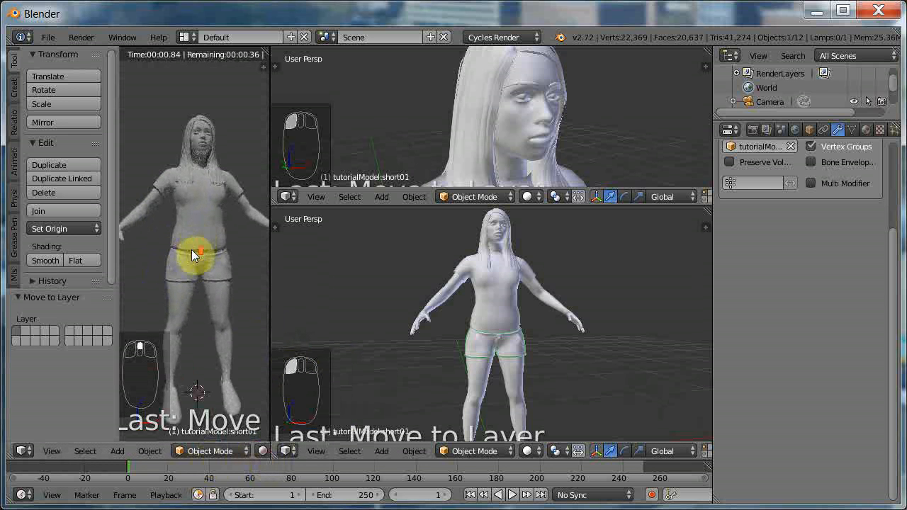
scroll(199, 262, up, 6)
scroll(199, 276, up, 3)
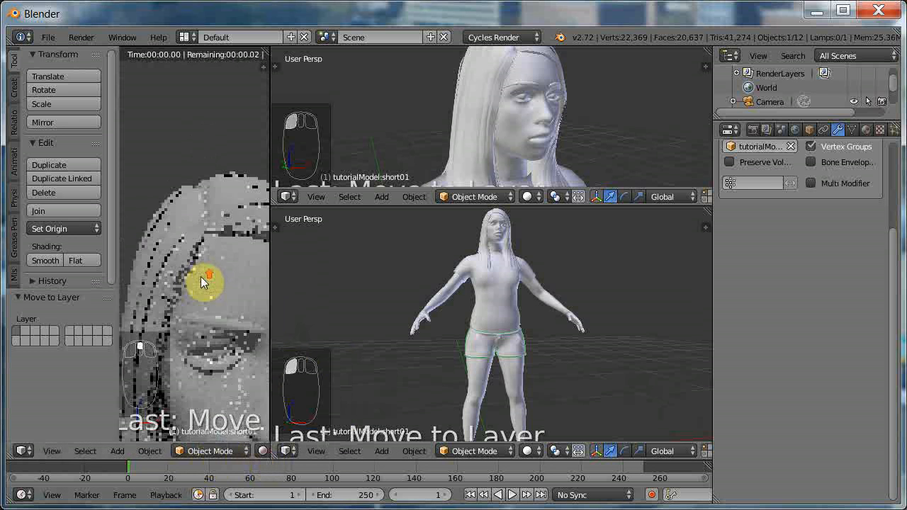
scroll(203, 282, down, 3)
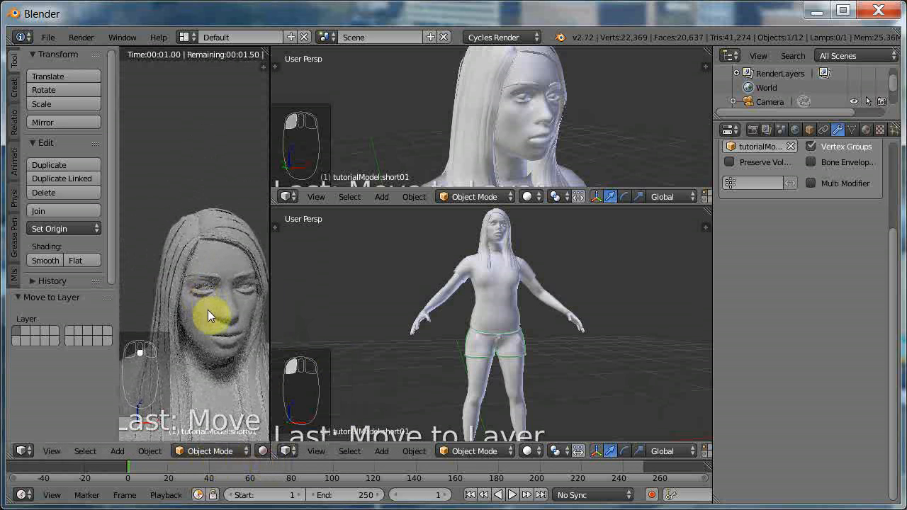
scroll(208, 336, up, 2)
middle_drag(219, 337, 234, 289)
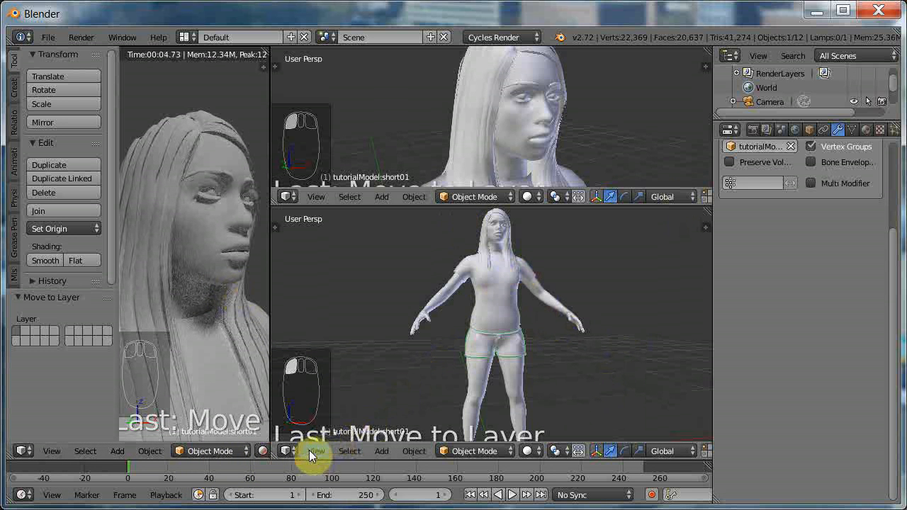
Turn the lower of the two stacked 3D views into a Node Editor and hide its properties sidebar.
click(287, 450)
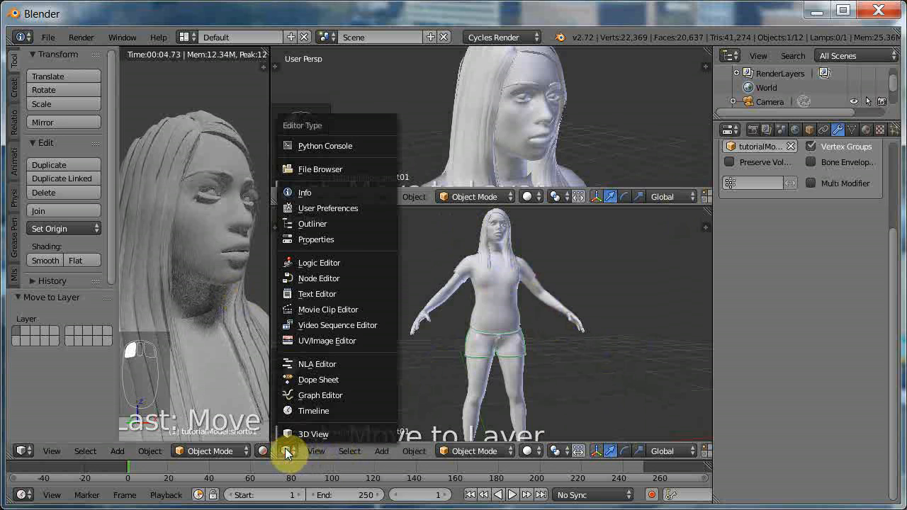
click(334, 280)
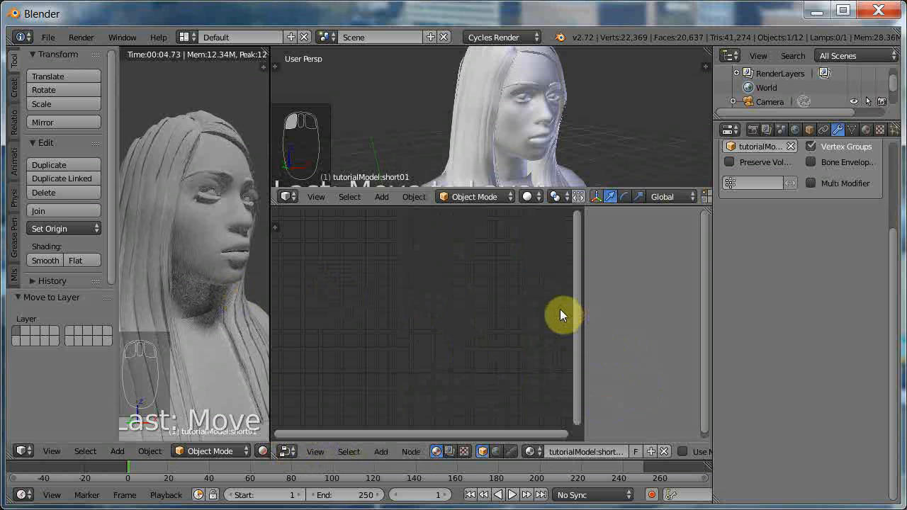
key(n)
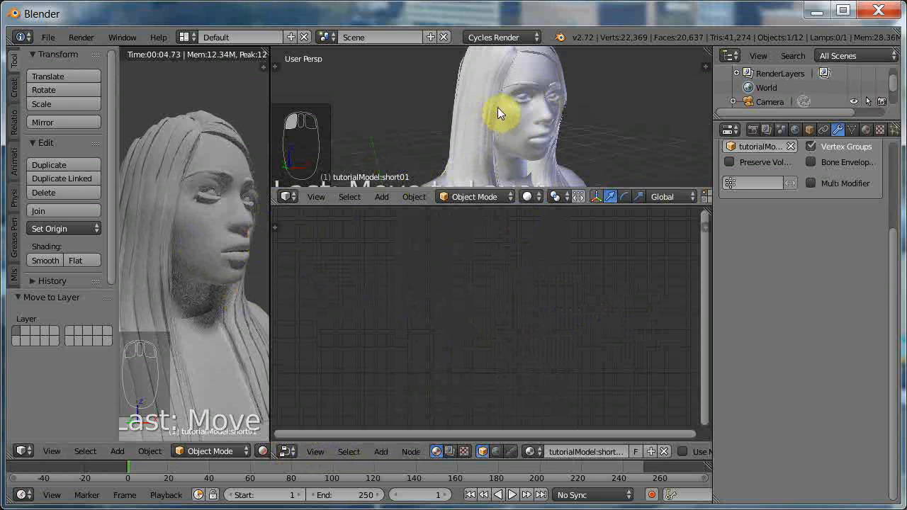
Select the character's body, show its material properties and widen the properties area slightly.
right_click(512, 122)
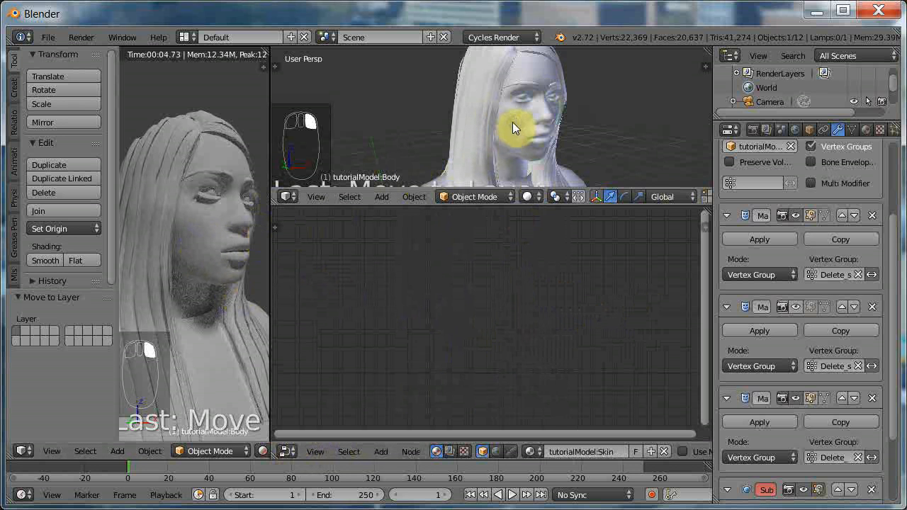
click(865, 130)
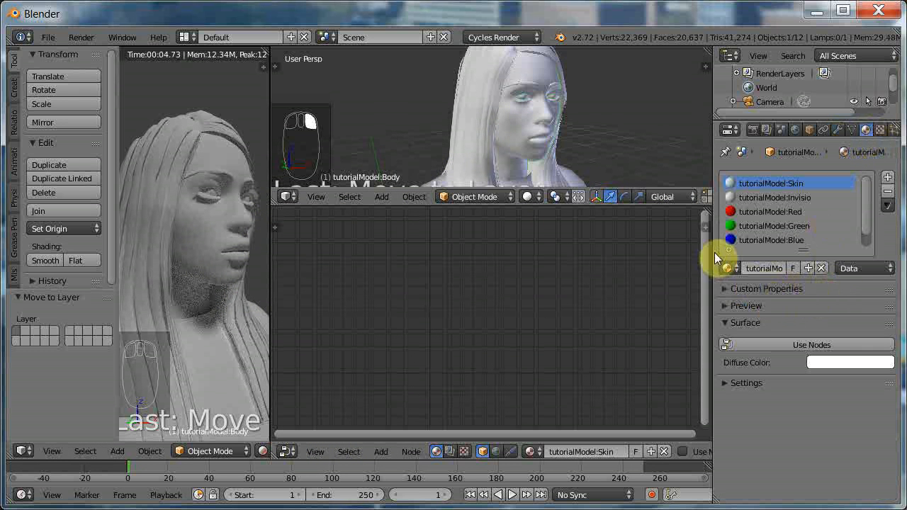
drag(714, 252, 687, 250)
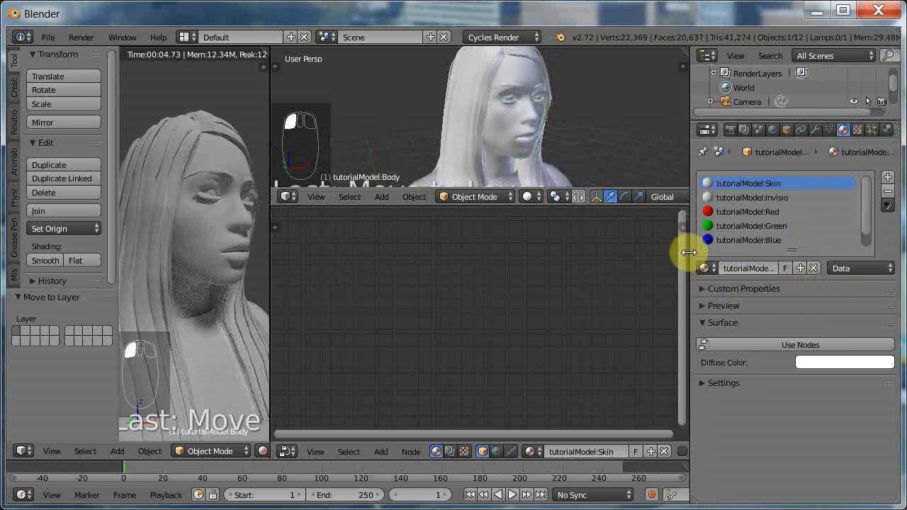
right_click(494, 133)
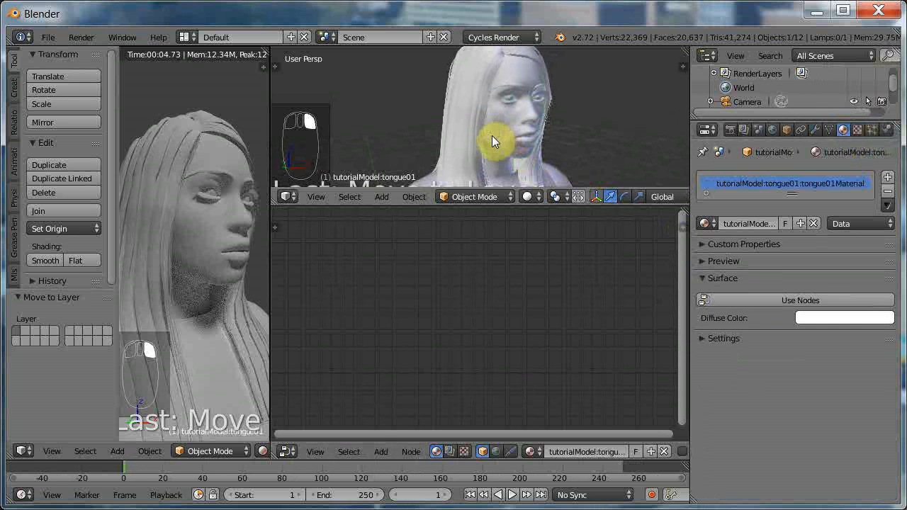
right_click(516, 73)
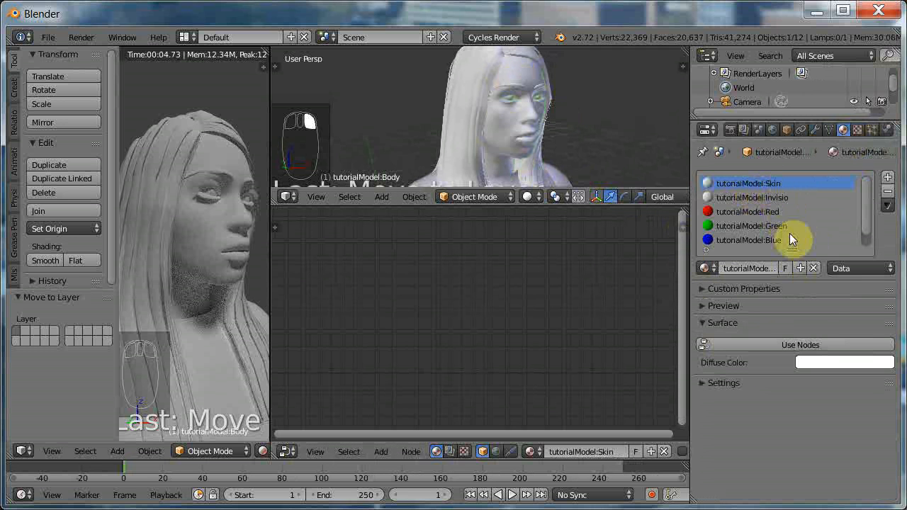
Enable nodes for the tutorialModel:Skin material and assign an Image Texture to its Diffuse BSDF colour.
click(798, 344)
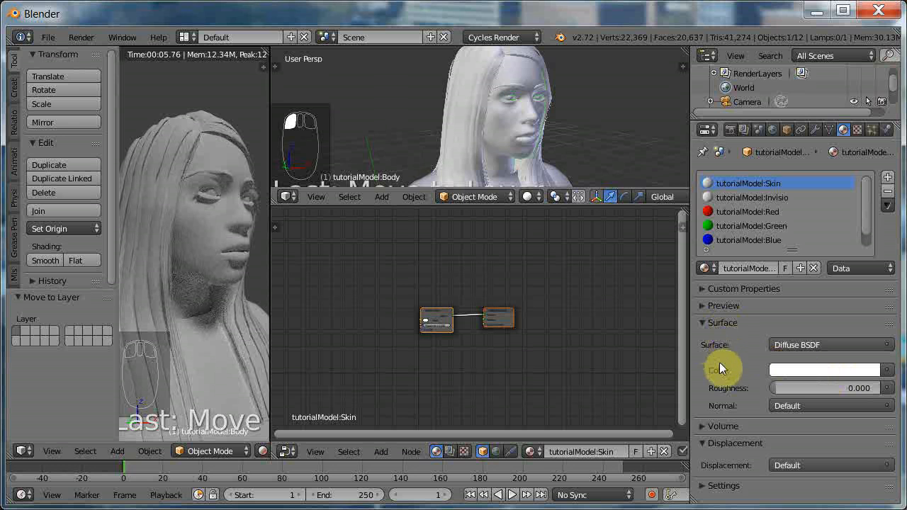
click(887, 370)
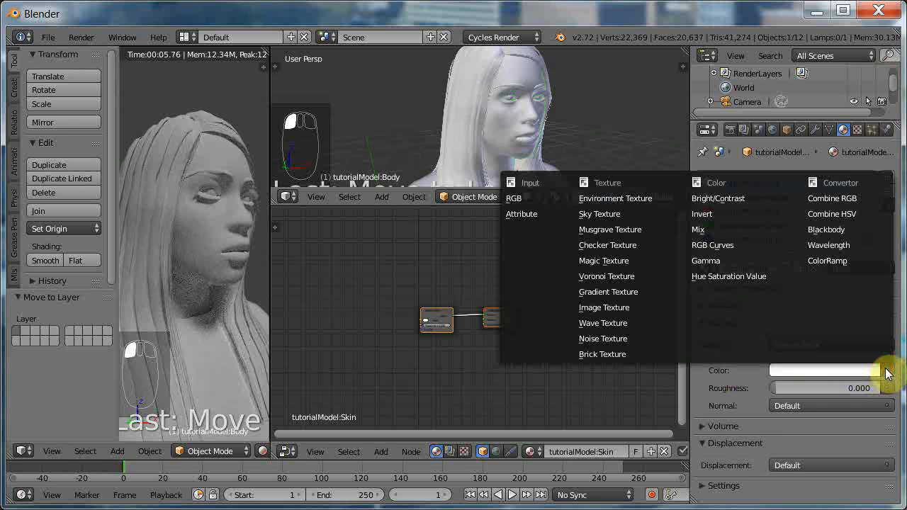
click(629, 307)
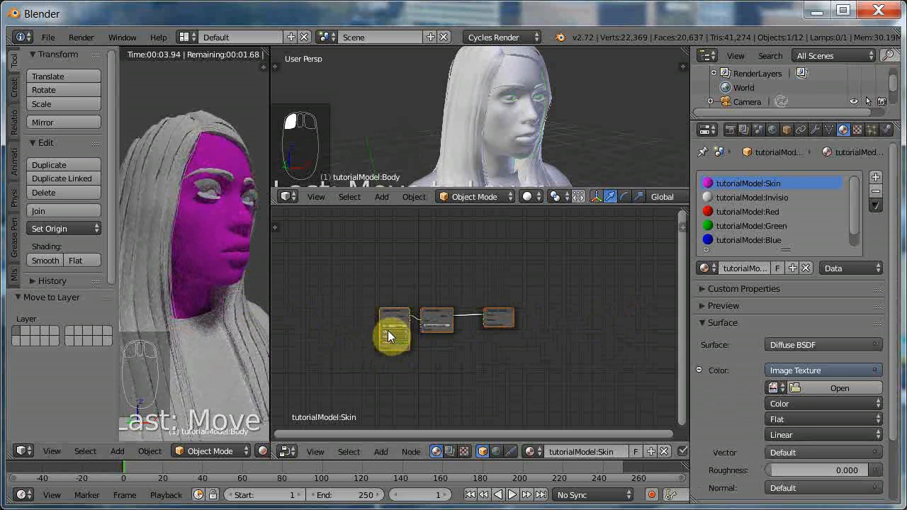
Load young_lightskinned_female_diffuse.png from the tutorial\textures folder into the skin material's Image Texture node.
scroll(389, 331, up, 1)
scroll(389, 331, up, 2)
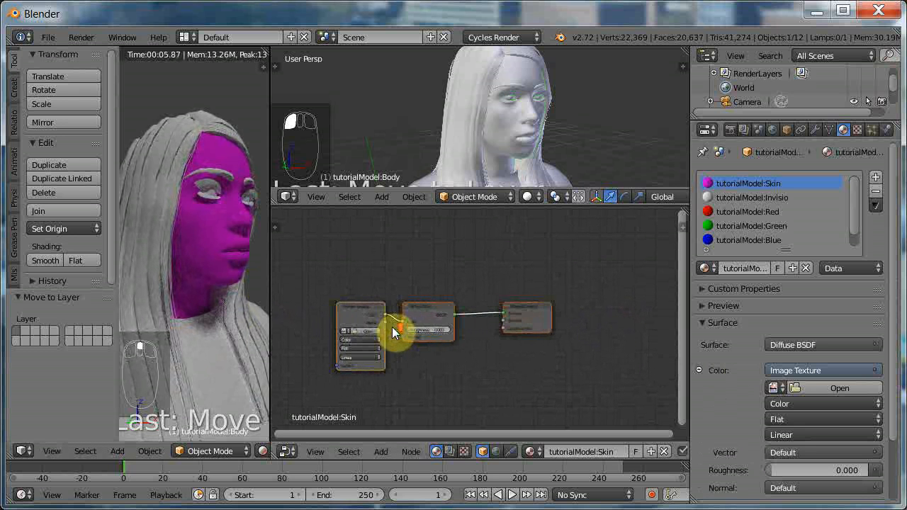
scroll(397, 334, up, 3)
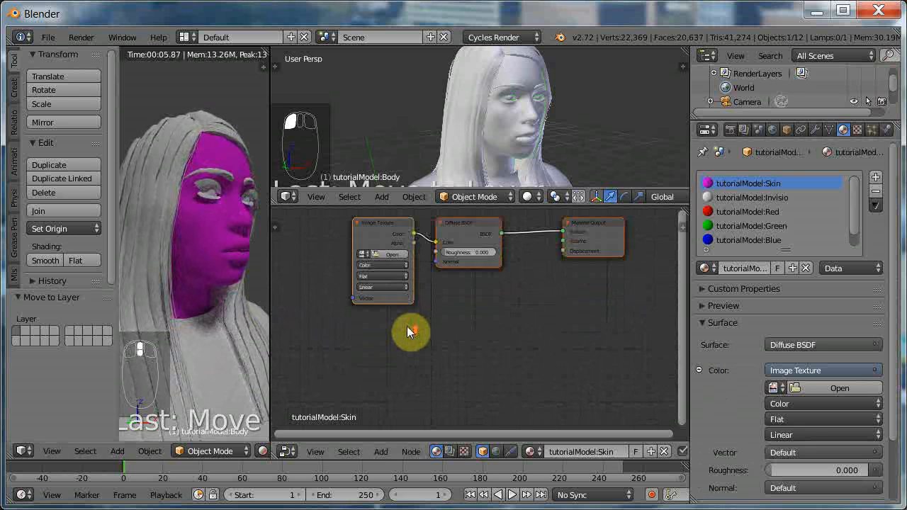
scroll(408, 326, up, 1)
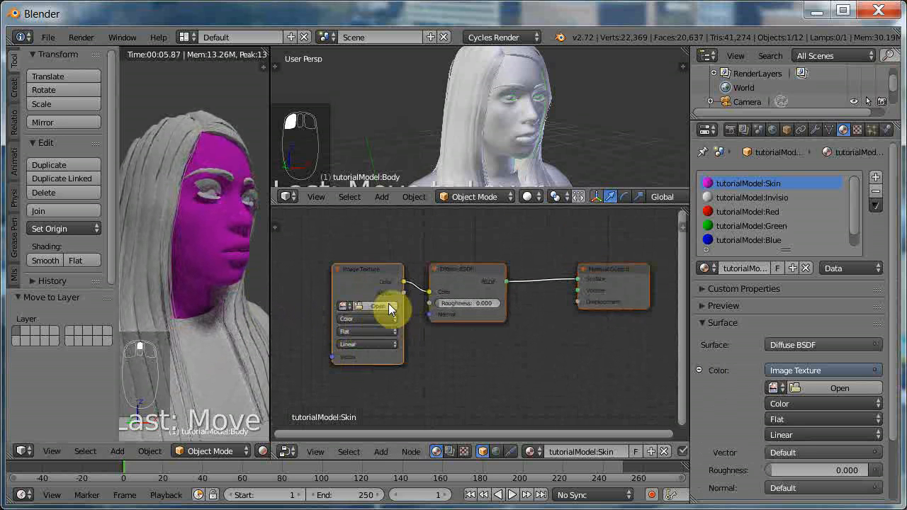
click(379, 306)
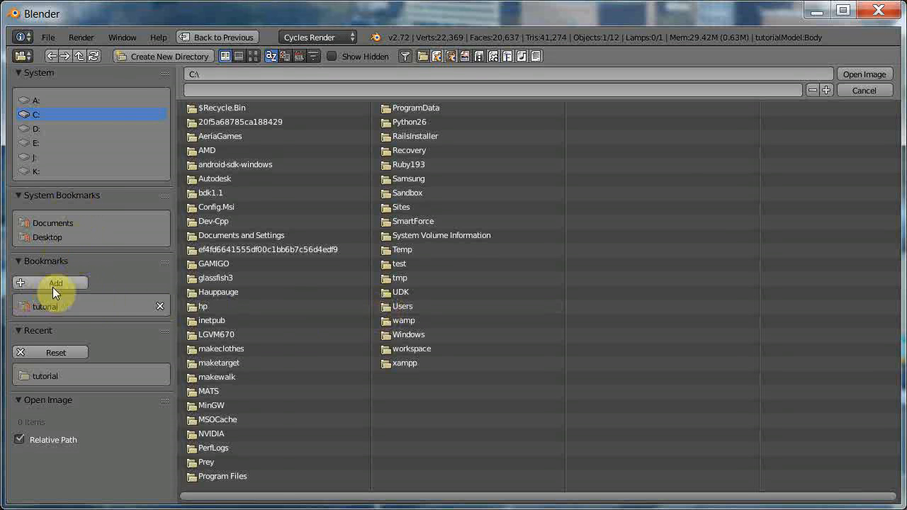
click(59, 306)
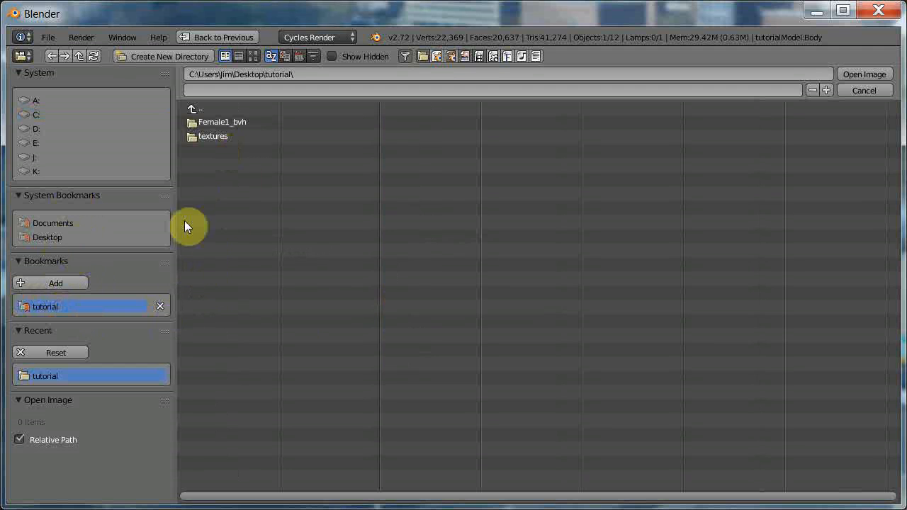
click(210, 139)
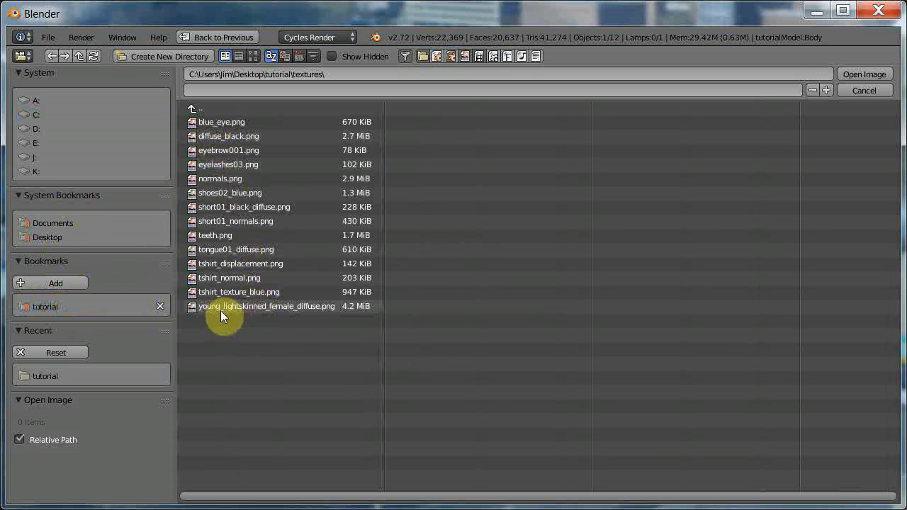
click(293, 306)
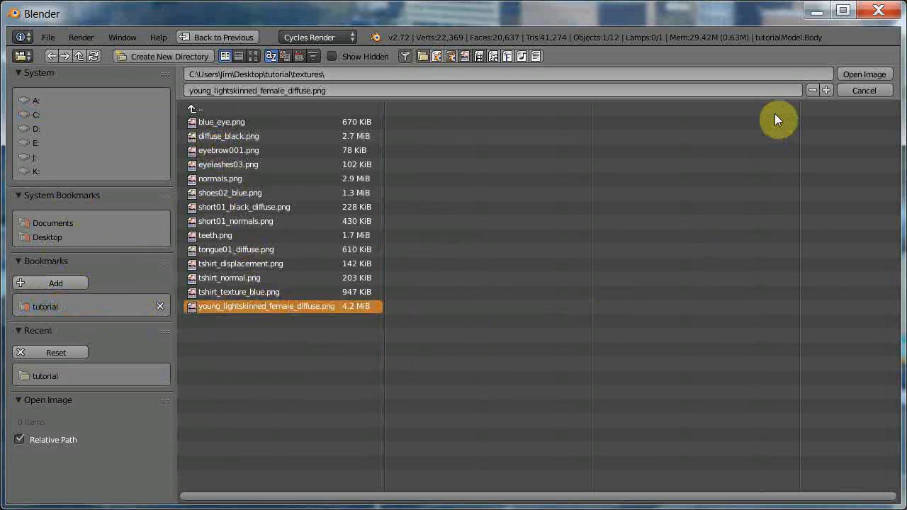
click(859, 75)
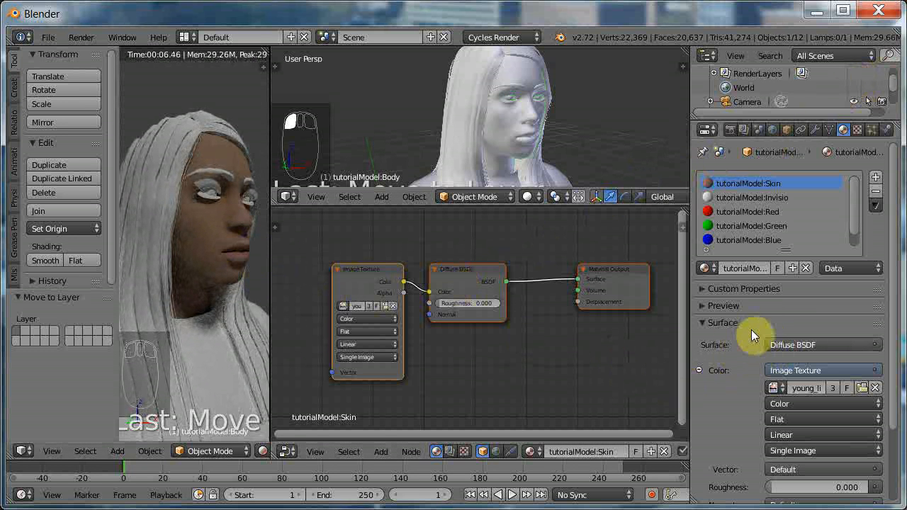
Expand the skin material's Settings section and move it above Custom Properties, directly below the material slots.
scroll(749, 331, down, 3)
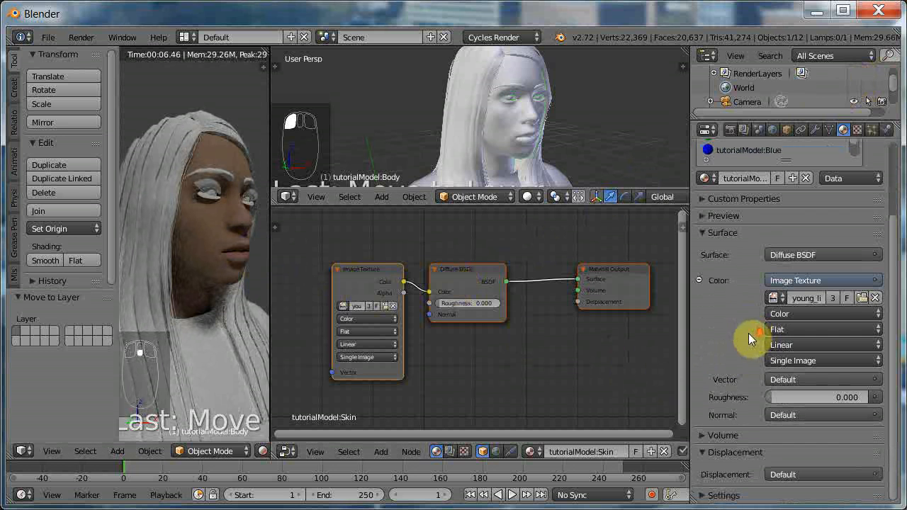
click(705, 496)
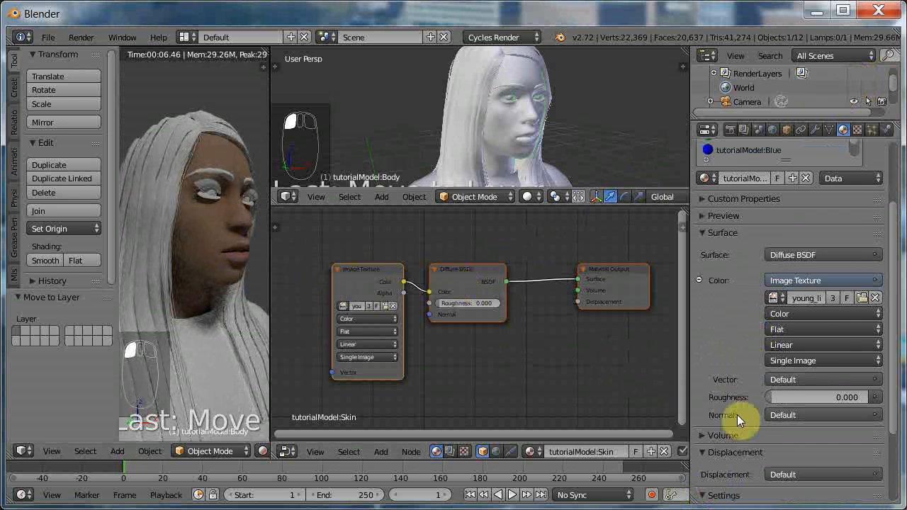
scroll(736, 414, down, 2)
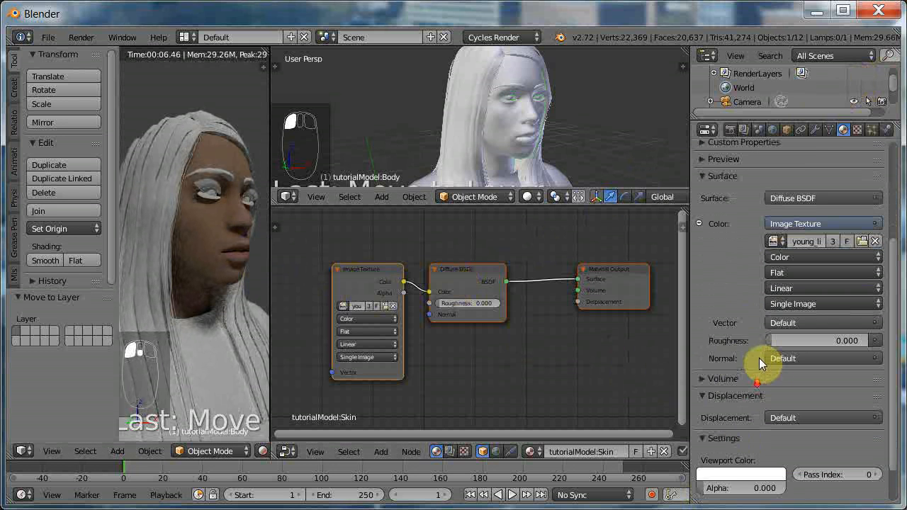
click(767, 438)
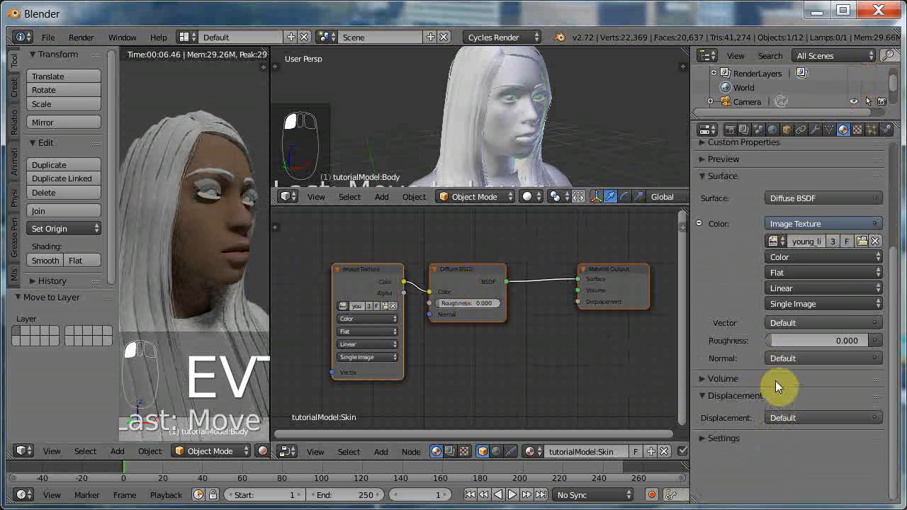
click(744, 437)
drag(878, 438, 871, 189)
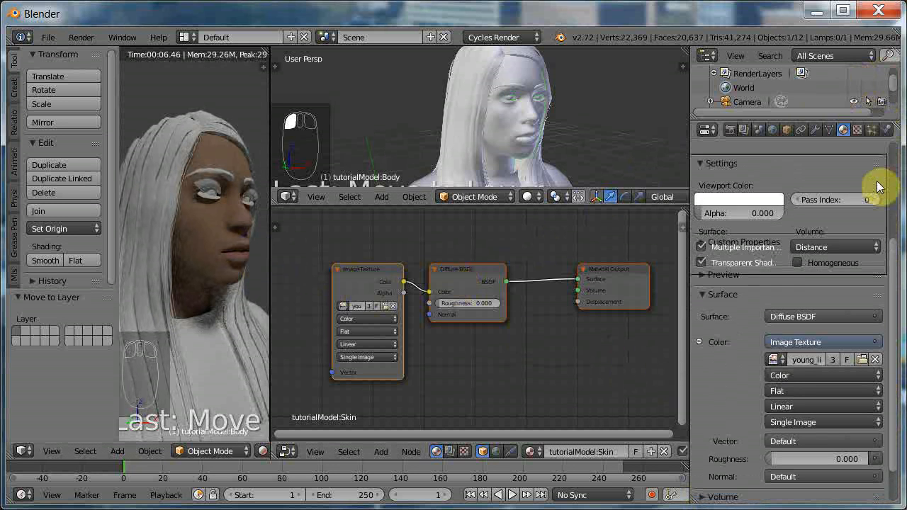
scroll(817, 253, up, 5)
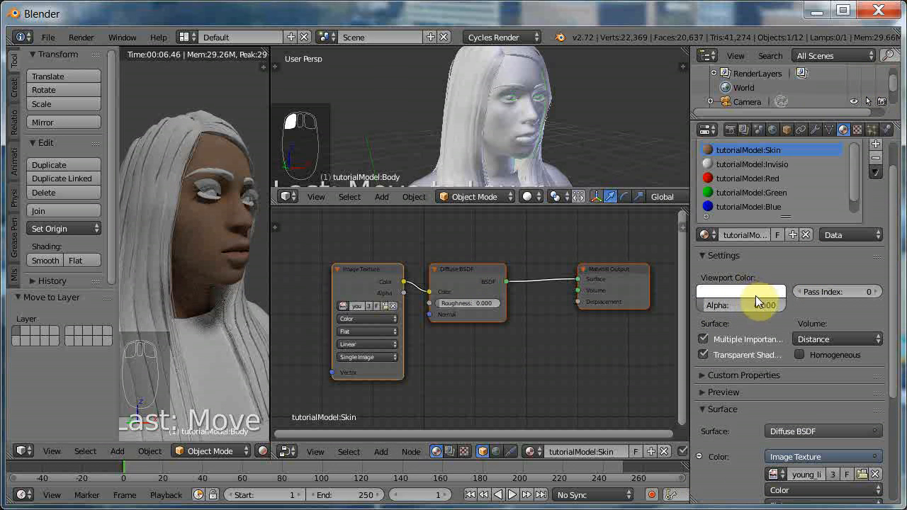
scroll(763, 290, up, 2)
Set the skin material's viewport colour by sampling the brown skin tone from the rendered face, and inspect the head in the solid view.
click(738, 321)
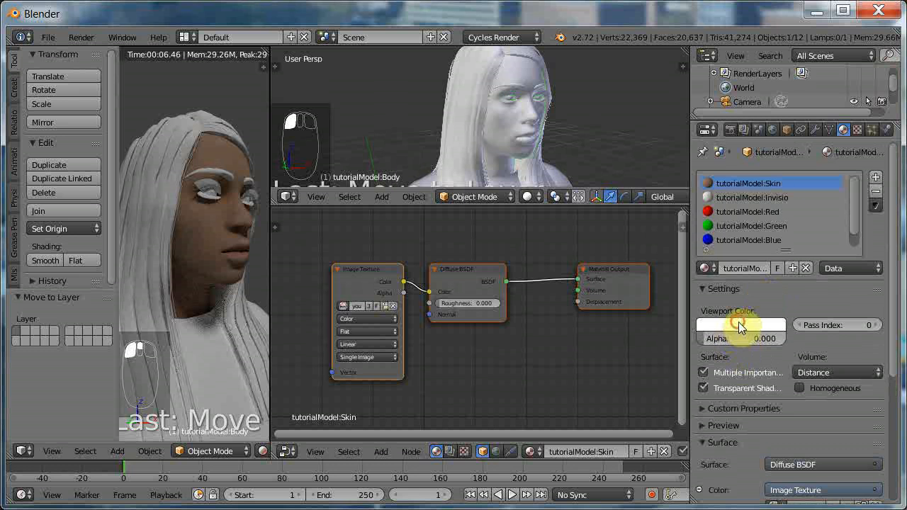
click(772, 277)
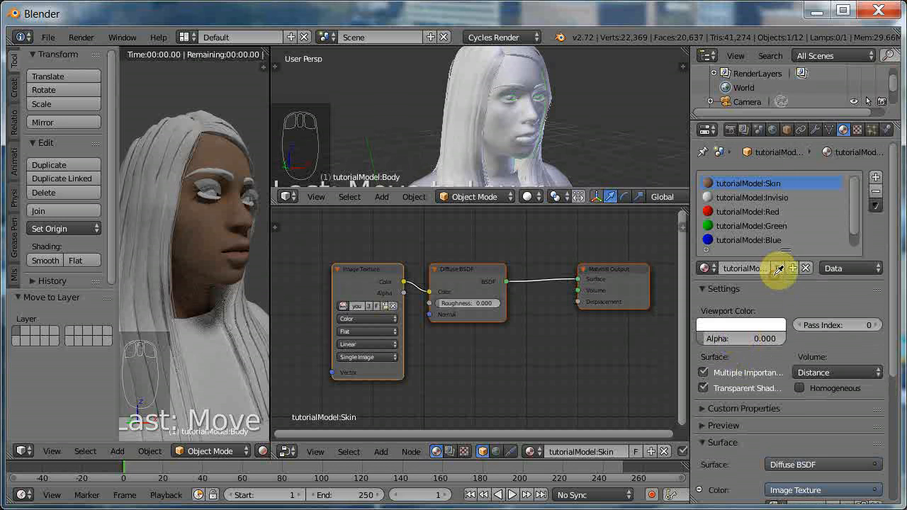
click(210, 217)
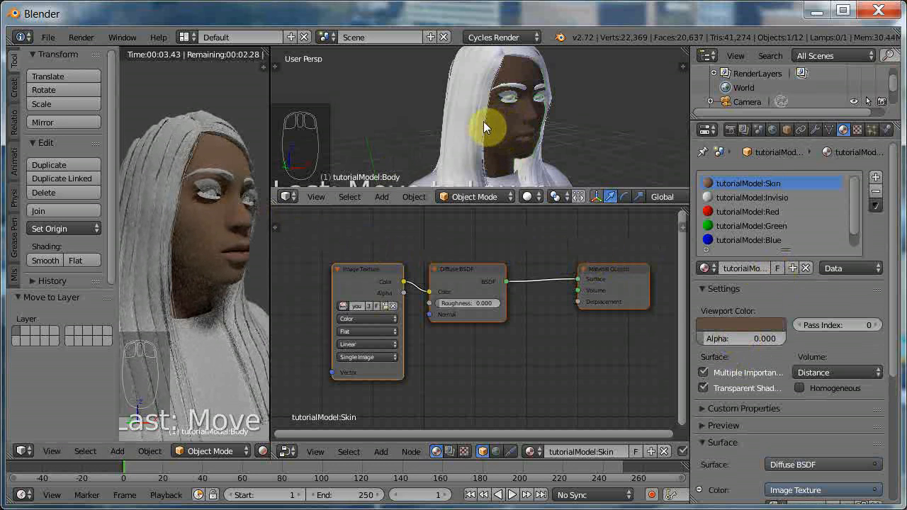
middle_drag(518, 111, 481, 112)
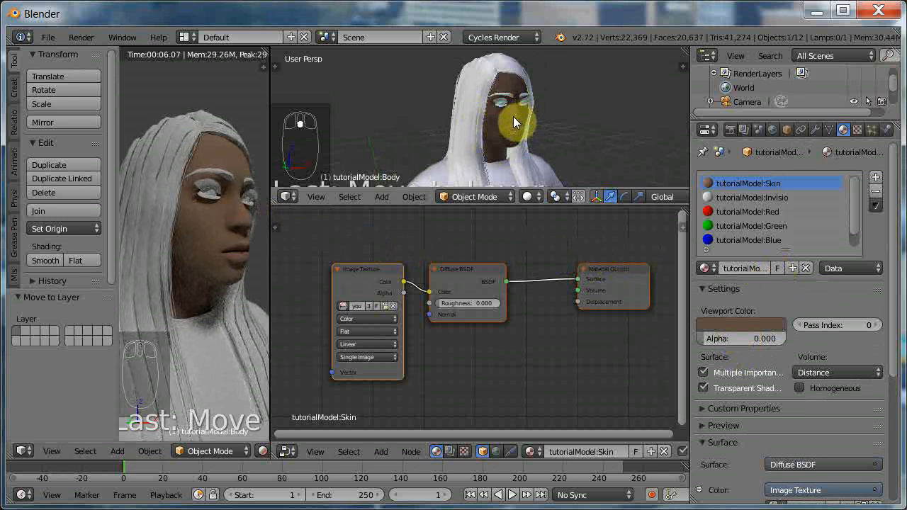
scroll(509, 116, up, 3)
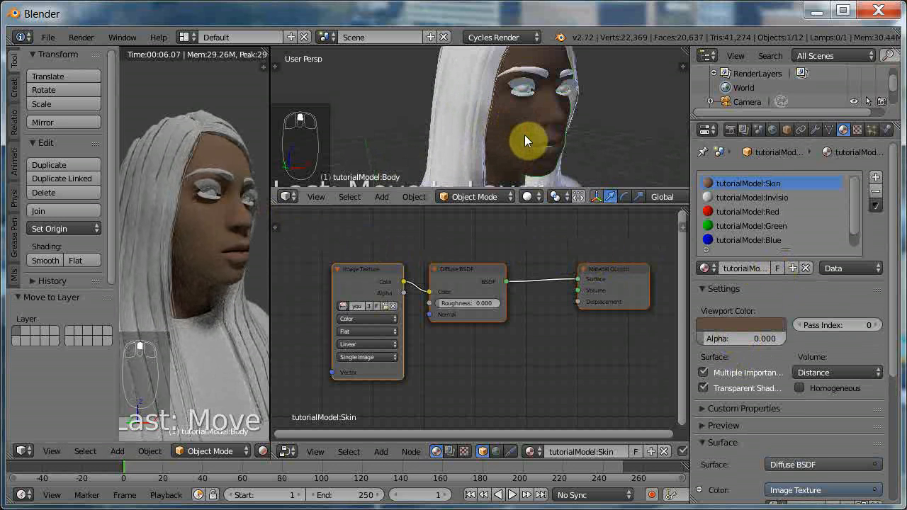
Select the eyelashes03 mesh, enable nodes for its bodyMaterial, and assign an Image Texture to the Diffuse BSDF colour.
scroll(522, 135, down, 3)
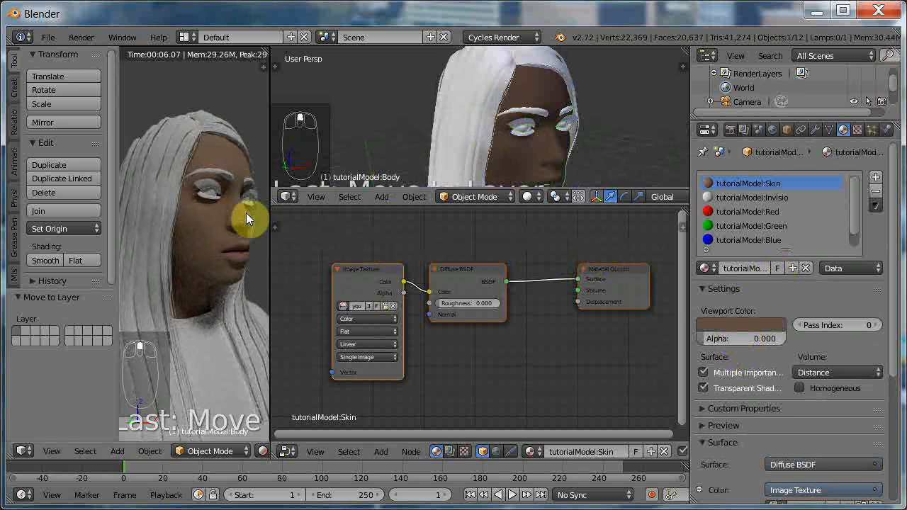
scroll(211, 204, up, 3)
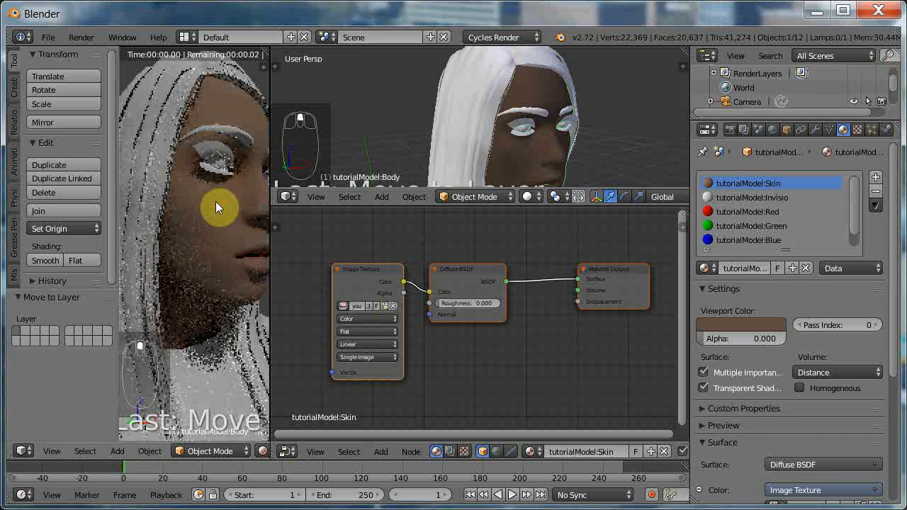
shift+middle_drag(218, 219, 217, 236)
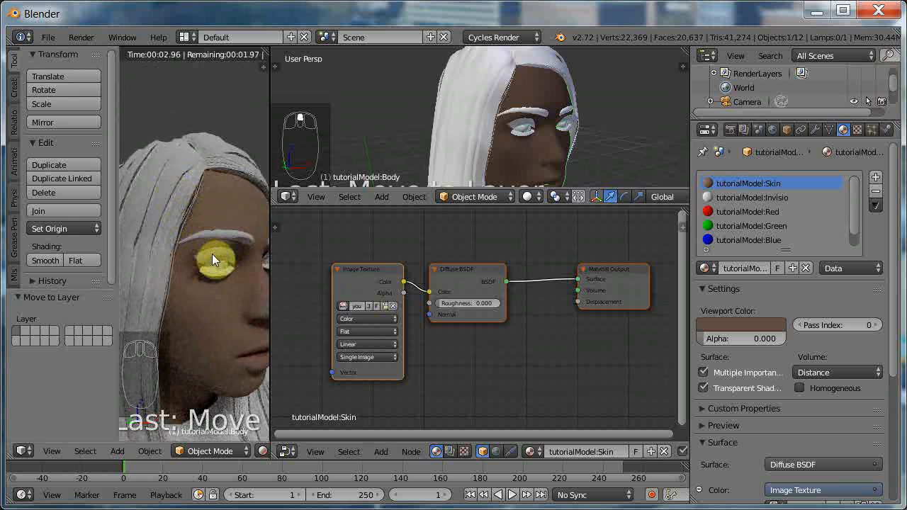
scroll(213, 257, up, 2)
scroll(212, 260, down, 2)
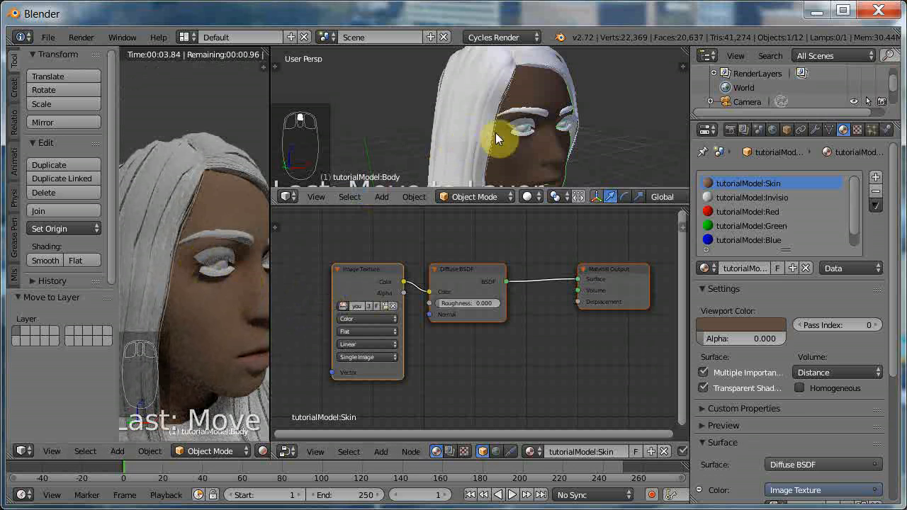
right_click(517, 124)
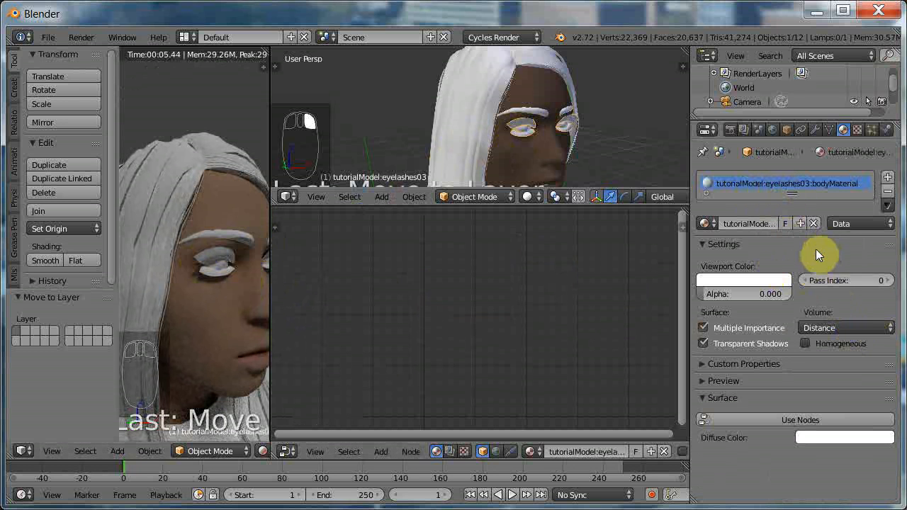
click(784, 420)
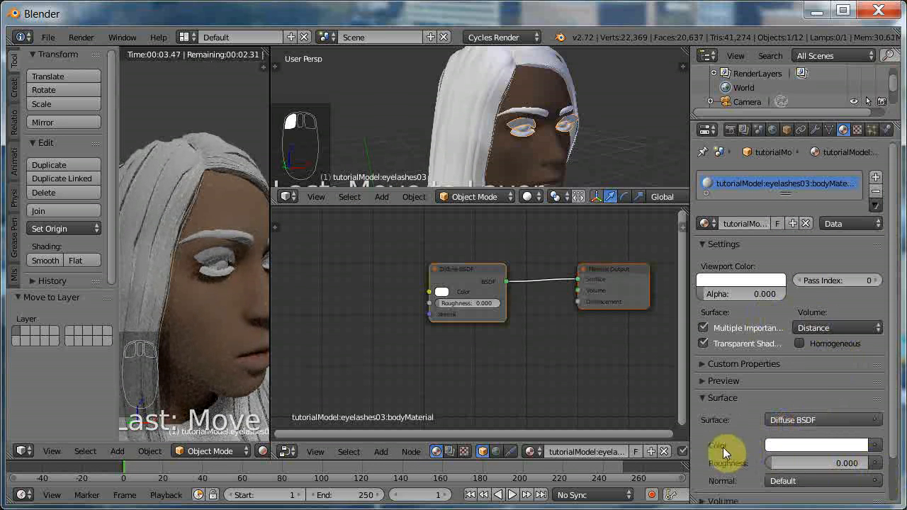
click(875, 445)
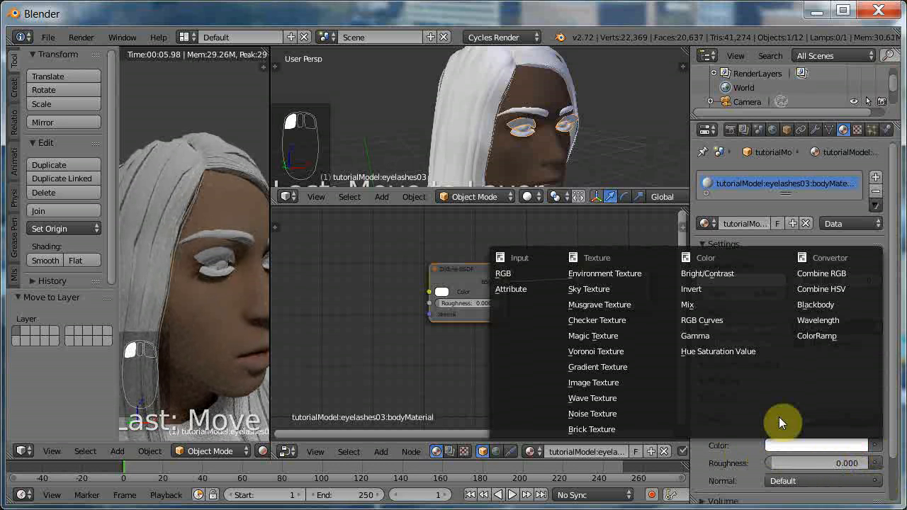
click(599, 382)
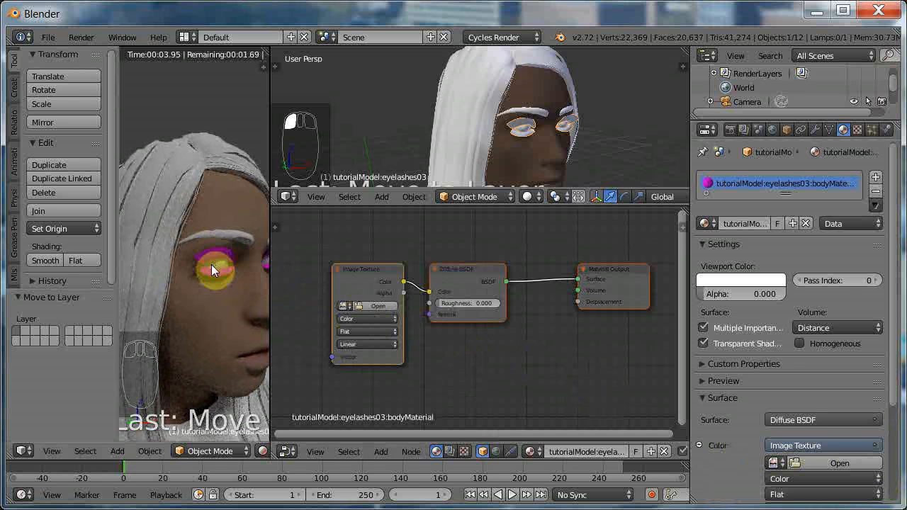
Load eyelashes03.png from the tutorial\textures folder into the eyelash material's Image Texture node.
click(369, 306)
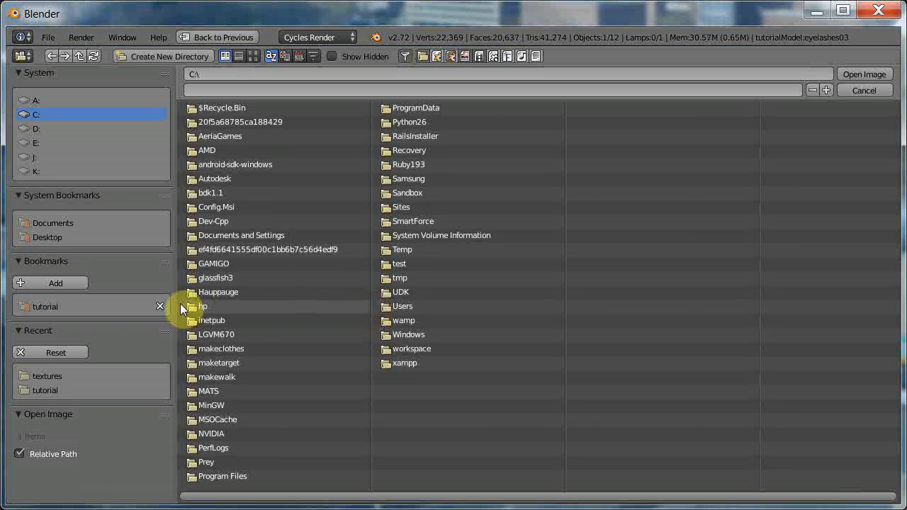
click(80, 306)
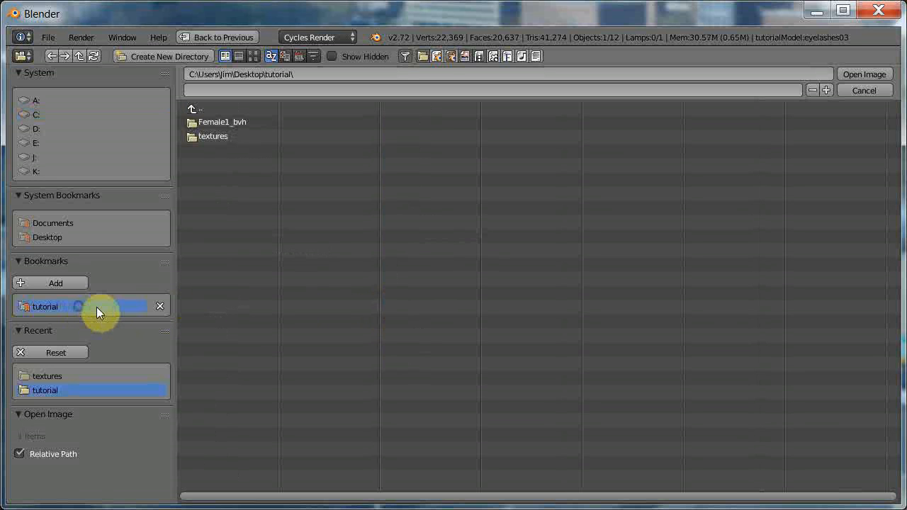
click(208, 139)
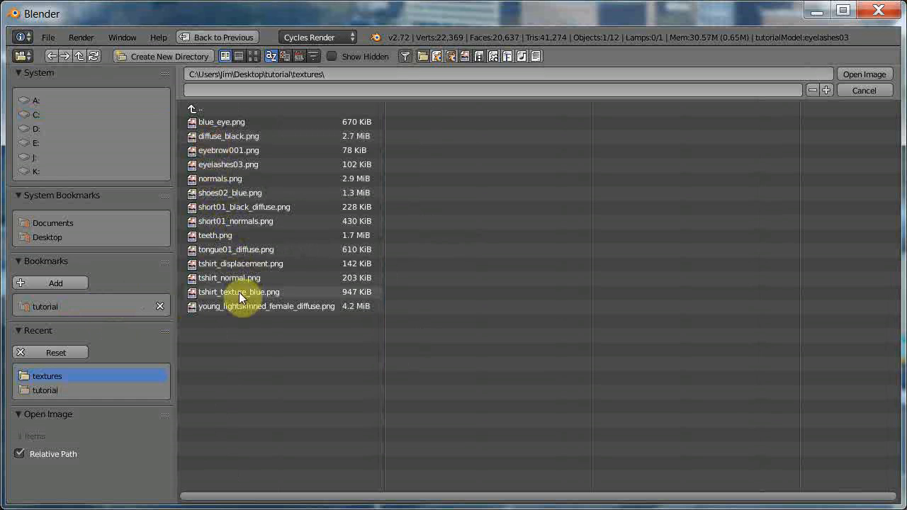
click(215, 164)
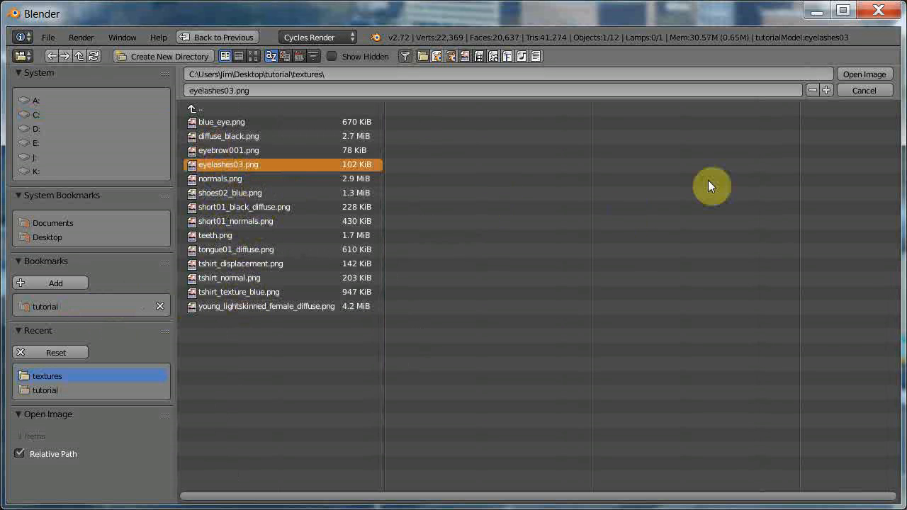
click(847, 74)
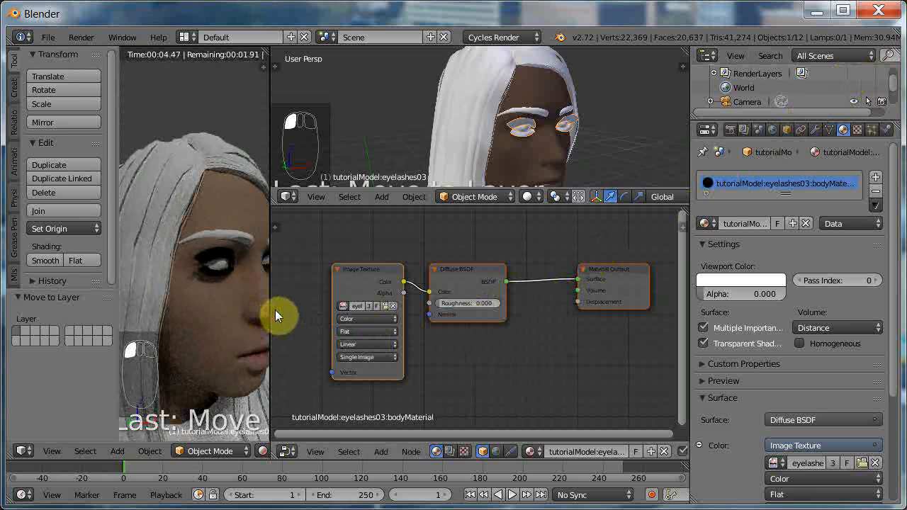
Widen the rendered viewport by shifting its border with the node editor until the whole face fits.
key(g)
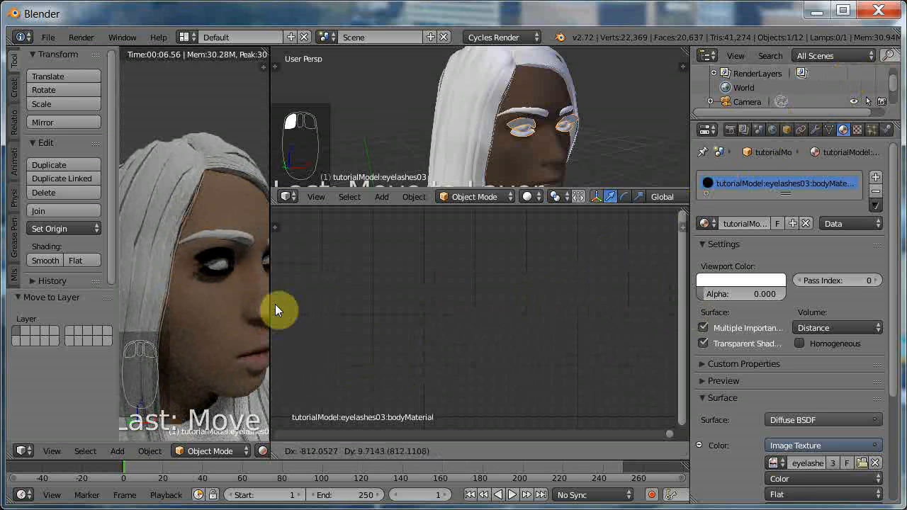
right_click(285, 304)
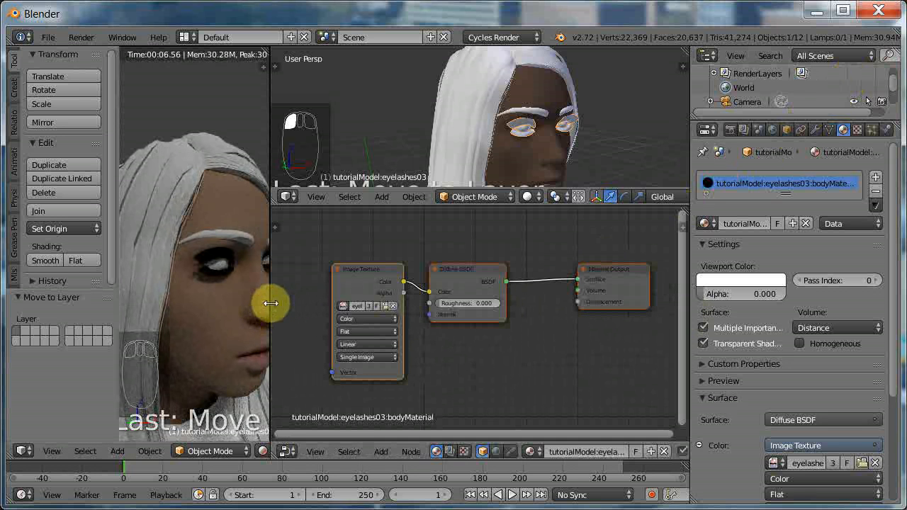
click(274, 303)
drag(274, 304, 344, 300)
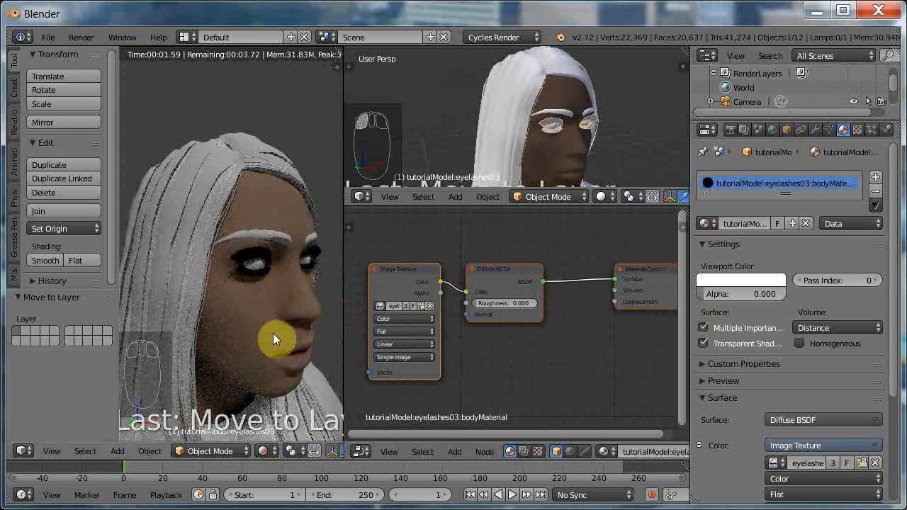
Examine the textured eyelashes in the rendered view from the front and close up around one eye.
middle_drag(271, 334, 245, 341)
scroll(245, 340, up, 5)
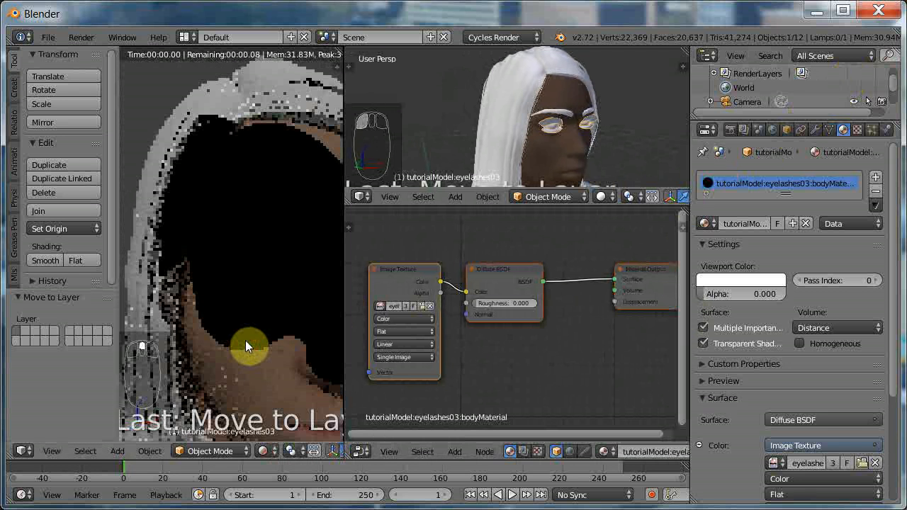
scroll(245, 340, down, 4)
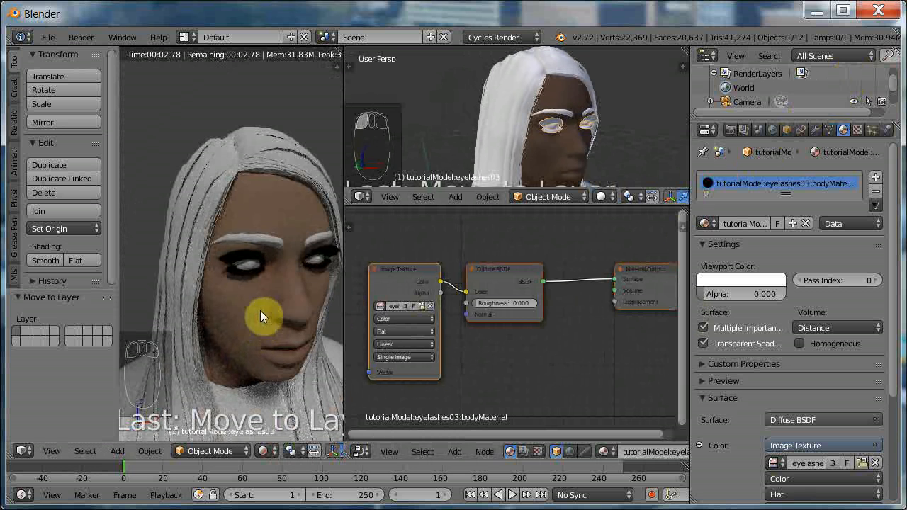
key(KP_1)
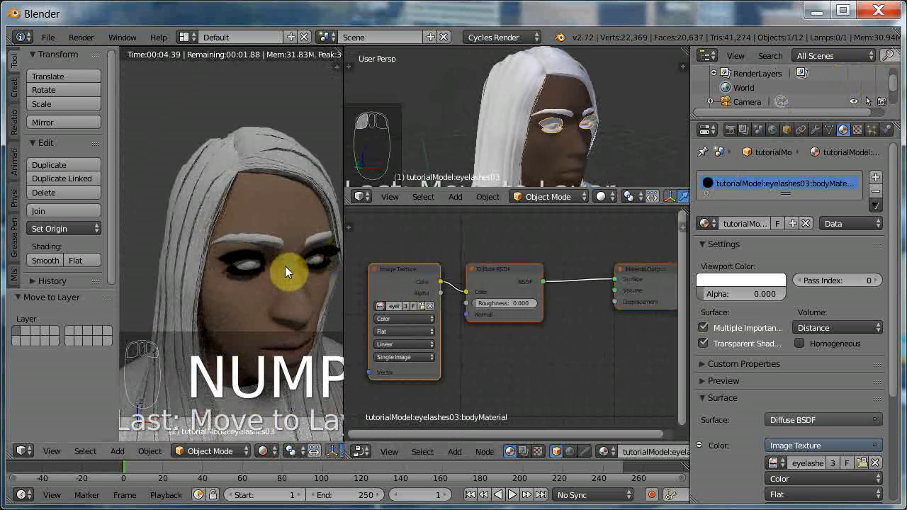
scroll(256, 269, up, 5)
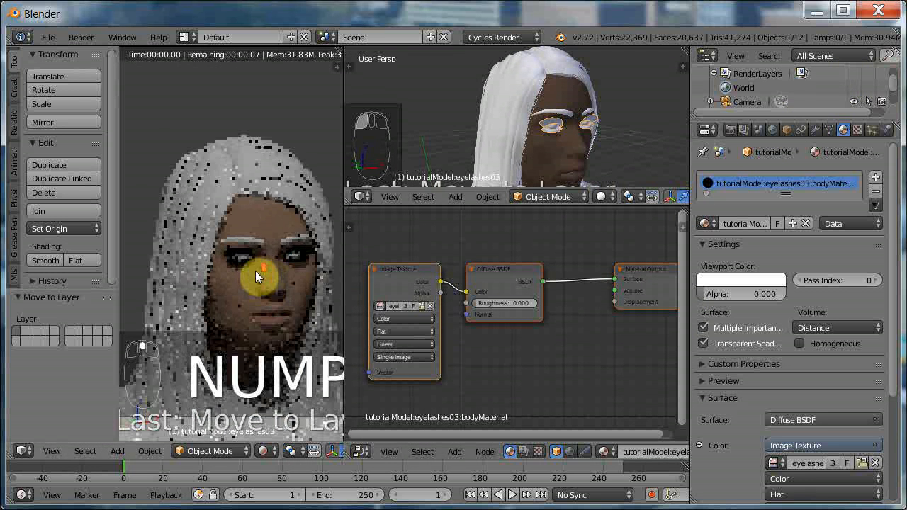
scroll(262, 276, up, 6)
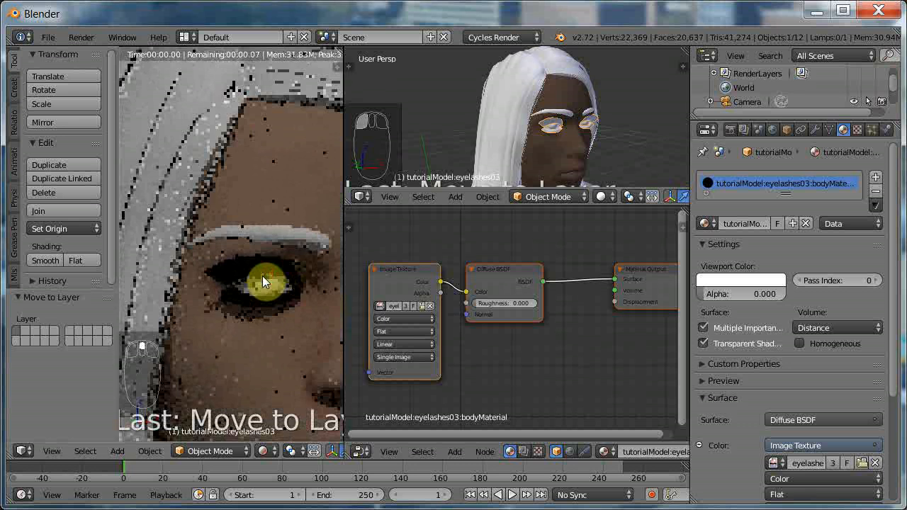
shift+scroll(263, 278, down, 3)
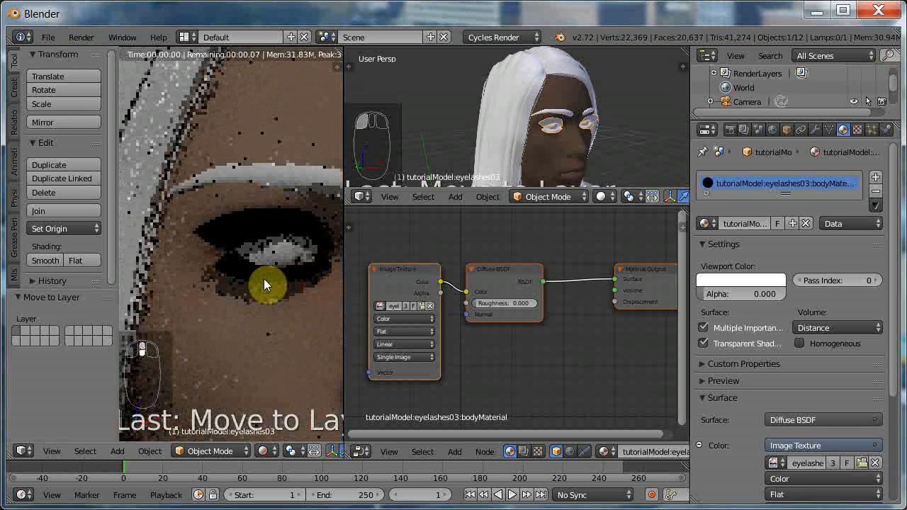
scroll(263, 288, up, 2)
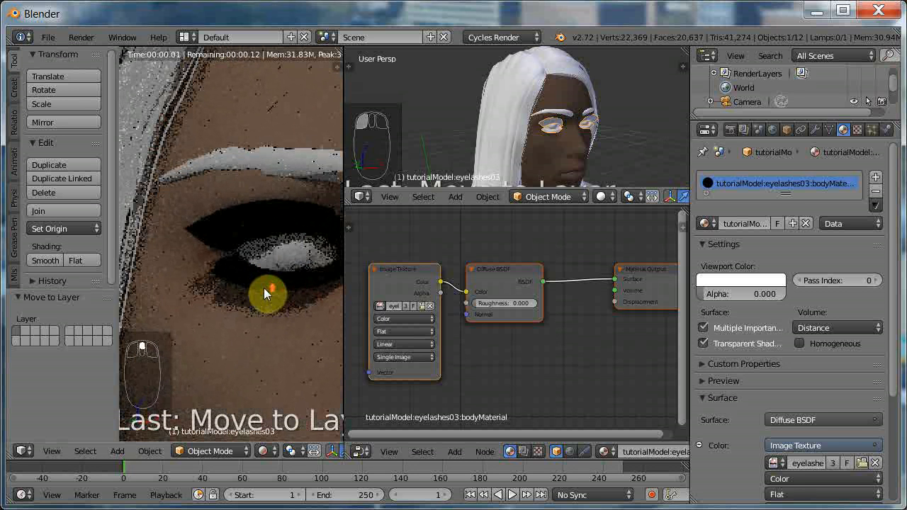
ctrl+scroll(267, 294, up, 3)
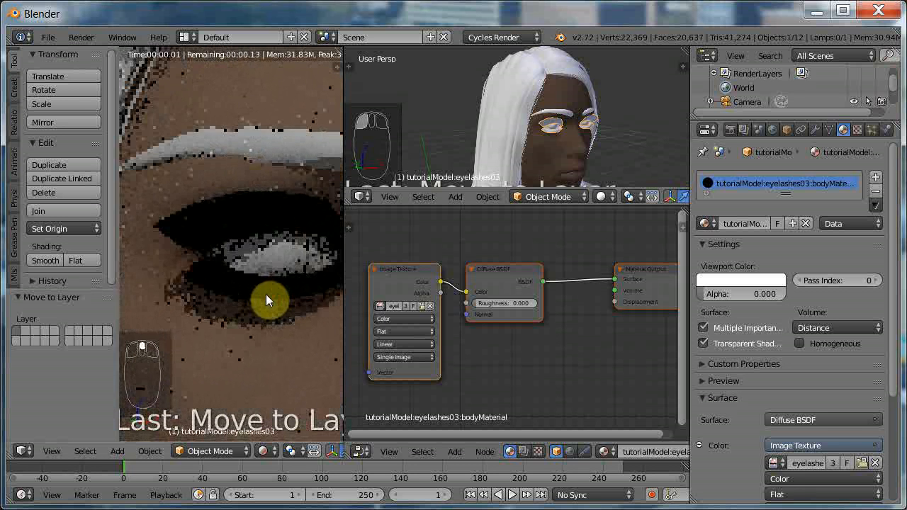
ctrl+scroll(263, 294, down, 1)
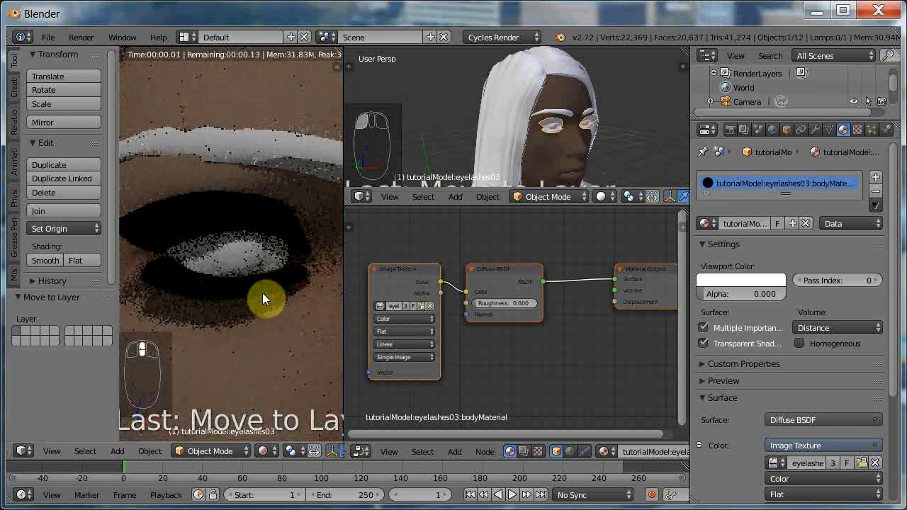
ctrl+scroll(264, 293, down, 1)
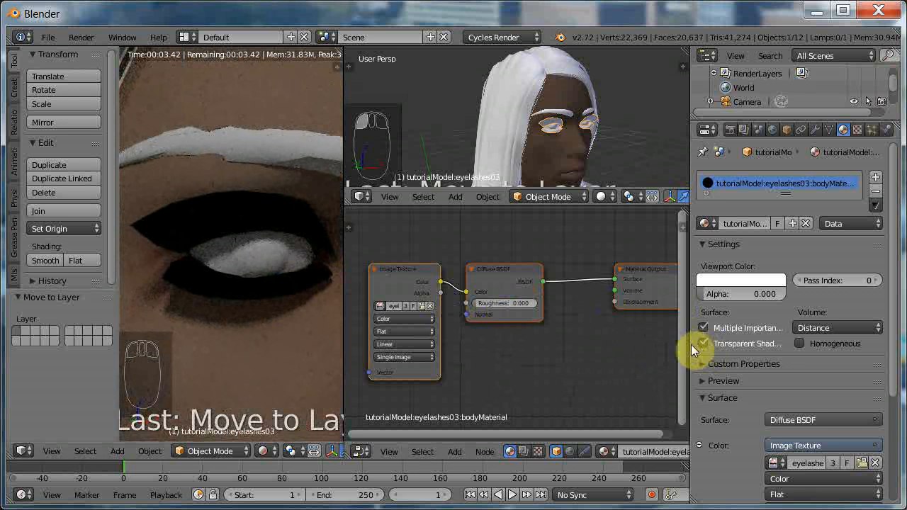
Widen the node editor and spread the Image Texture, Diffuse BSDF and Material Output nodes apart to make room between them.
drag(690, 344, 819, 345)
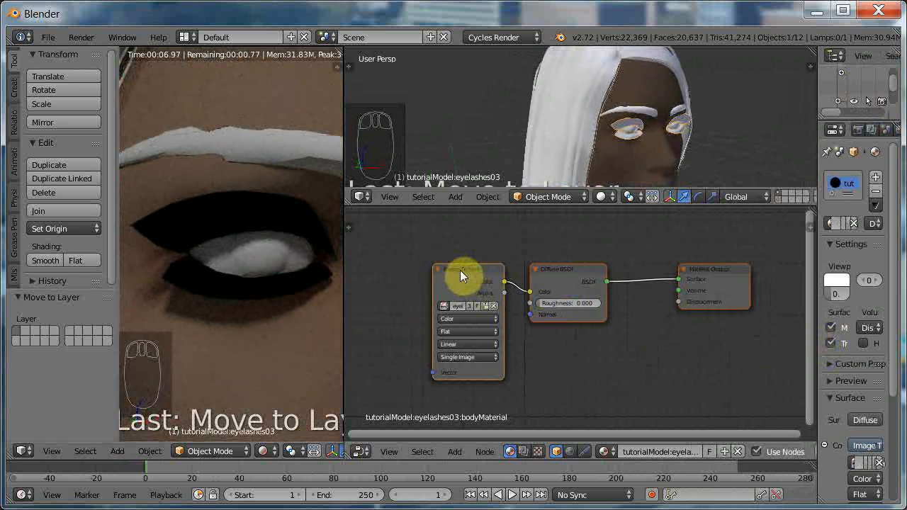
drag(459, 270, 398, 251)
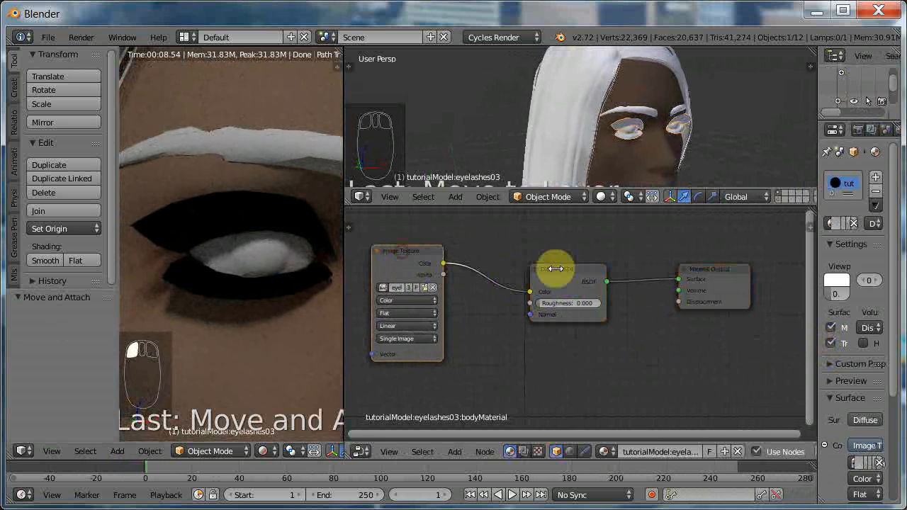
drag(559, 268, 517, 224)
drag(714, 269, 764, 242)
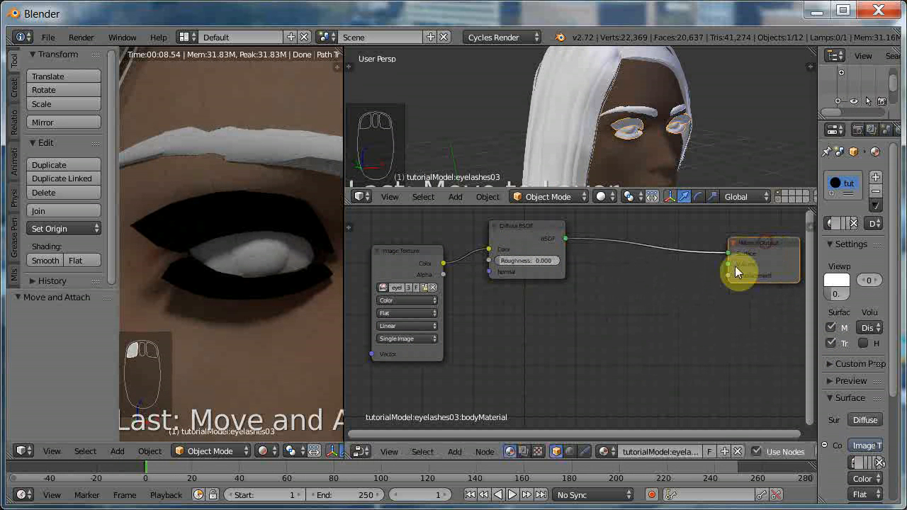
Add an Add Shader node to the eyelash material, placed below the link between Diffuse BSDF and Material Output.
right_click(545, 329)
key(shift+a)
mouse_move(543, 373)
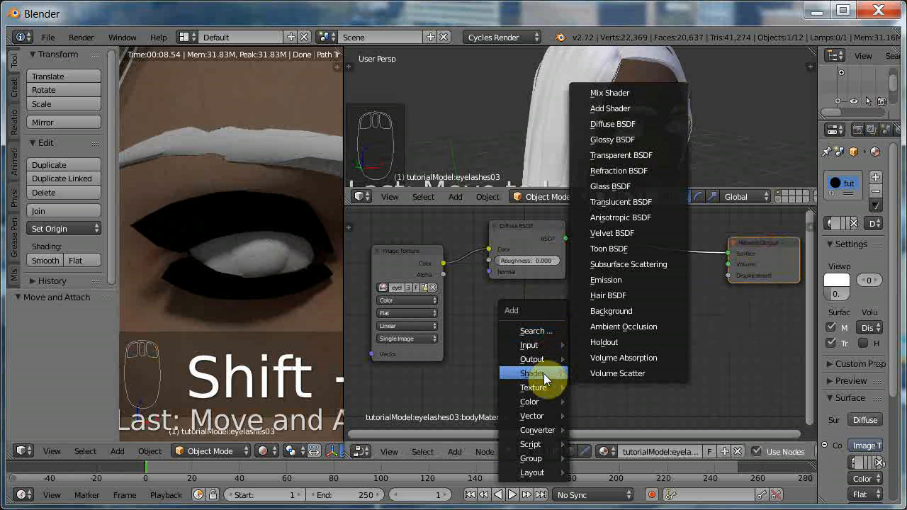
click(619, 109)
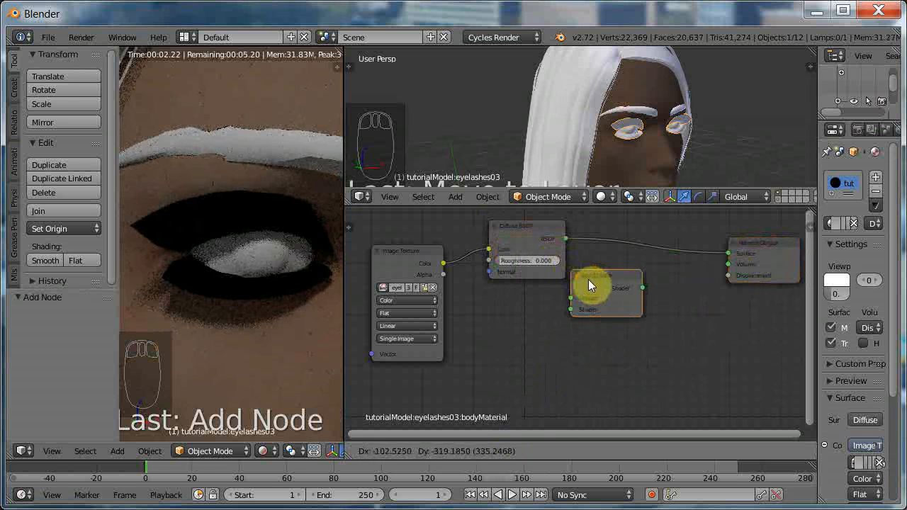
click(622, 283)
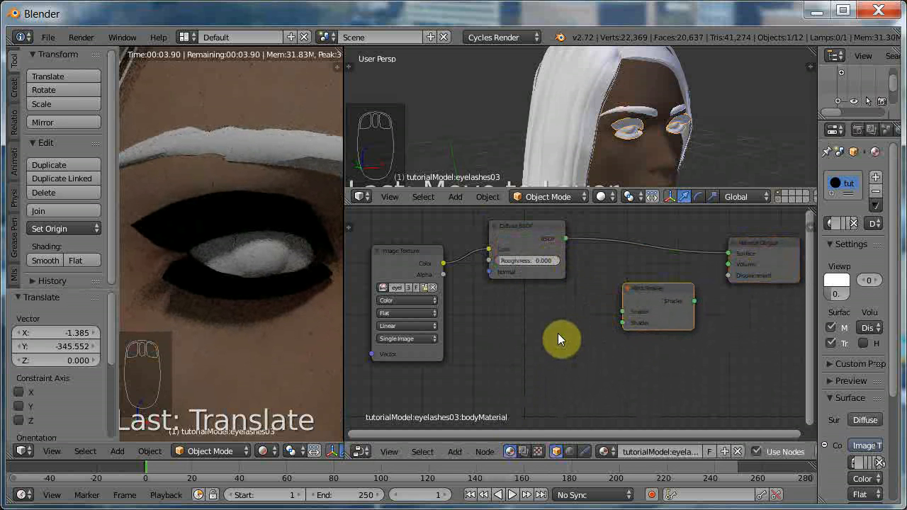
Add a Transparent BSDF node to the eyelash material and place it just below the Add Shader node.
key(shift+a)
mouse_move(566, 335)
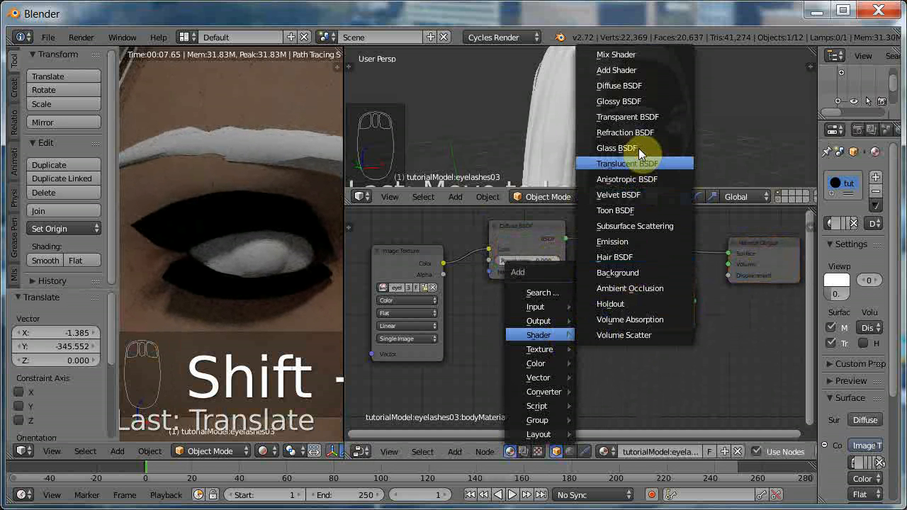
click(630, 118)
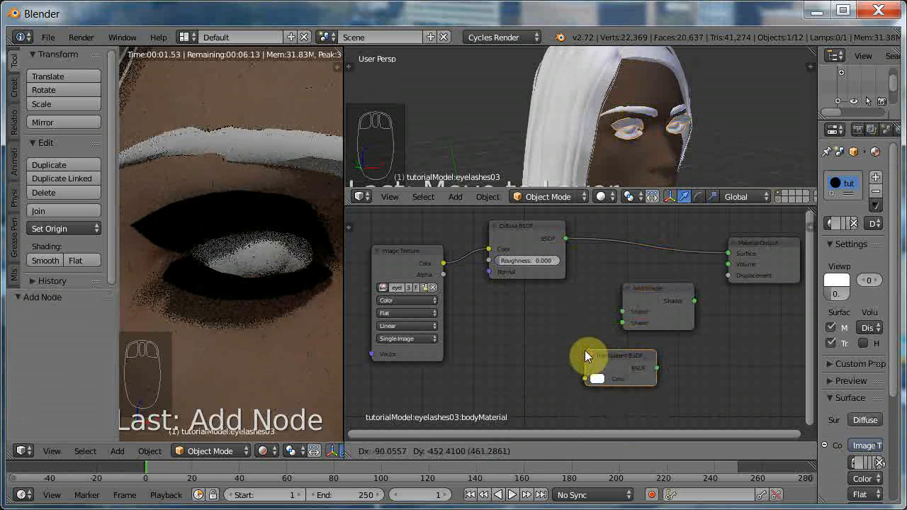
click(587, 351)
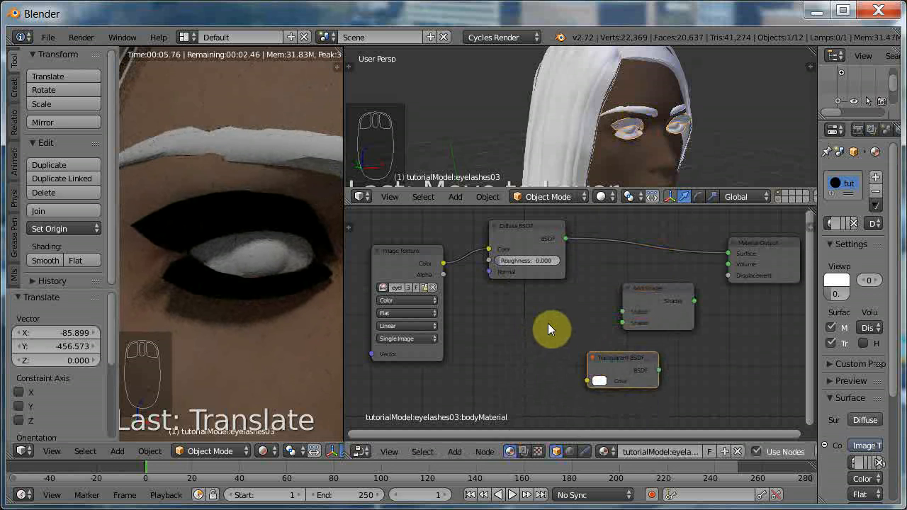
Add an Invert node to the eyelash material and place it below Diffuse BSDF, beside the Transparent BSDF node.
key(shift+a)
mouse_move(538, 352)
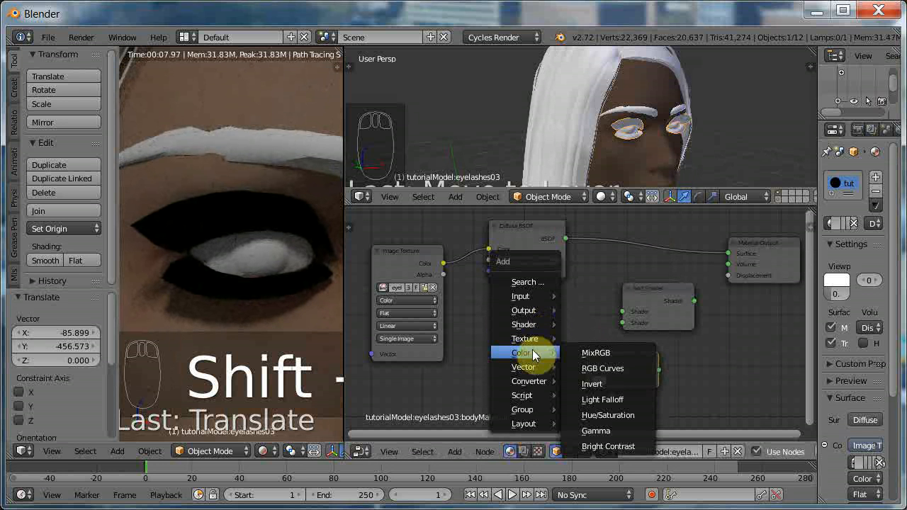
click(603, 383)
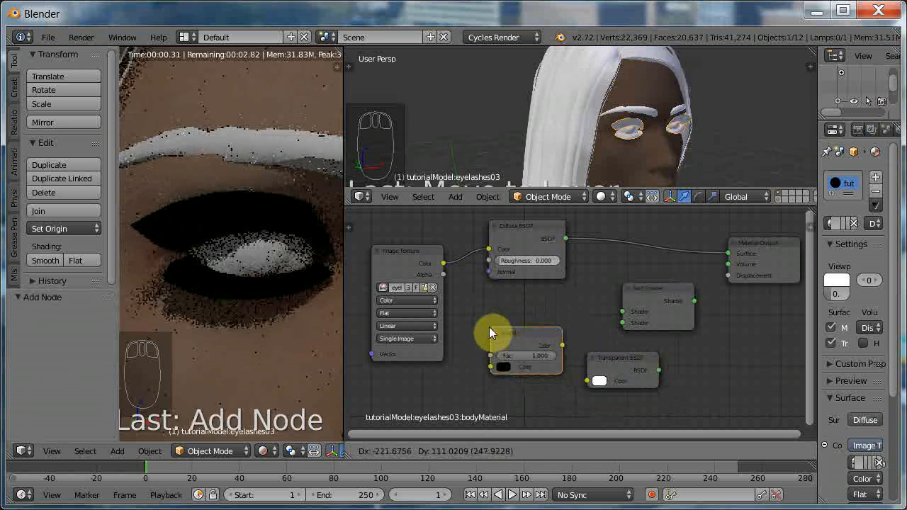
click(488, 328)
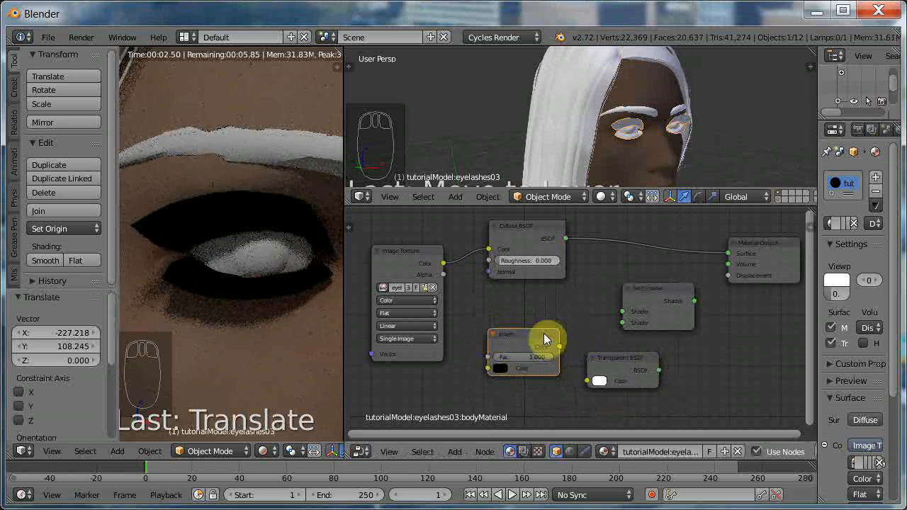
Move the Add Shader node onto the link between Diffuse BSDF and Material Output so it is inserted into that connection.
click(658, 290)
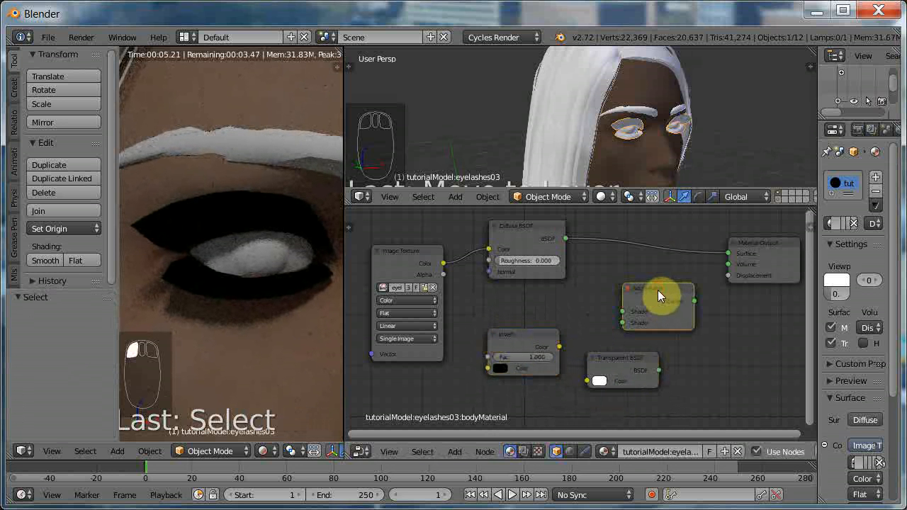
key(g)
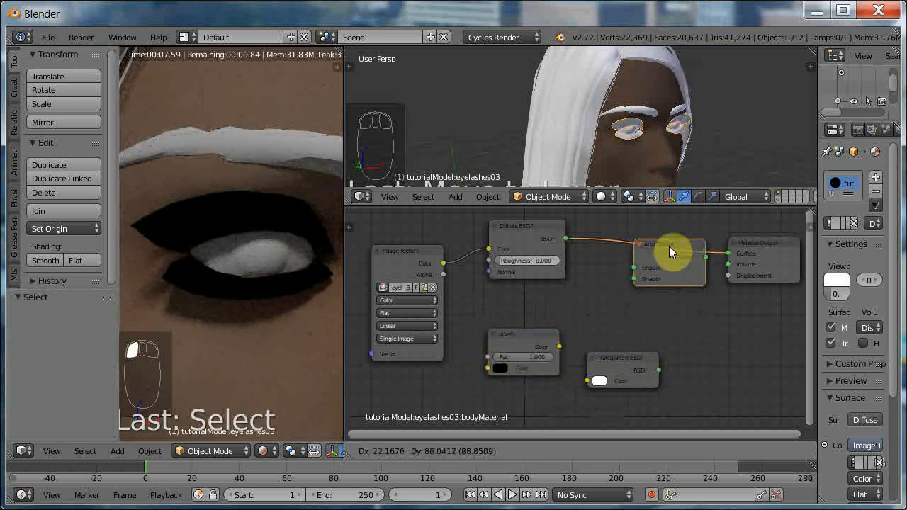
click(670, 246)
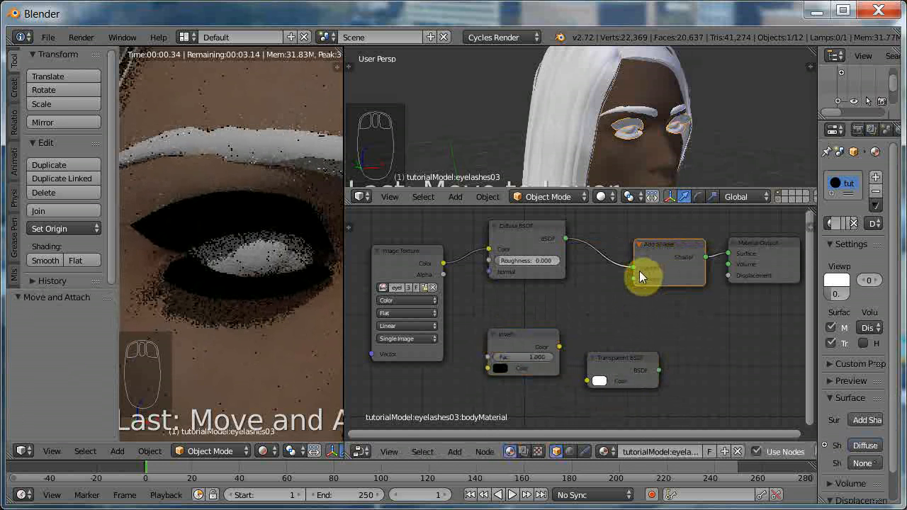
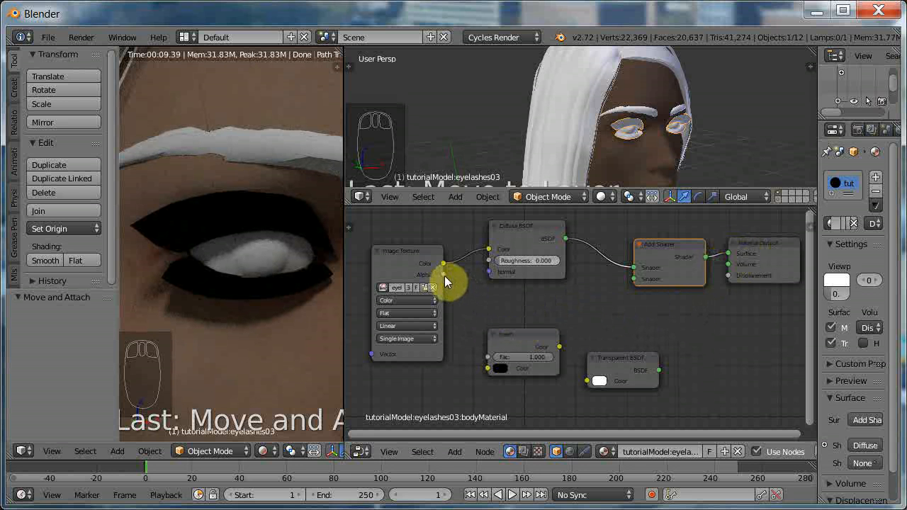
Link the eyelash image's Alpha through the Invert and Transparent BSDF nodes into the second Add Shader input, placing both nodes closer together.
drag(443, 274, 486, 369)
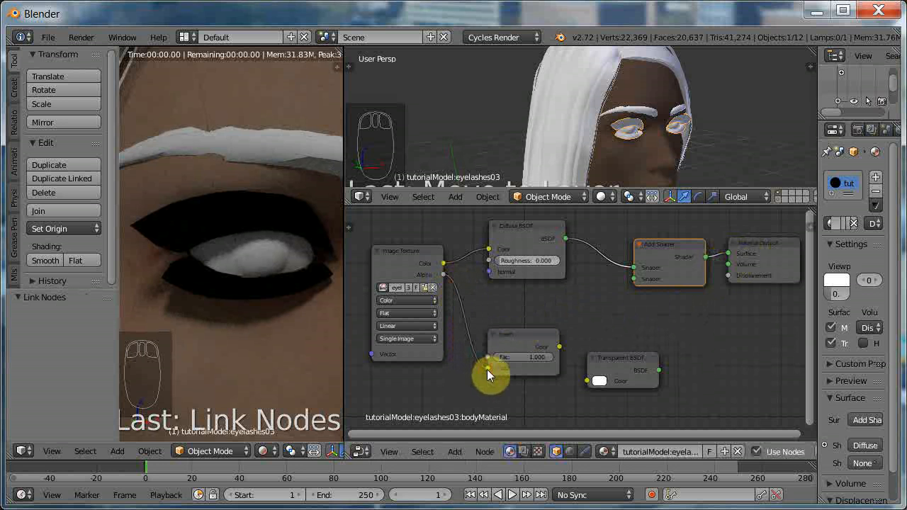
drag(522, 330, 518, 290)
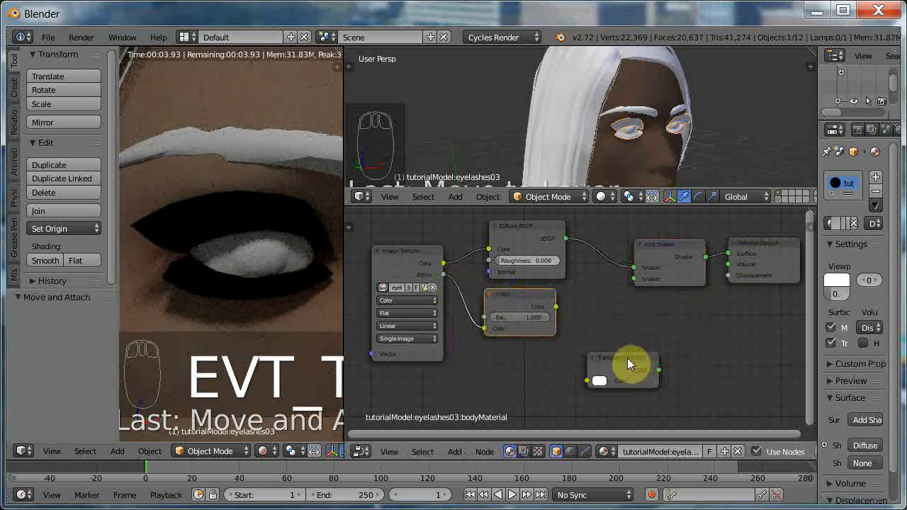
drag(627, 358, 606, 350)
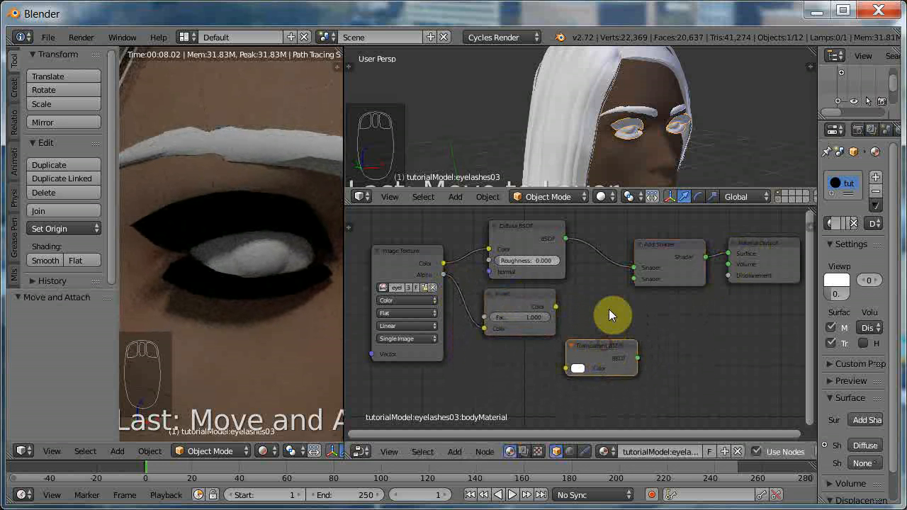
drag(516, 298, 565, 368)
drag(604, 347, 585, 317)
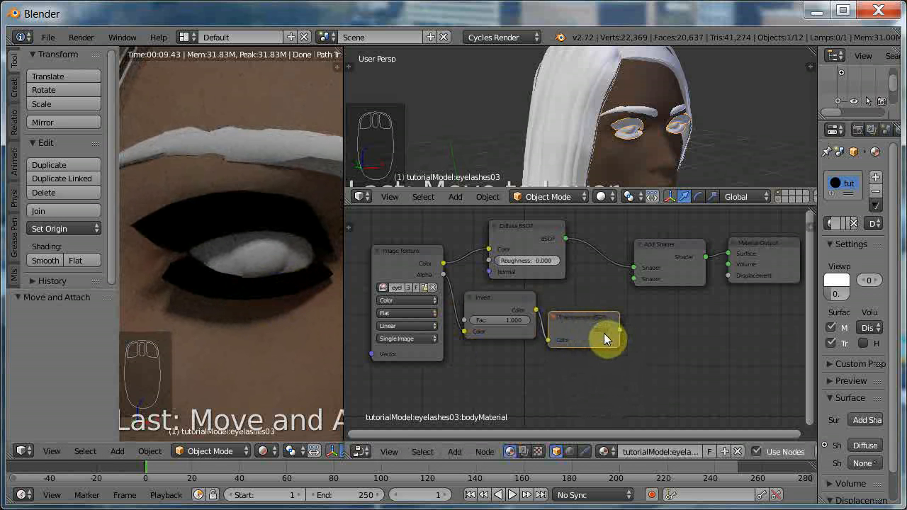
drag(619, 330, 632, 279)
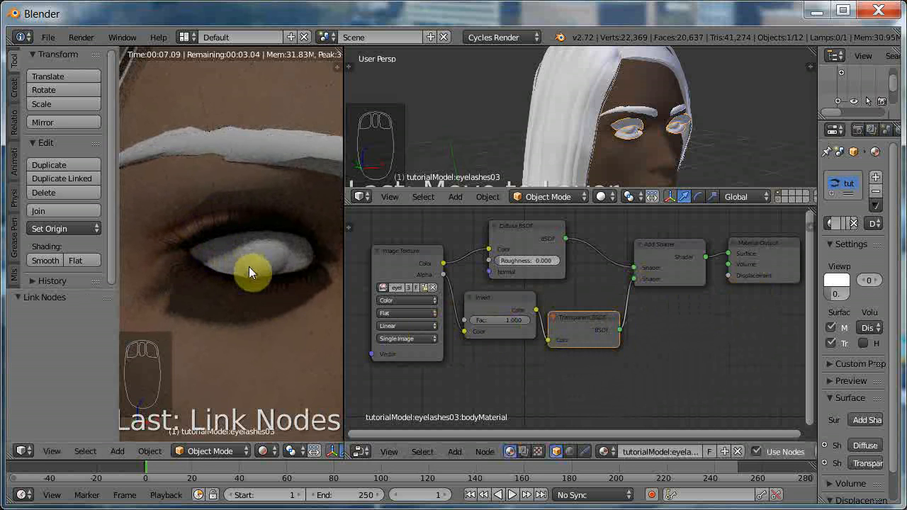
Tidy the eyelash node layout by moving the Image Texture, Add Shader and Material Output nodes closer to their neighbours.
drag(409, 247, 418, 226)
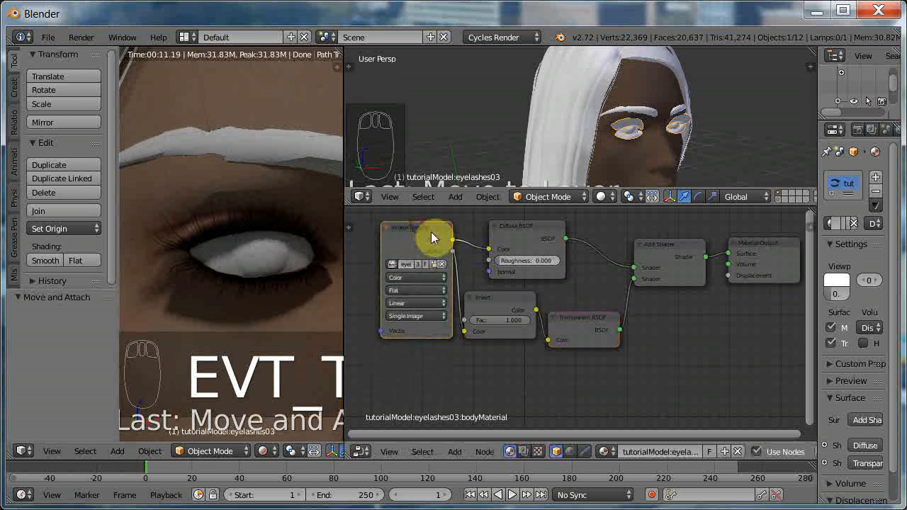
drag(656, 245, 641, 241)
drag(772, 241, 748, 242)
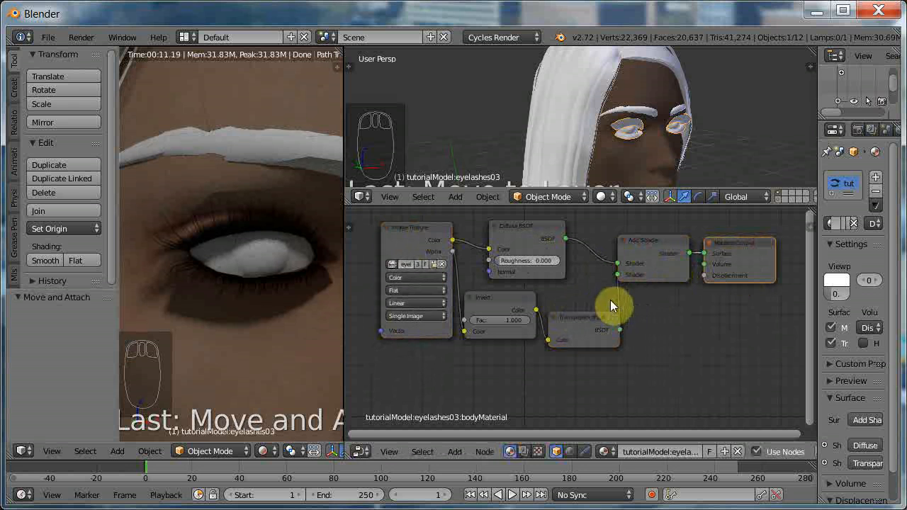
Select all nodes of the eyelash material and copy them to the clipboard.
key(a)
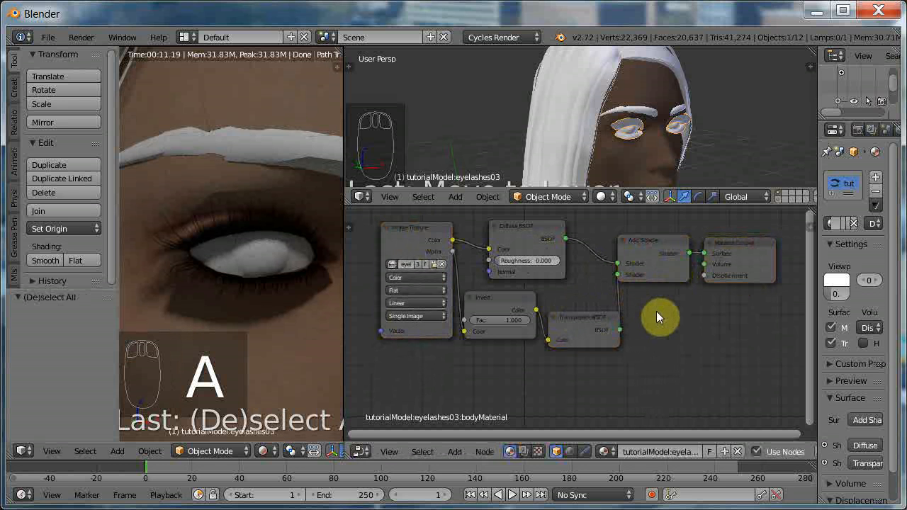
key(a)
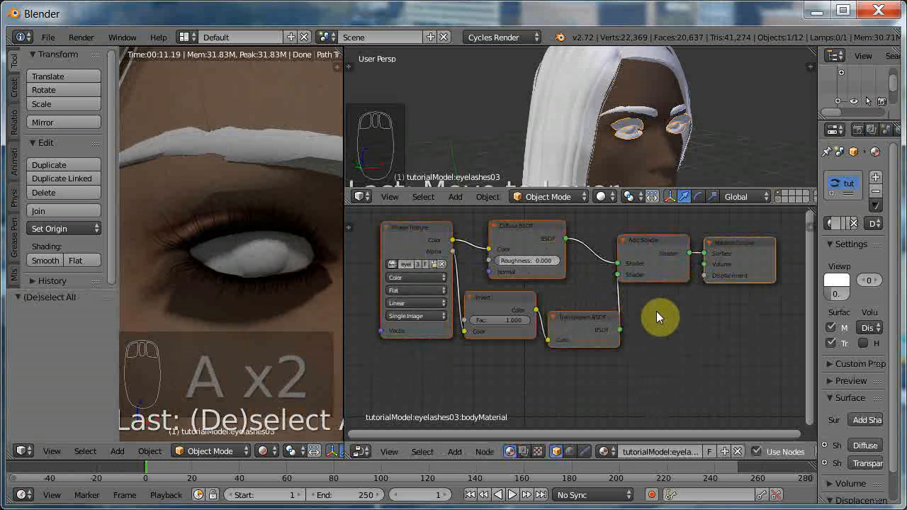
key(ctrl+c)
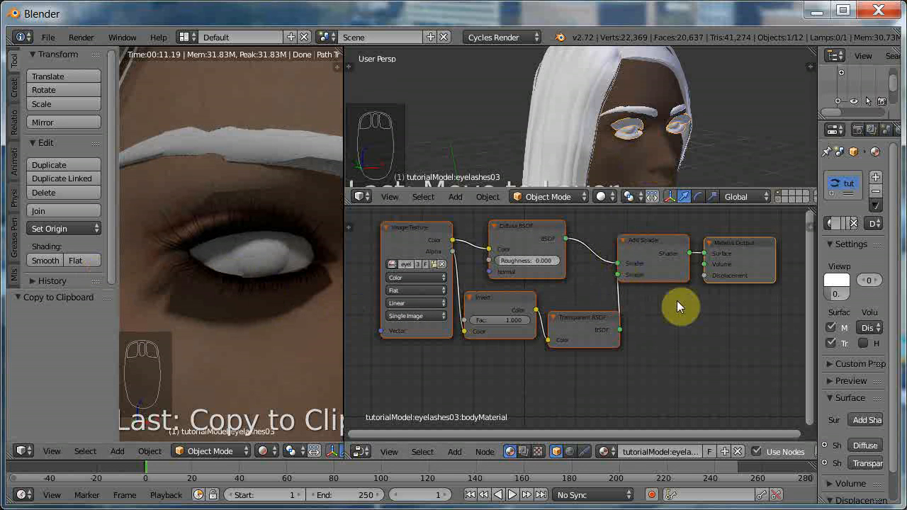
Widen the properties area and set the eyelash material's viewport color by sampling the skin below the eye in the rendered view.
drag(818, 291, 683, 297)
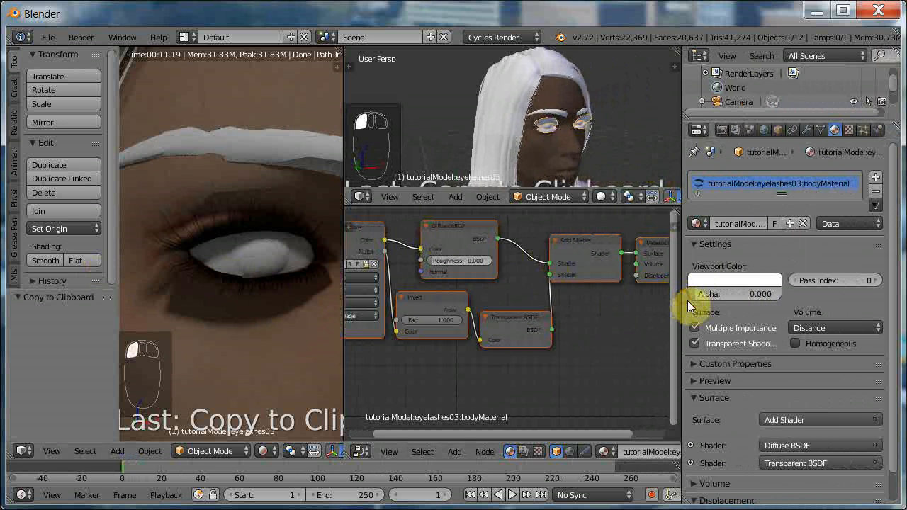
click(733, 283)
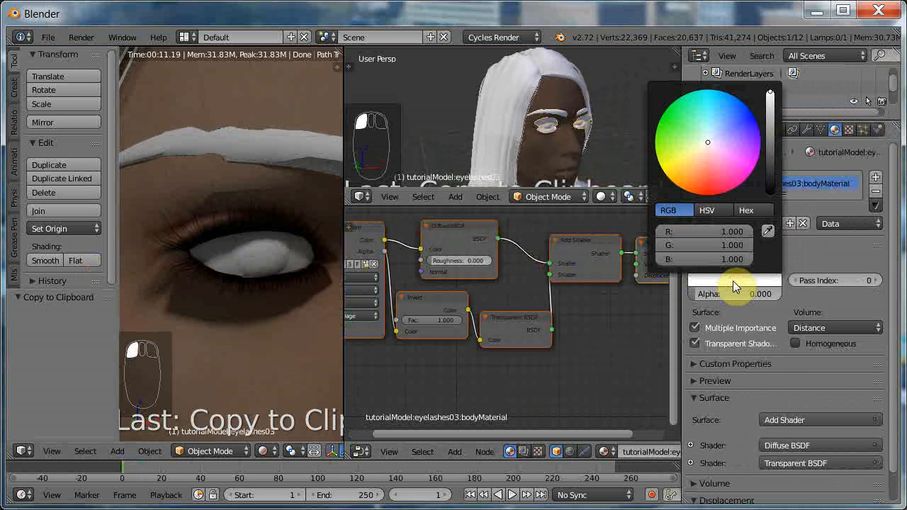
click(768, 231)
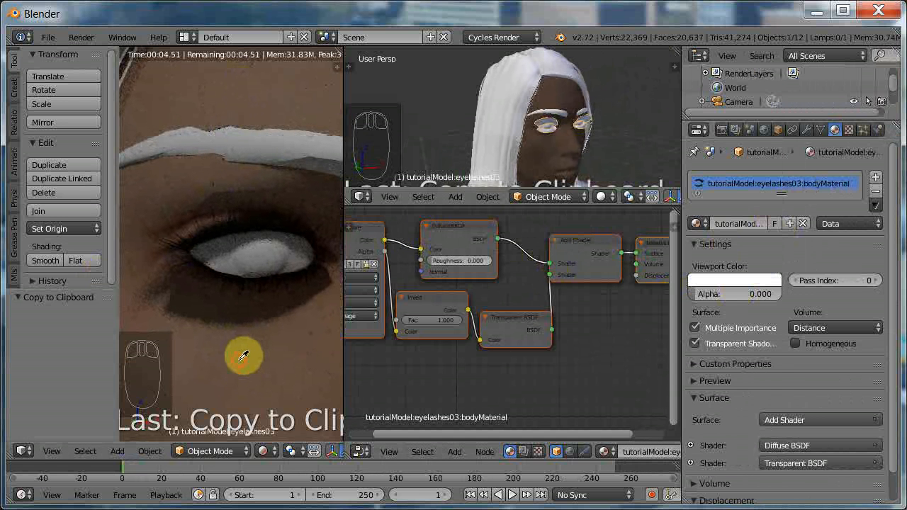
click(240, 360)
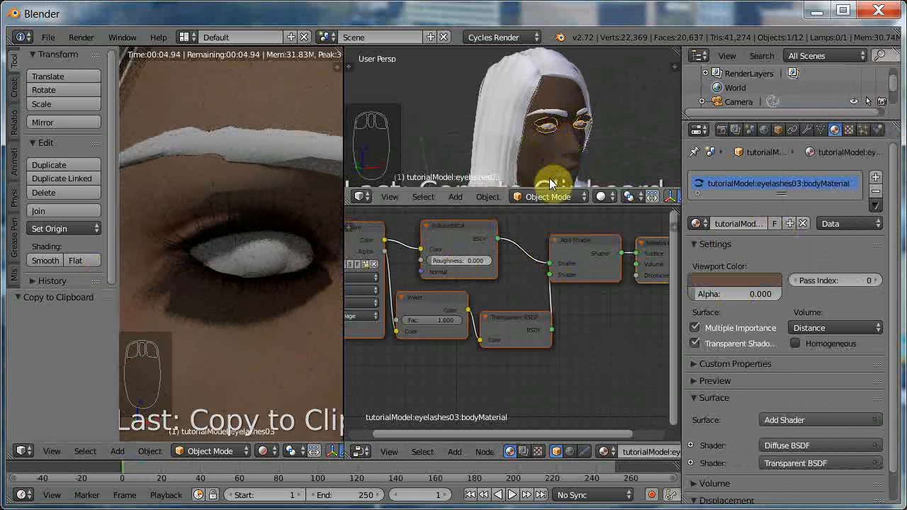
Enable nodes on the eyebrow material and replace its default nodes with the copied eyelash node setup.
right_click(561, 119)
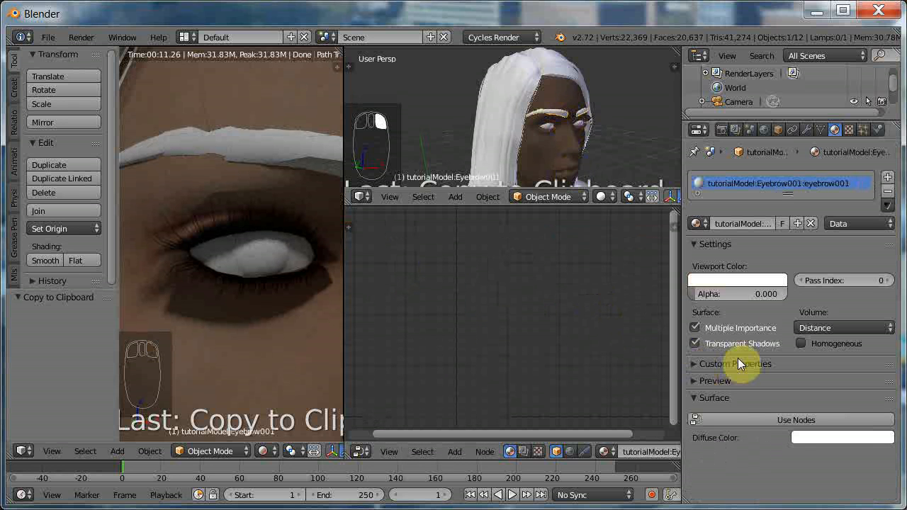
click(770, 420)
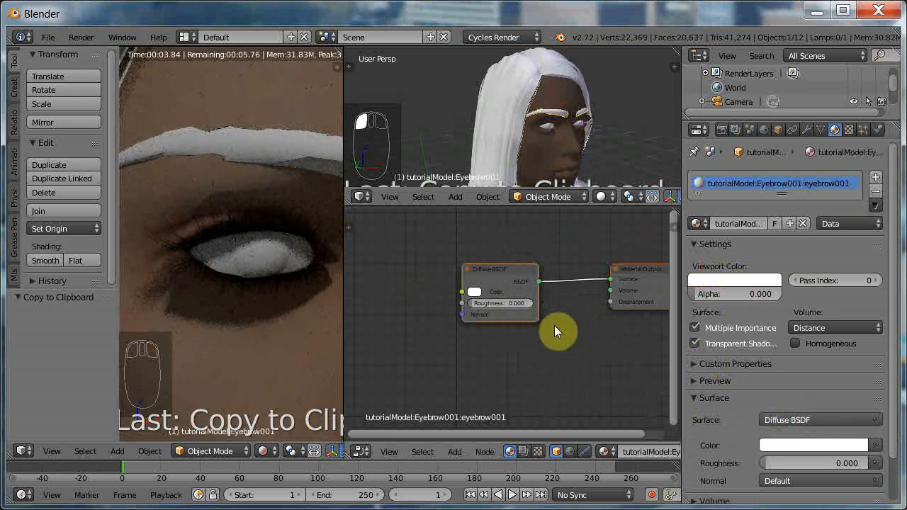
key(x)
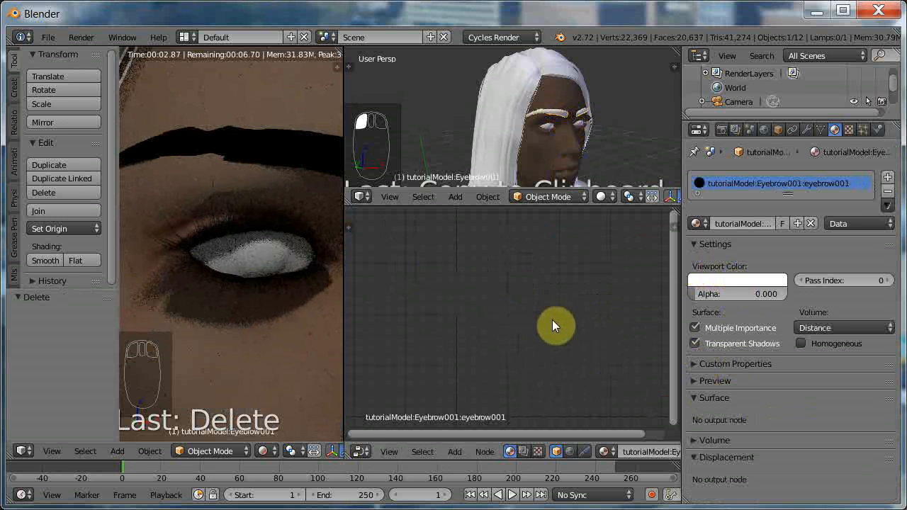
key(ctrl+v)
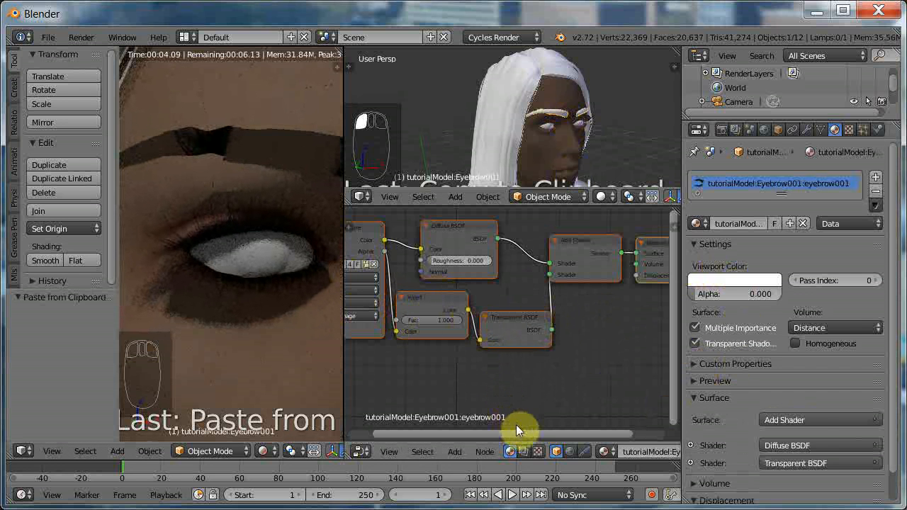
Widen the eyebrow material's Image Texture node, make its image single-user and load eyebrow001.png from the textures folder.
drag(518, 432, 460, 439)
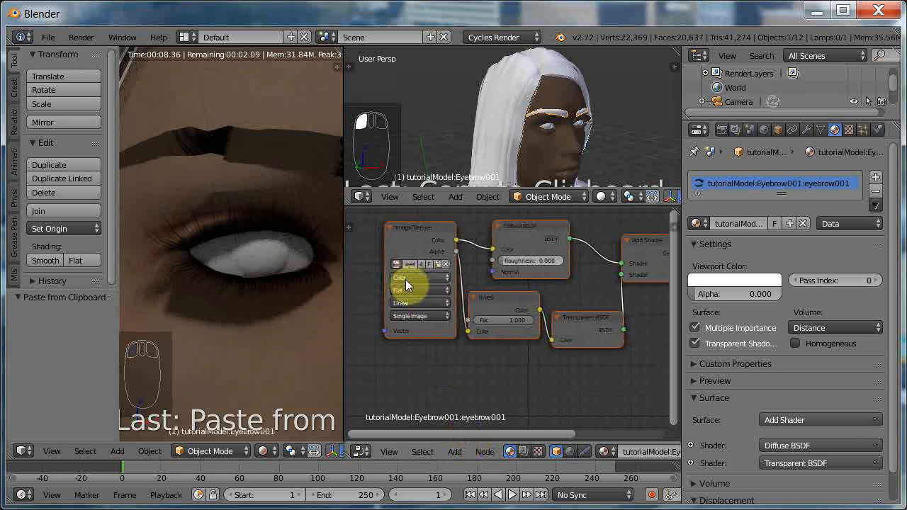
scroll(405, 288, up, 1)
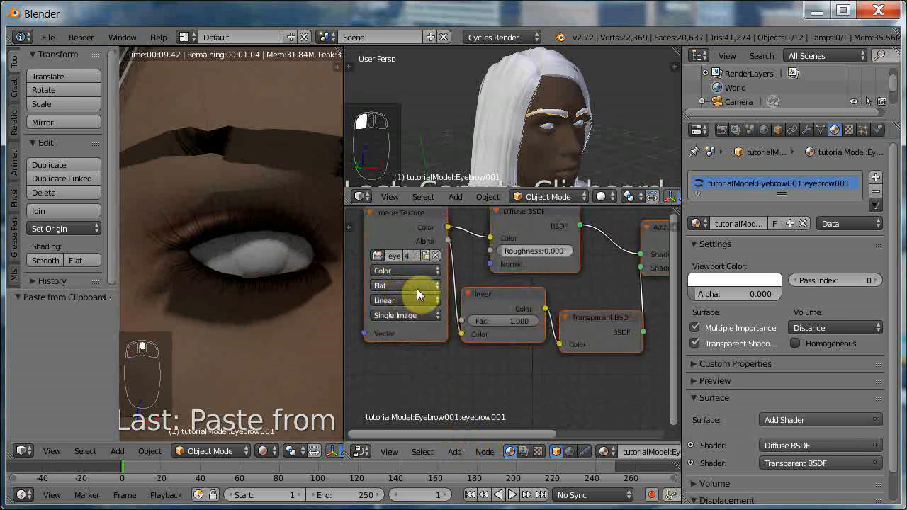
scroll(417, 289, up, 2)
ctrl+scroll(418, 294, left, 4)
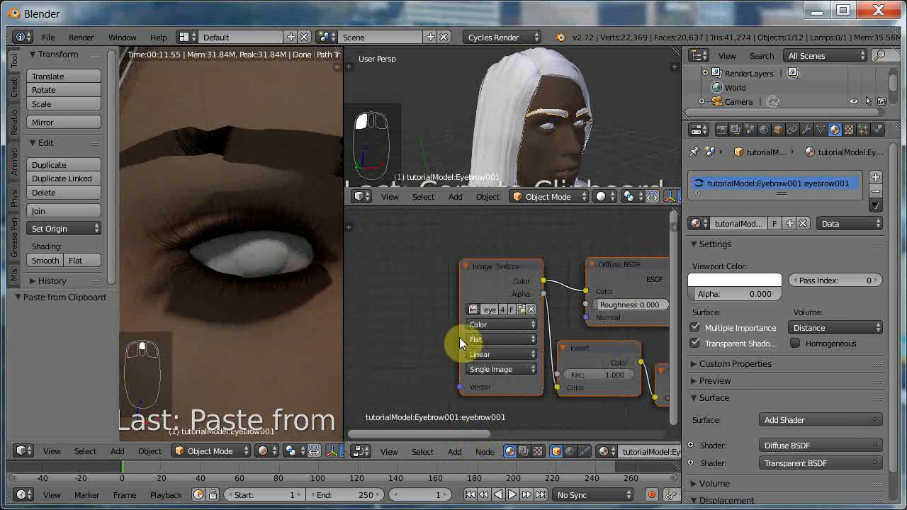
drag(460, 339, 375, 340)
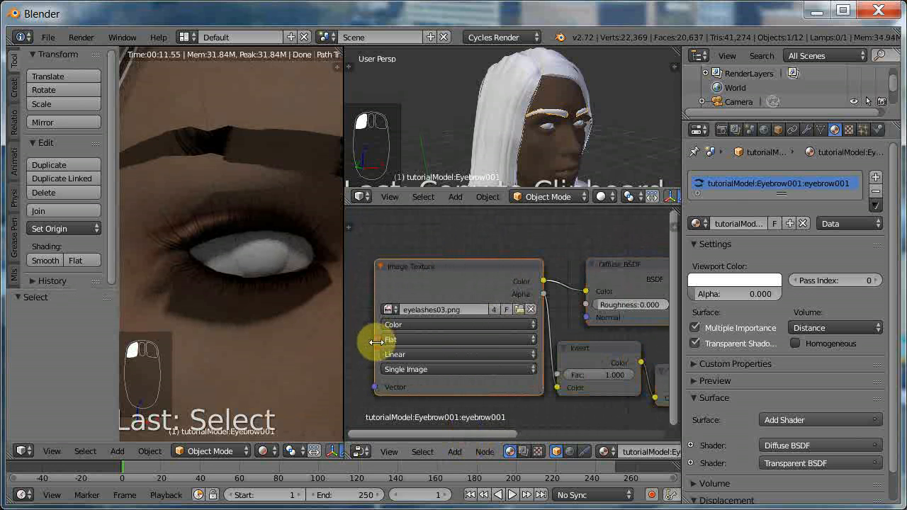
click(494, 312)
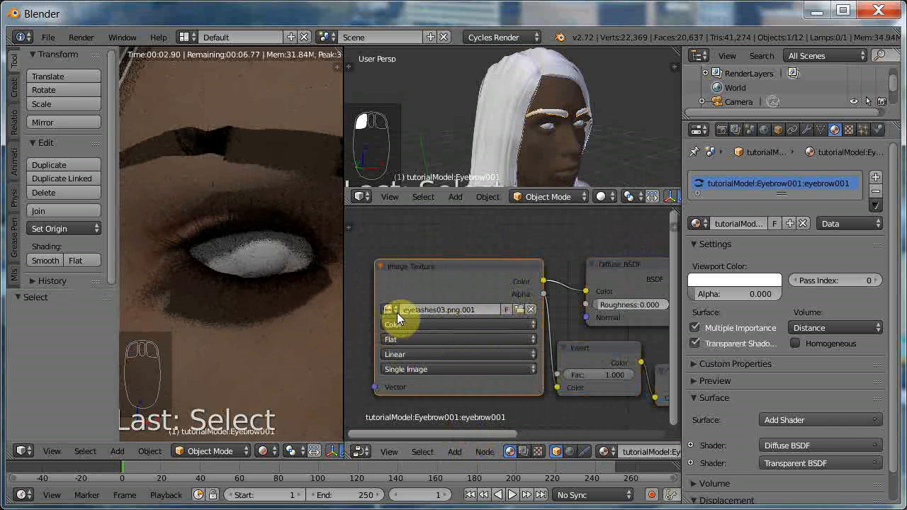
click(521, 310)
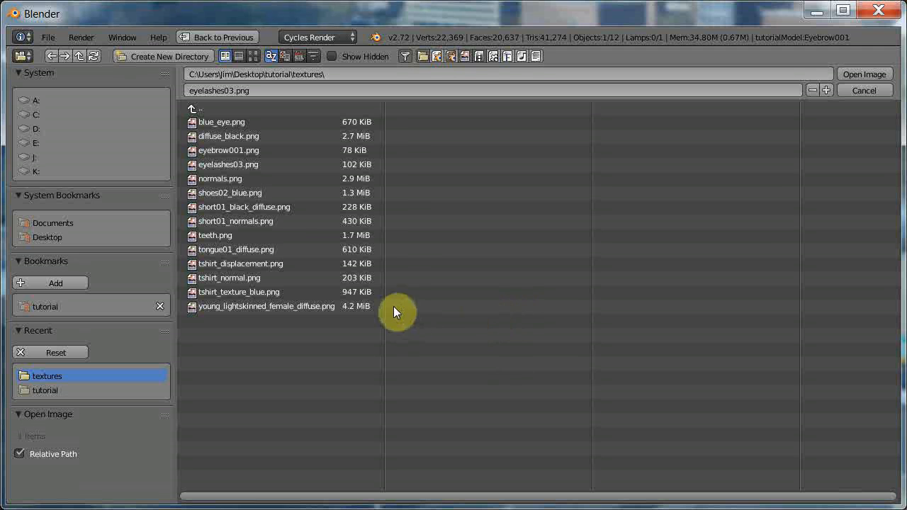
click(225, 151)
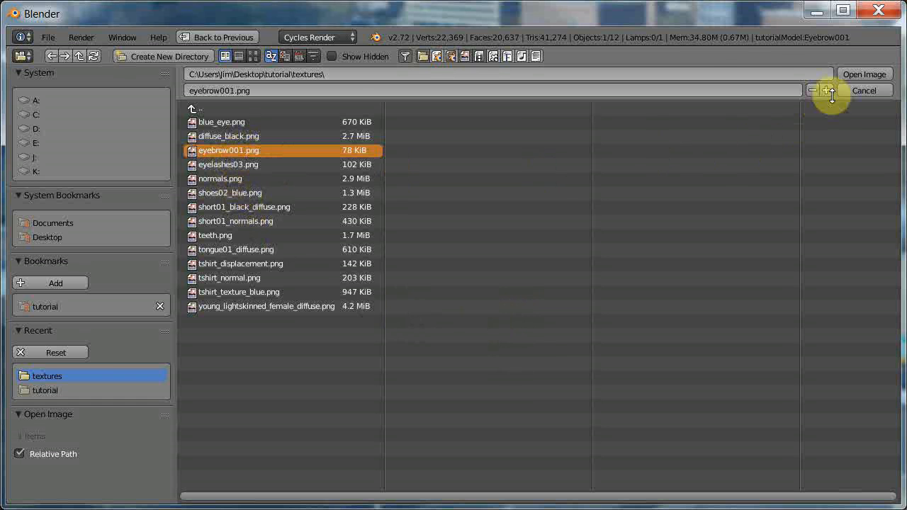
click(857, 73)
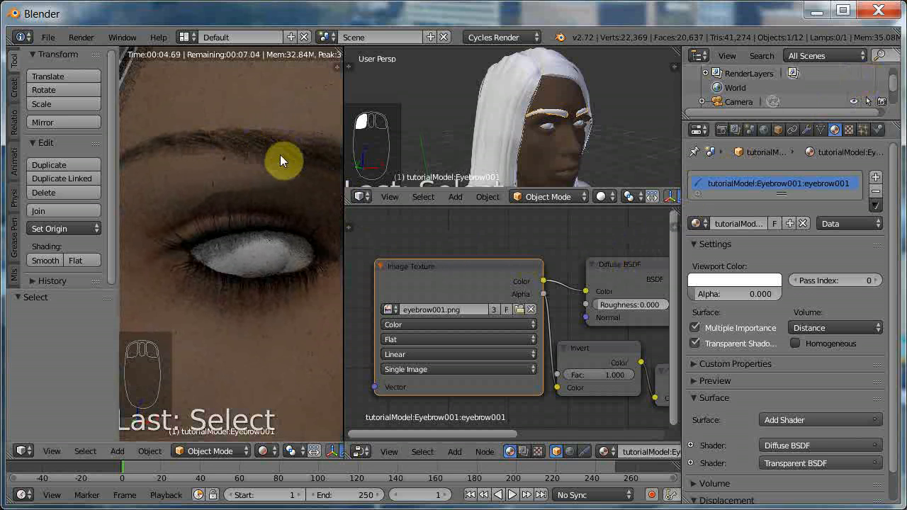
Set the eyebrow material's viewport color by sampling the eyebrow in the rendered view.
click(743, 278)
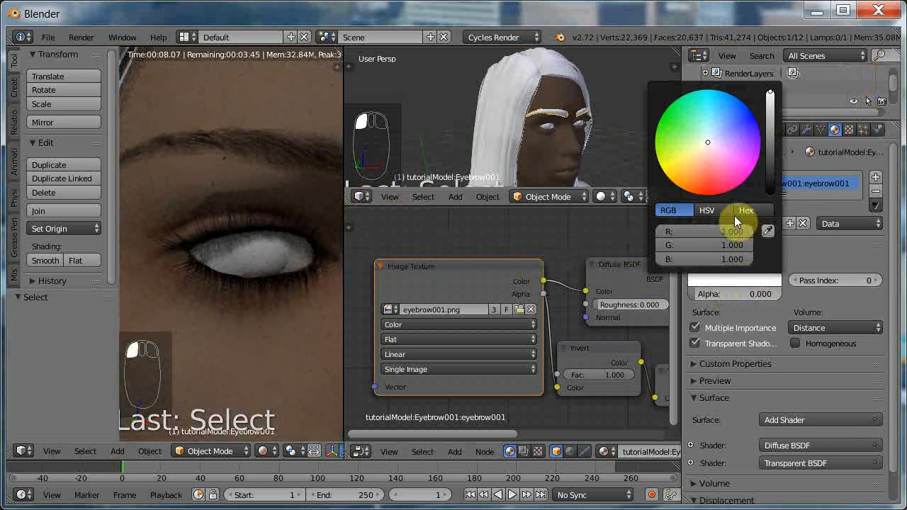
click(766, 233)
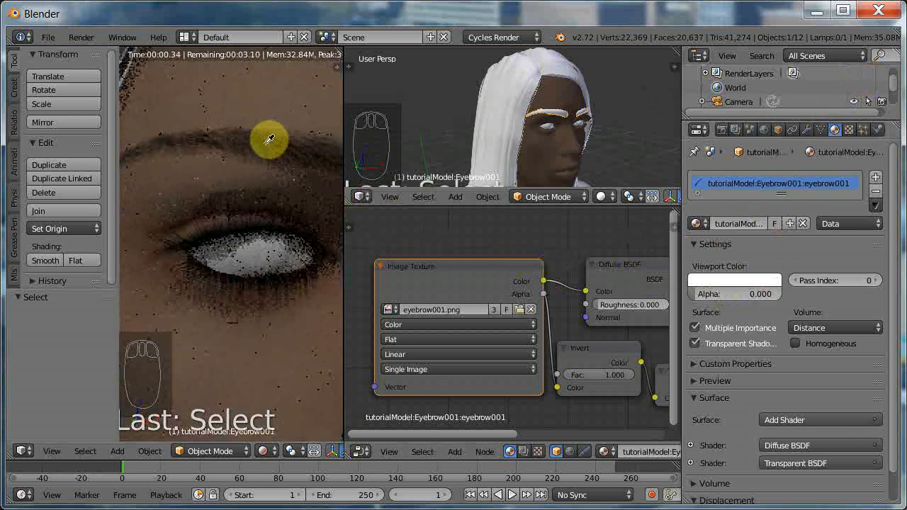
click(241, 137)
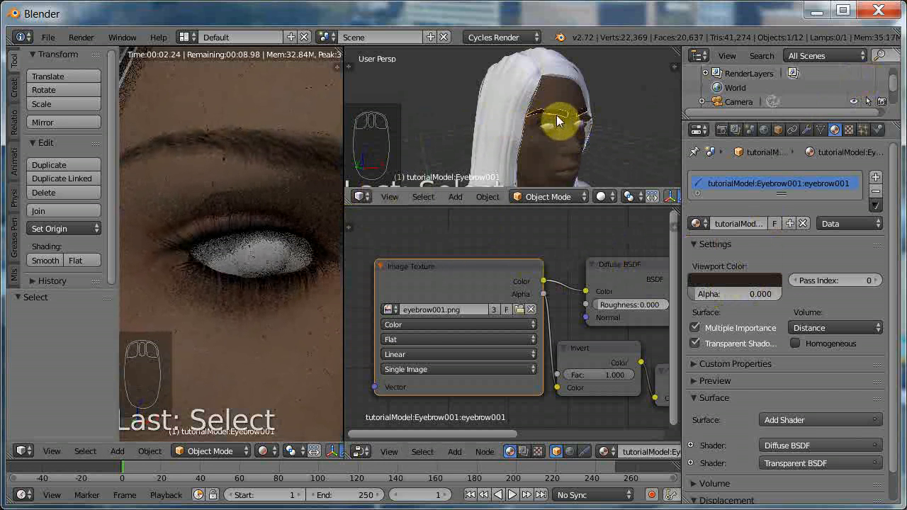
Enable nodes on the hair material and replace its default nodes with the copied eyelash node setup.
right_click(490, 101)
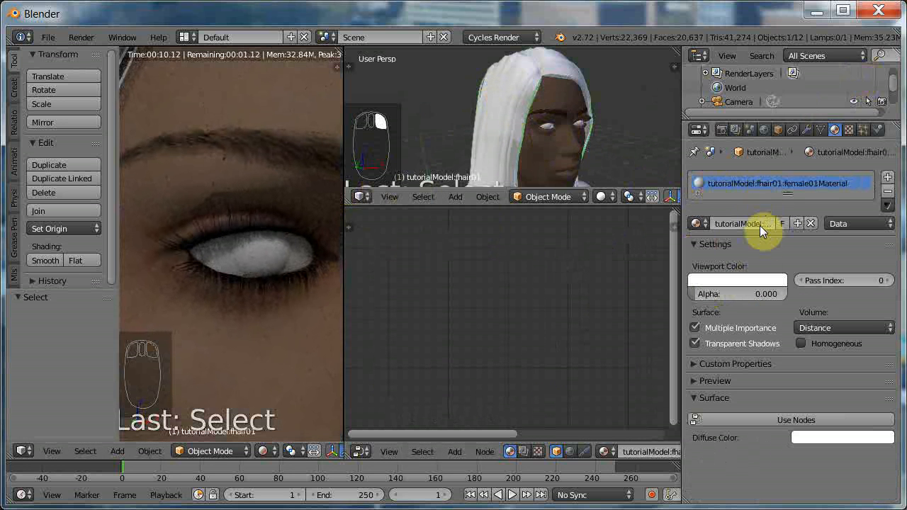
click(776, 419)
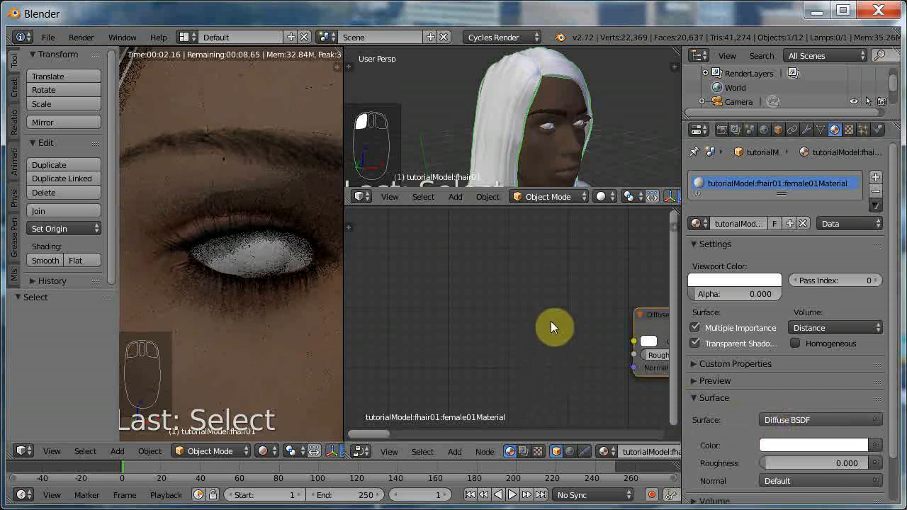
key(x)
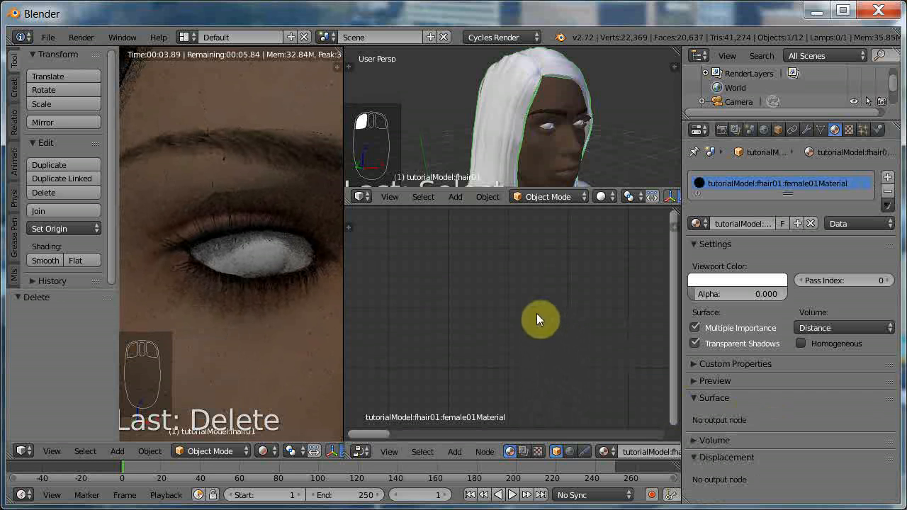
key(ctrl+v)
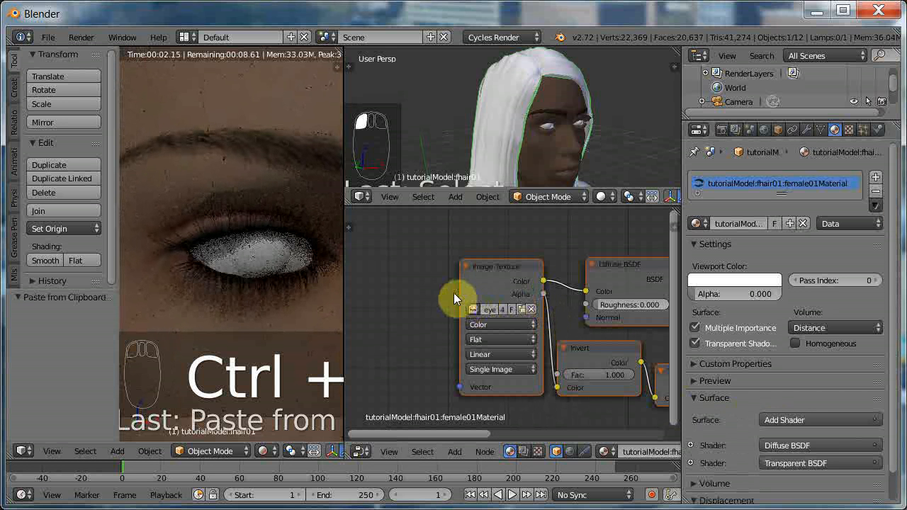
Widen the hair material's Image Texture node, make its image single-user and load diffuse_black.png from the textures folder.
drag(461, 294, 381, 287)
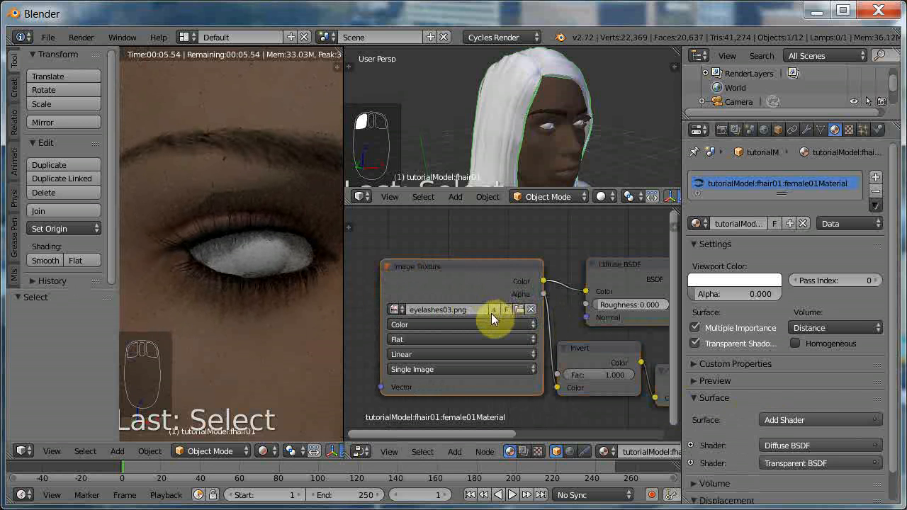
click(492, 310)
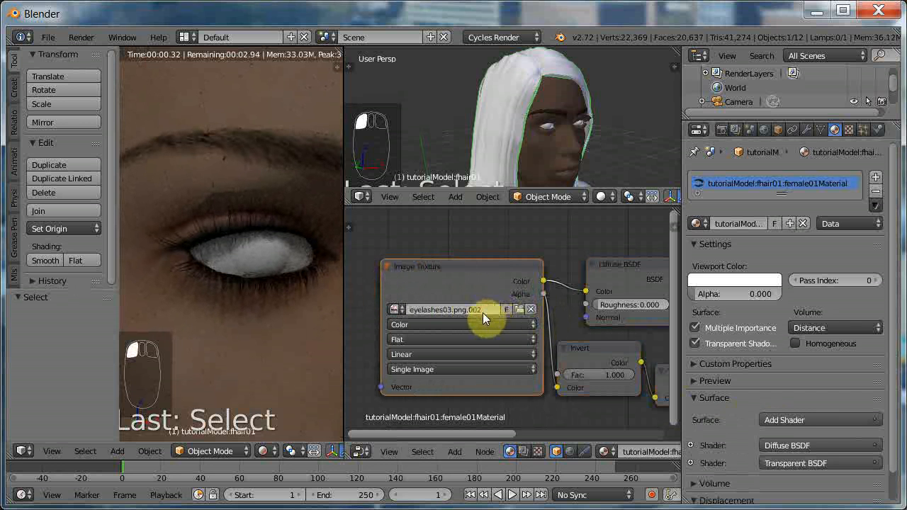
click(519, 309)
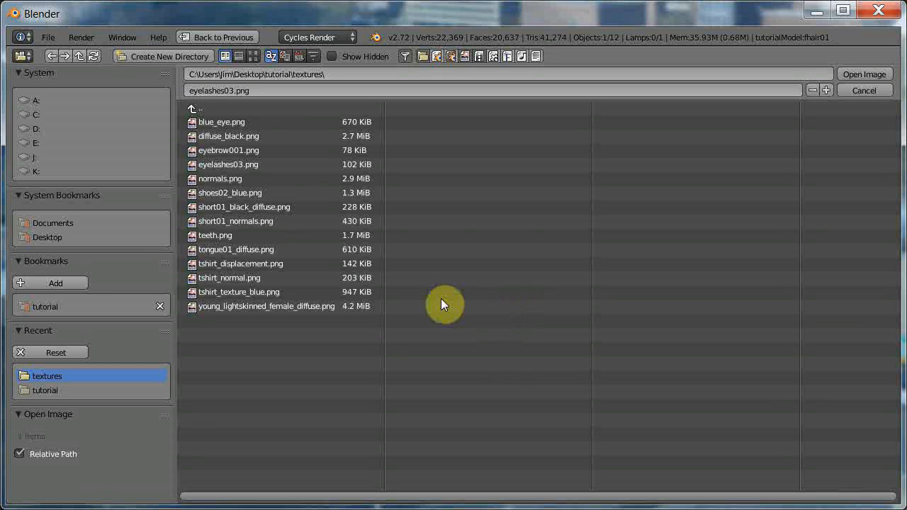
click(242, 135)
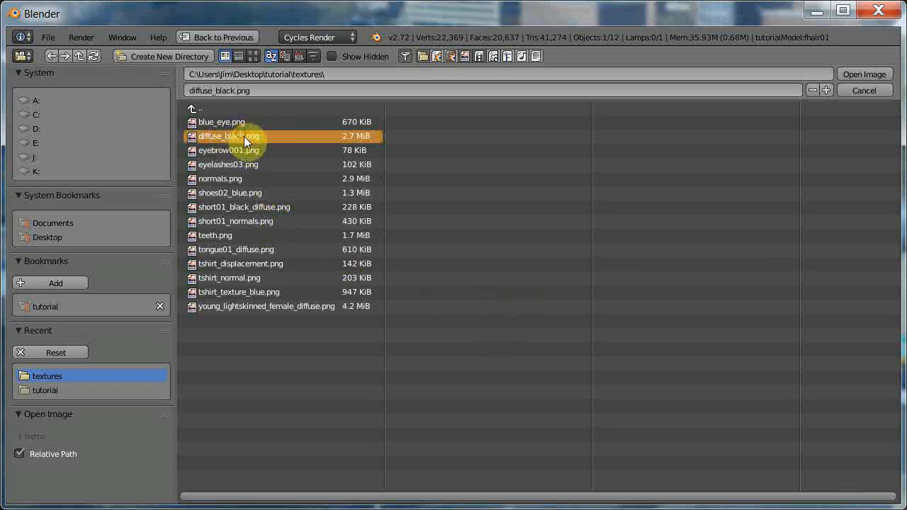
click(864, 74)
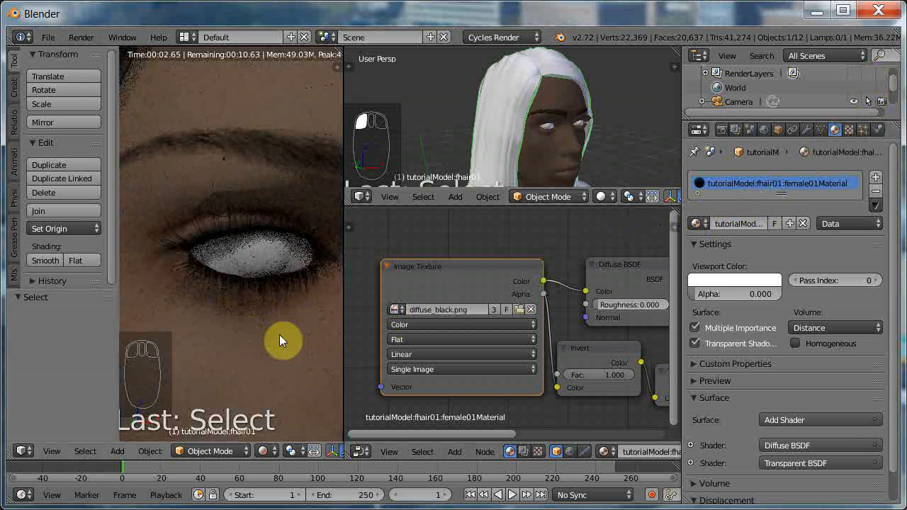
Check the hair in the rendered view and darken the hair material's viewport color to near black.
scroll(228, 313, down, 5)
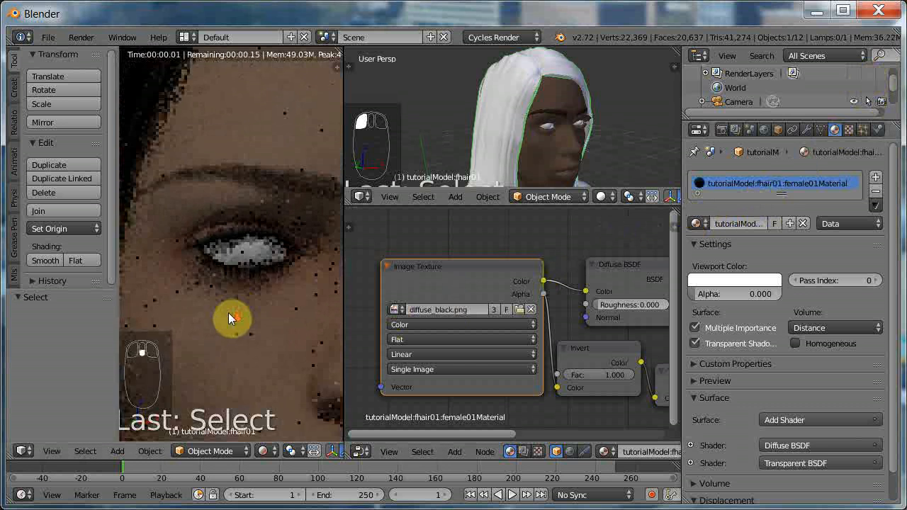
scroll(226, 306, down, 5)
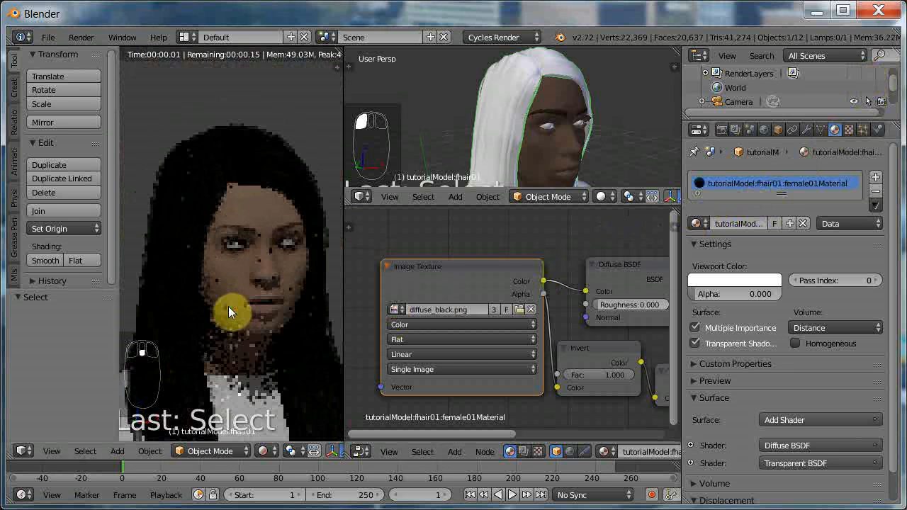
scroll(227, 306, down, 1)
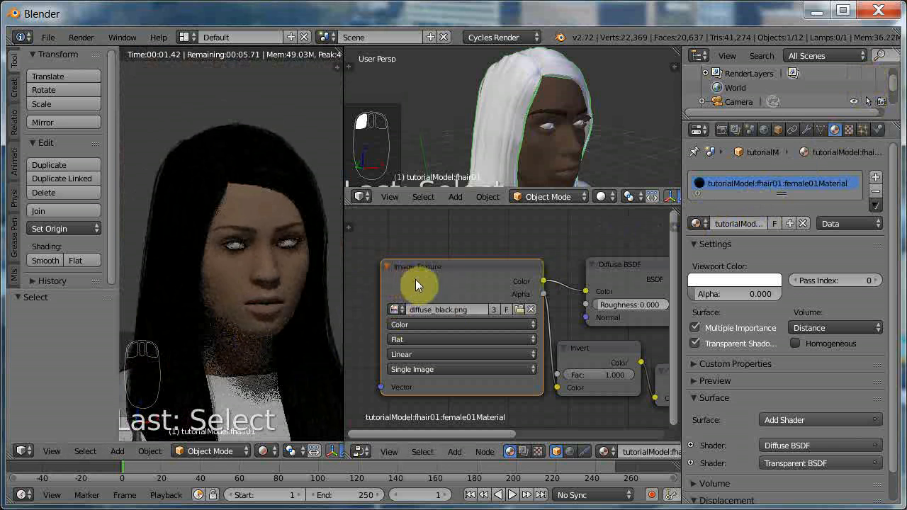
click(232, 262)
scroll(232, 261, up, 6)
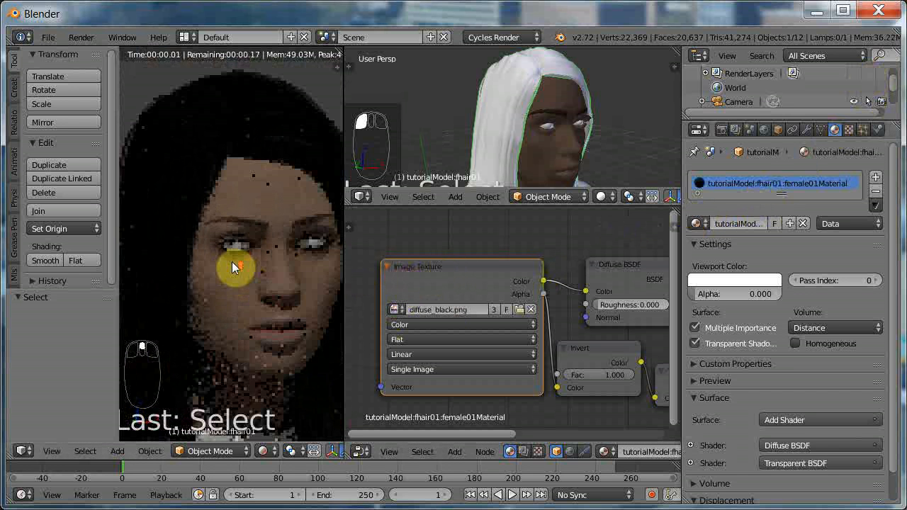
scroll(235, 261, up, 5)
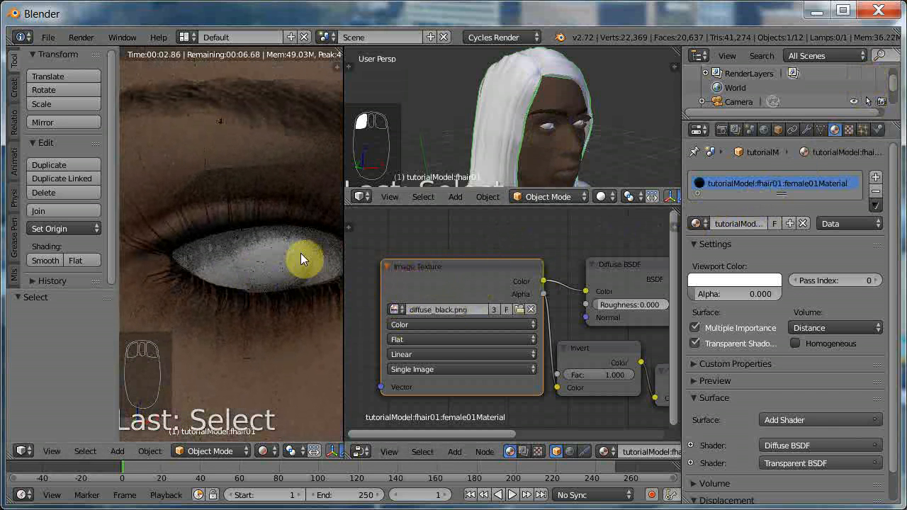
click(729, 284)
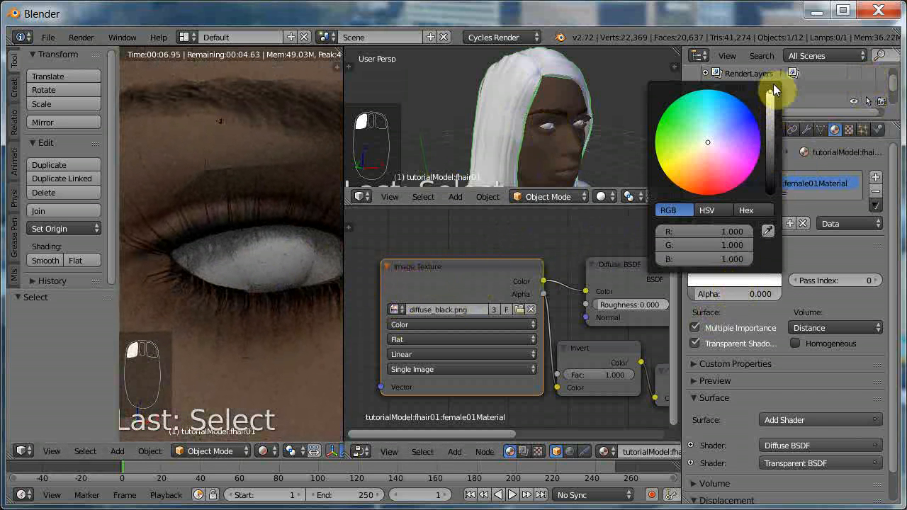
drag(773, 84, 770, 177)
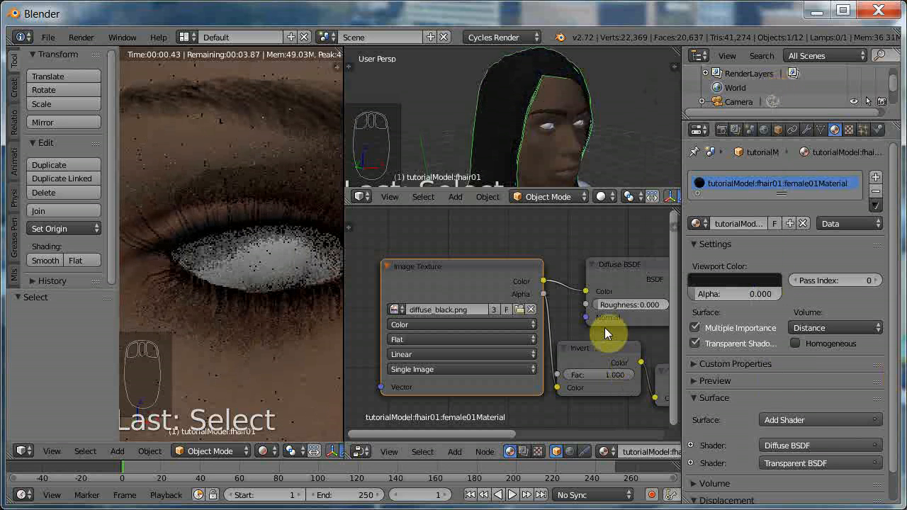
Enable nodes on the HighPolyEyes material and replace its default nodes with the copied eyelash node setup.
right_click(546, 124)
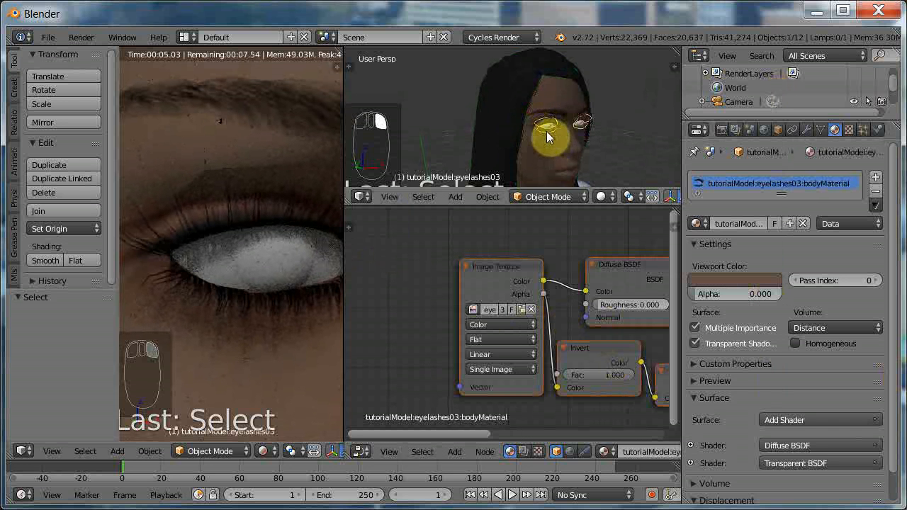
middle_drag(546, 131, 556, 136)
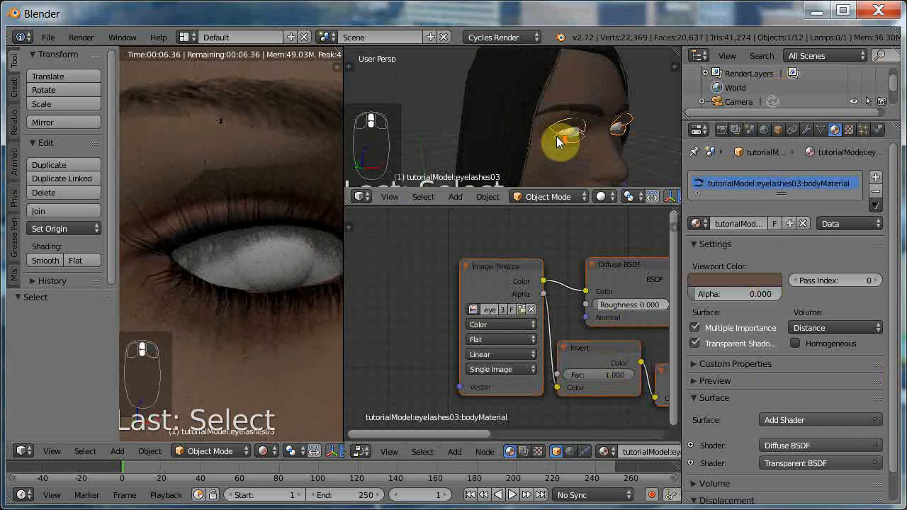
key(p)
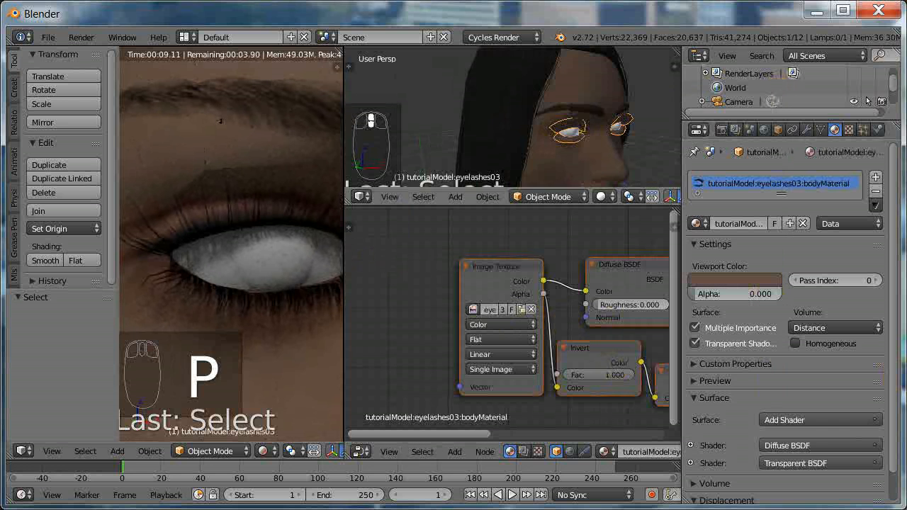
key(KP_5)
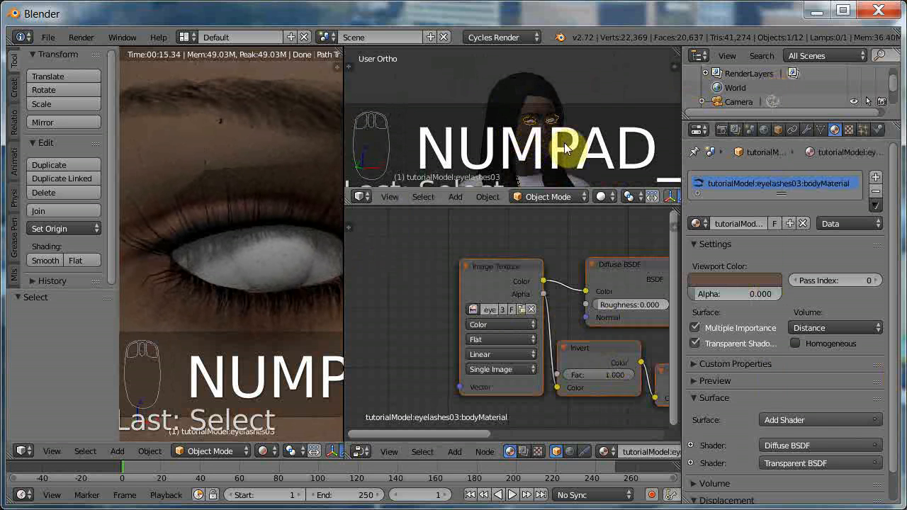
scroll(567, 149, up, 5)
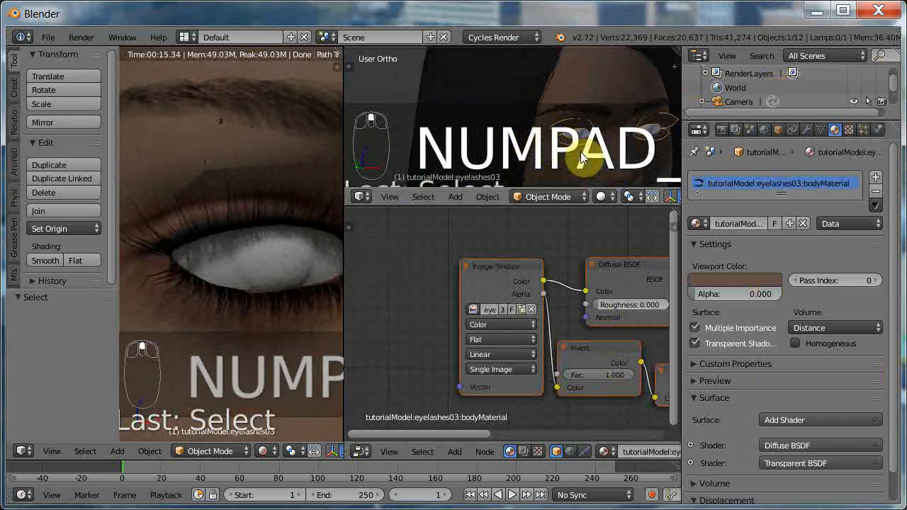
scroll(580, 151, up, 1)
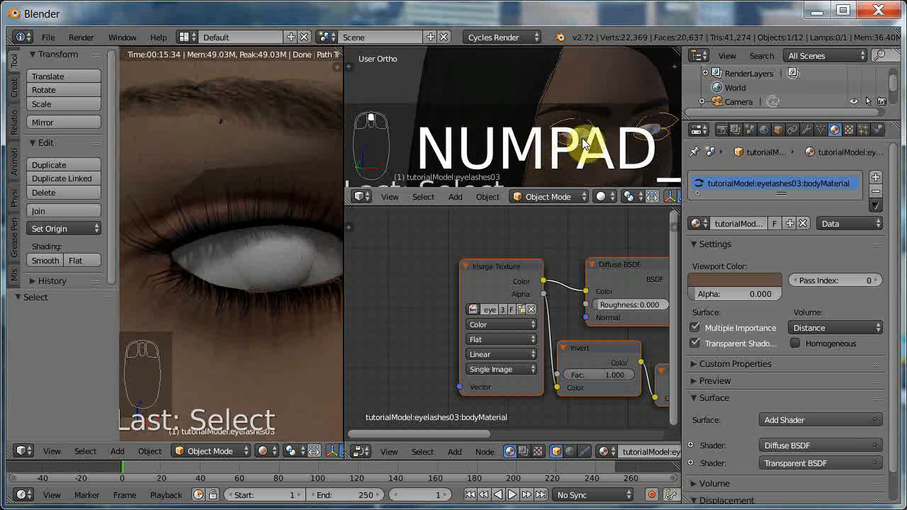
right_click(583, 134)
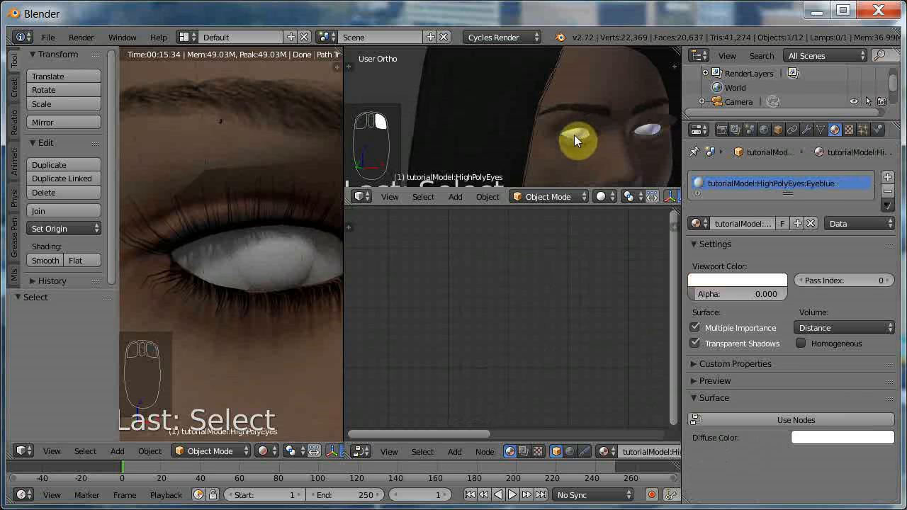
right_click(570, 134)
right_click(570, 134)
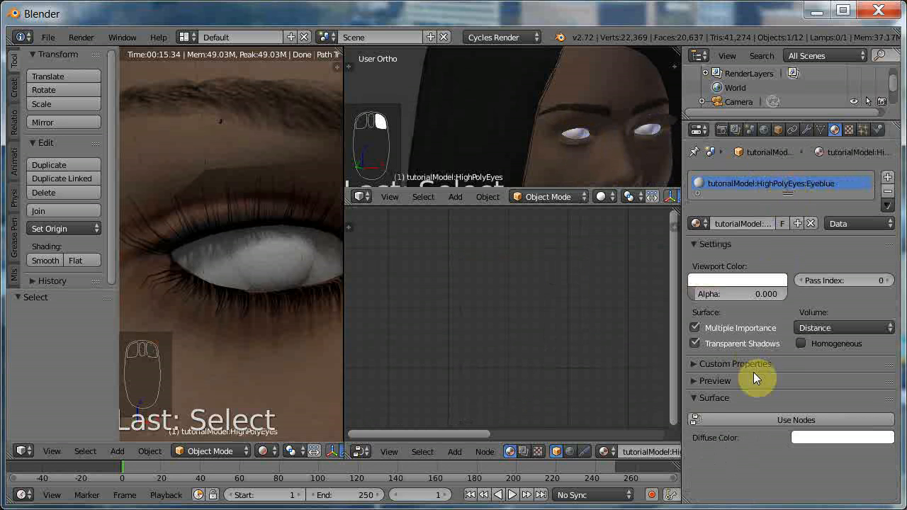
click(761, 418)
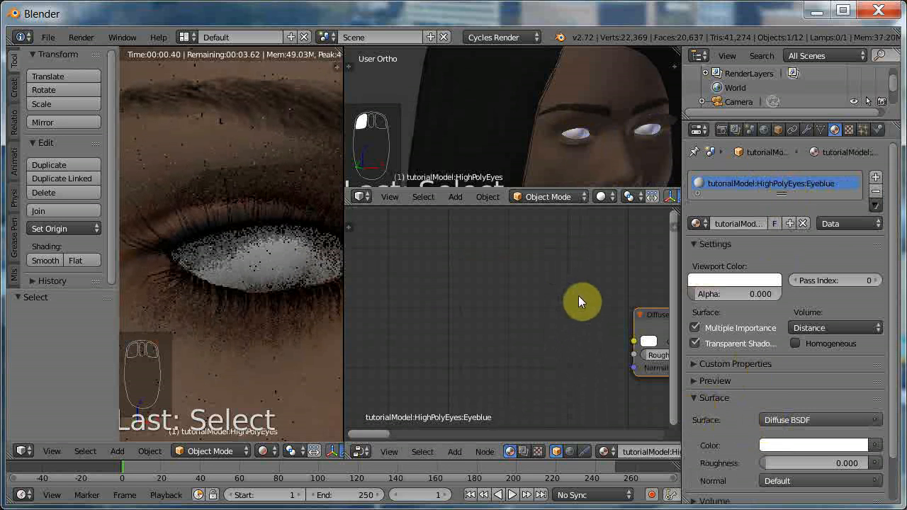
key(x)
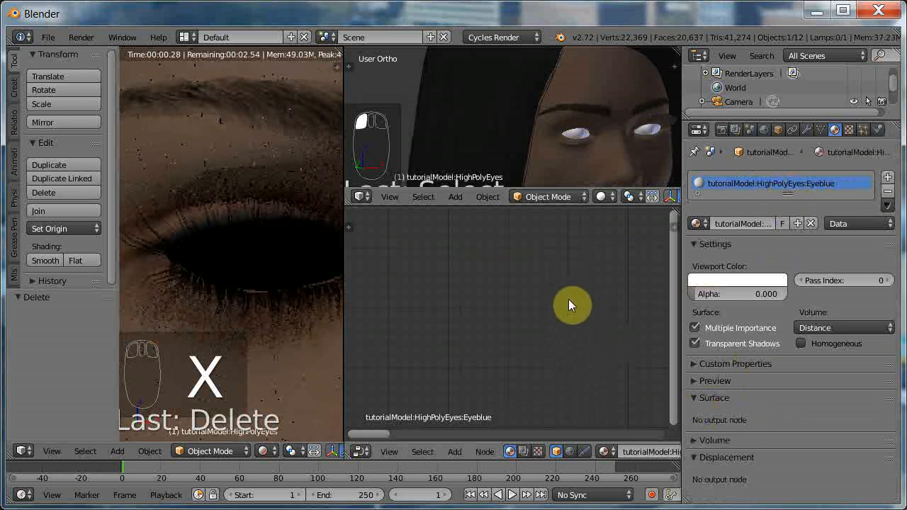
key(ctrl+v)
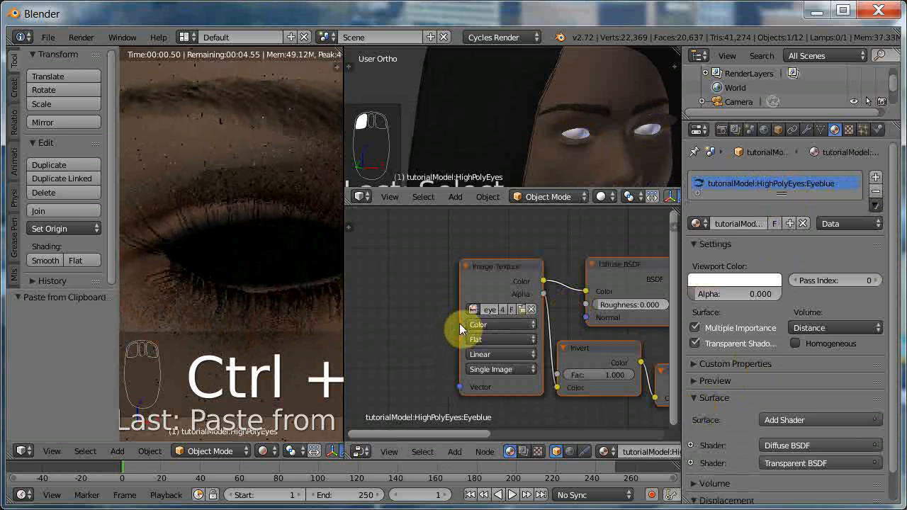
Widen the eye material's Image Texture node, make its image single-user and load blue_eye.png from the textures folder.
drag(460, 296, 376, 294)
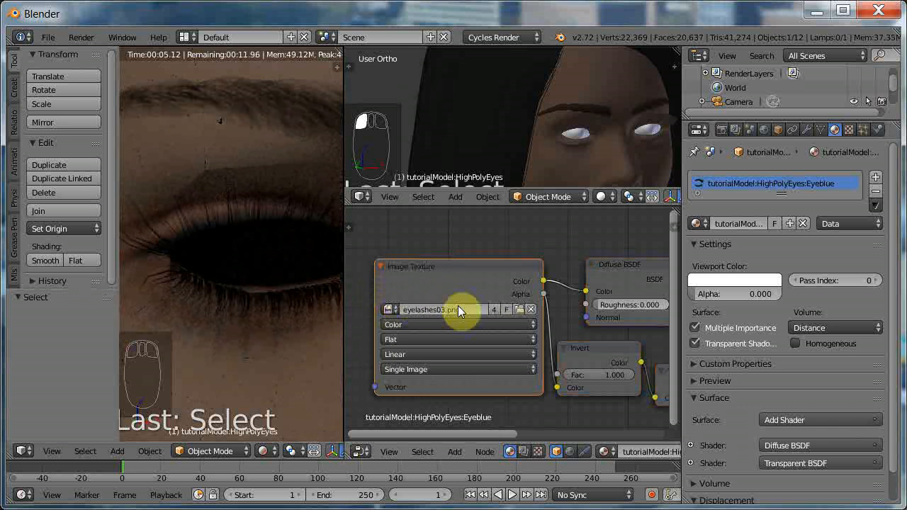
click(492, 309)
click(518, 309)
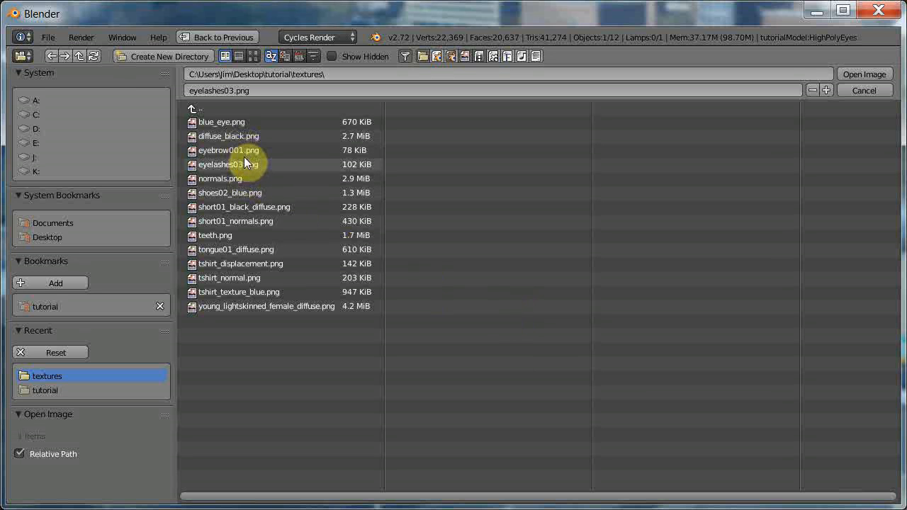
click(226, 122)
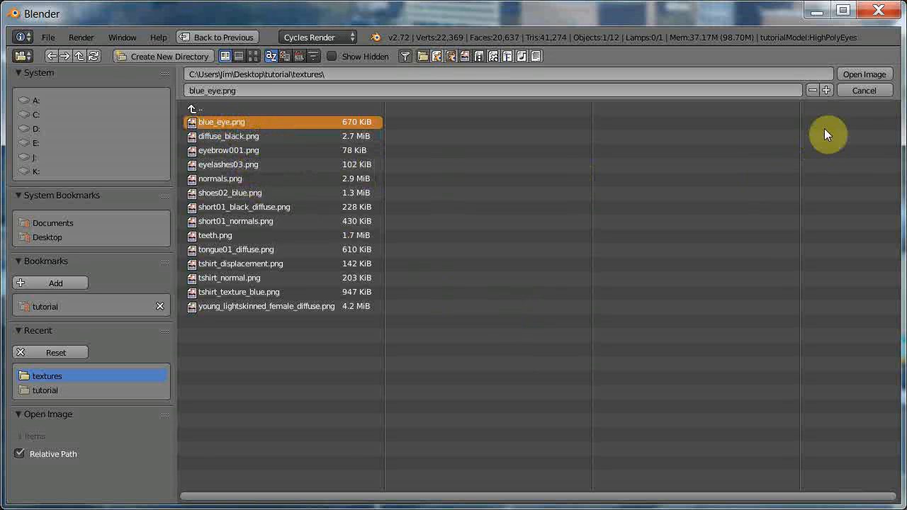
click(856, 73)
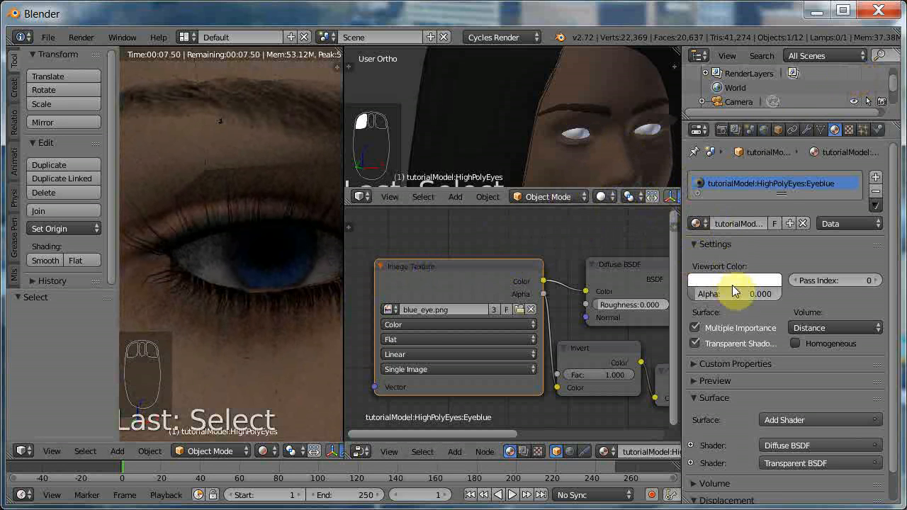
Darken the eye material's viewport color and tint it towards blue.
click(750, 280)
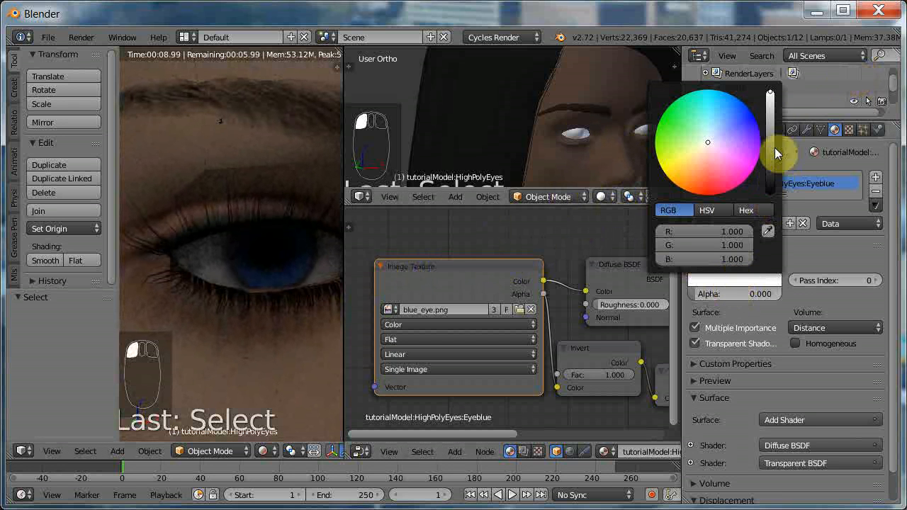
click(769, 96)
drag(770, 93, 757, 155)
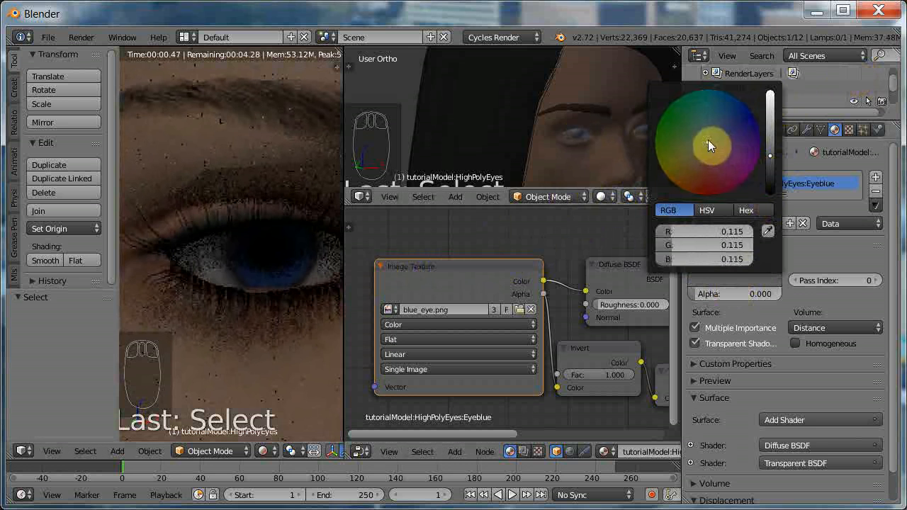
drag(707, 140, 722, 134)
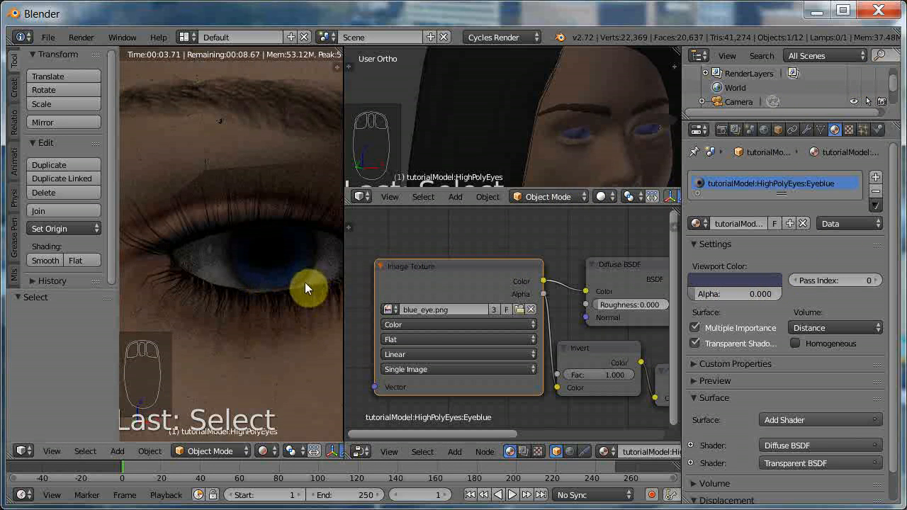
Hide the tutorialModel:Body mesh to expose the tongue and teeth inside the head.
scroll(567, 135, down, 5)
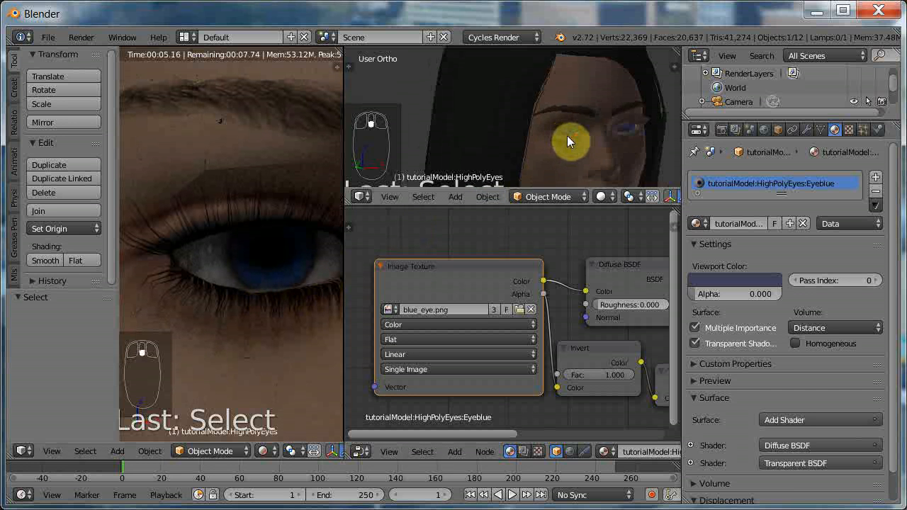
scroll(564, 136, down, 2)
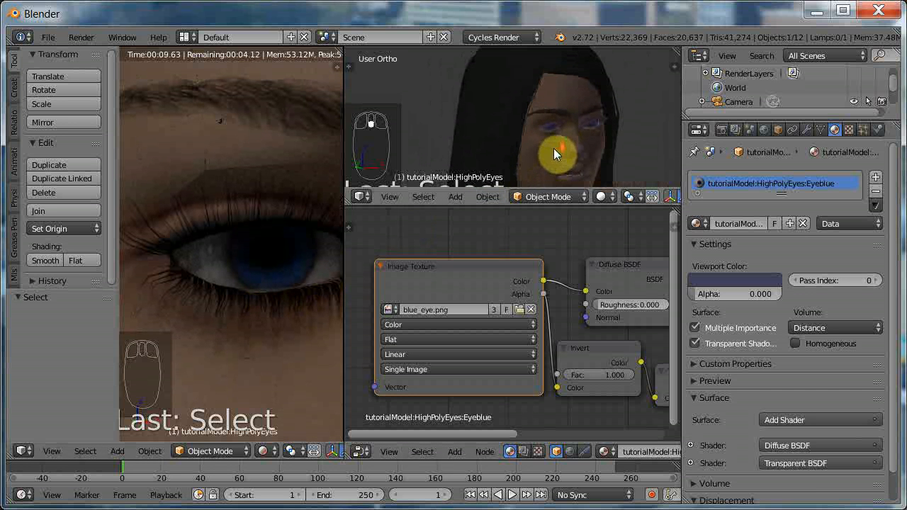
middle_drag(553, 149, 554, 148)
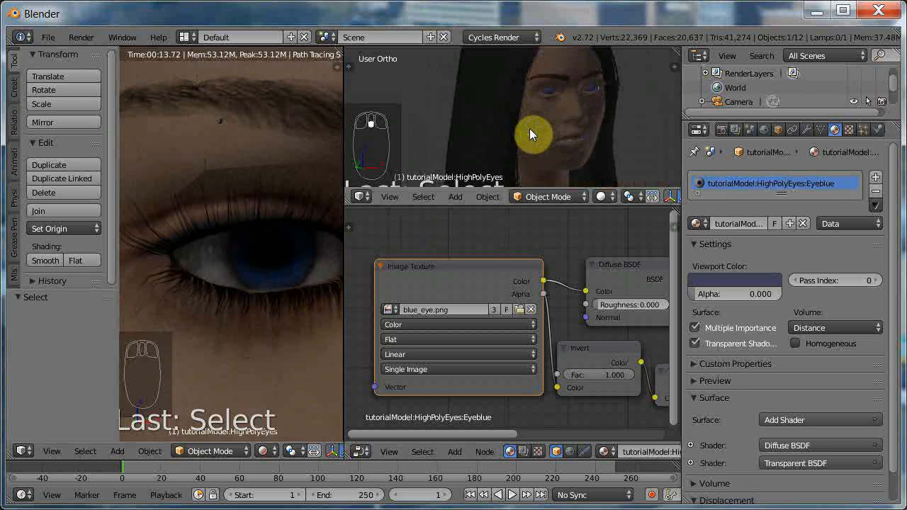
right_click(529, 129)
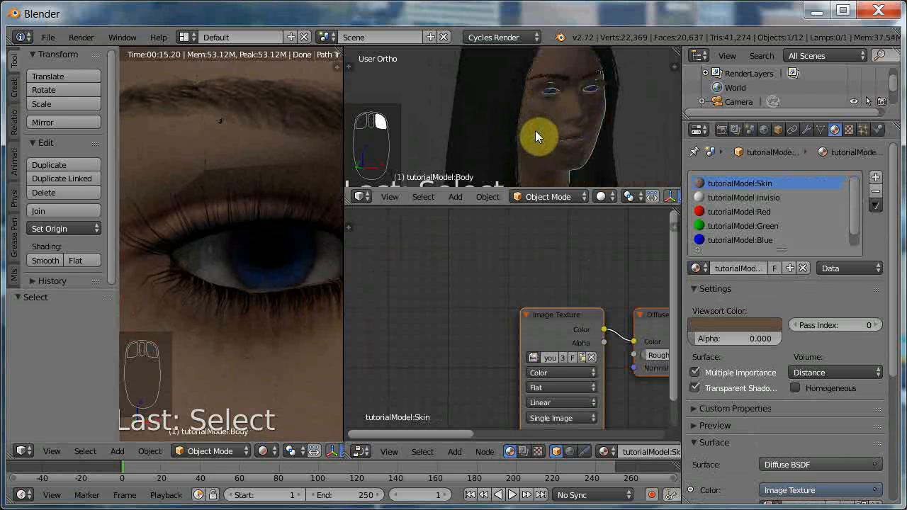
key(h)
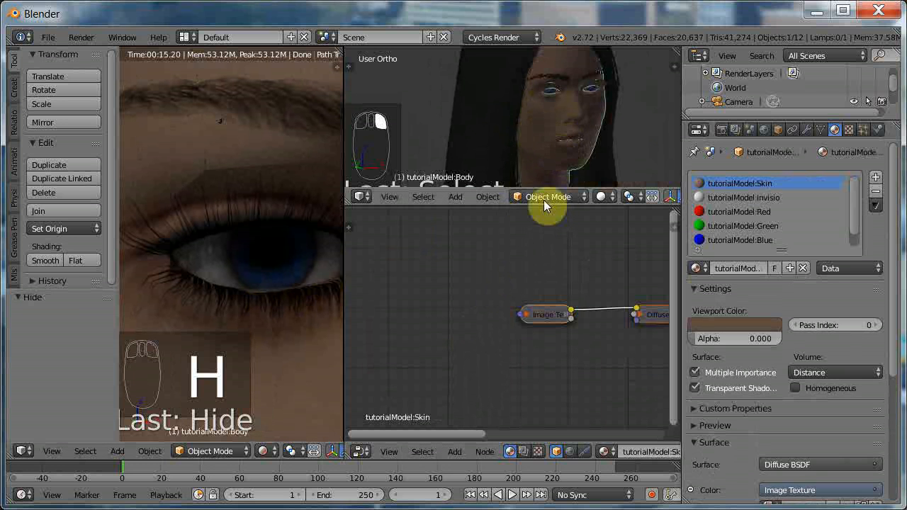
key(h)
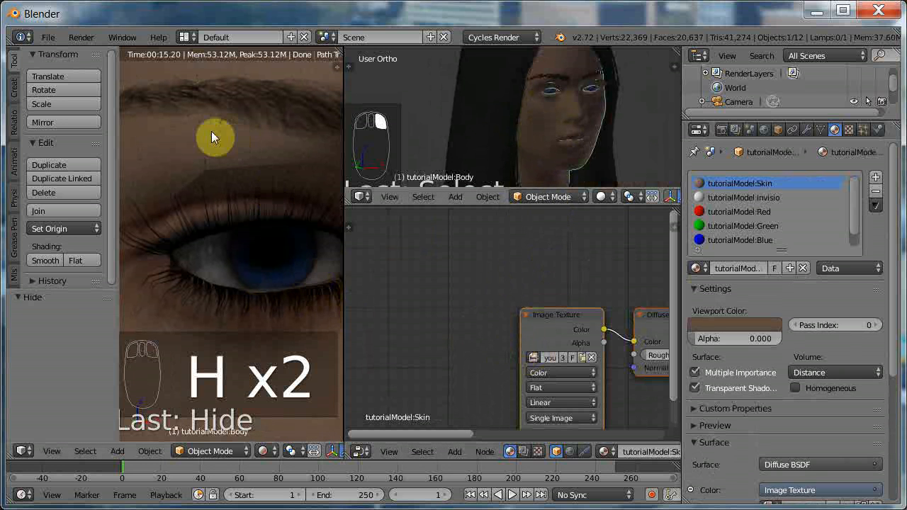
key(h)
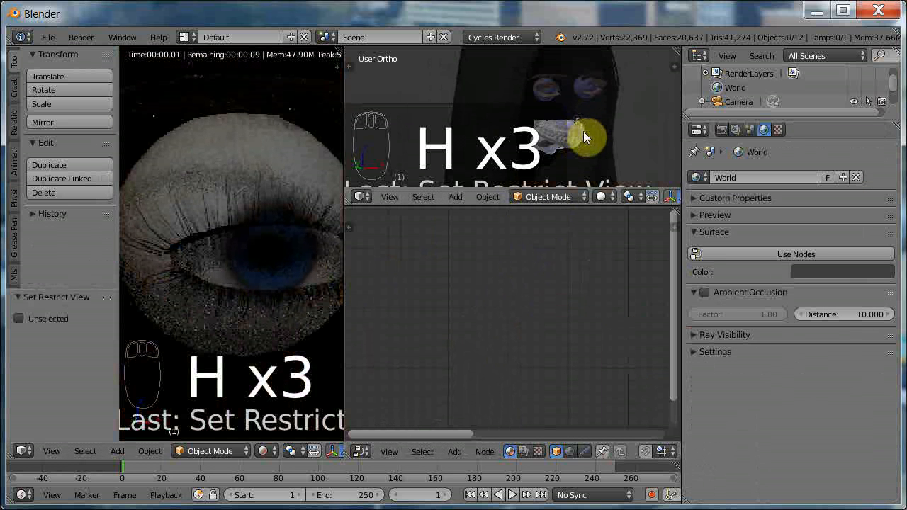
Enable nodes on the tongue material, replace its default nodes with the copied eyelash node setup and widen the Image Texture node.
middle_drag(583, 131, 533, 164)
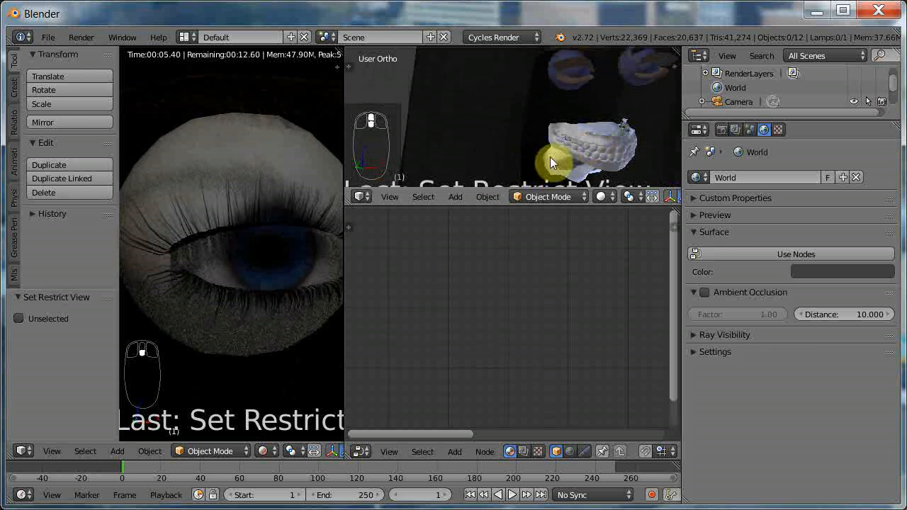
right_click(552, 162)
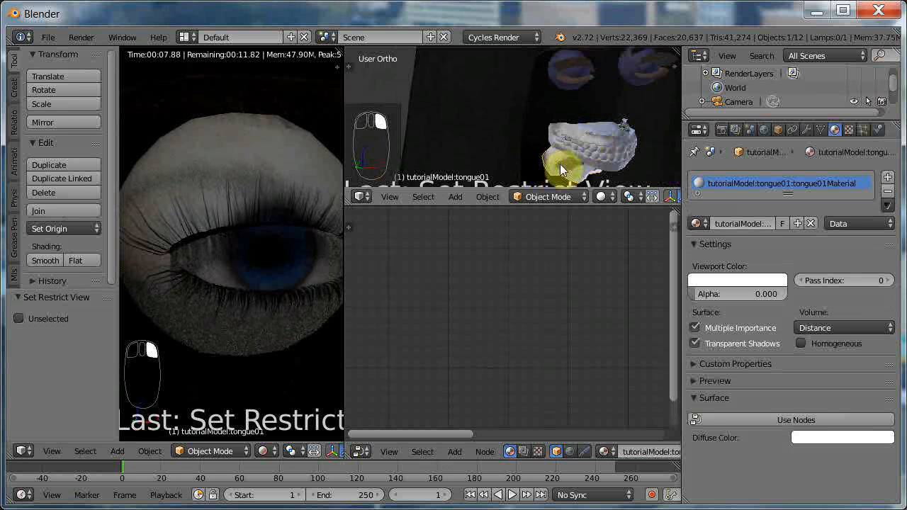
click(784, 420)
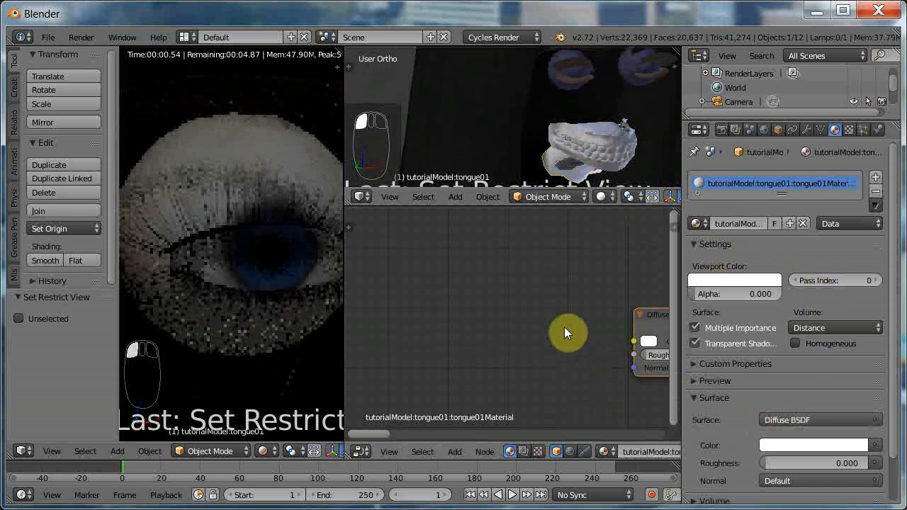
key(x)
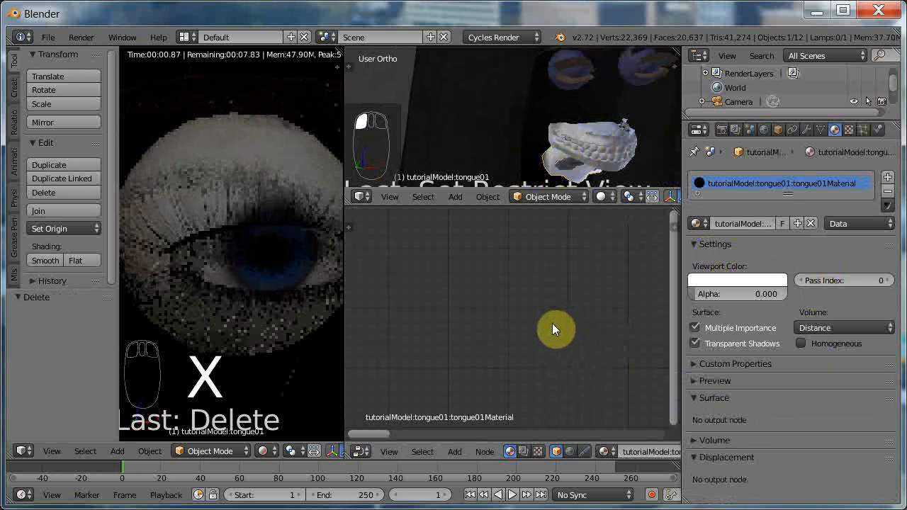
key(ctrl+v)
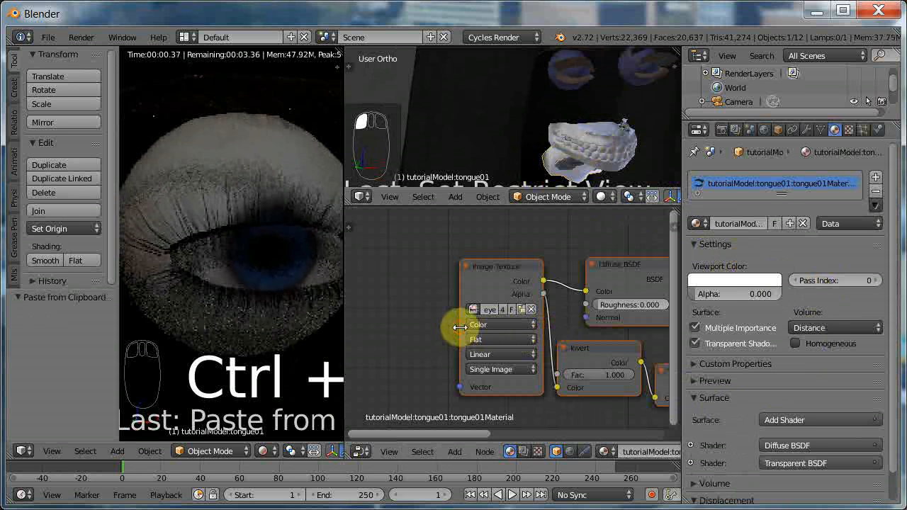
drag(457, 326, 356, 309)
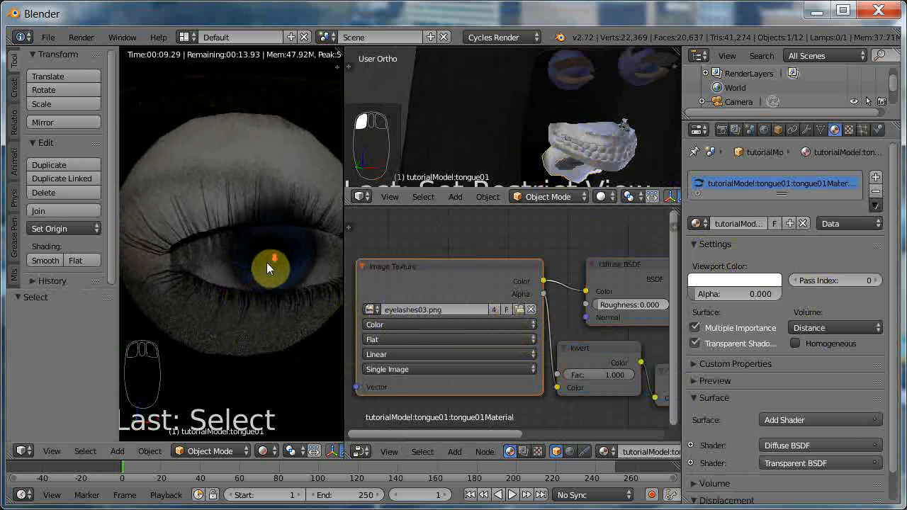
Load tongue01_diffuse.png as a single-user image in the tongue's Image Texture node and tint the material's viewport color light red.
scroll(270, 261, up, 3)
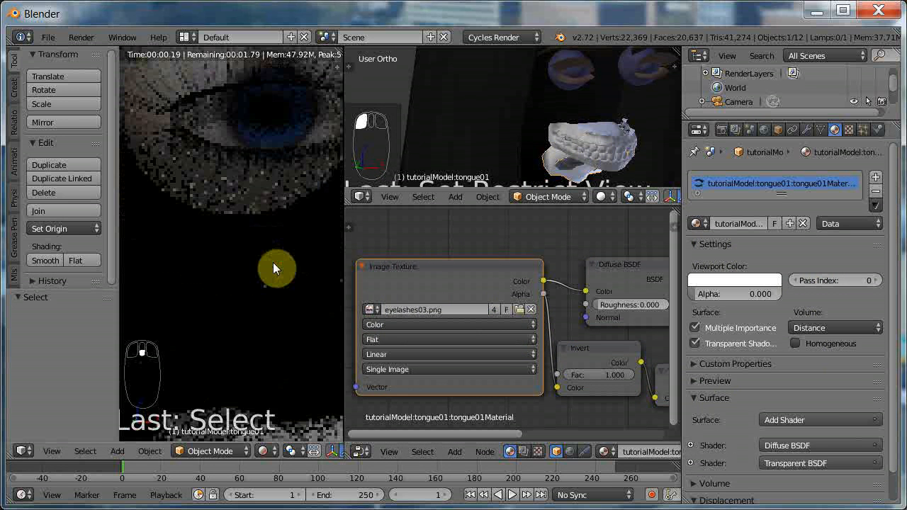
scroll(273, 263, down, 1)
scroll(274, 262, up, 3)
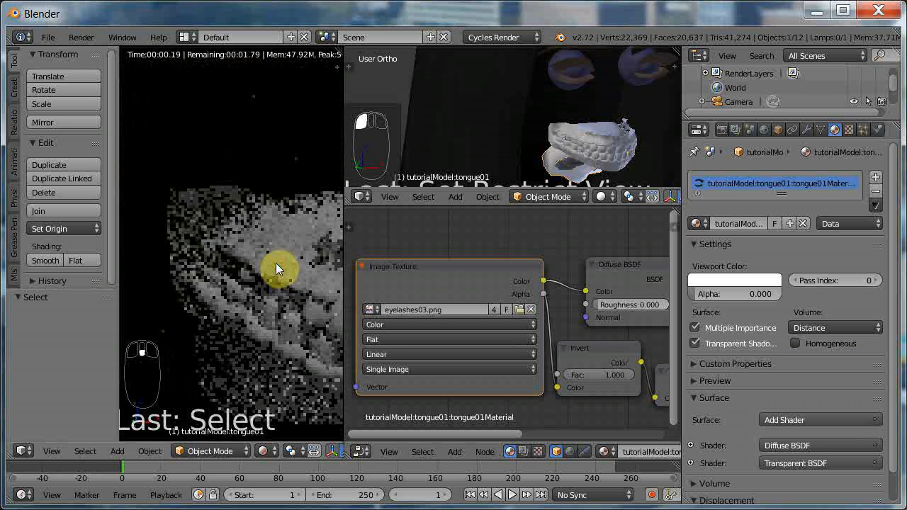
scroll(275, 263, down, 2)
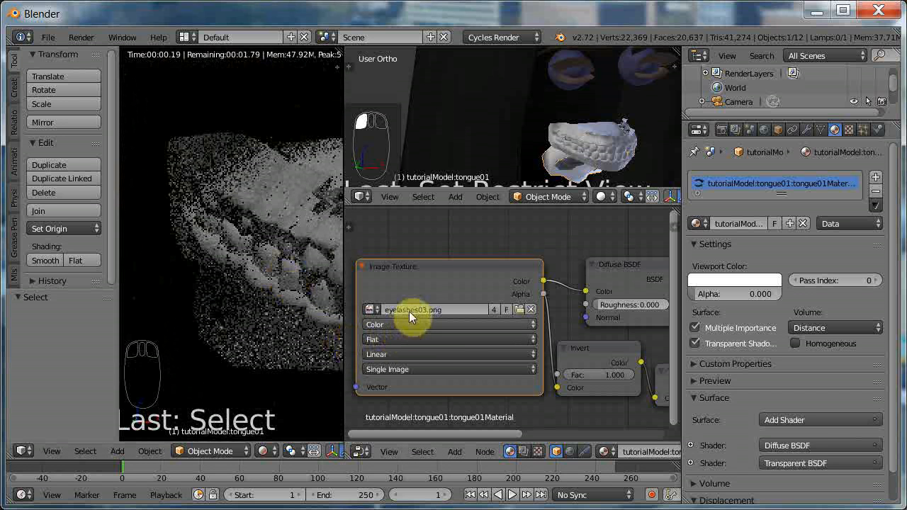
click(494, 309)
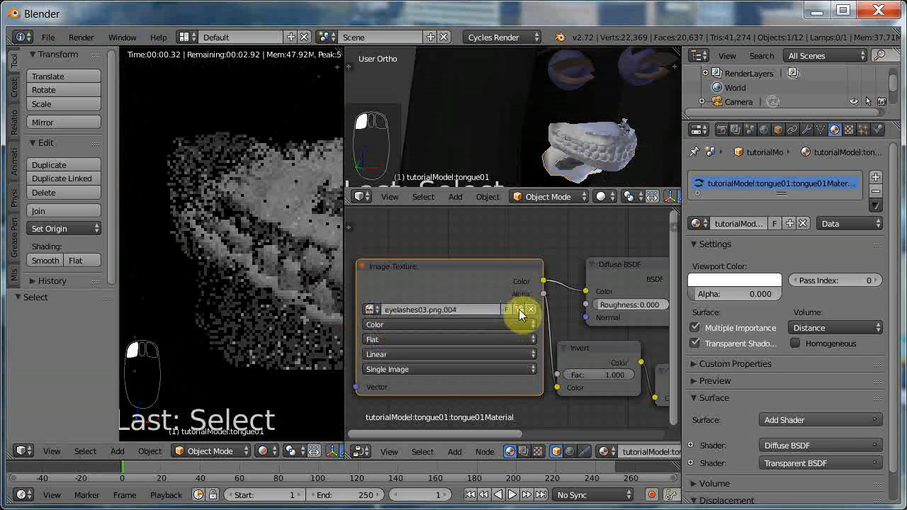
click(519, 309)
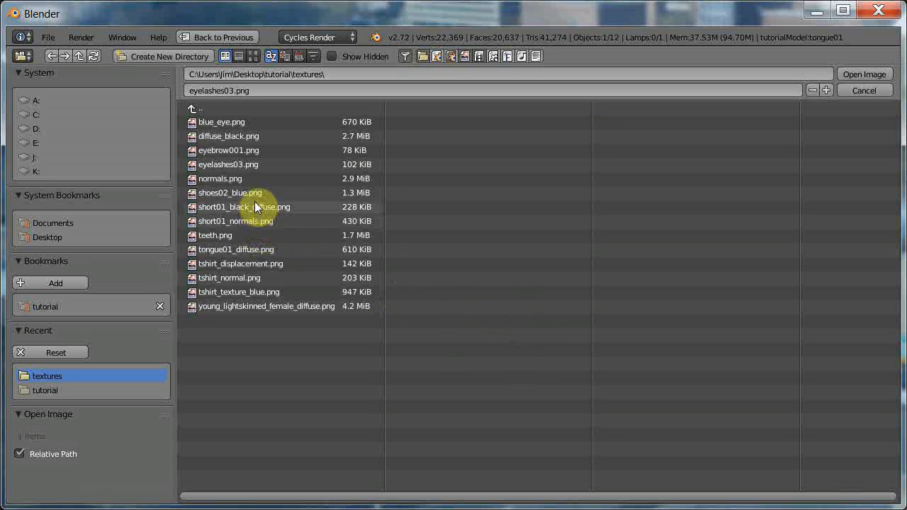
click(243, 251)
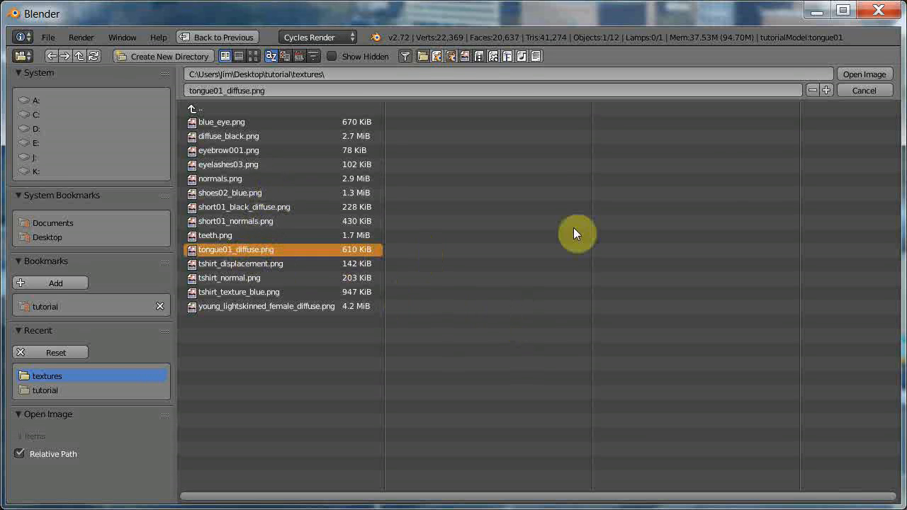
click(856, 70)
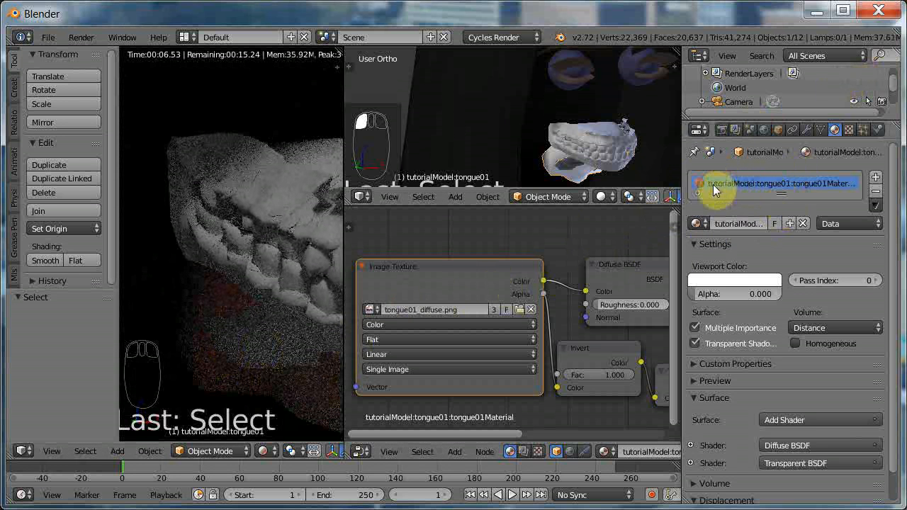
click(726, 281)
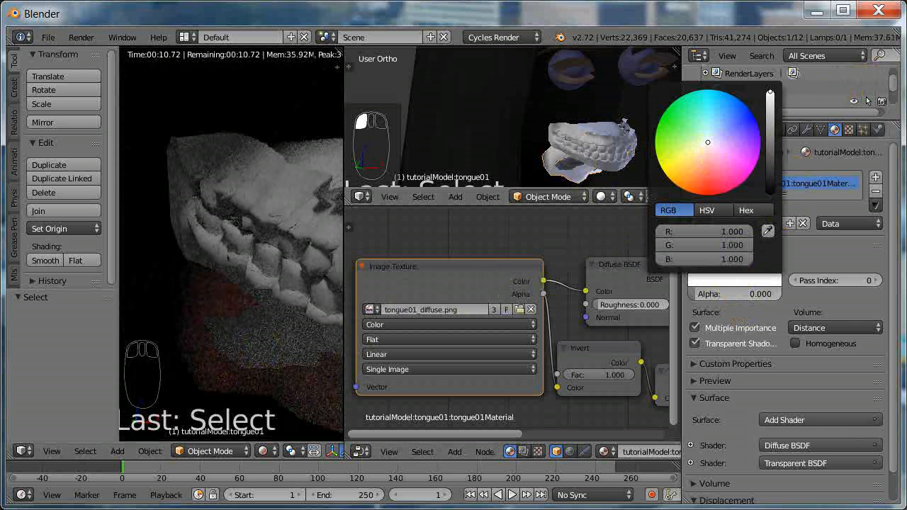
drag(704, 145, 714, 181)
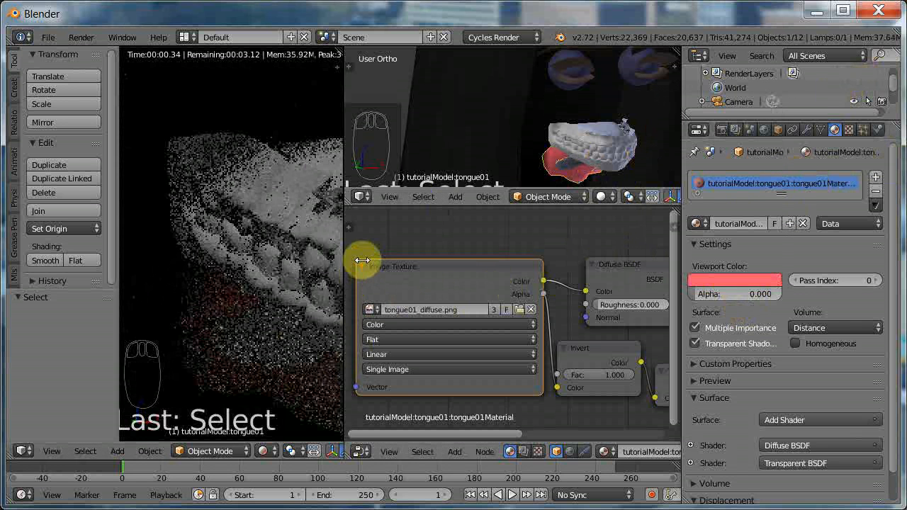
Enable nodes on the Teeth_Base material, replace its default nodes with the copied eyelash node setup and widen the Image Texture node.
right_click(568, 148)
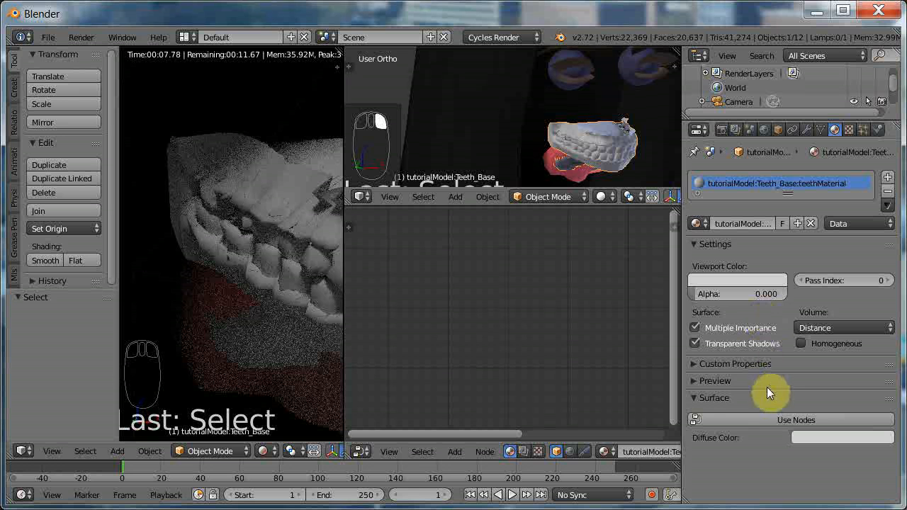
click(771, 419)
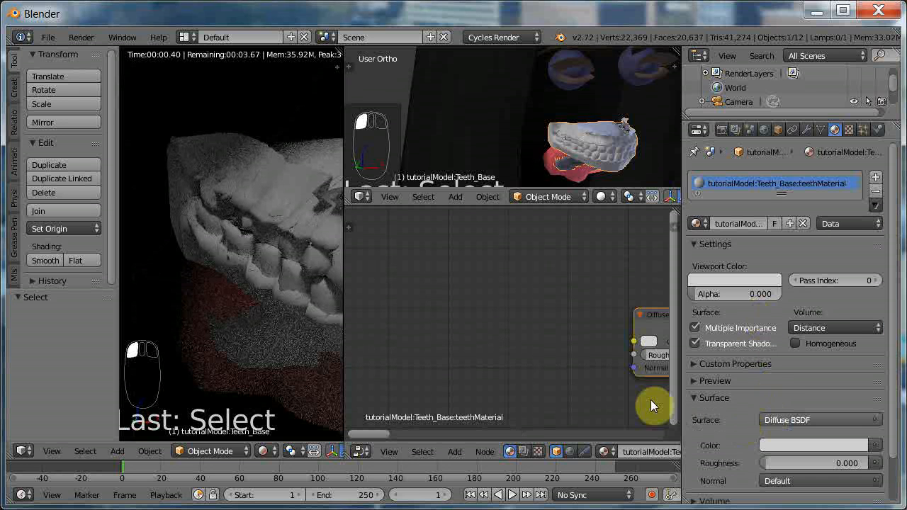
key(x)
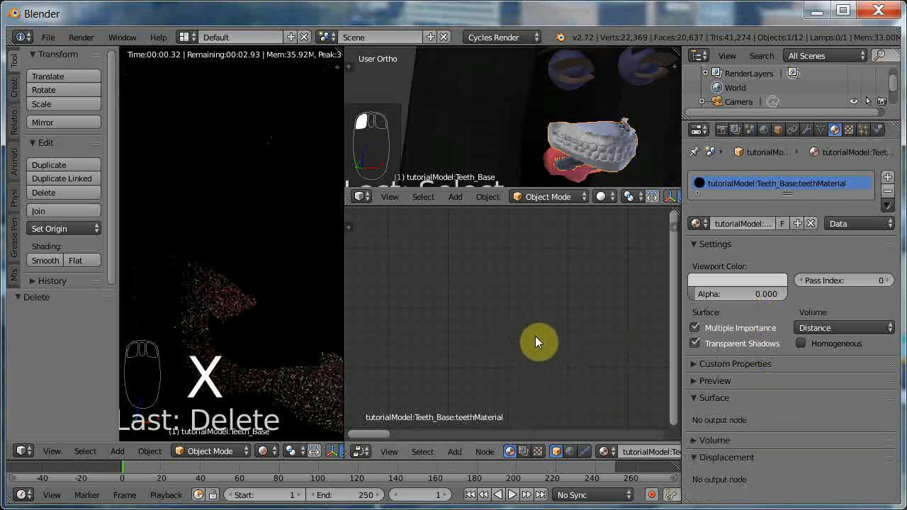
key(ctrl+v)
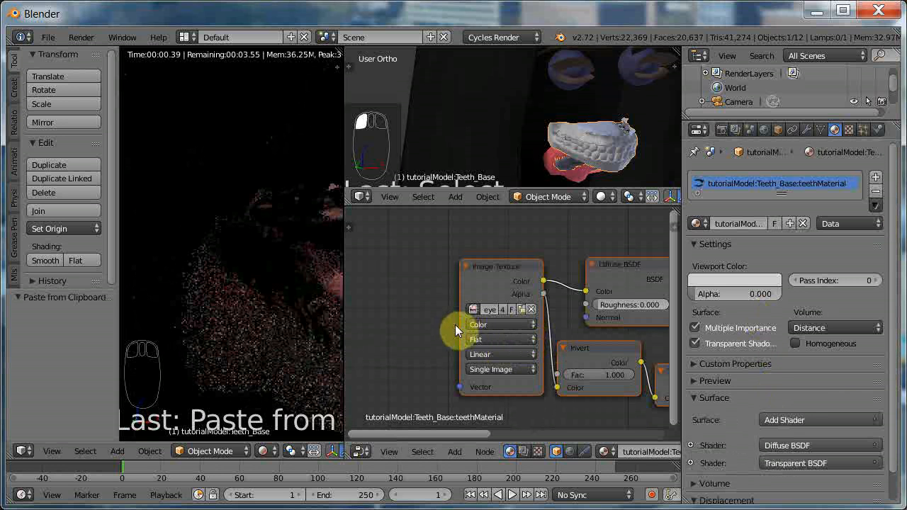
drag(459, 324, 369, 324)
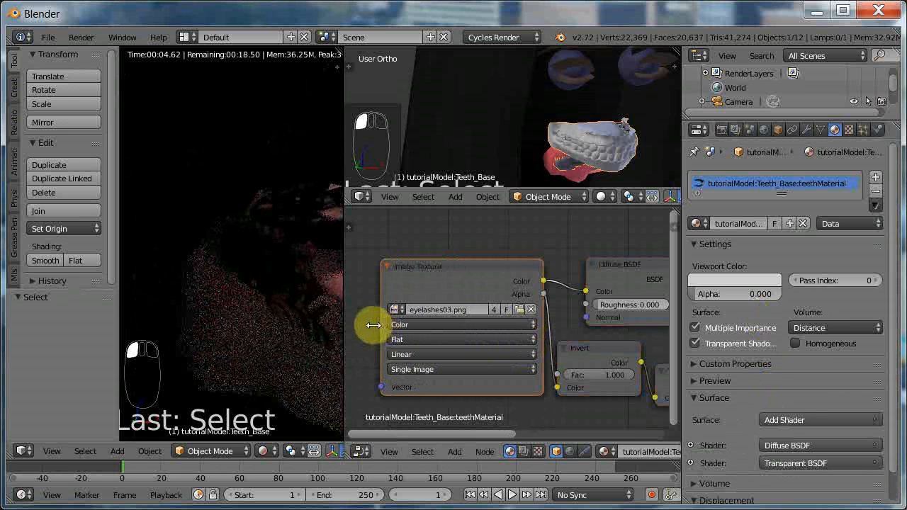
Make the teeth material's texture image single-user and load teeth.png from the textures folder.
click(494, 310)
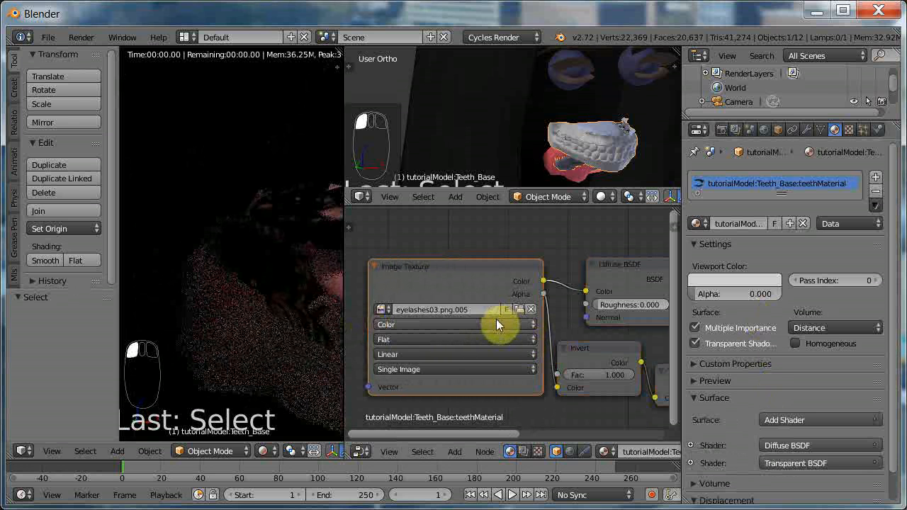
click(520, 310)
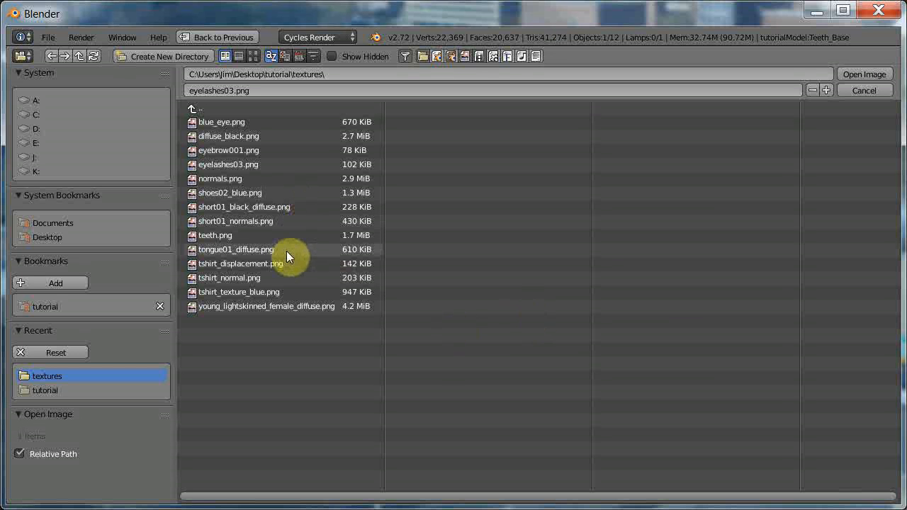
click(221, 237)
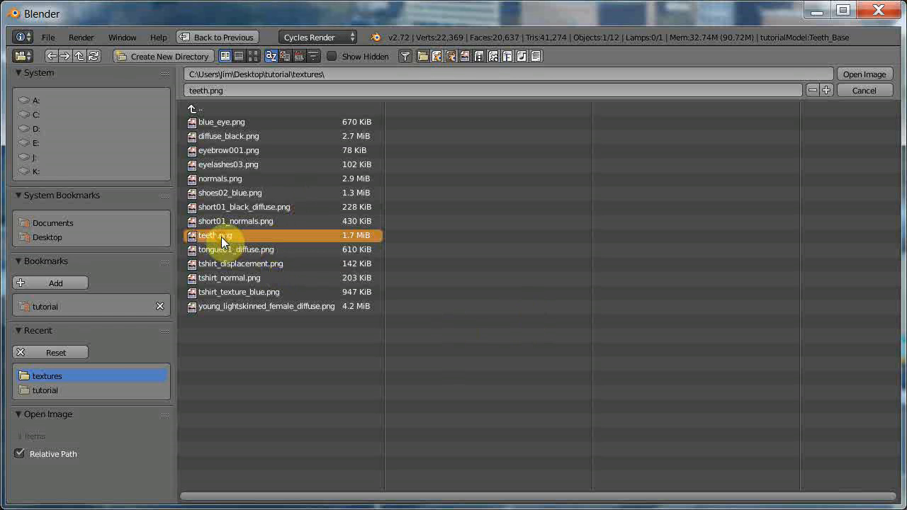
click(857, 73)
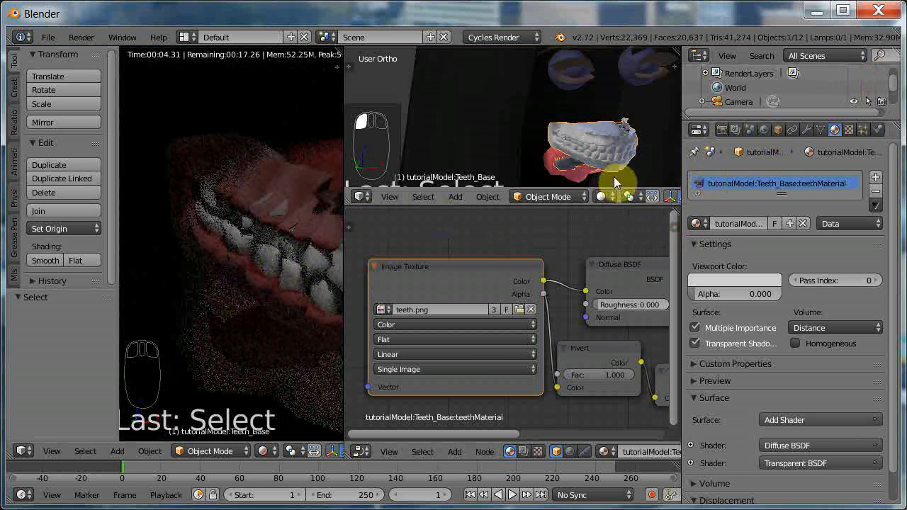
Tint the teeth material's viewport color pink.
click(724, 280)
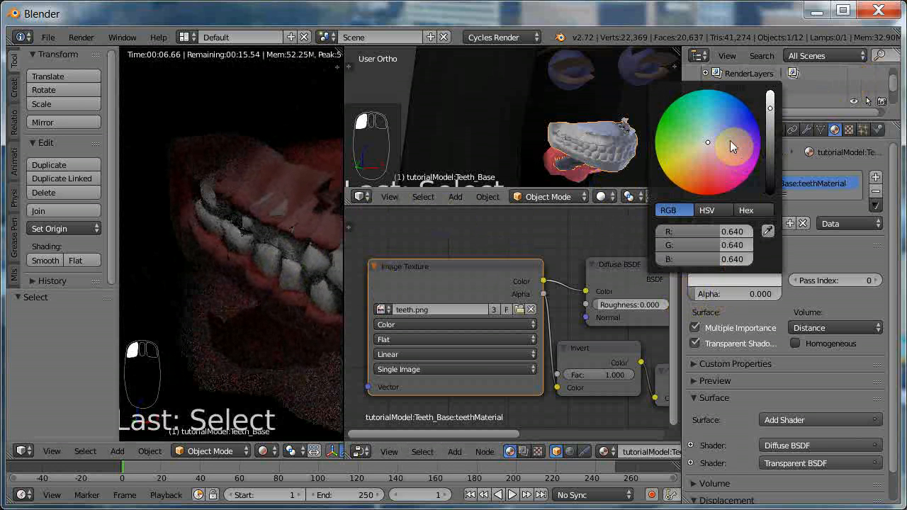
drag(704, 149, 712, 164)
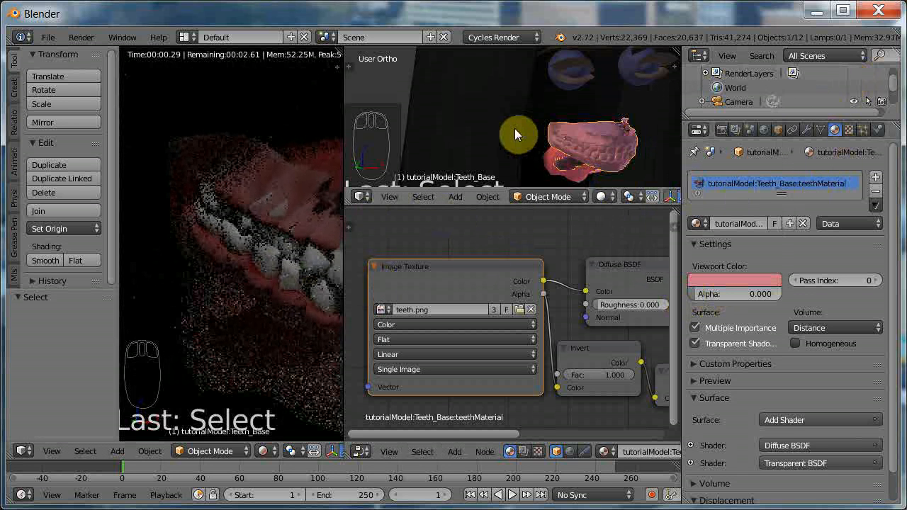
scroll(520, 146, down, 4)
scroll(300, 230, down, 2)
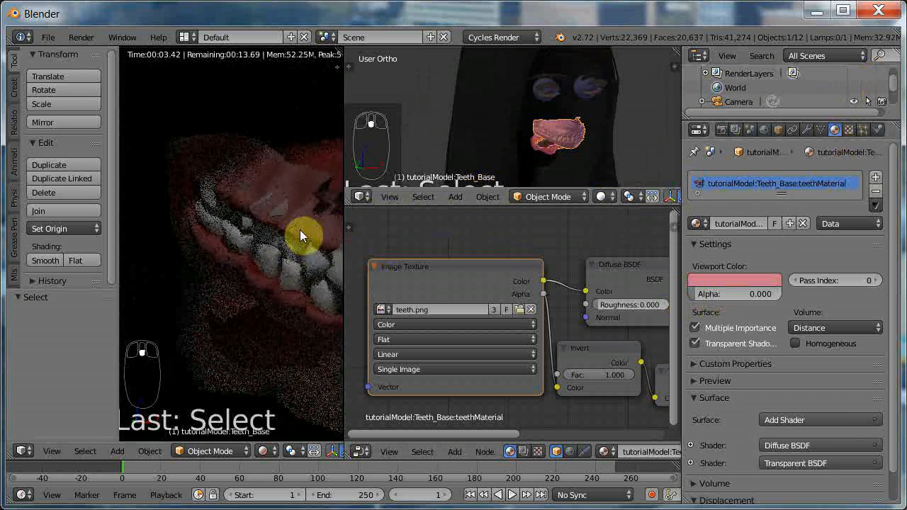
scroll(269, 227, down, 3)
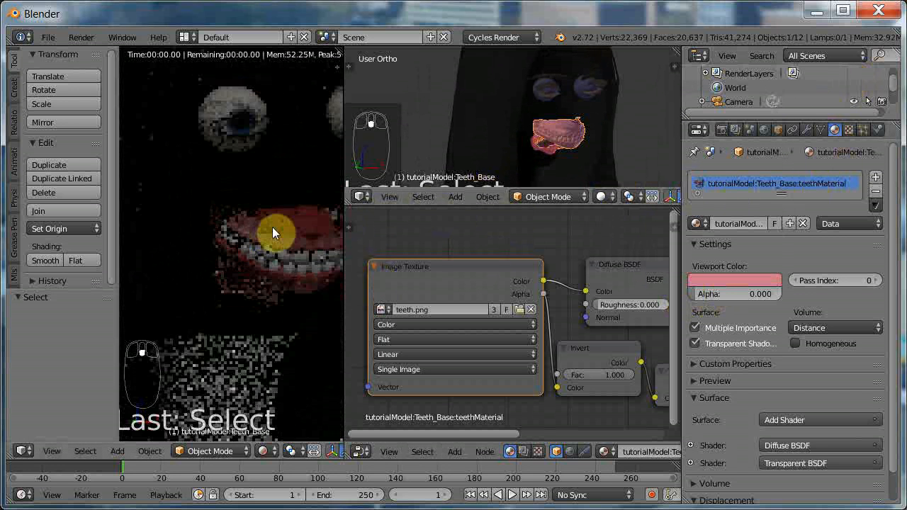
Unhide all hidden parts of the character, including the body and clothing.
scroll(273, 229, down, 3)
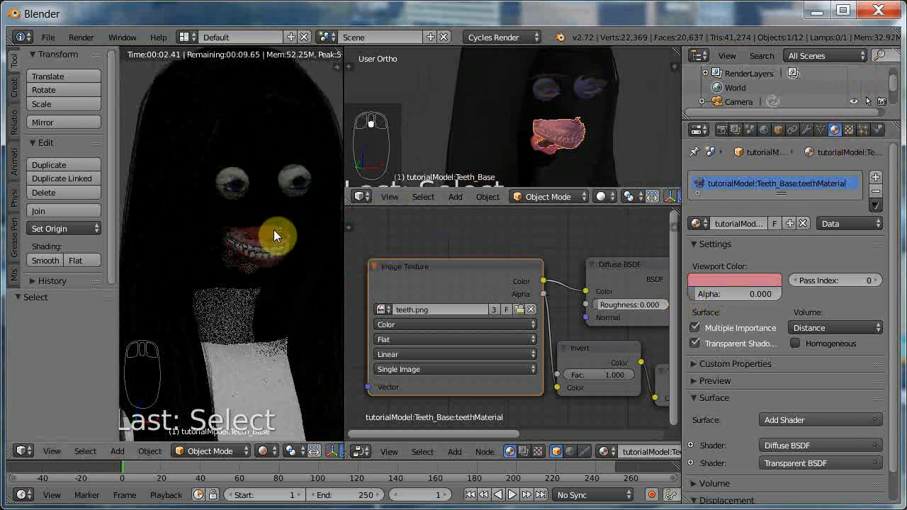
key(alt+h)
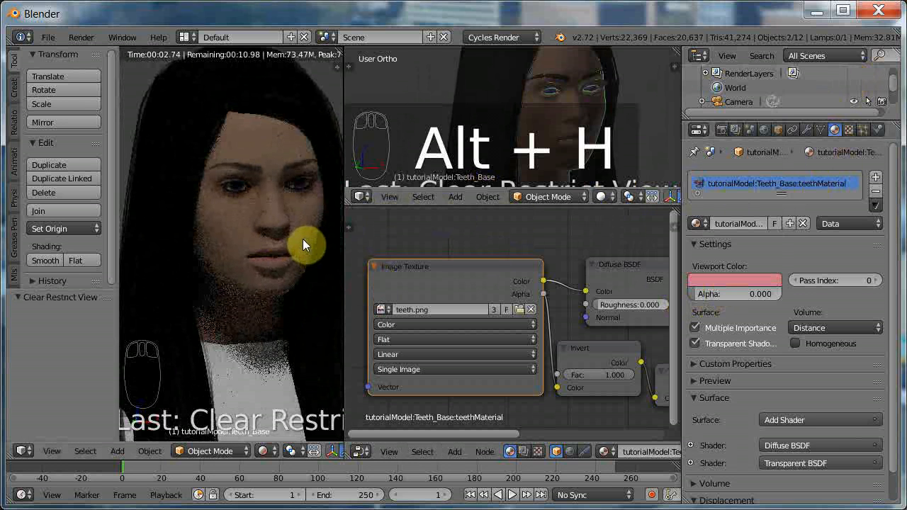
scroll(235, 247, down, 2)
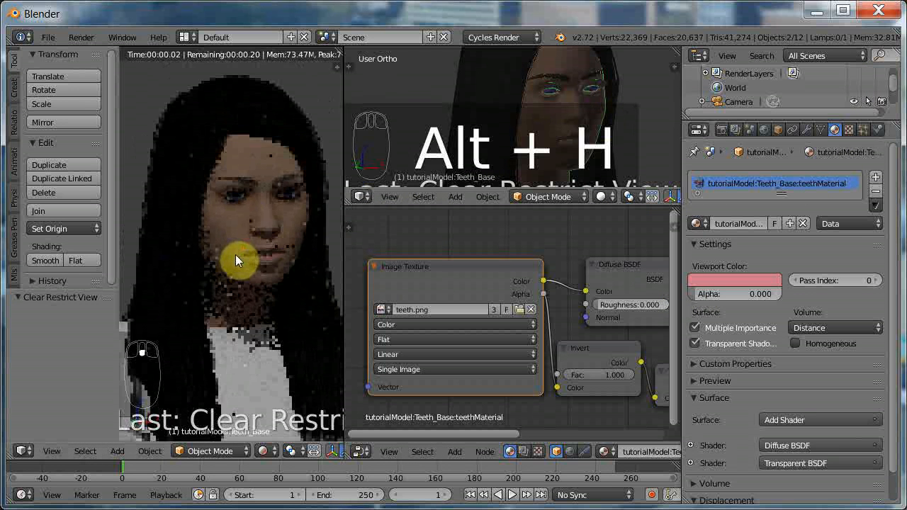
scroll(238, 262, down, 2)
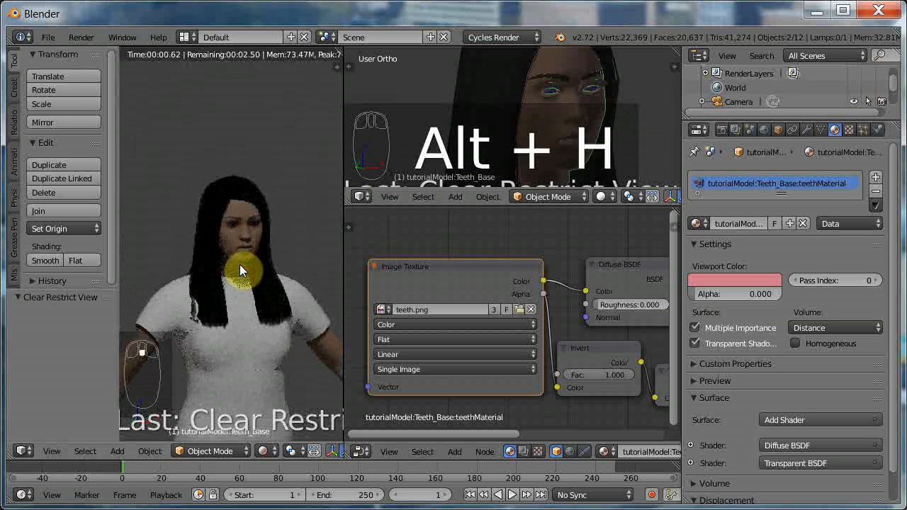
shift+scroll(239, 264, down, 5)
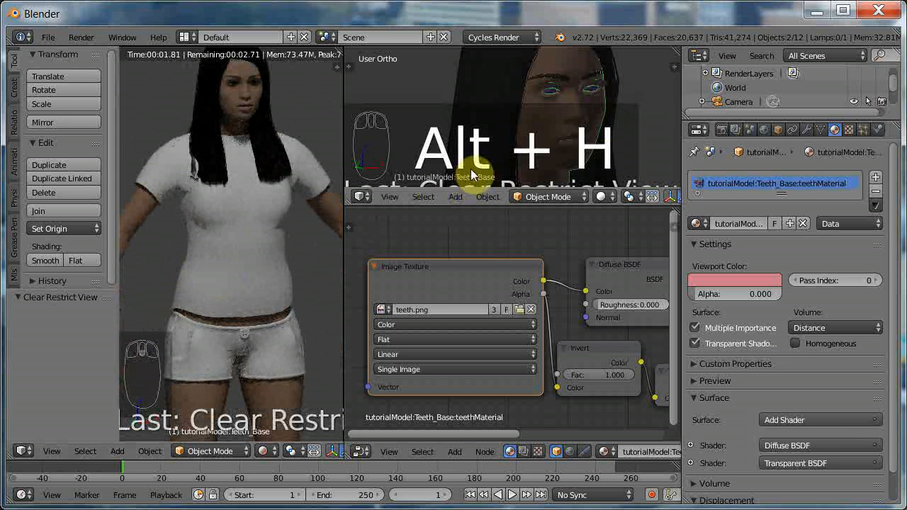
Enable nodes on the T-shirt's BlueTShirt material, replace its default nodes with the copied eyelash node setup and widen the Image Texture node.
scroll(515, 124, down, 4)
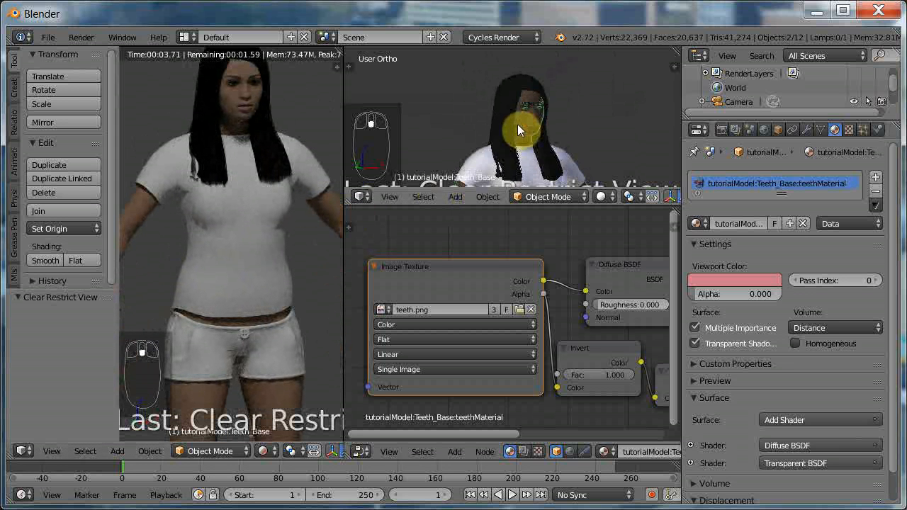
scroll(521, 130, up, 3)
right_click(518, 132)
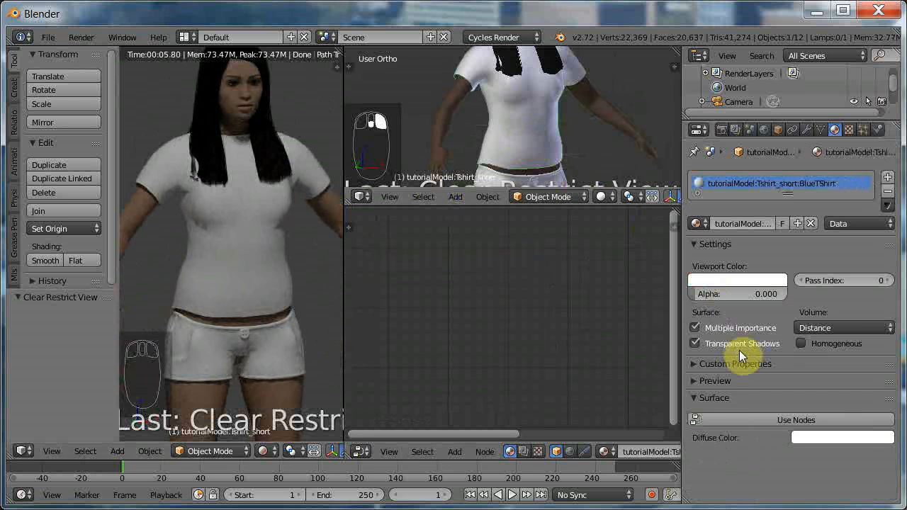
click(779, 419)
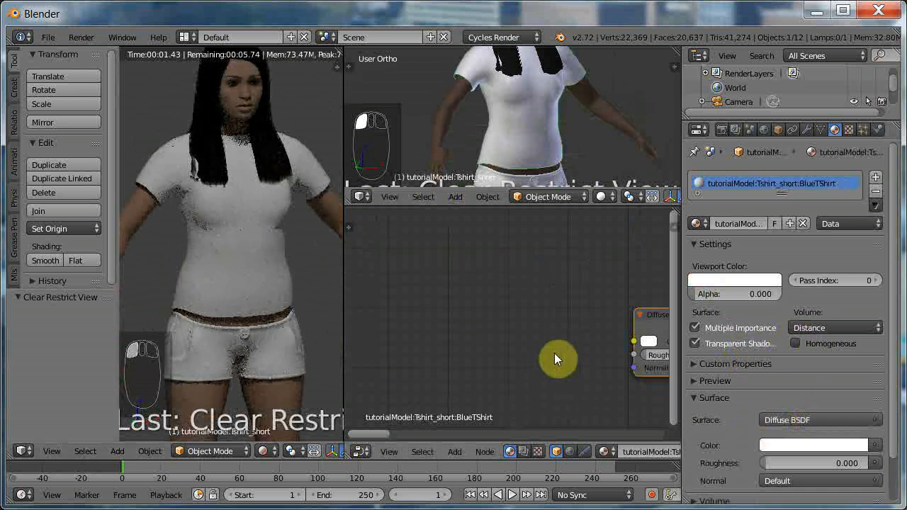
key(x)
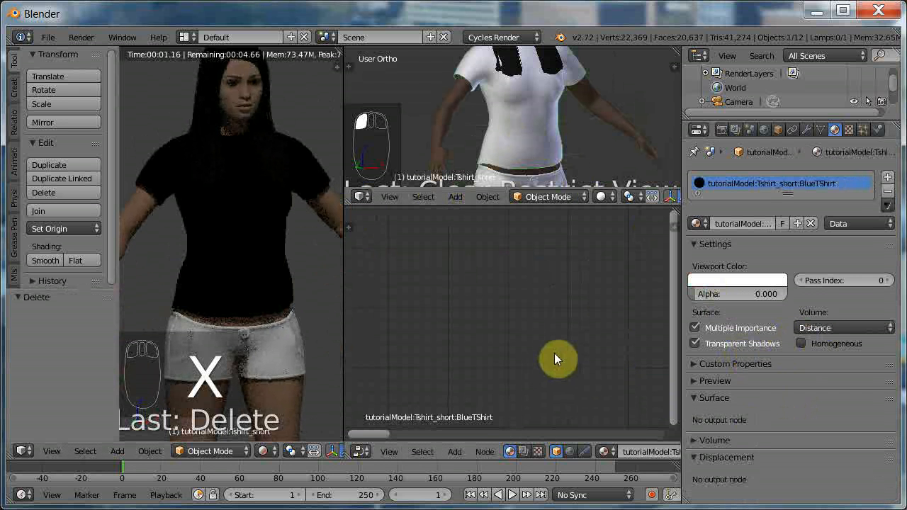
key(ctrl+v)
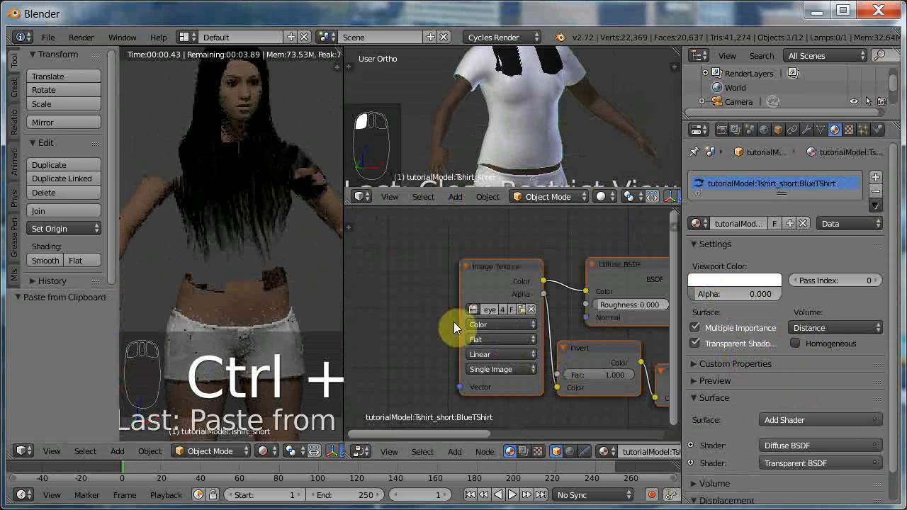
drag(460, 322, 356, 307)
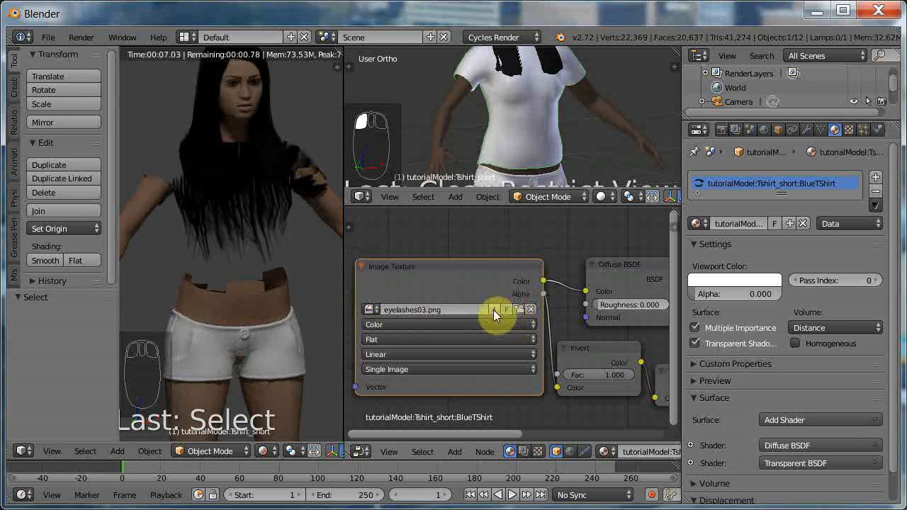
Load tshirt_texture_blue.png as a single-user image in the T-shirt's Image Texture node and tint the material's viewport color blue.
click(492, 310)
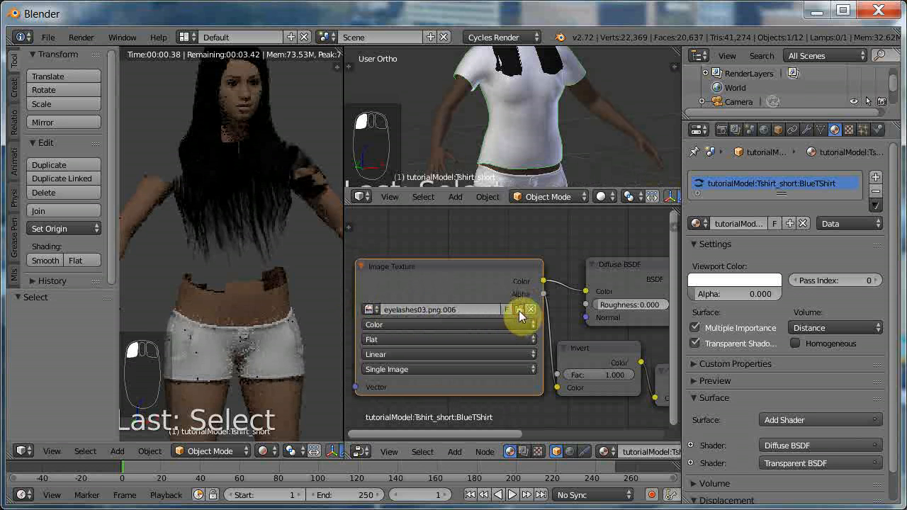
click(518, 311)
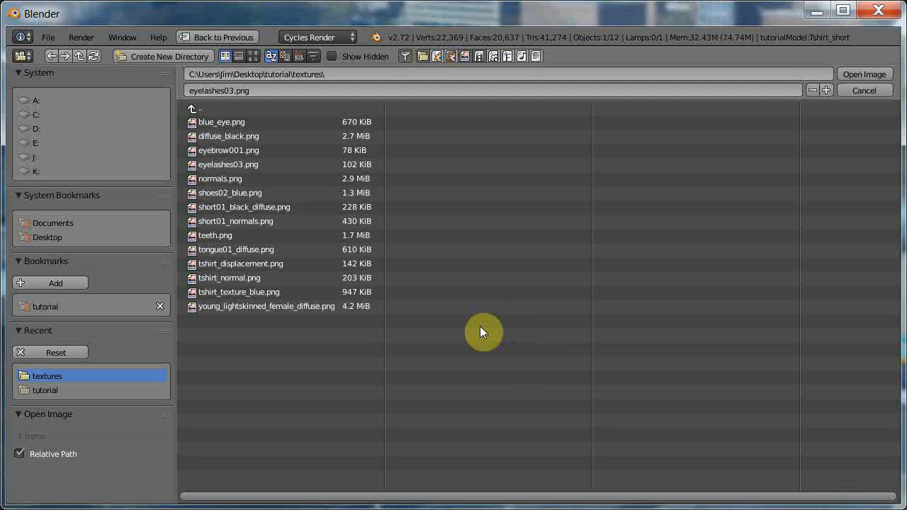
click(240, 291)
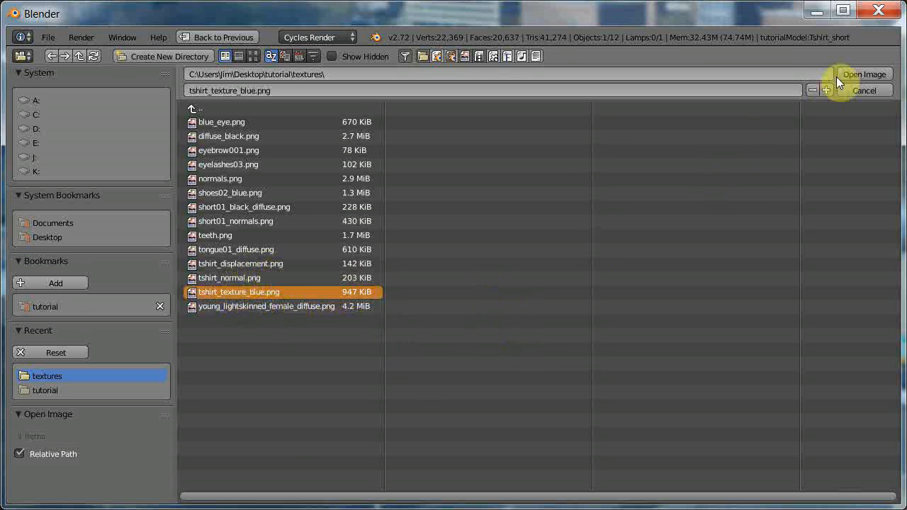
click(855, 71)
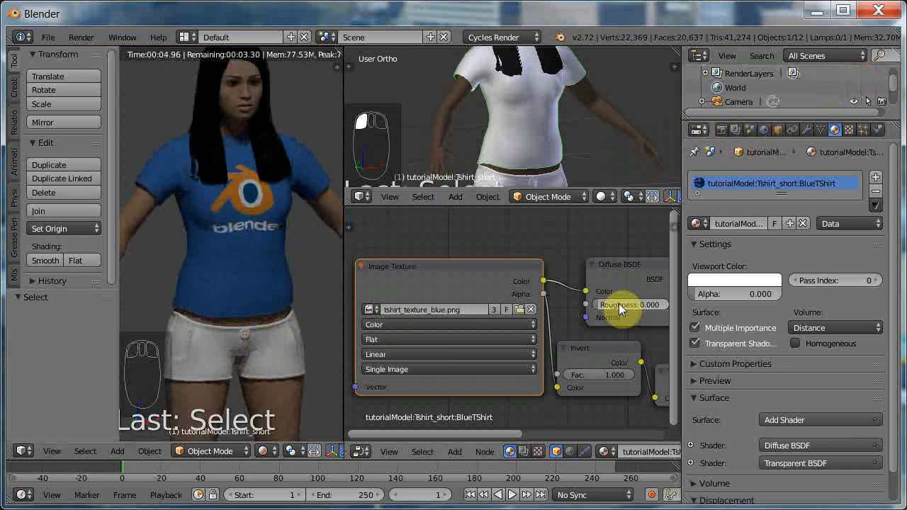
click(736, 278)
mouse_move(708, 142)
mouse_down()
mouse_move(727, 123)
mouse_move(737, 126)
mouse_up()
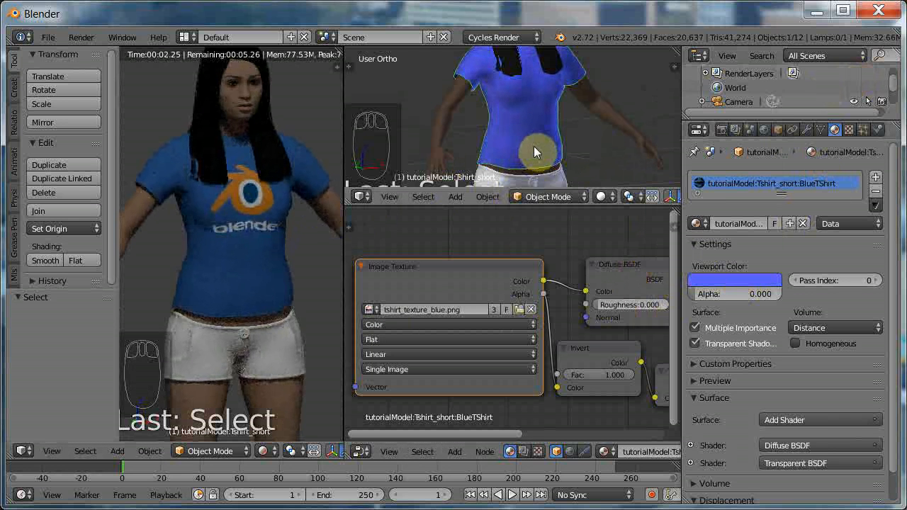
Enable nodes on the shorts' short01blacksatin material, replace its default nodes with the copied eyelash setup and widen the Image Texture node.
ctrl+scroll(531, 143, down, 4)
right_click(493, 125)
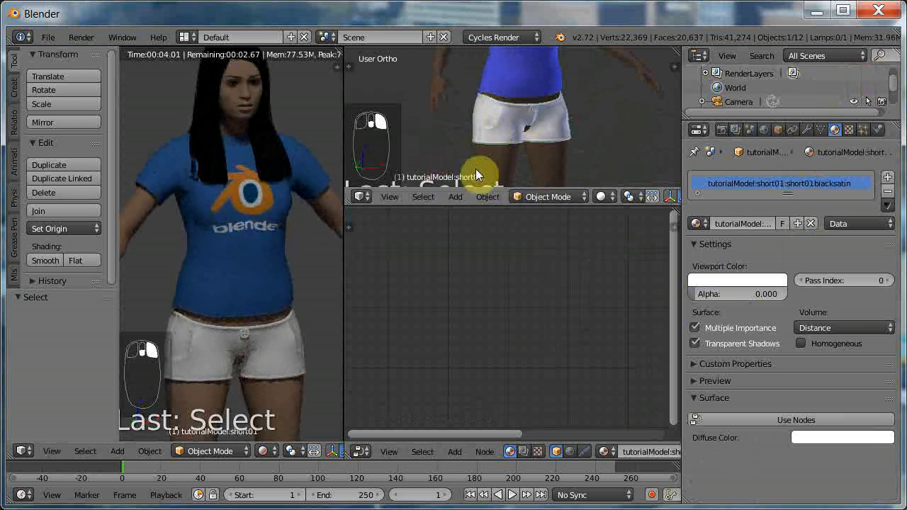
click(809, 420)
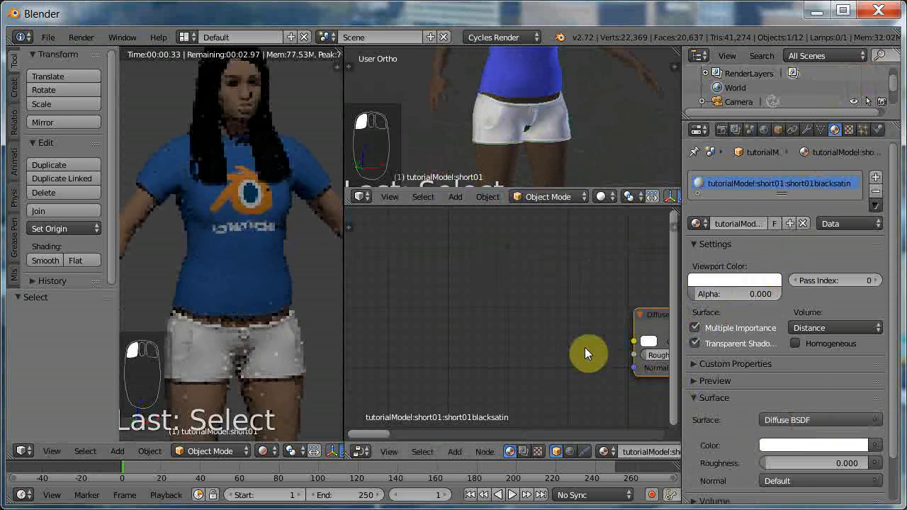
key(x)
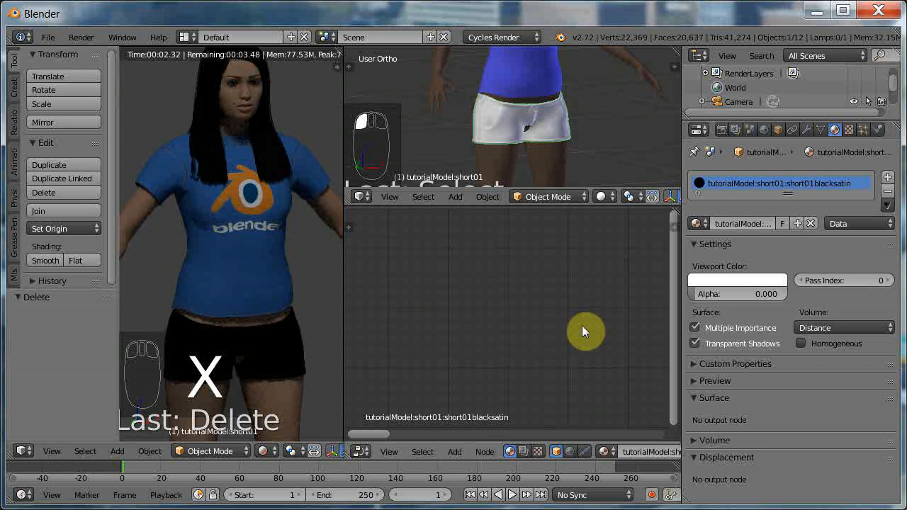
key(ctrl+v)
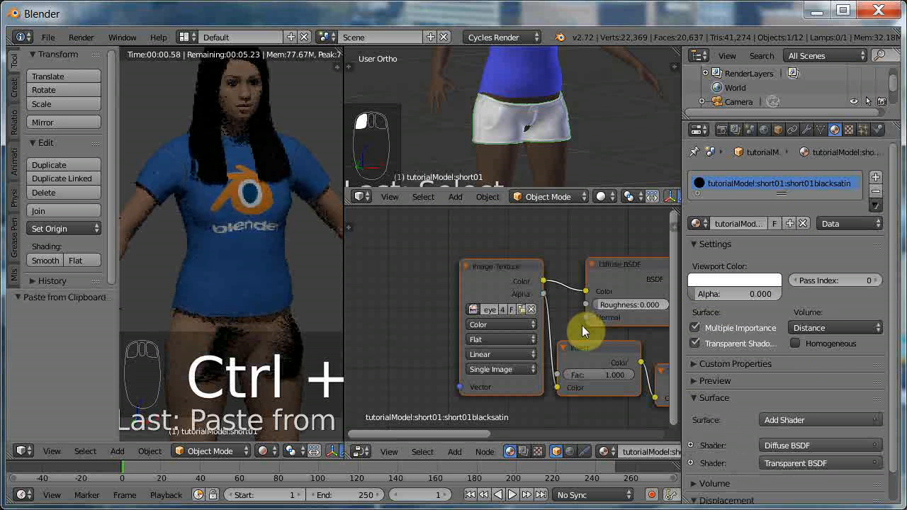
drag(458, 292, 369, 298)
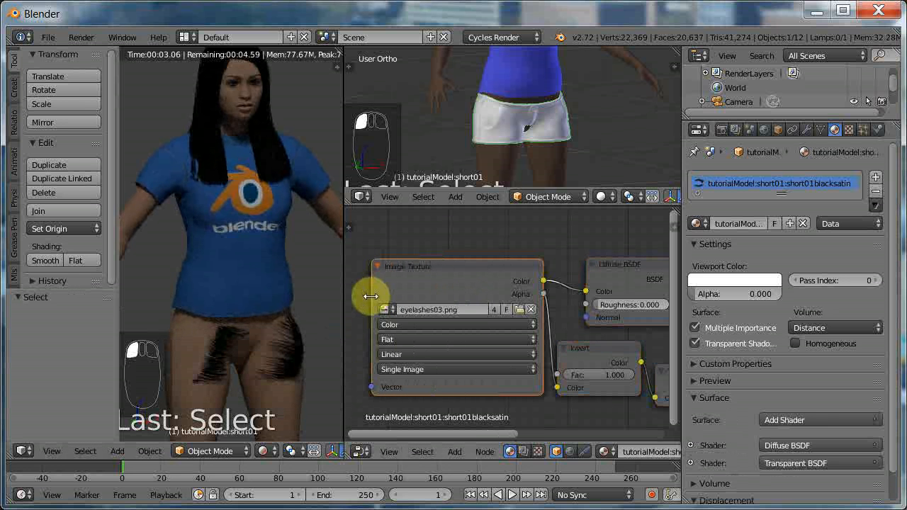
Load short01_black_diffuse.png as a single-user image in the shorts' Image Texture node and darken the material's viewport color to near black.
click(493, 310)
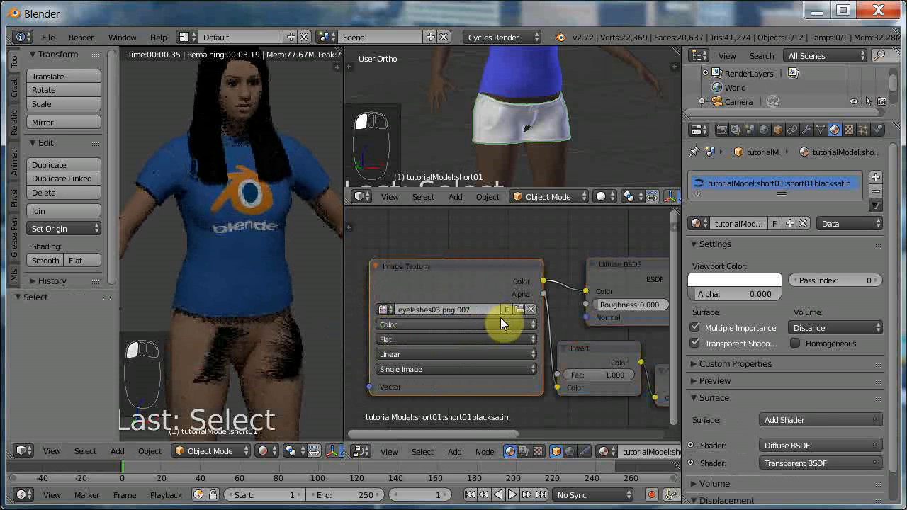
click(519, 309)
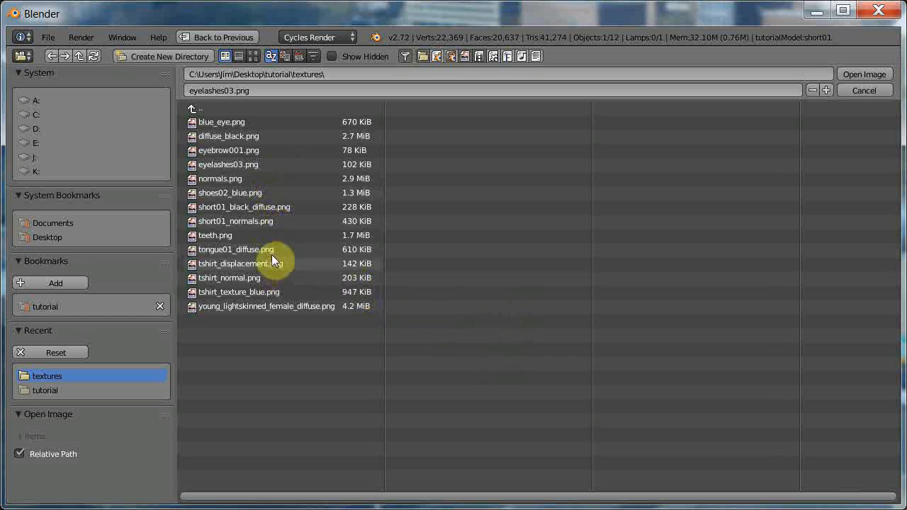
click(262, 211)
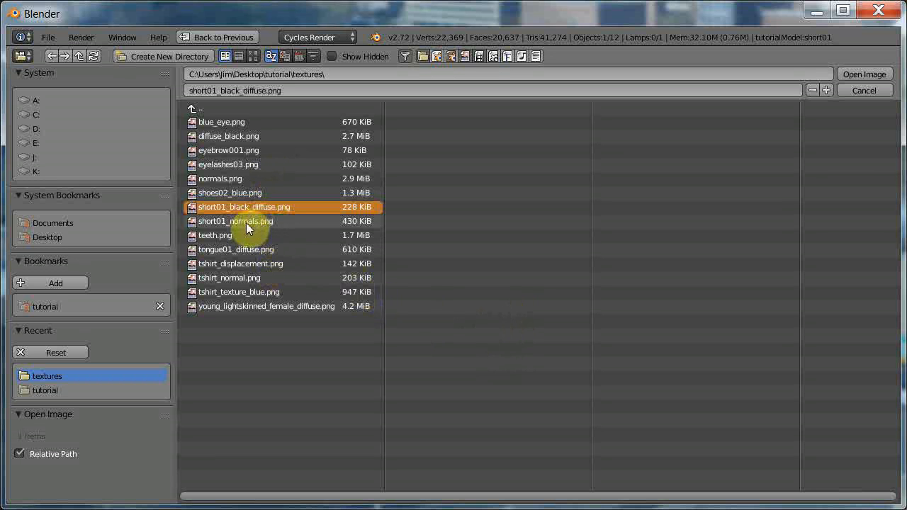
click(858, 72)
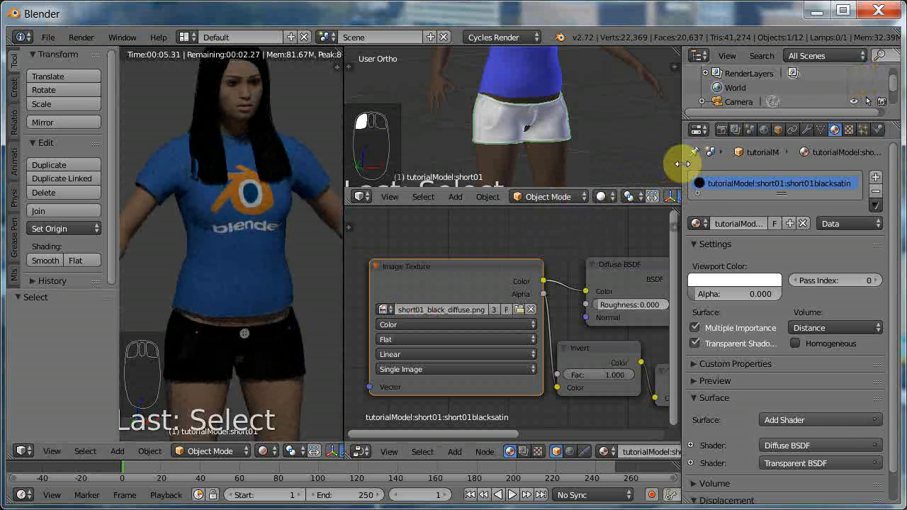
click(759, 282)
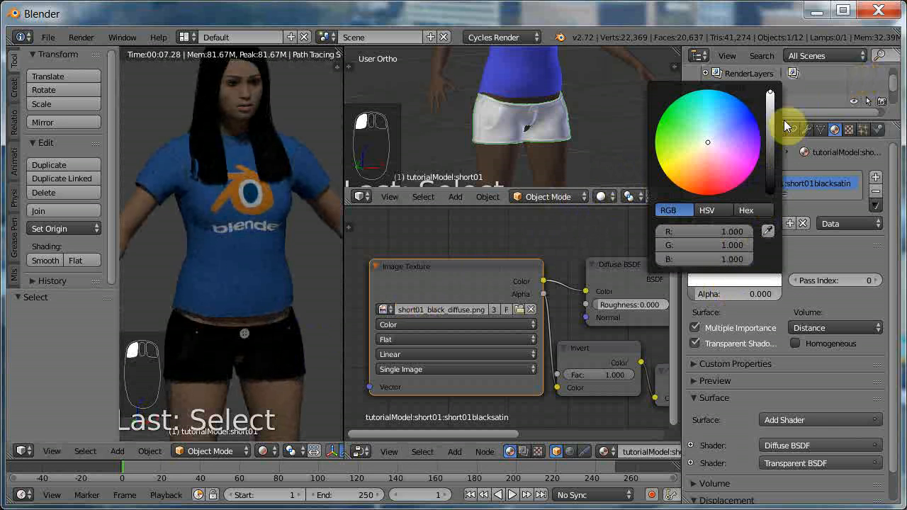
drag(772, 96, 771, 182)
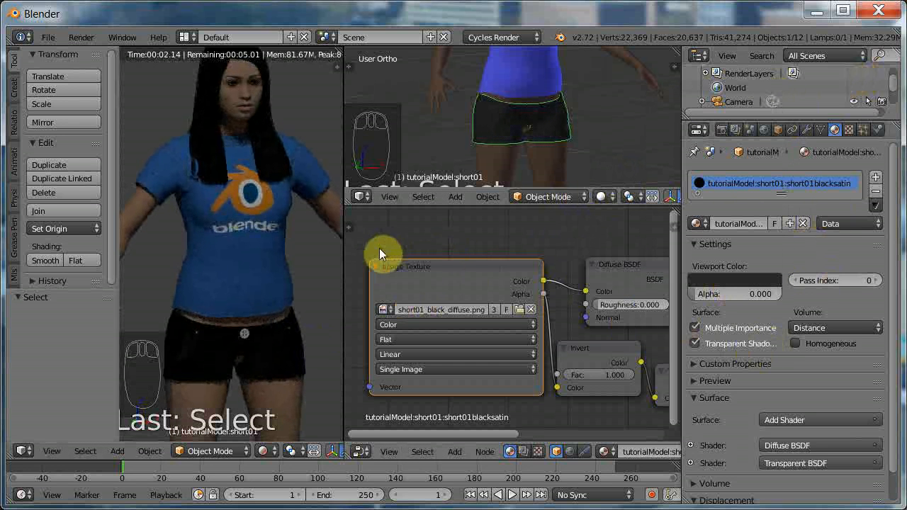
Enable nodes on the shoes' BlueSportShoes material, replace its default nodes with the copied eyelash setup and widen the Image Texture node.
middle_drag(279, 329, 276, 316)
shift+scroll(280, 308, down, 12)
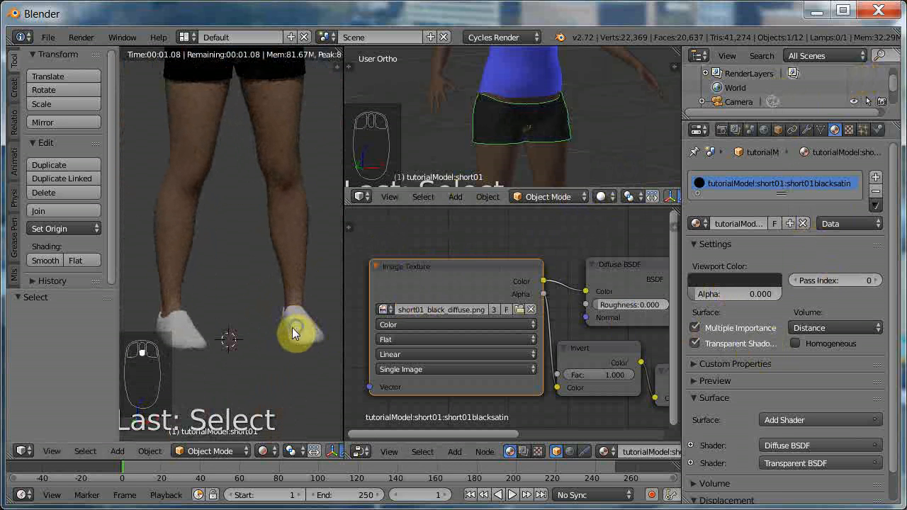
right_click(292, 327)
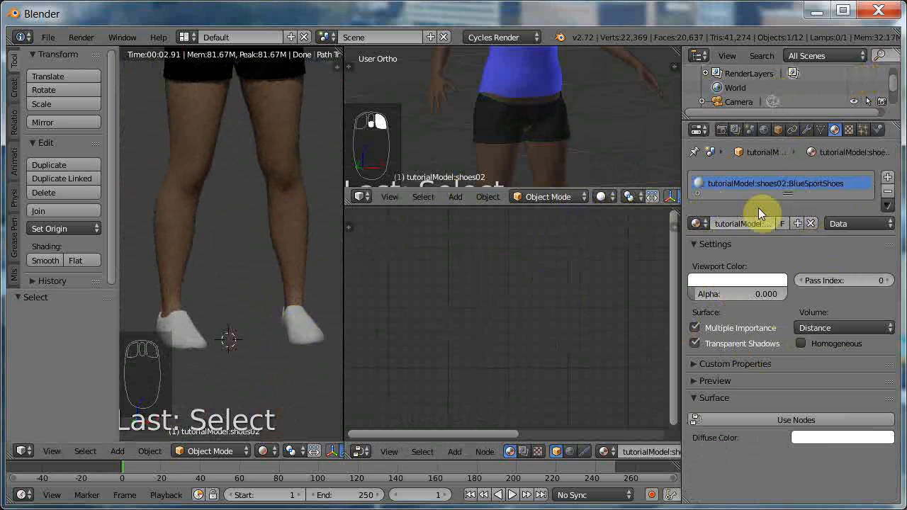
click(796, 420)
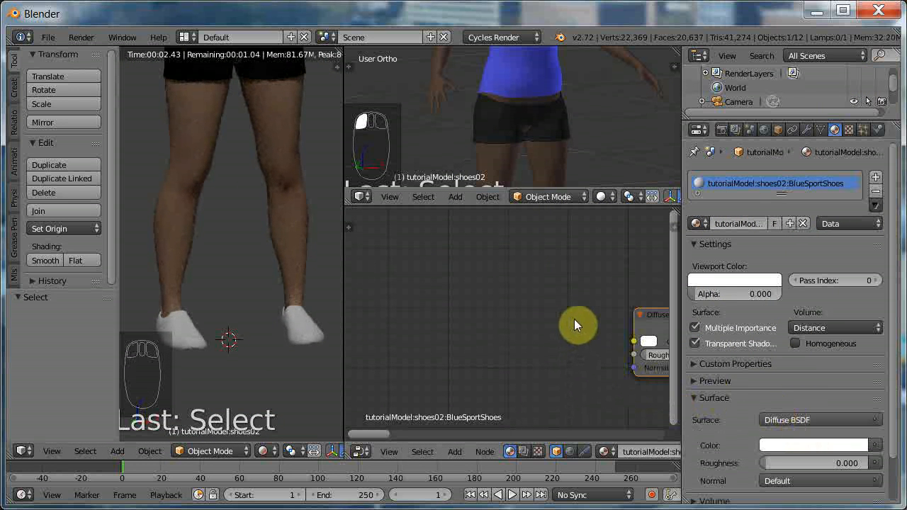
key(x)
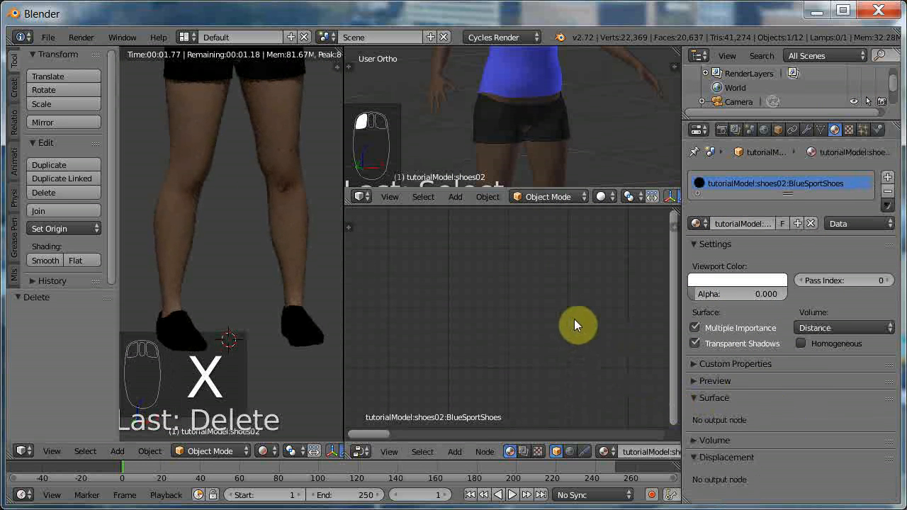
key(ctrl+v)
drag(461, 331, 369, 326)
Make the shoe material's texture image single-user and load shoes02_blue.png from the textures folder.
click(494, 309)
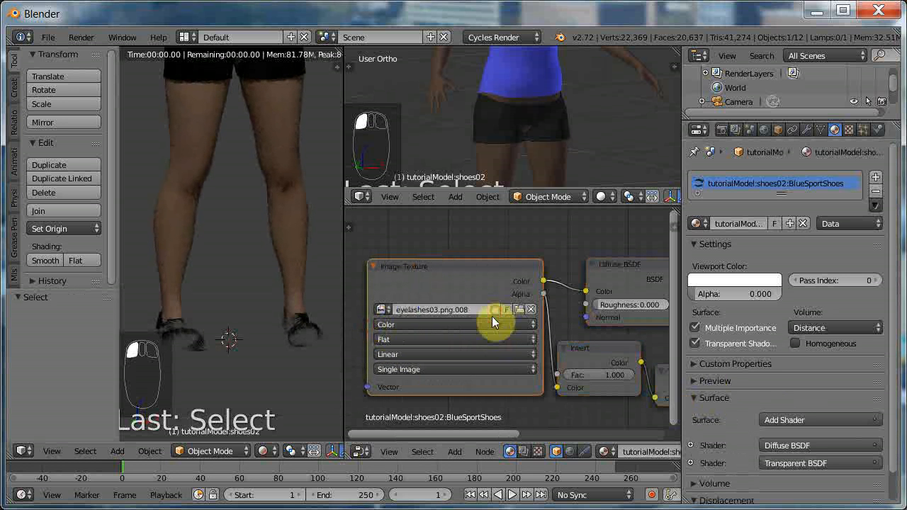
click(519, 309)
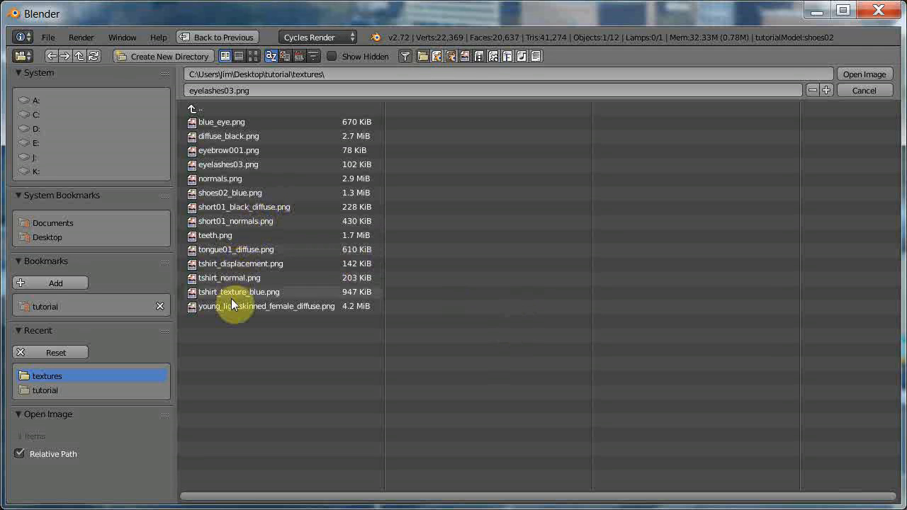
click(231, 194)
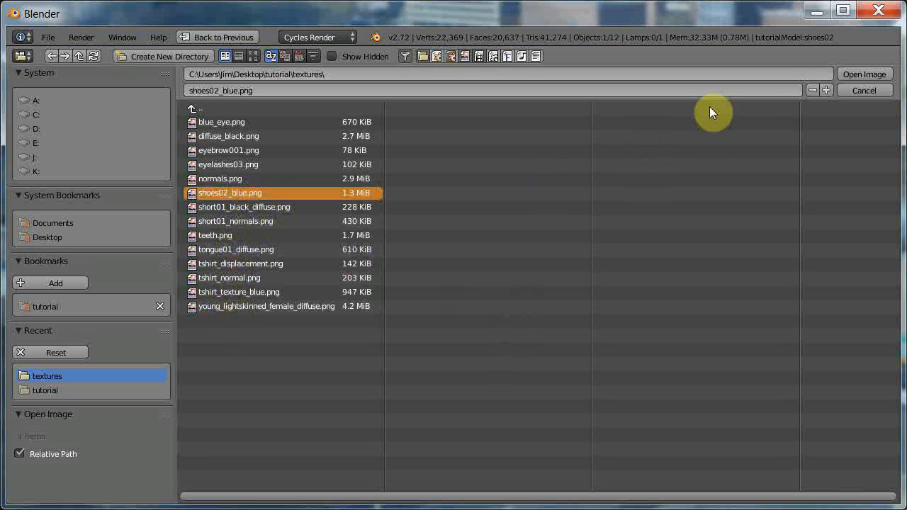
click(859, 72)
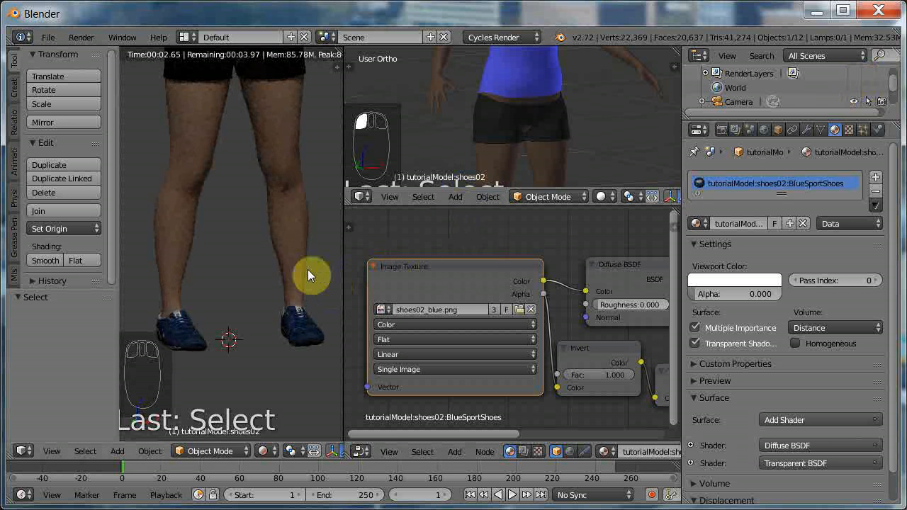
Merge the upper viewport and node editor away so the rendered 3D view fills their space, and widen it toward the properties editor.
scroll(269, 191, down, 5)
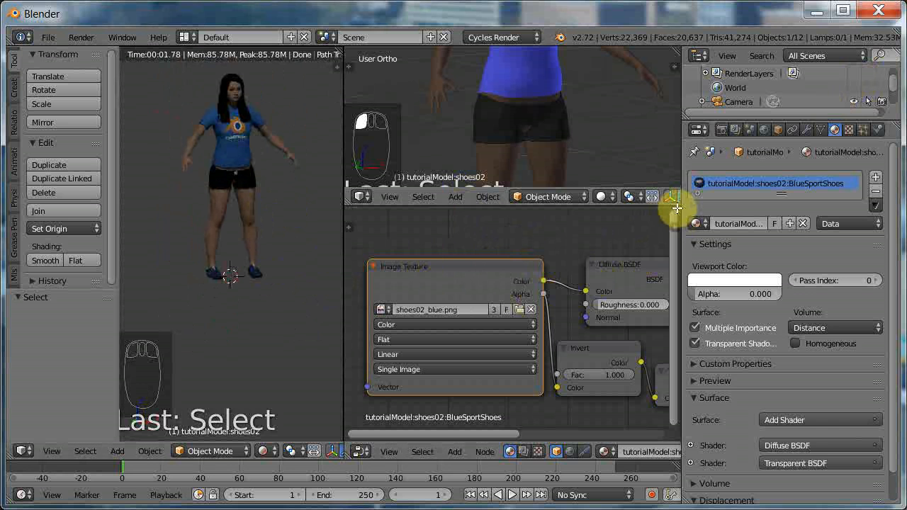
drag(676, 208, 670, 186)
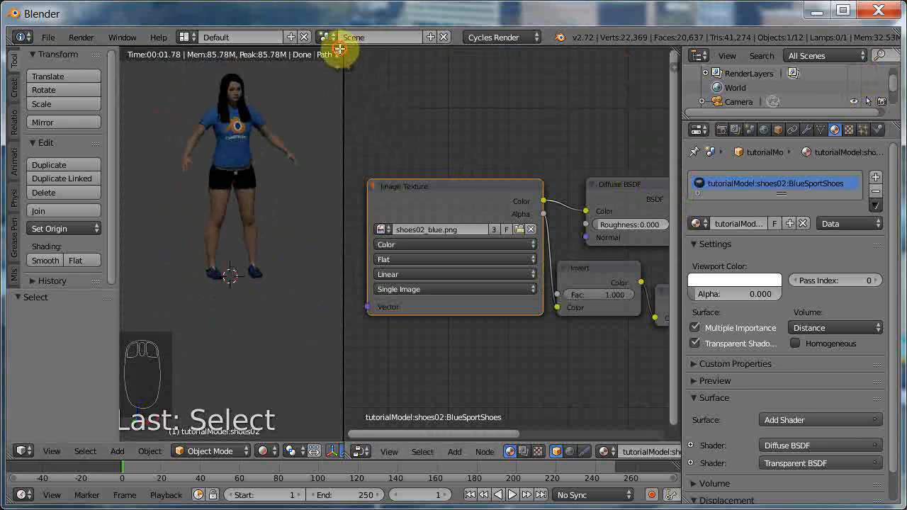
drag(340, 49, 375, 61)
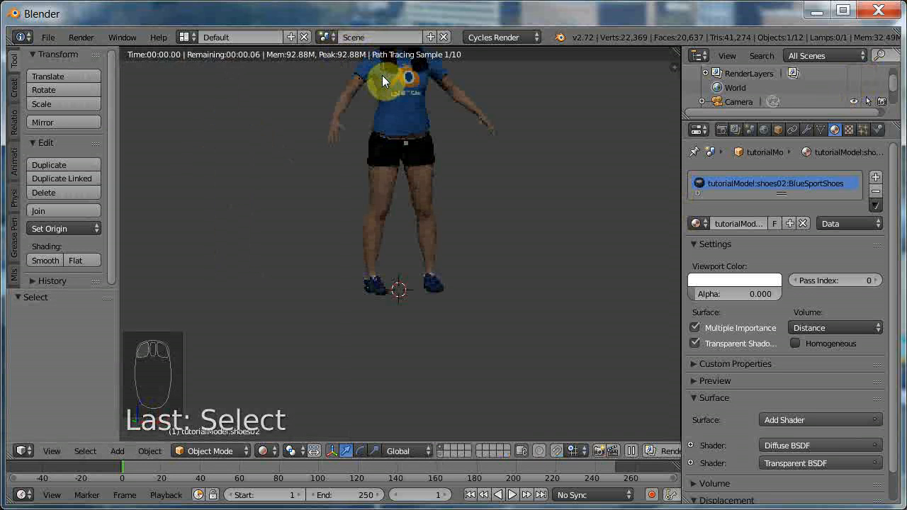
shift+scroll(518, 256, up, 6)
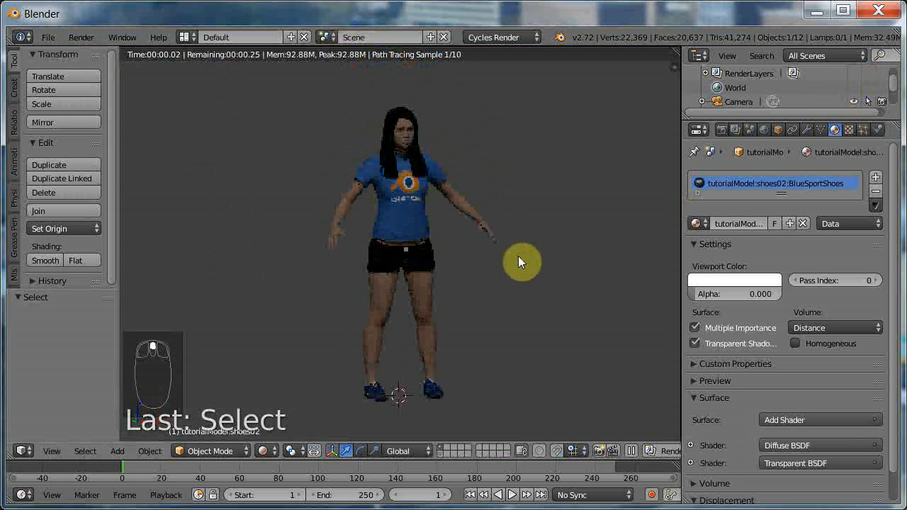
middle_drag(526, 304, 499, 324)
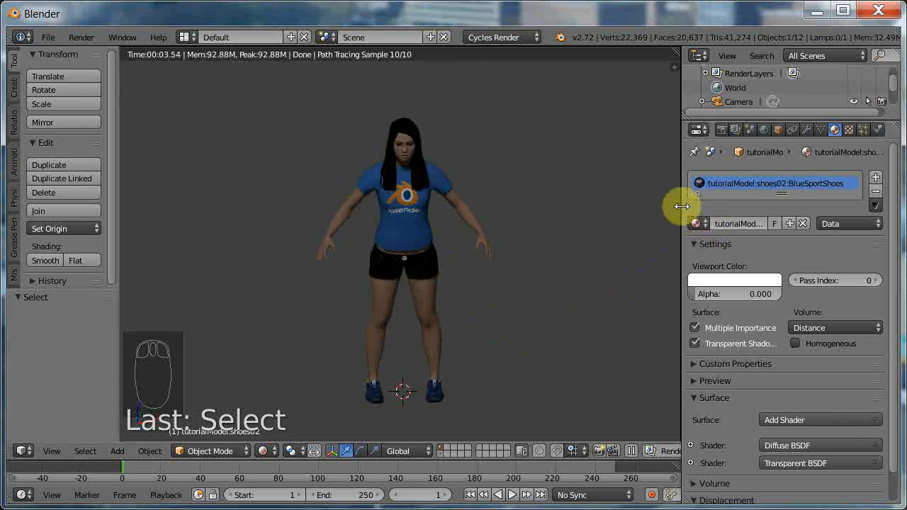
drag(680, 206, 730, 206)
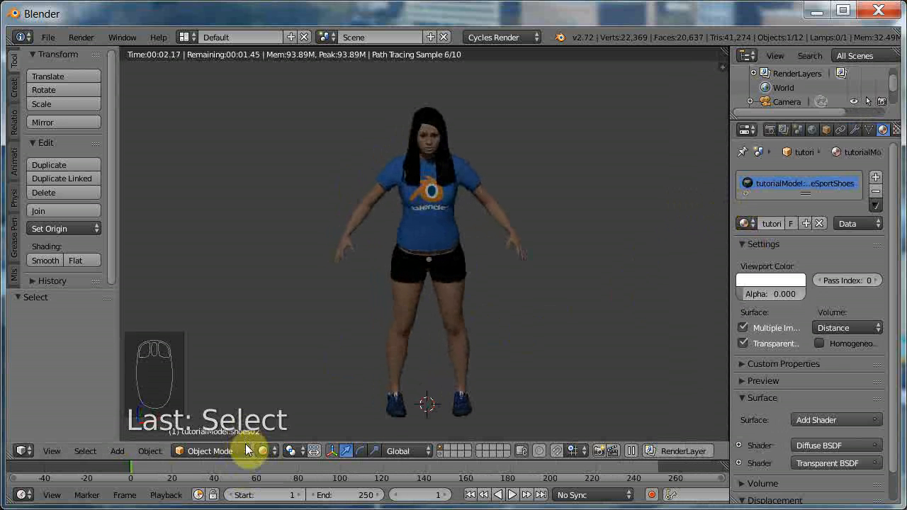
Switch the viewport shading to Solid and set the BlueSportShoes material's viewport color to blue (R 0.075, G 0.058, B 1.000).
click(266, 451)
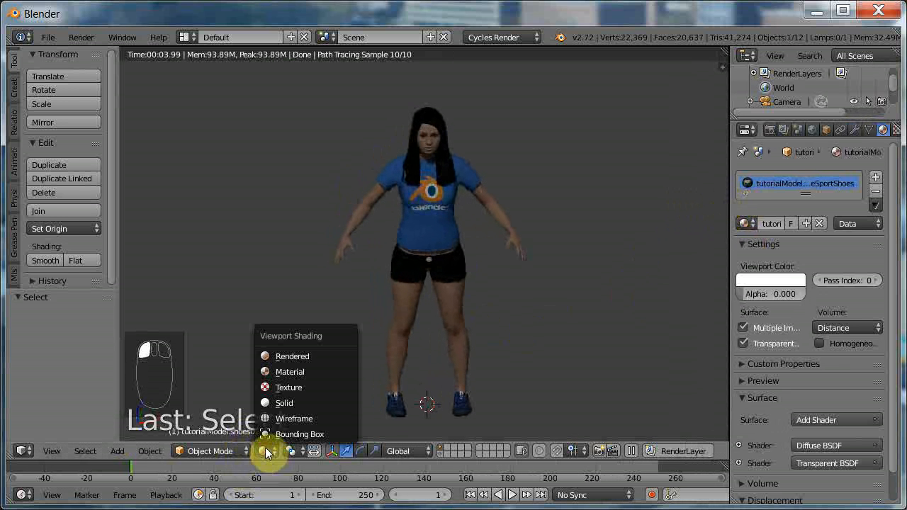
click(285, 403)
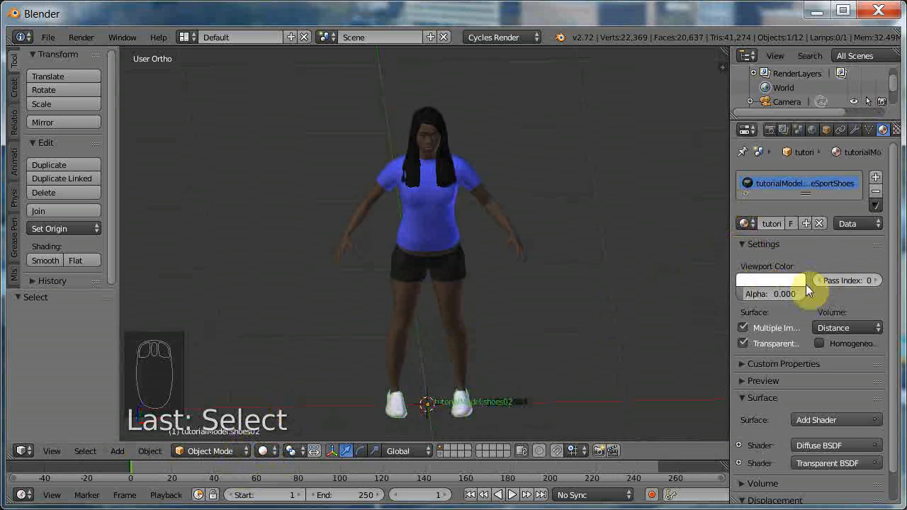
click(778, 280)
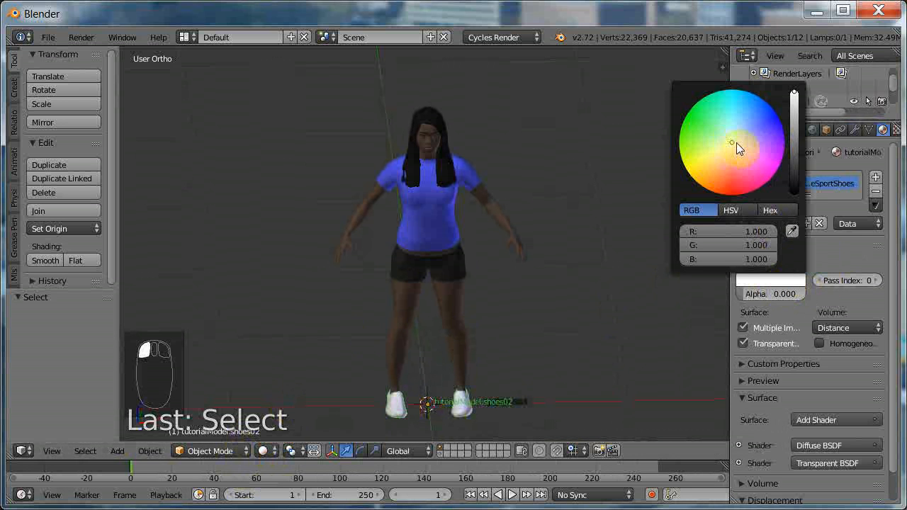
drag(736, 142, 767, 125)
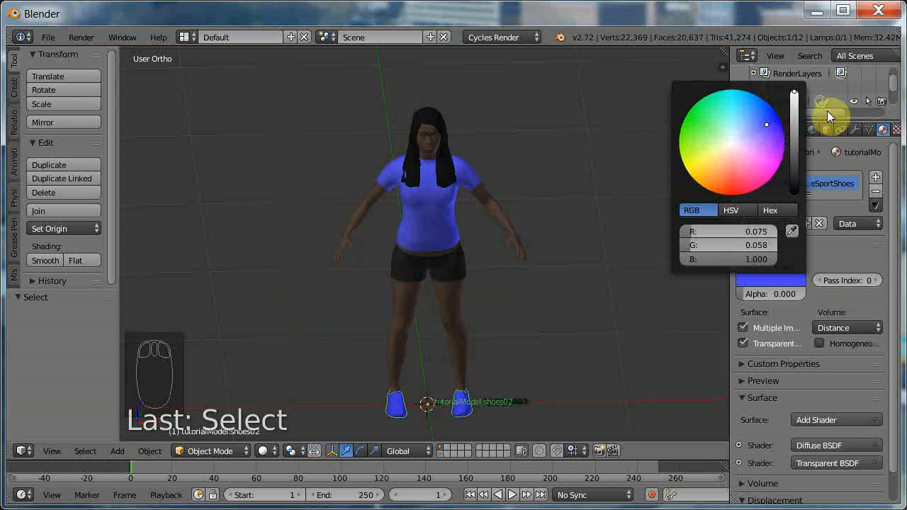
mouse_move(540, 265)
middle_down()
mouse_move(575, 262)
mouse_move(564, 222)
mouse_move(481, 236)
mouse_move(472, 270)
mouse_move(588, 263)
mouse_move(530, 266)
middle_up()
scroll(539, 281, down, 2)
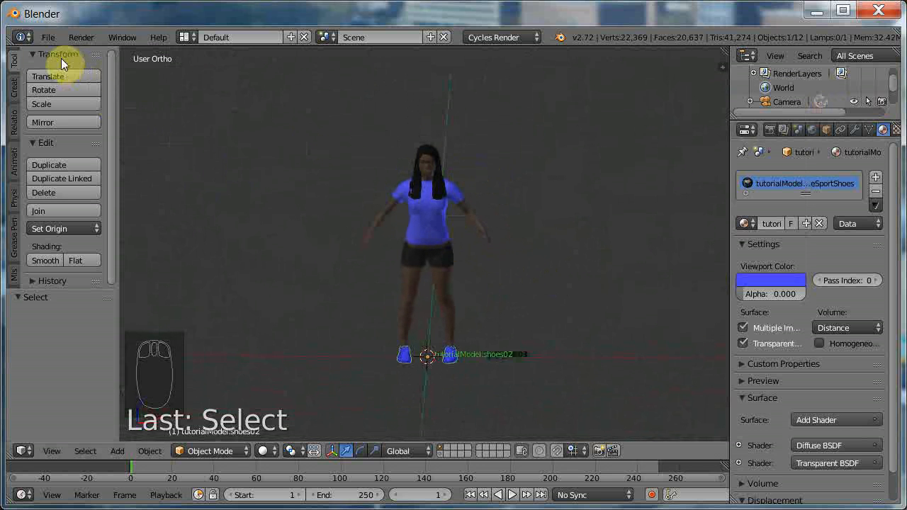
Save the Blender file as tutorial.001.blend in the bookmarked tutorial folder.
click(47, 38)
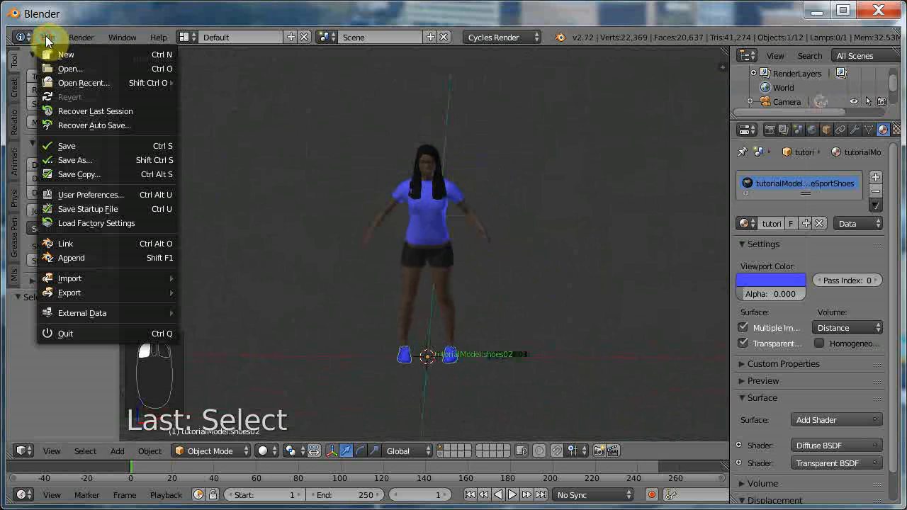
click(83, 147)
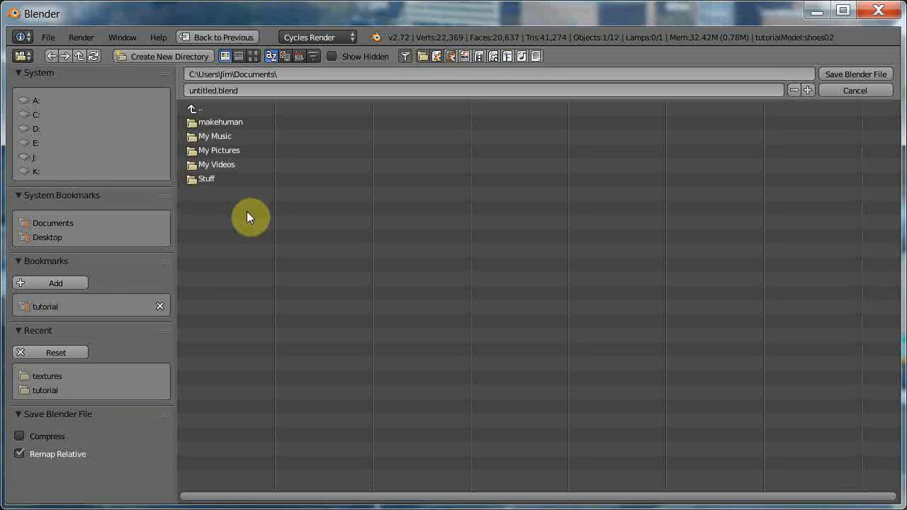
click(59, 306)
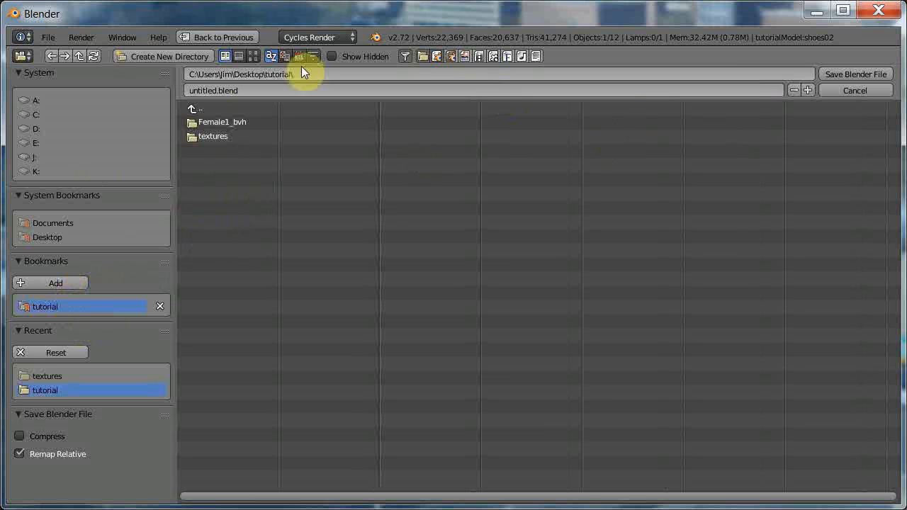
click(207, 92)
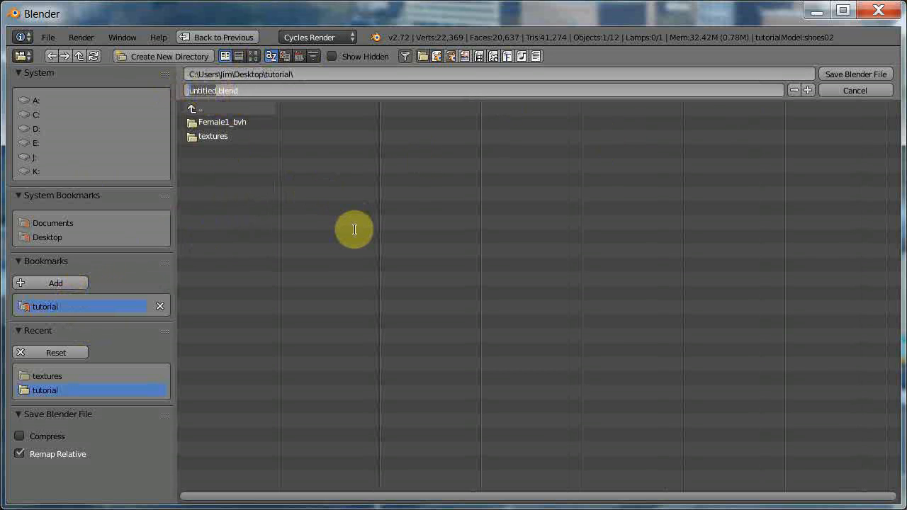
text(tutorial)
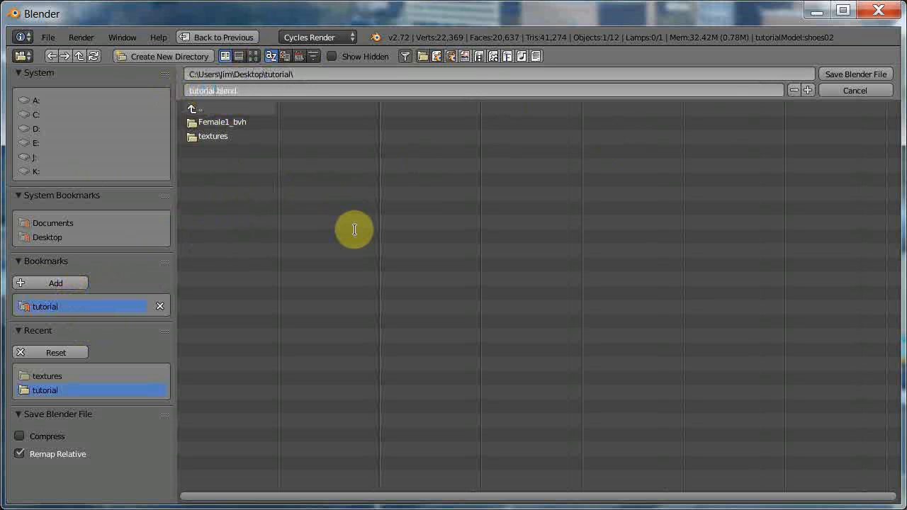
text(.001)
click(860, 74)
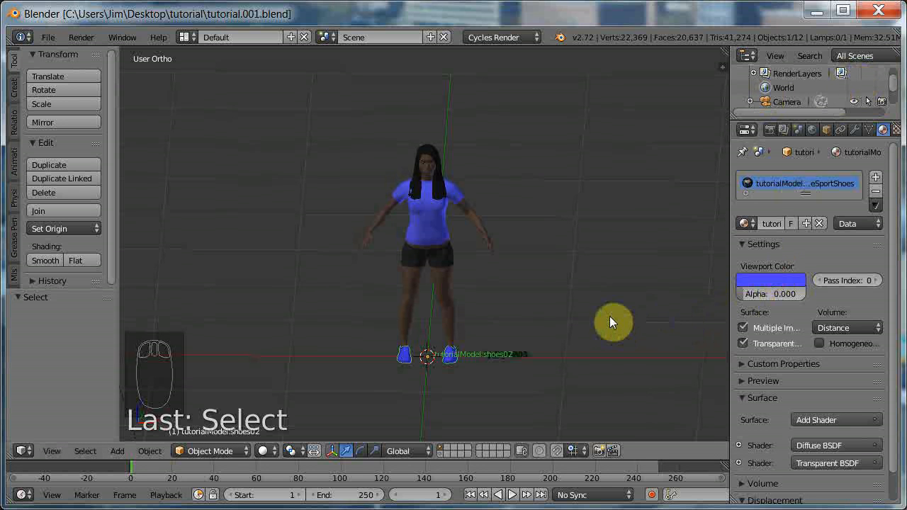
Change the 3D view to perspective, enable Lock Camera to View and look through the camera.
scroll(605, 317, down, 1)
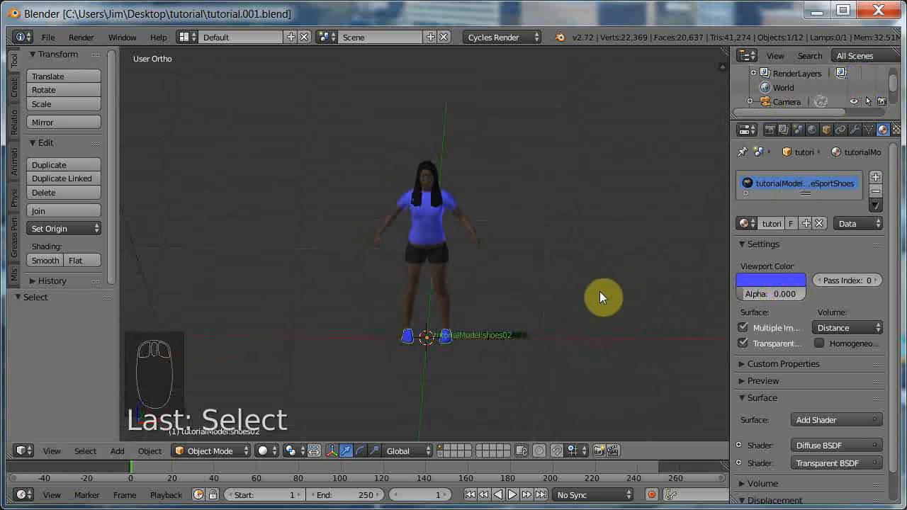
key(KP_5)
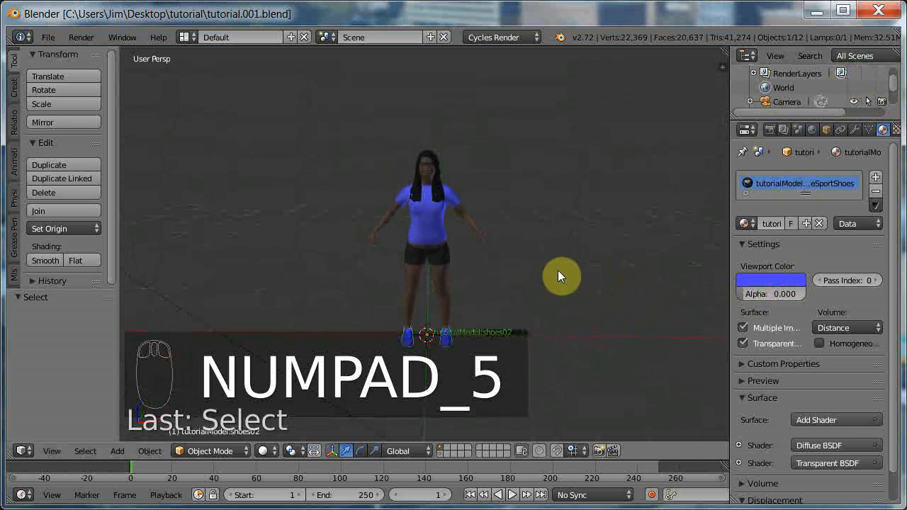
key(n)
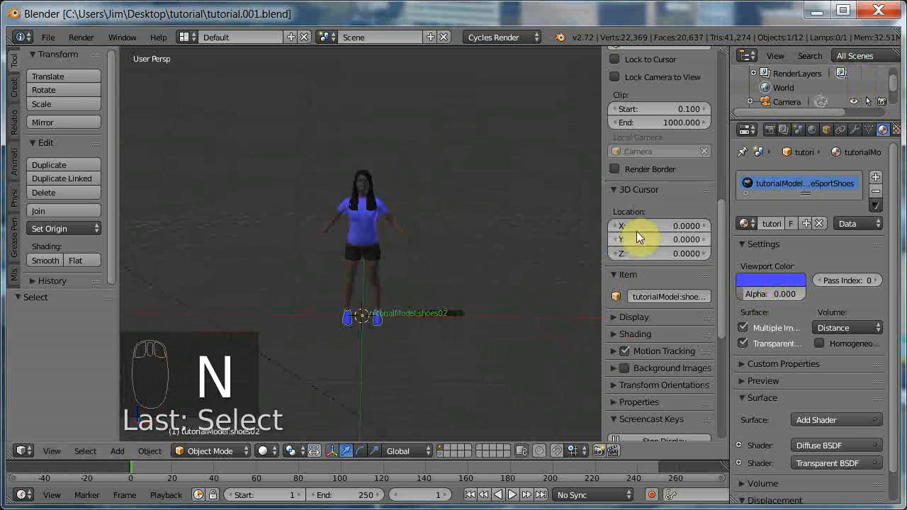
scroll(627, 236, up, 2)
scroll(626, 241, up, 5)
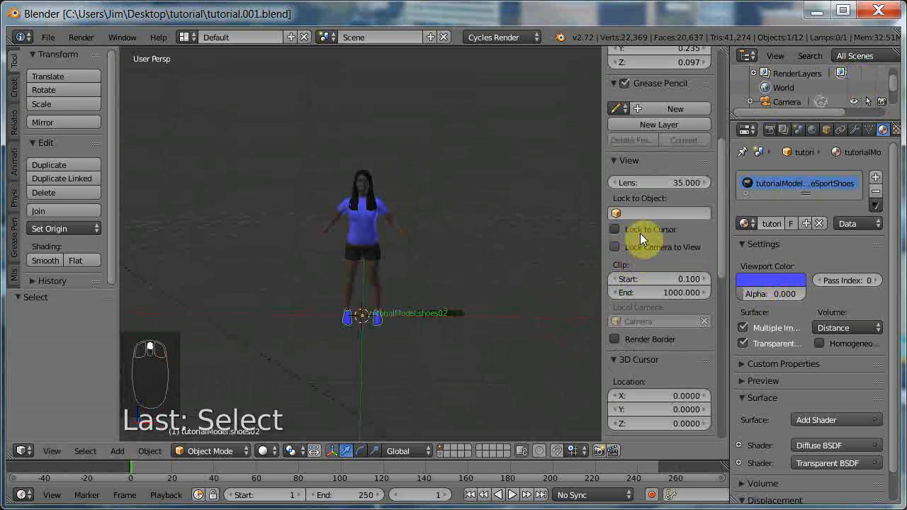
click(614, 246)
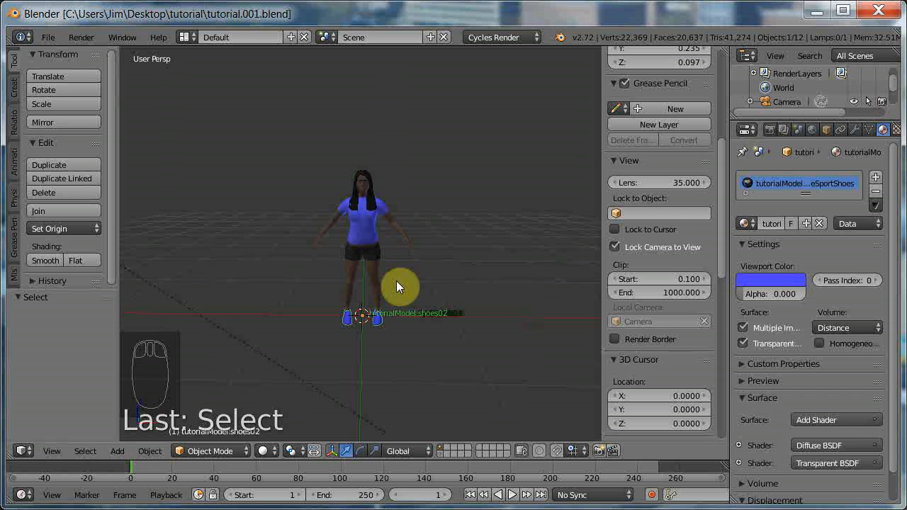
key(KP_0)
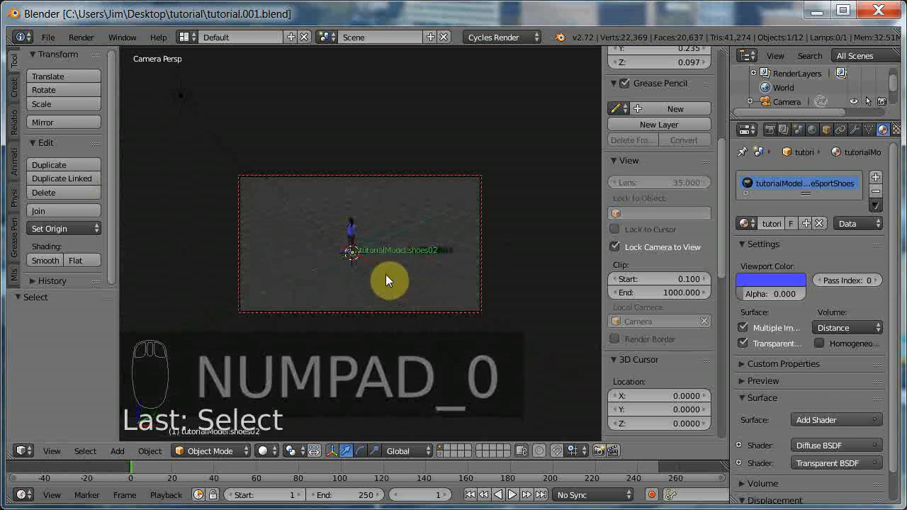
Reposition the locked camera to frame the character closely at a front three-quarter angle, and disable Lock Camera to View.
middle_drag(385, 275, 343, 231)
right_click(342, 231)
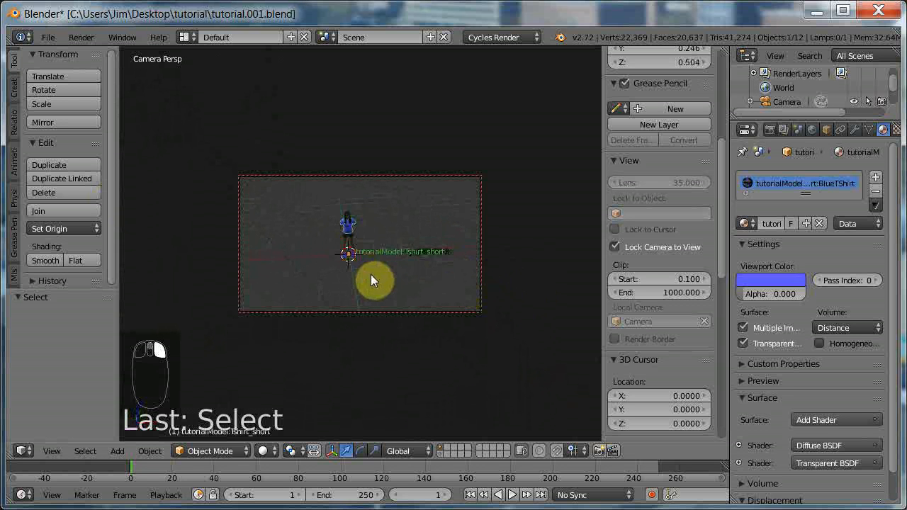
middle_drag(414, 289, 378, 286)
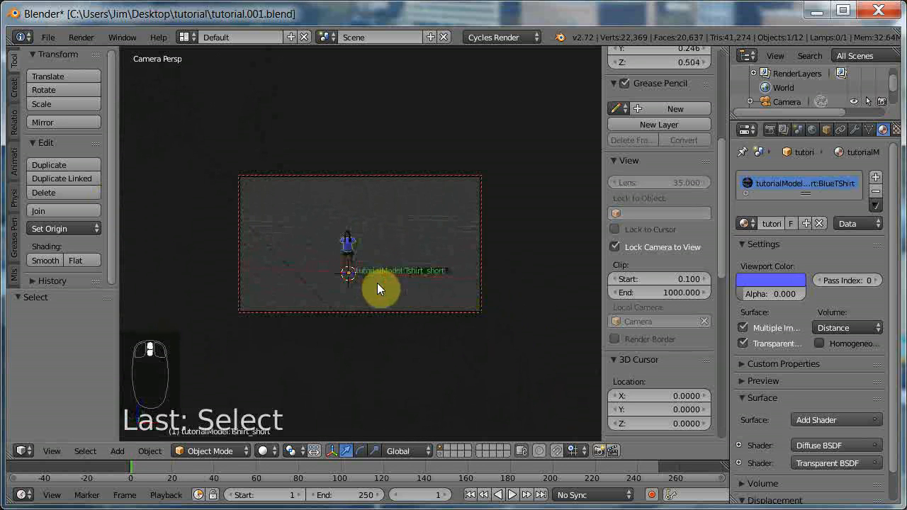
ctrl+scroll(377, 282, up, 1)
ctrl+scroll(378, 282, down, 3)
ctrl+scroll(377, 282, up, 1)
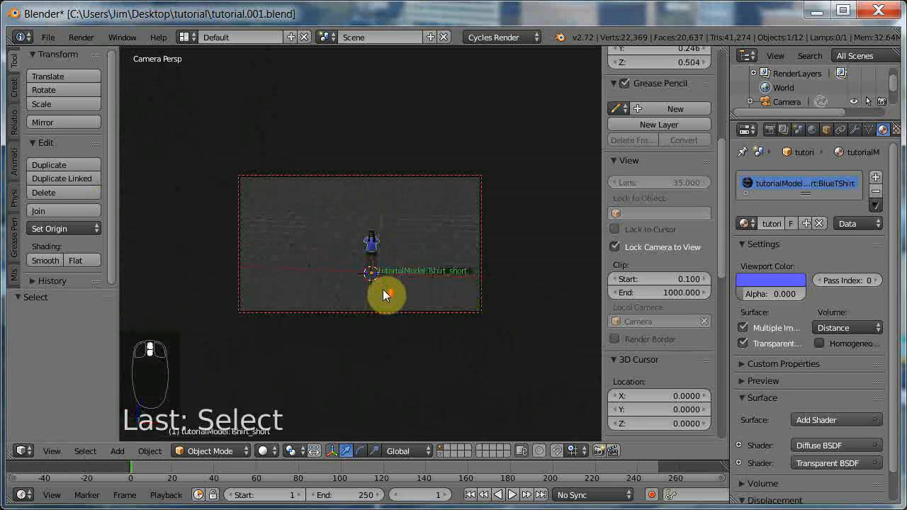
scroll(383, 289, up, 8)
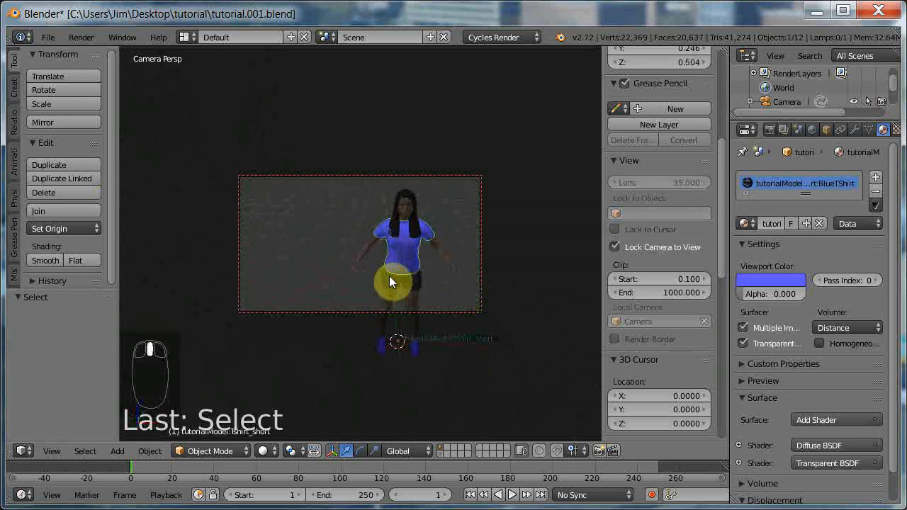
middle_drag(389, 282, 435, 285)
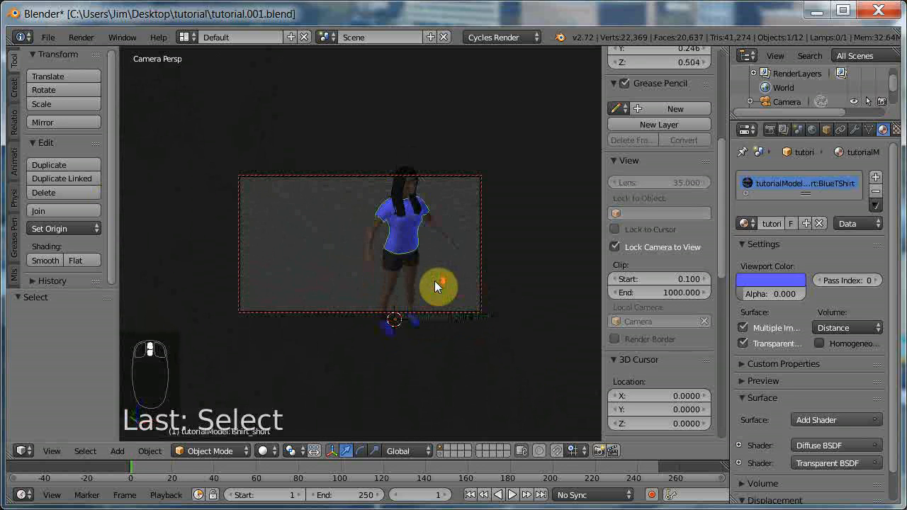
shift+scroll(435, 281, up, 1)
ctrl+scroll(436, 281, down, 2)
ctrl+scroll(436, 281, up, 3)
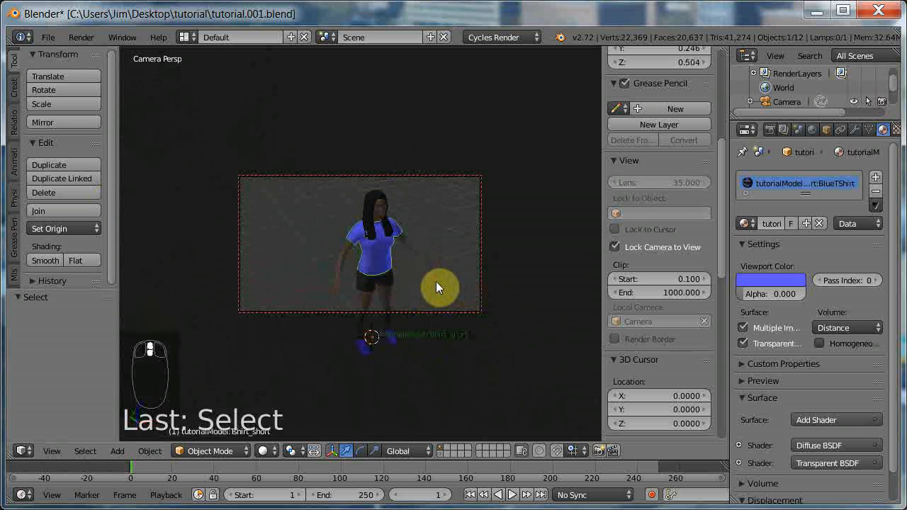
shift+scroll(436, 281, down, 3)
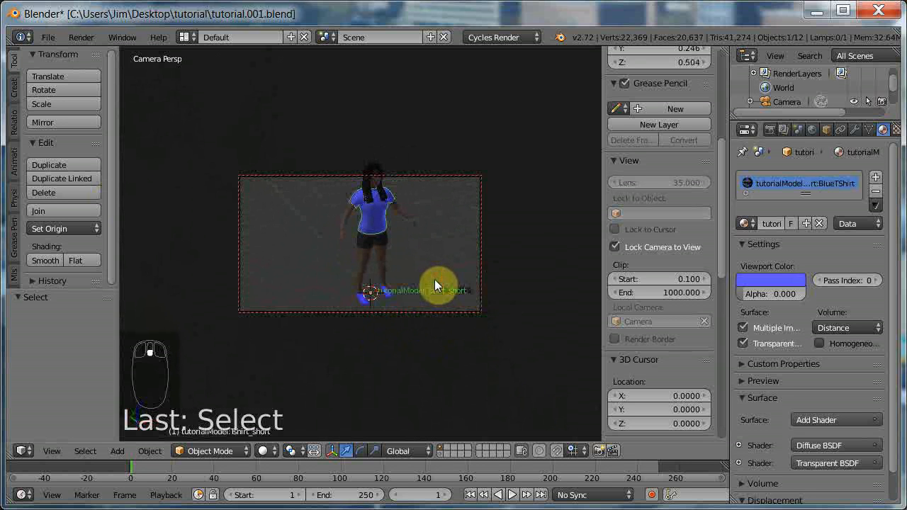
shift+scroll(434, 280, up, 2)
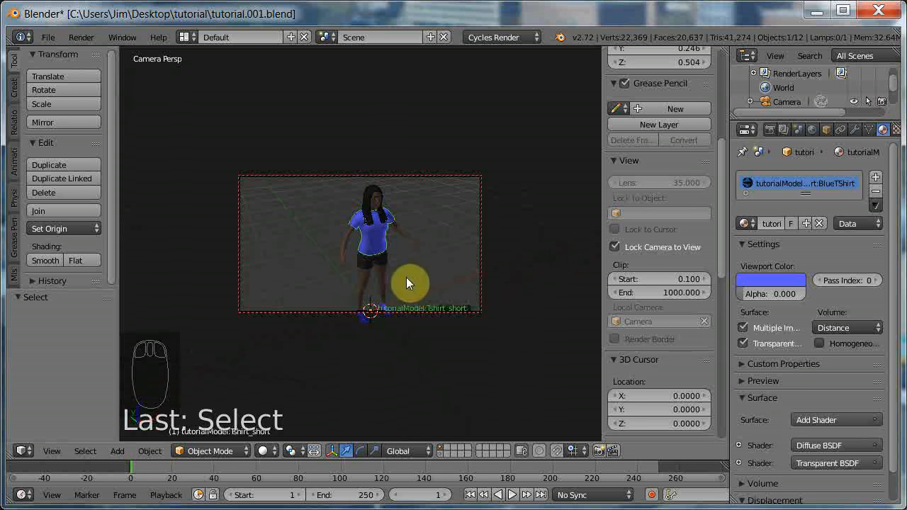
click(613, 246)
Leave the camera view, show only the layer containing the armature and select the tutorialModel rig.
scroll(456, 294, down, 3)
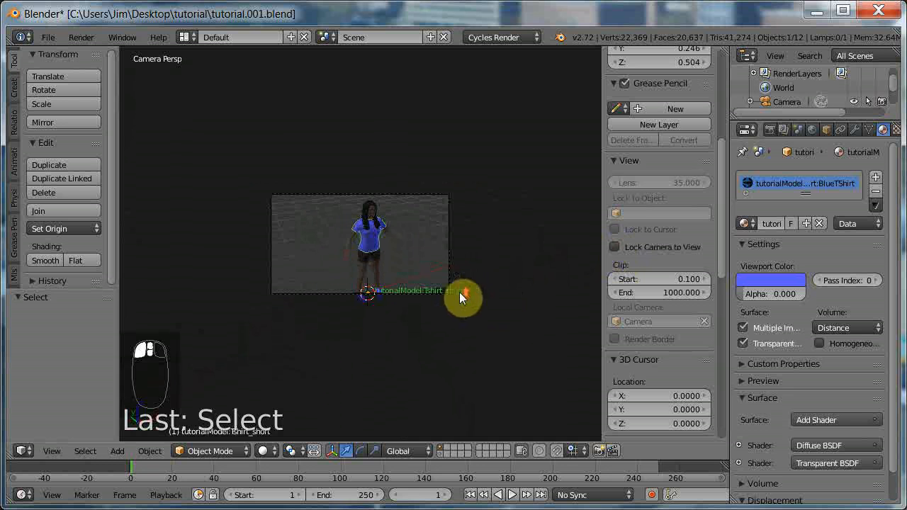
middle_drag(477, 286, 424, 300)
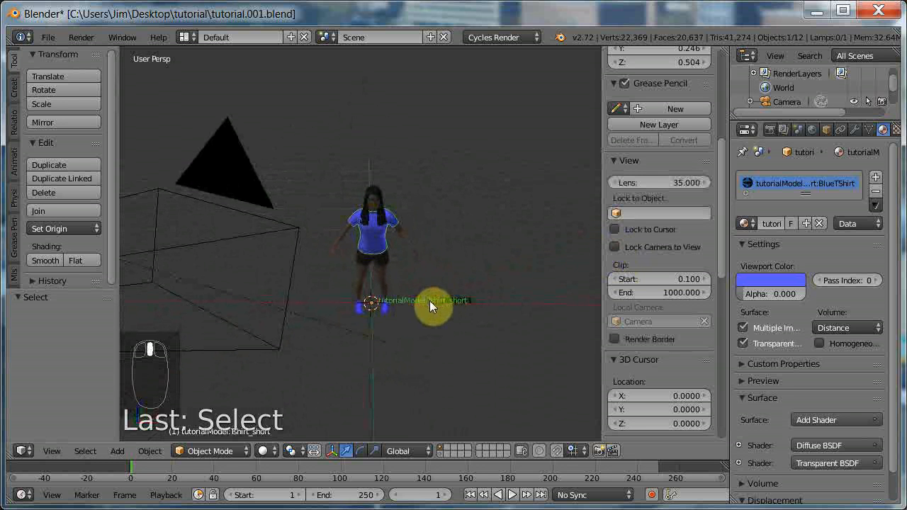
click(437, 455)
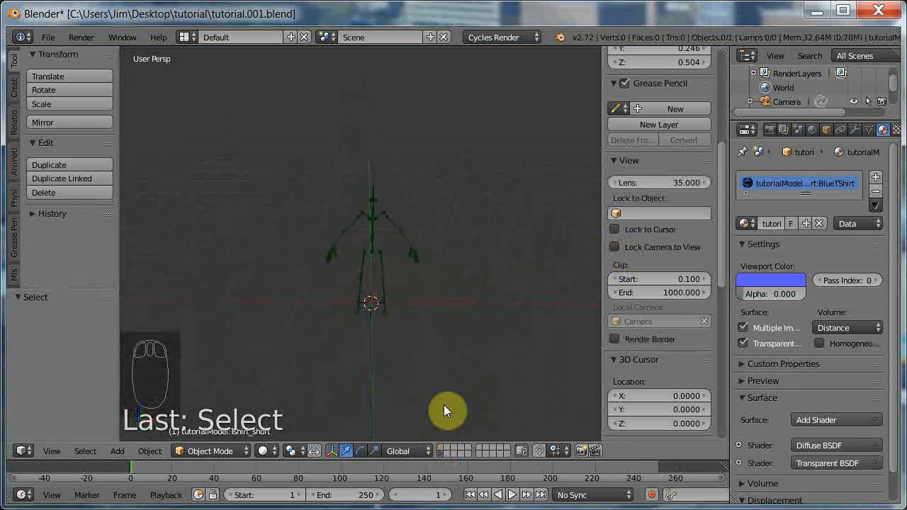
right_click(347, 232)
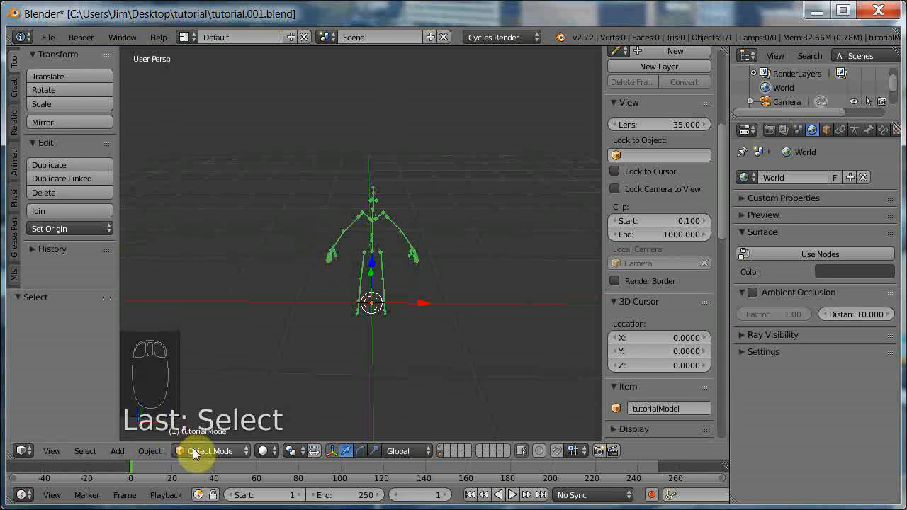
click(222, 453)
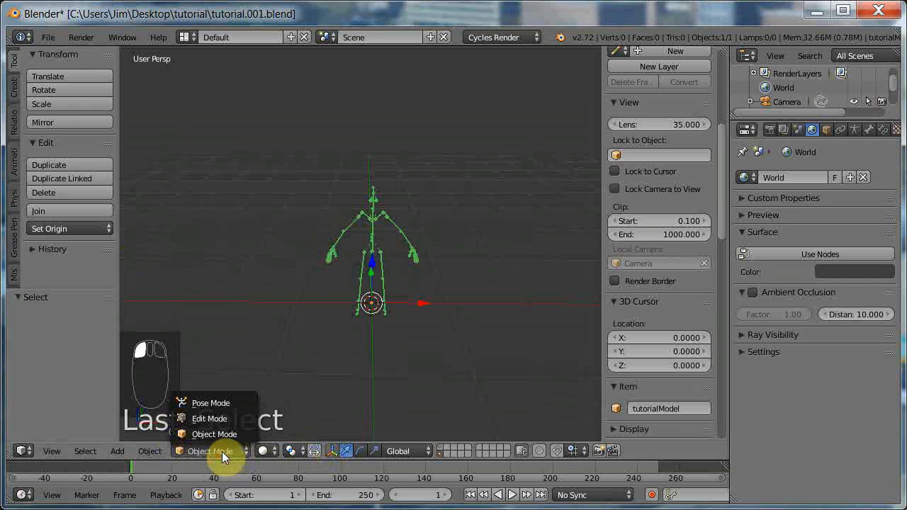
click(212, 402)
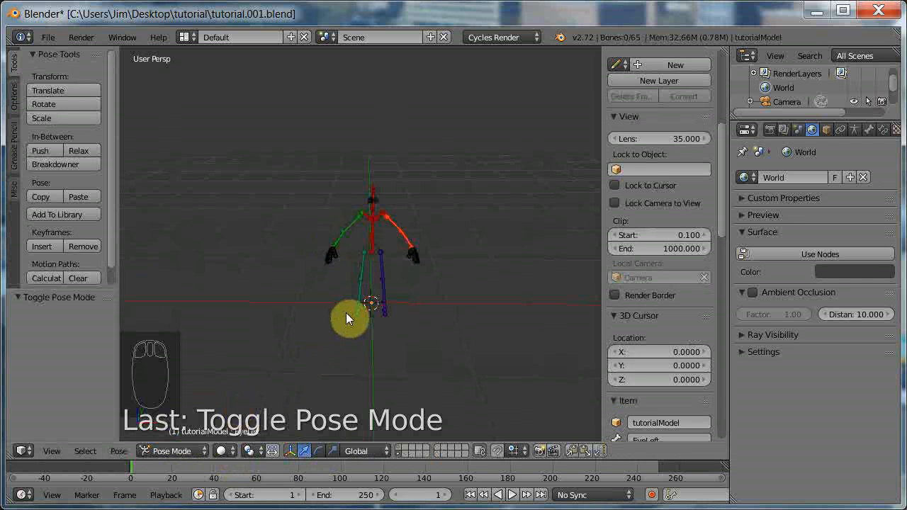
click(172, 449)
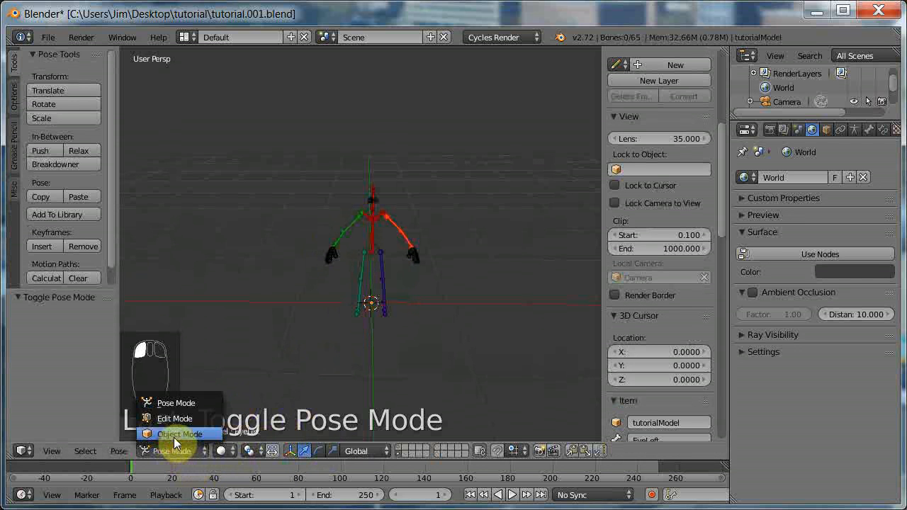
click(174, 434)
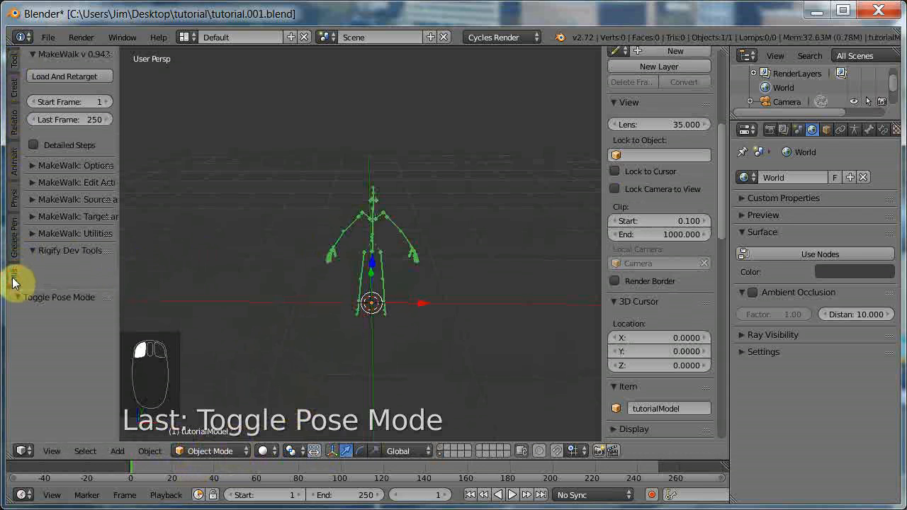
Load and retarget Female1_C21_S2_RunToPickUpBox.bvh from the Female1_bvh folder onto the tutorialModel rig with MakeWalk.
click(75, 76)
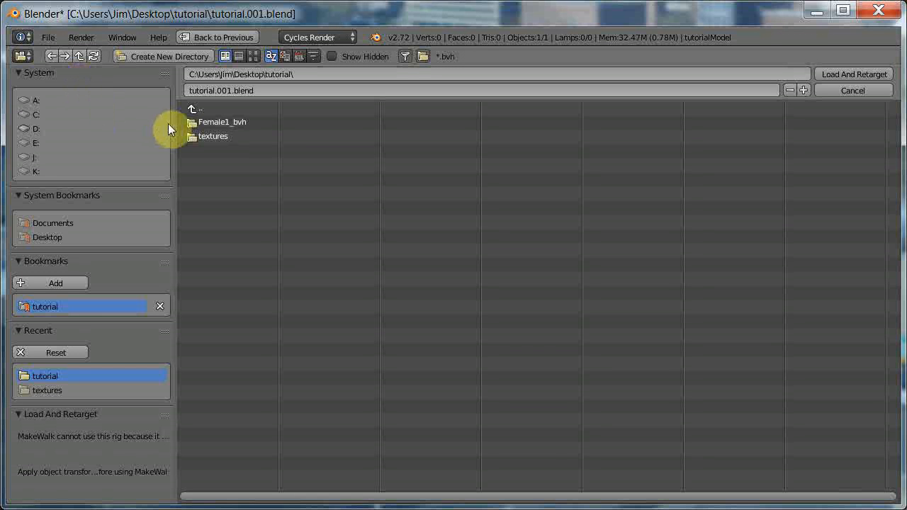
click(232, 122)
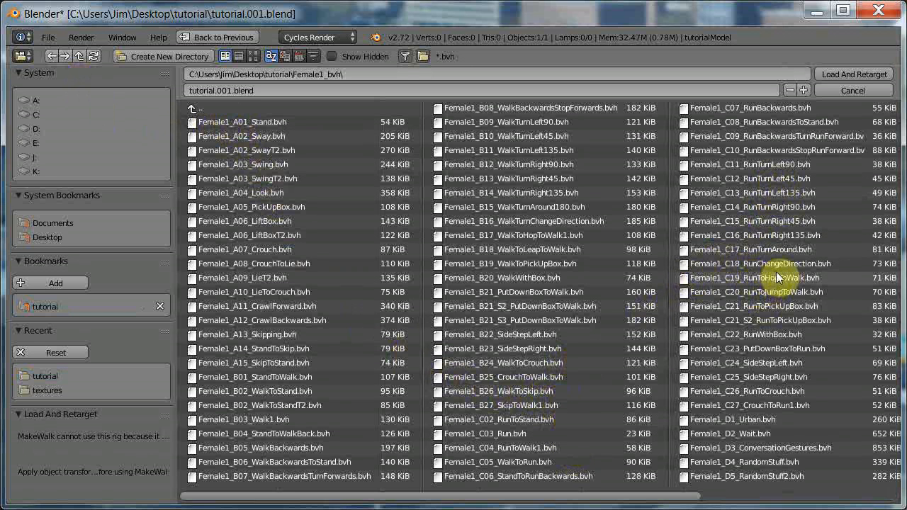
click(764, 320)
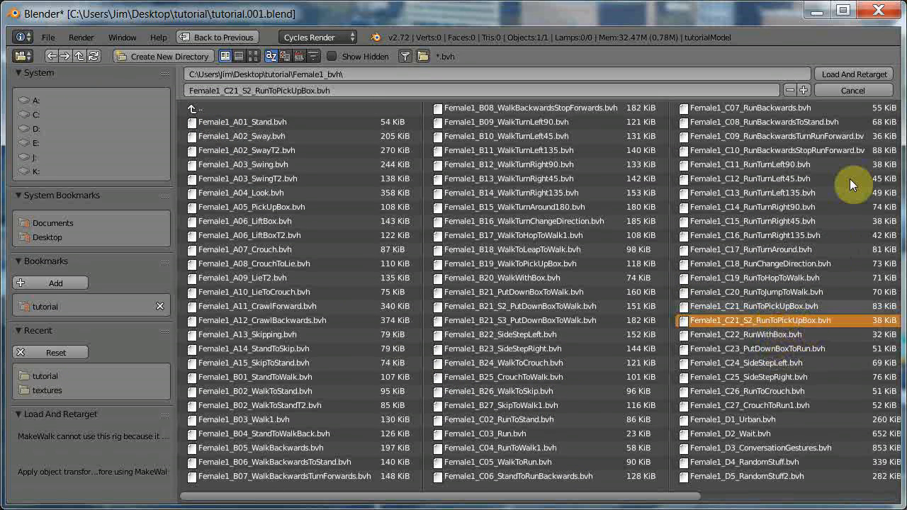
click(838, 74)
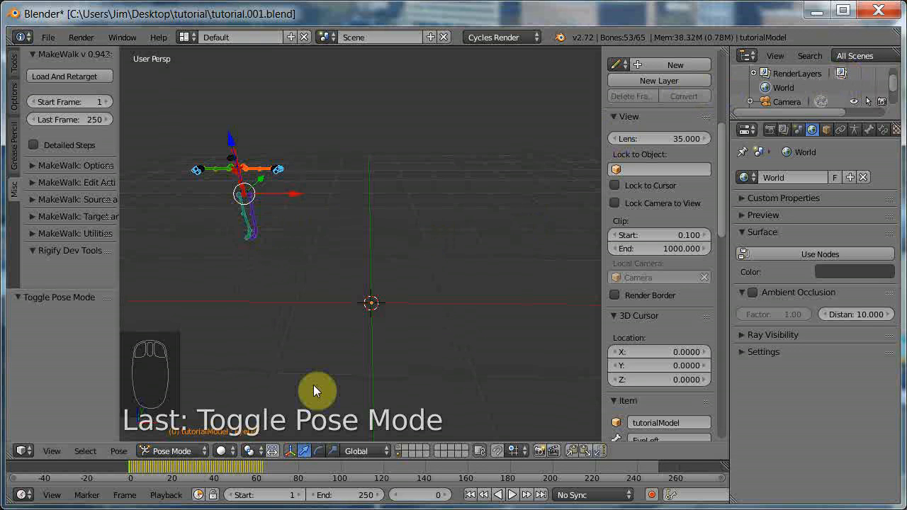
Show only the first layer with the character meshes and view the running character from the side.
click(399, 447)
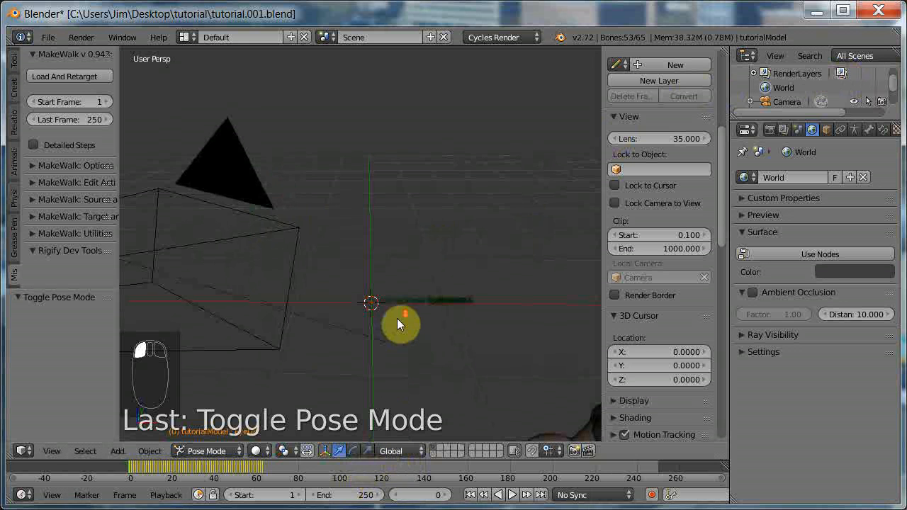
scroll(396, 319, down, 3)
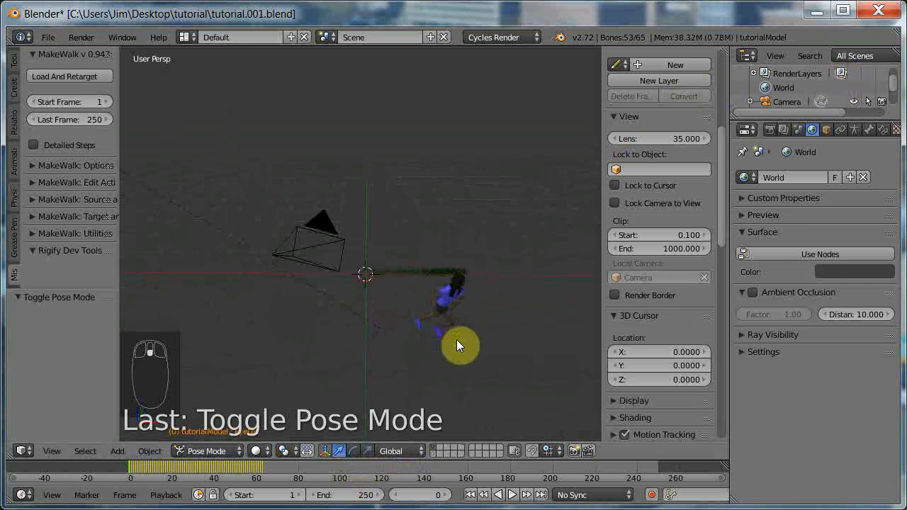
middle_drag(456, 340, 494, 325)
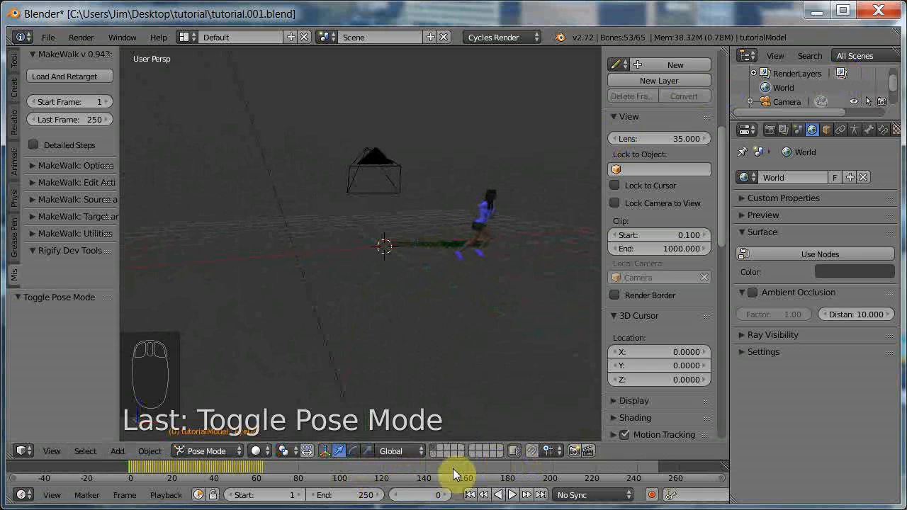
Go to frame 64 at the end of the keyframes and set the scene's end frame to 64.
click(264, 470)
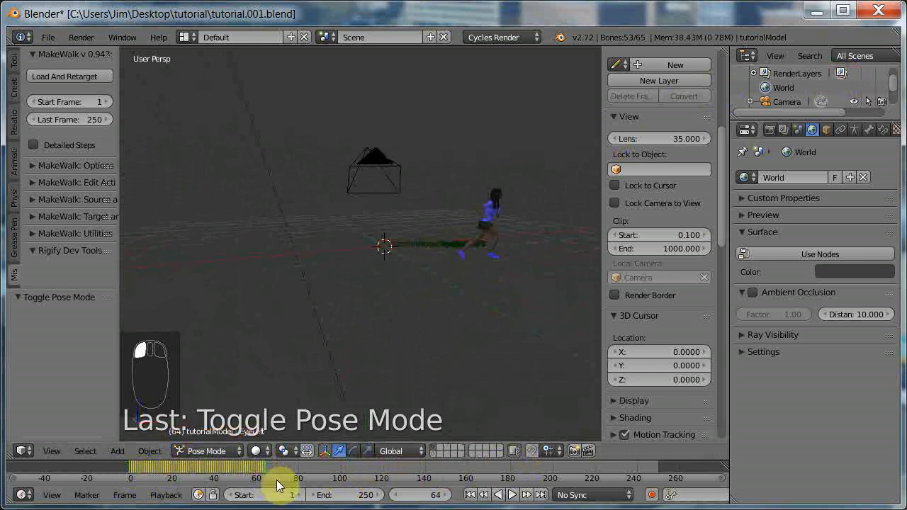
click(361, 495)
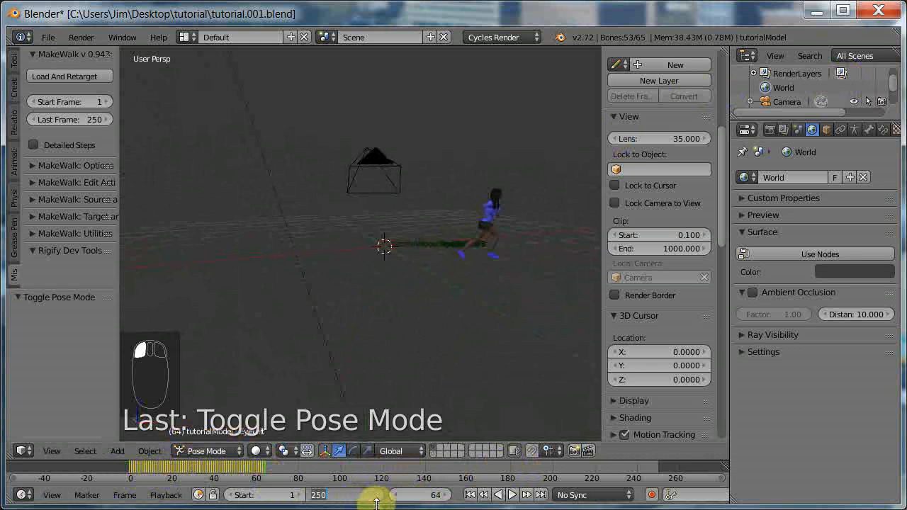
text(64)
key(Return)
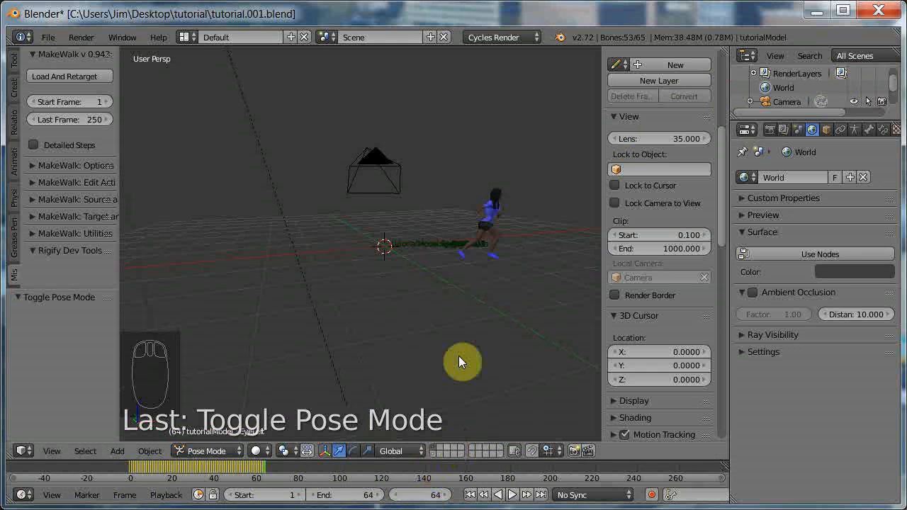
Play the retargeted run animation and examine the character's motion from several angles and distances.
click(511, 495)
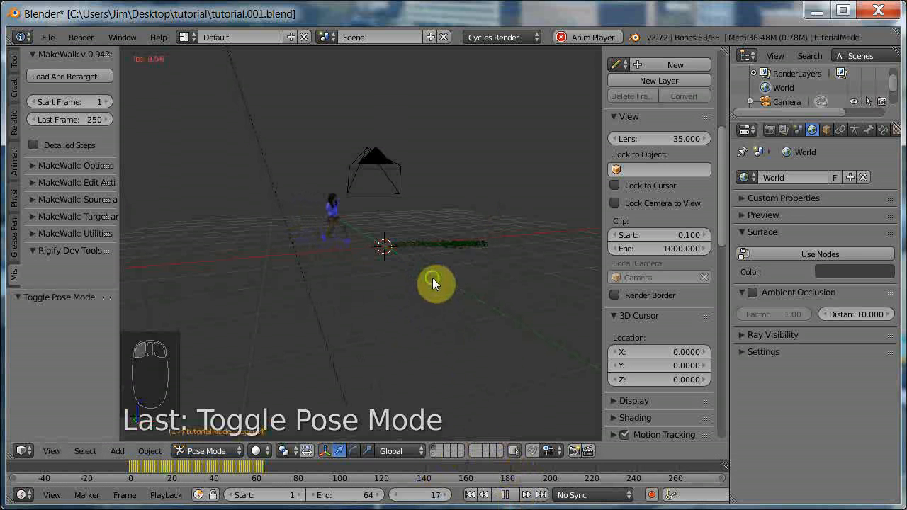
middle_drag(432, 279, 380, 309)
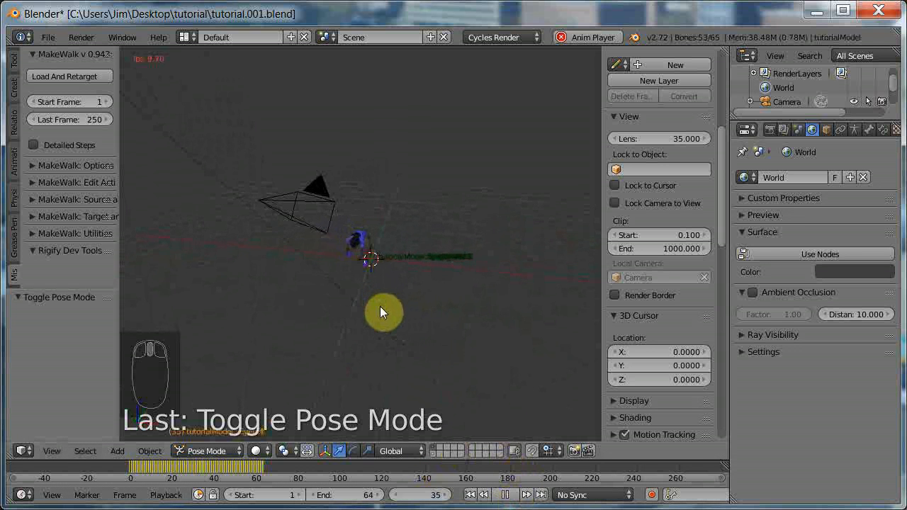
scroll(379, 312, up, 6)
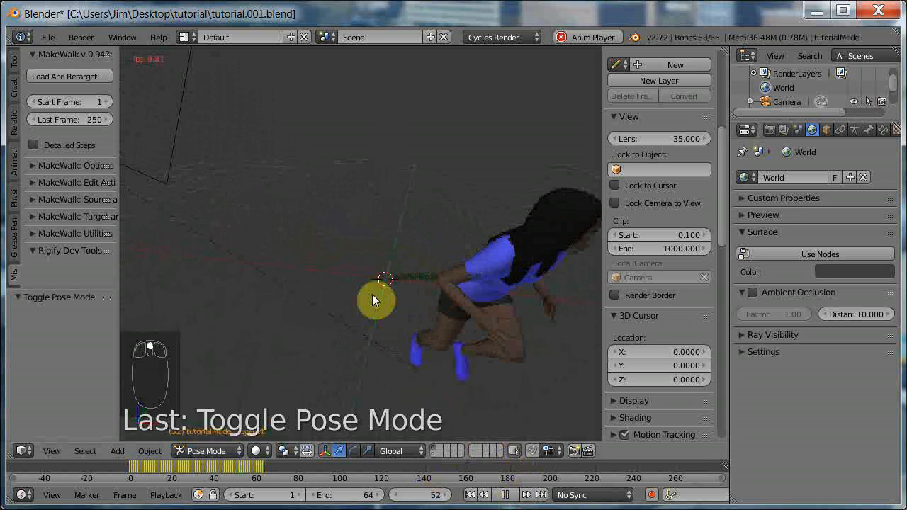
shift+scroll(387, 310, down, 2)
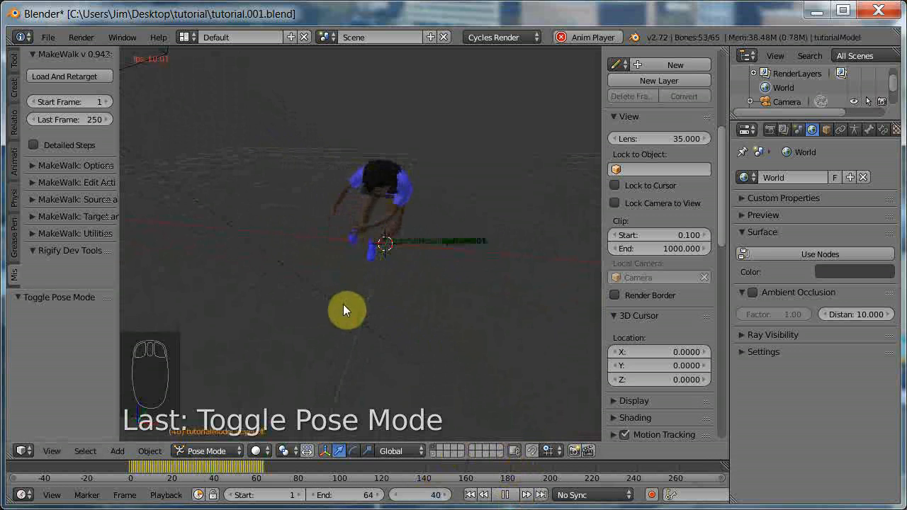
mouse_move(354, 301)
middle_down()
mouse_move(431, 310)
mouse_move(401, 300)
mouse_move(368, 306)
middle_up()
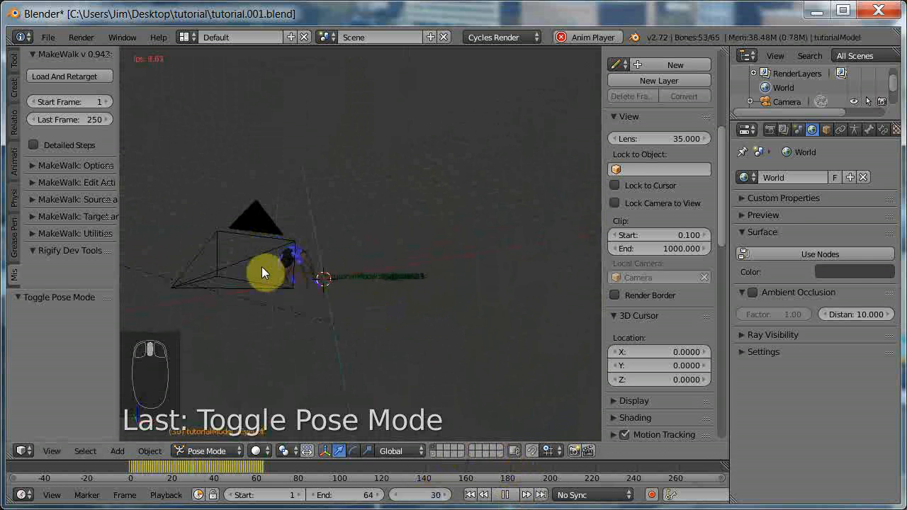
Move the camera to the second layer of the lower row.
right_click(250, 262)
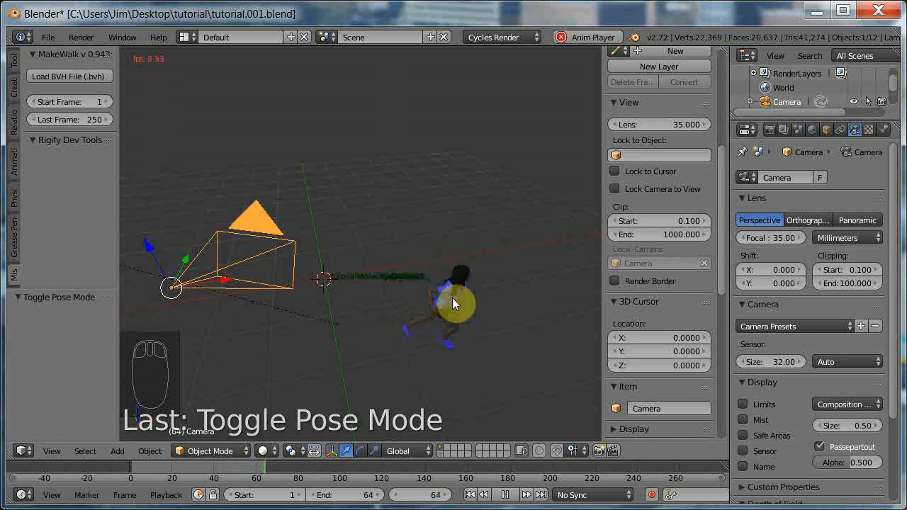
key(m)
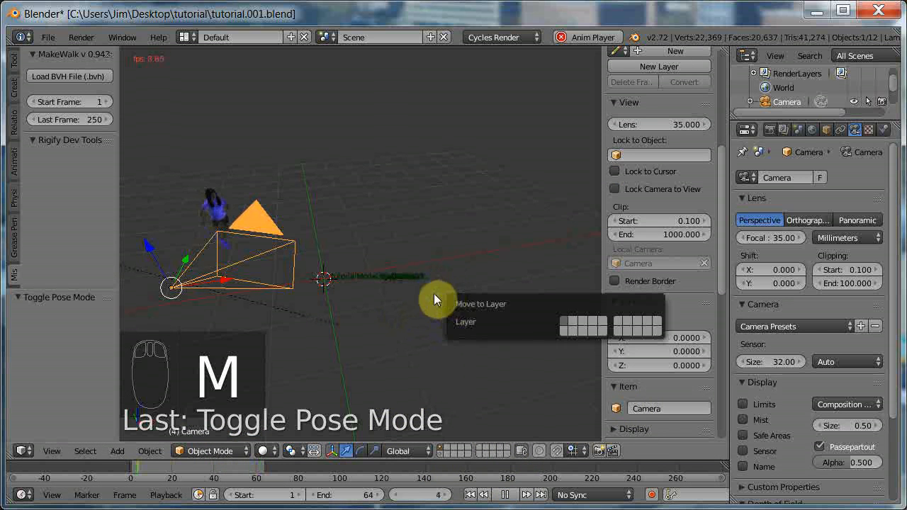
click(574, 327)
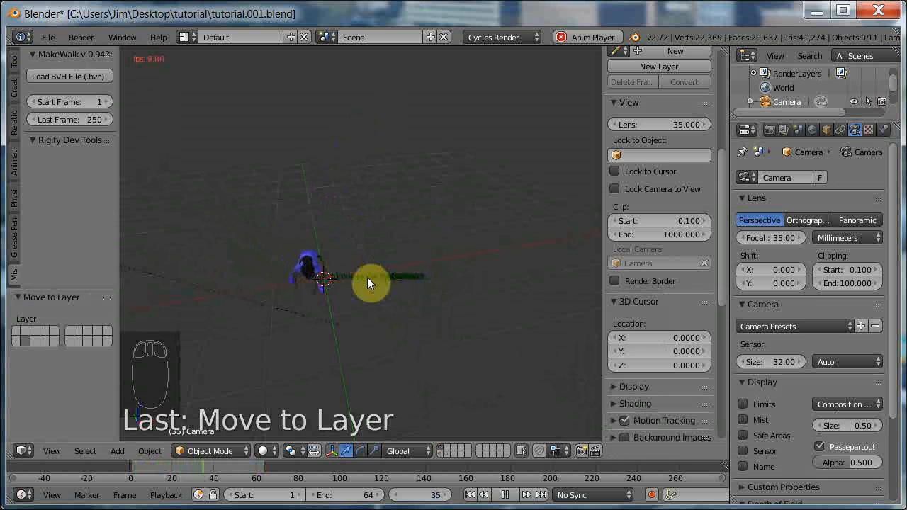
Stop the animation playback at frame 48 and view the running character up close.
scroll(346, 305, up, 4)
middle_drag(347, 301, 379, 220)
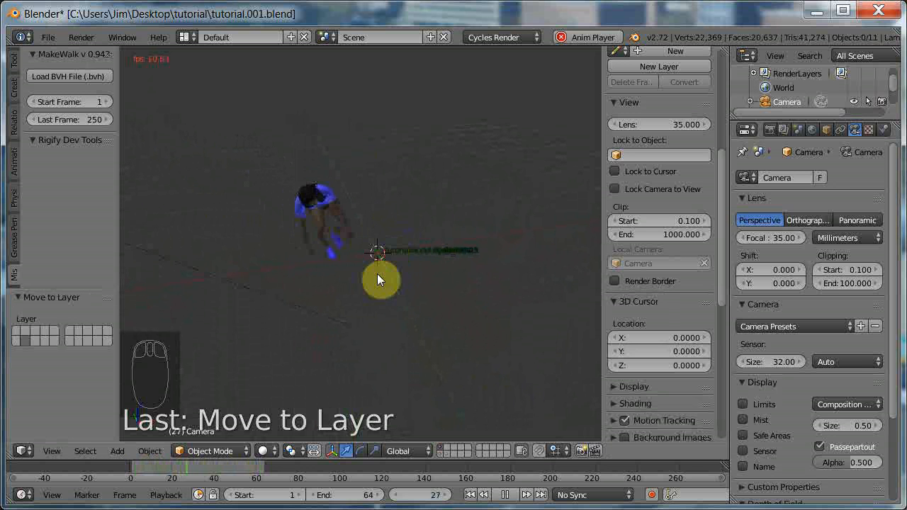
click(506, 498)
middle_drag(520, 378, 485, 343)
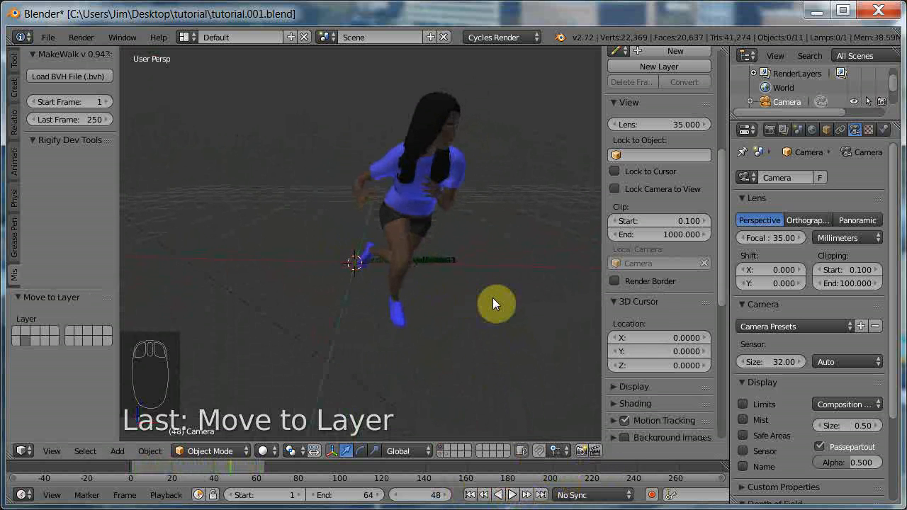
Look through the camera, reframe it on the running character with Lock Camera to View, and disable the lock.
key(KP_0)
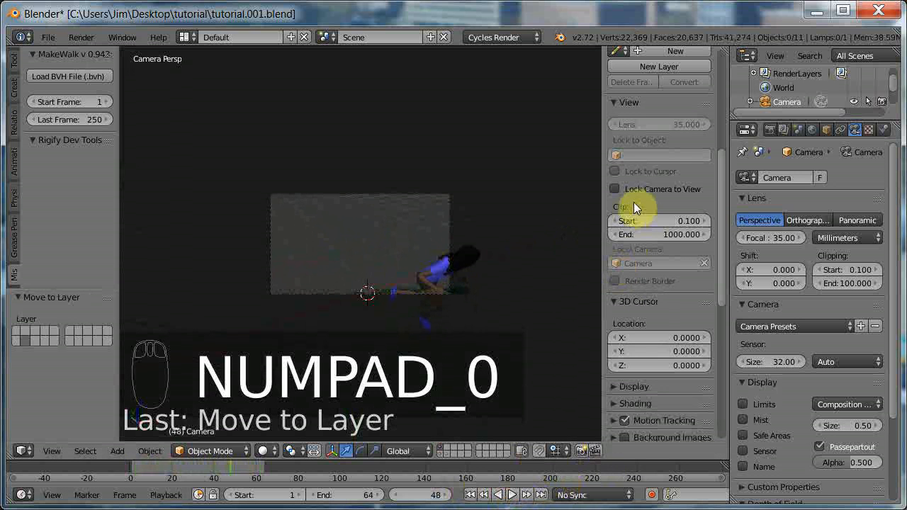
click(614, 189)
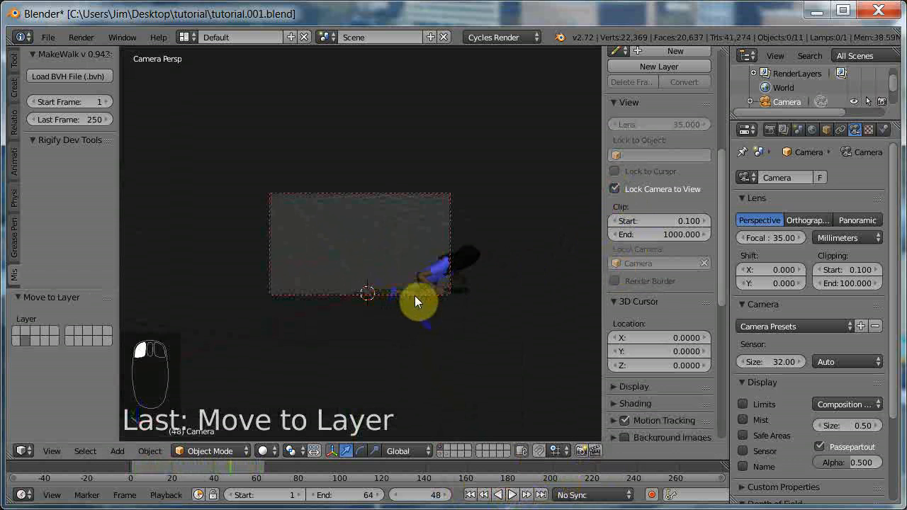
middle_drag(425, 288, 485, 241)
scroll(423, 280, down, 3)
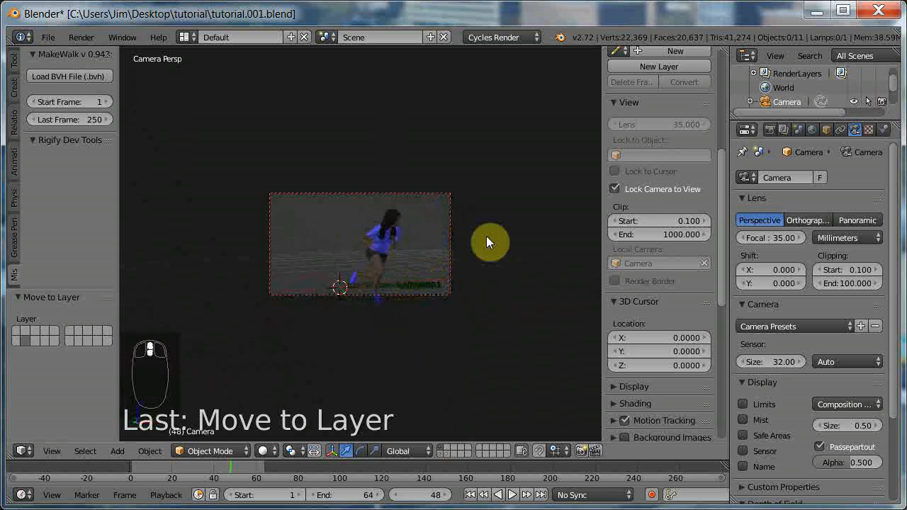
click(615, 189)
Render frame 48 from the camera, examine the result and return to the 3D view.
scroll(506, 269, up, 4)
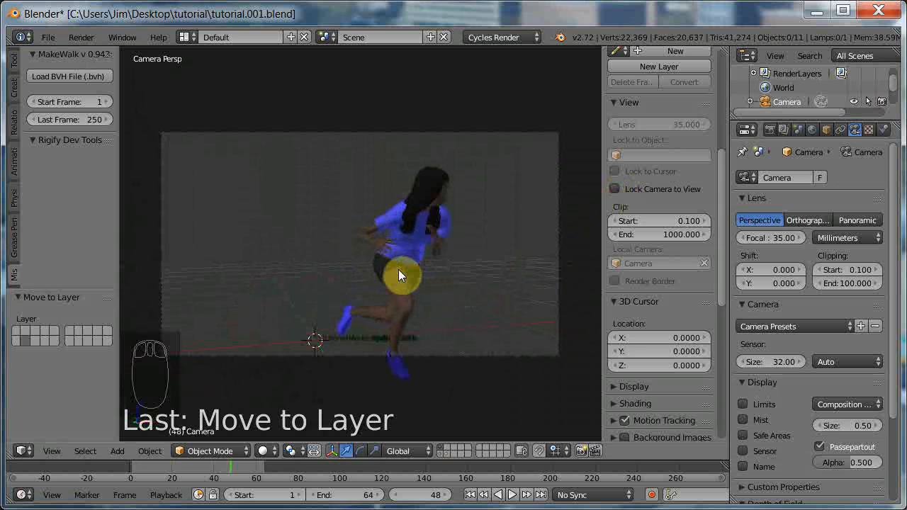
key(F12)
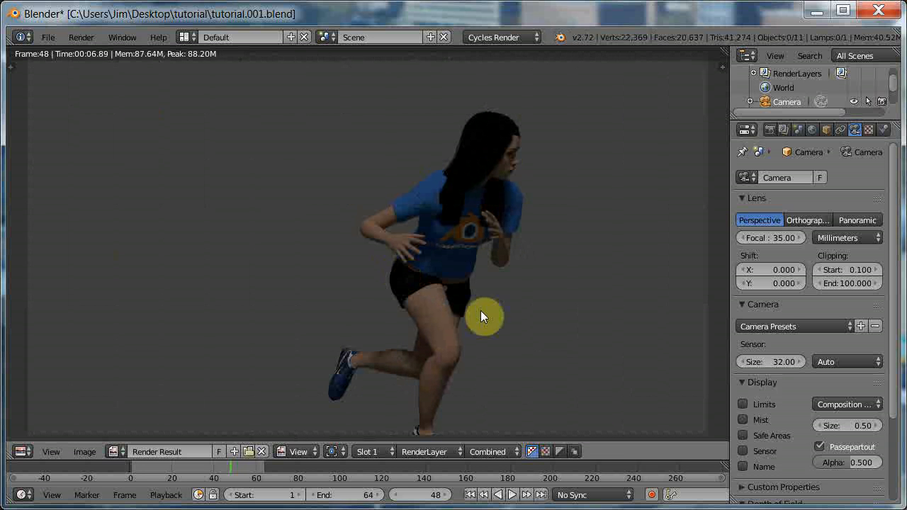
key(Escape)
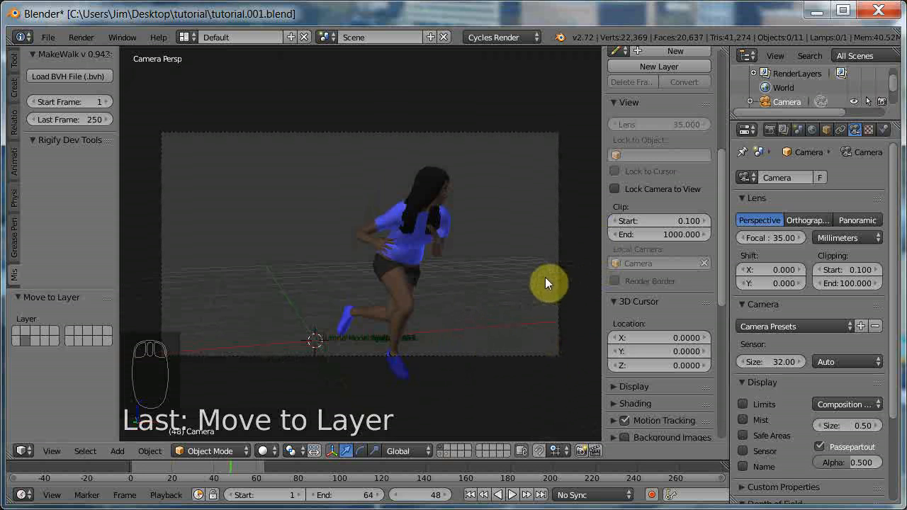
Hide the 3D view's properties sidebar, show only the armature layer, and select the tutorialModel rig in Object Mode.
key(n)
scroll(465, 281, down, 2)
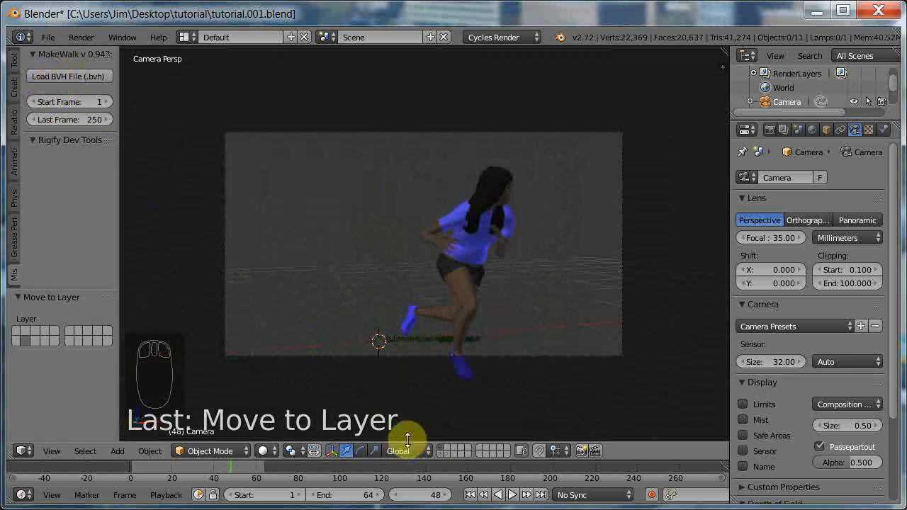
click(441, 455)
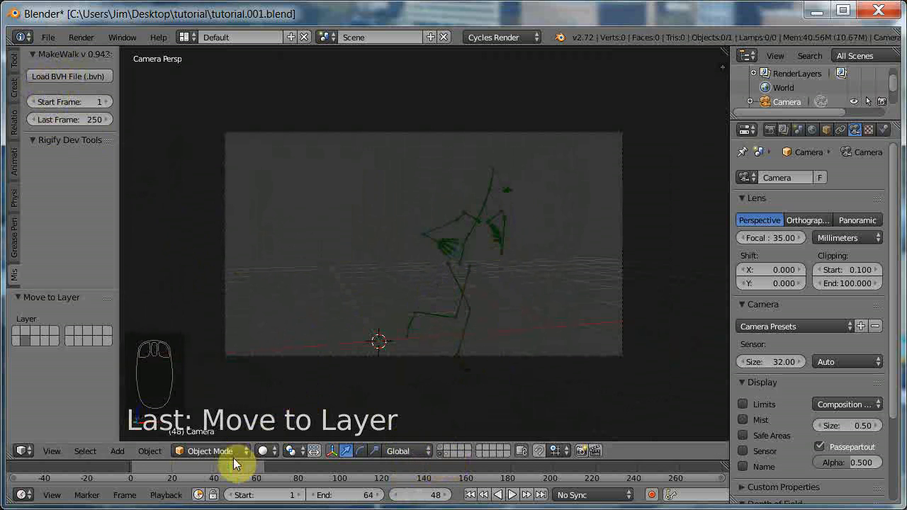
right_click(459, 292)
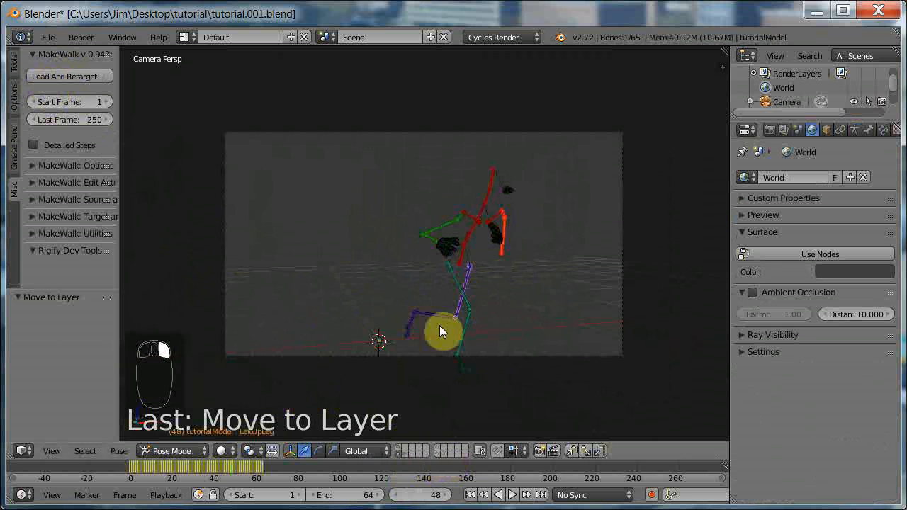
click(162, 453)
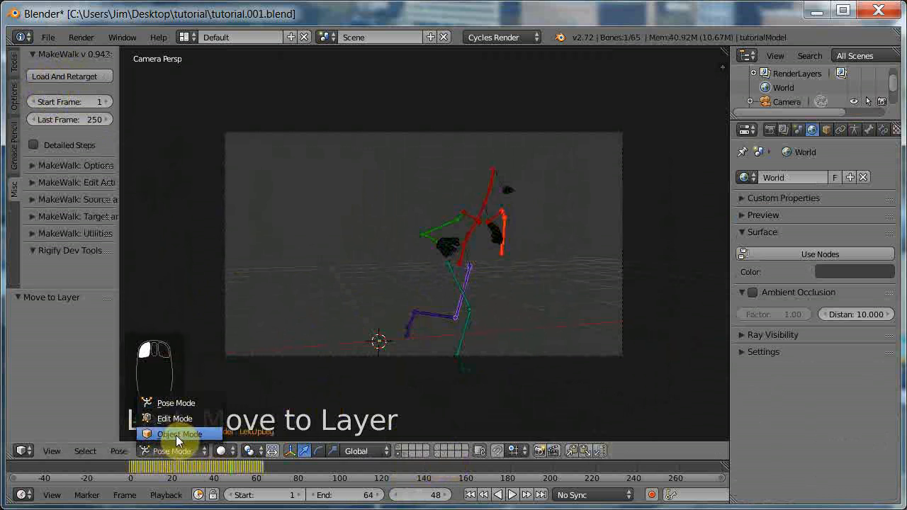
click(176, 435)
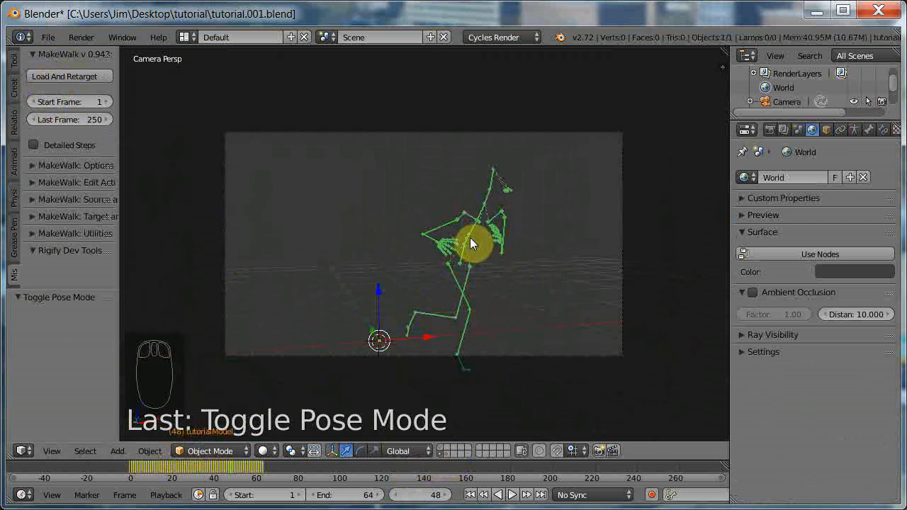
Load and retarget the Female1_D6_CartWheel.bvh motion onto the tutorialModel rig with MakeWalk.
click(51, 75)
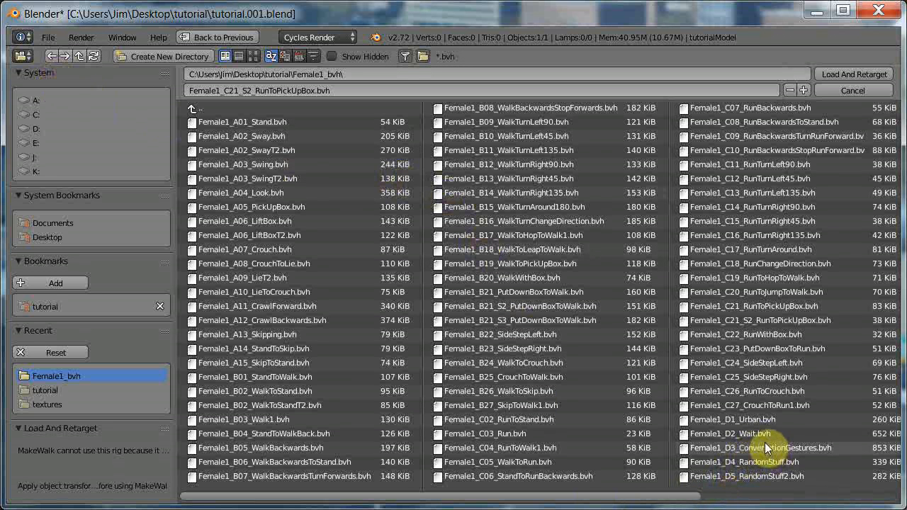
drag(658, 496, 799, 502)
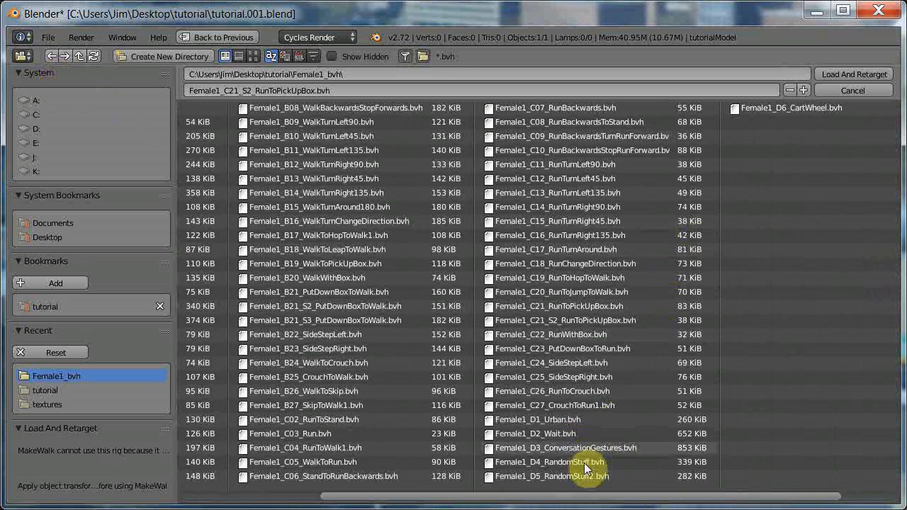
click(768, 110)
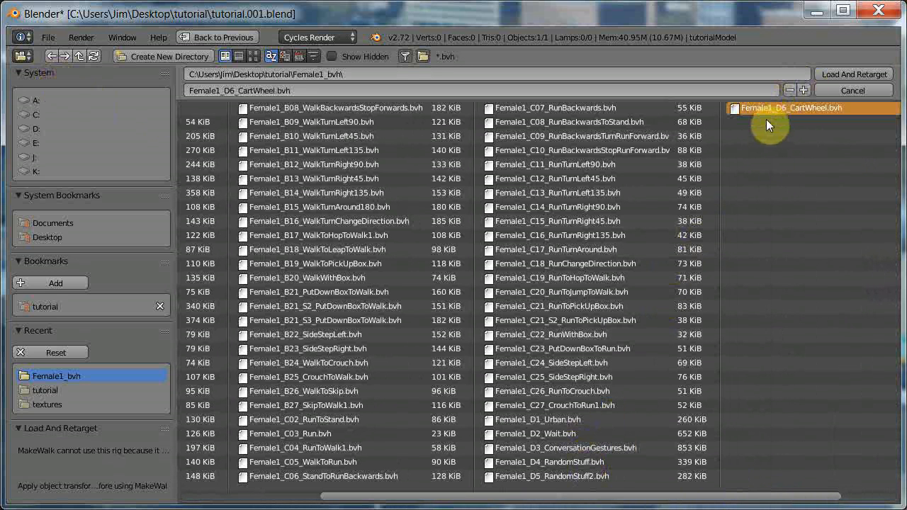
click(845, 74)
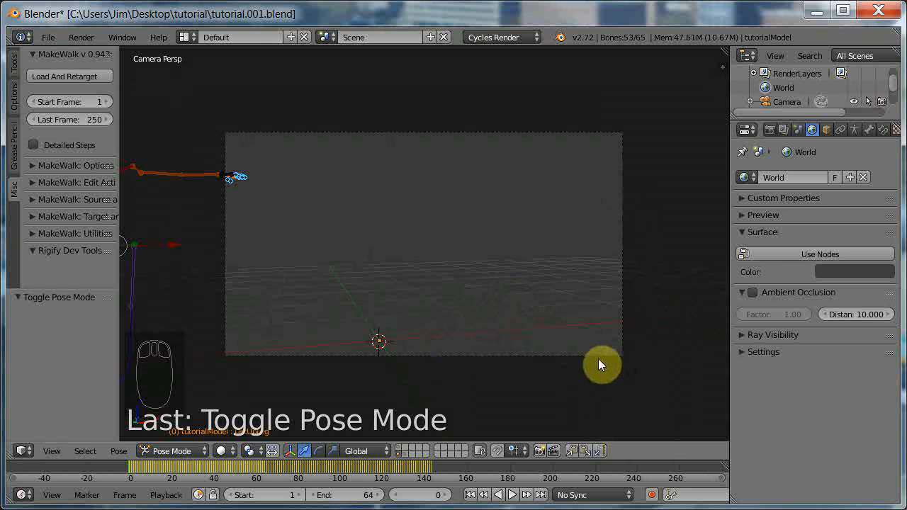
Move the current frame to the last keyframe at 144 and set the animation's end frame to 144.
key(n)
key(n)
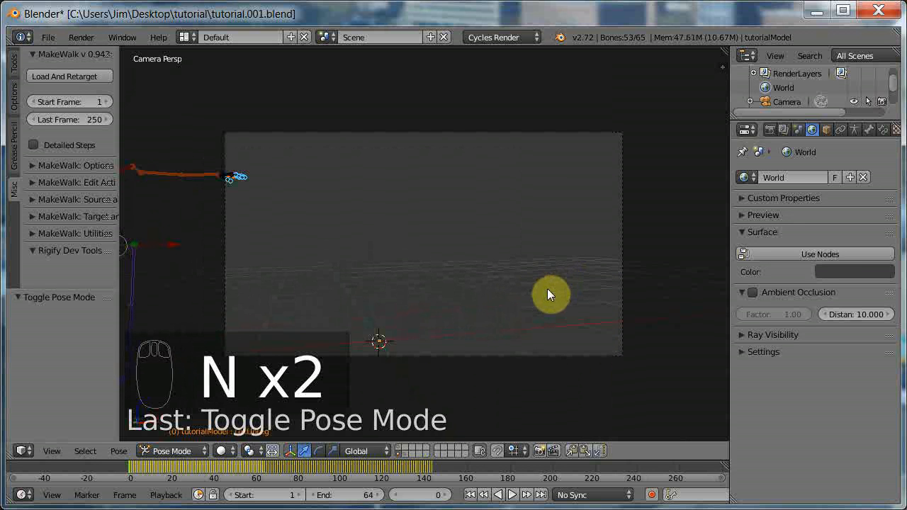
middle_drag(547, 288, 479, 277)
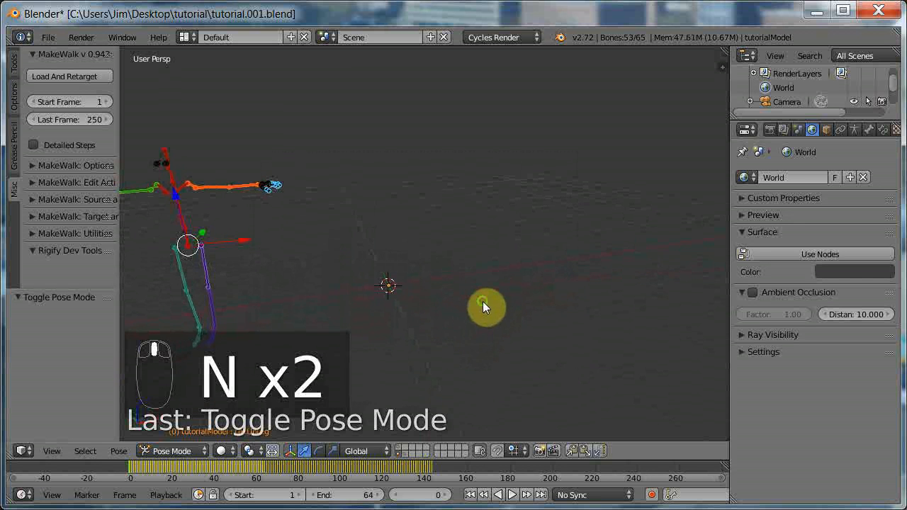
scroll(478, 303, down, 5)
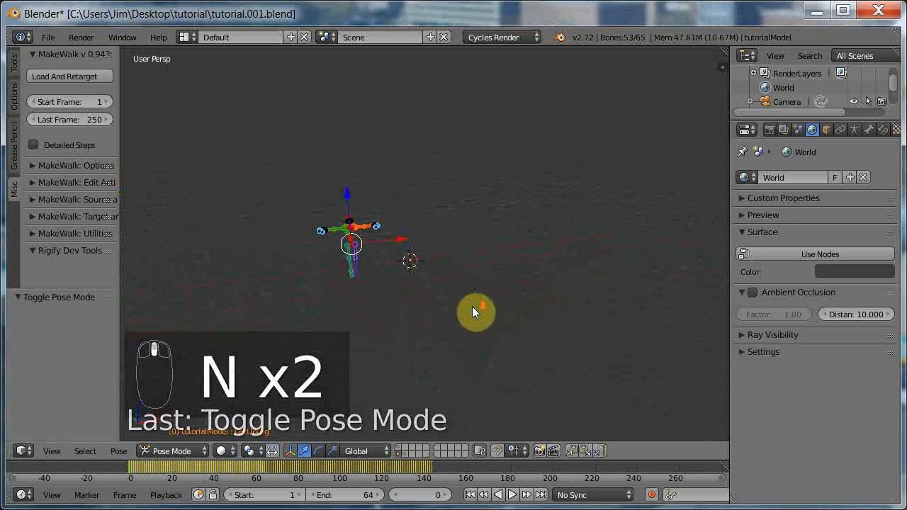
click(433, 468)
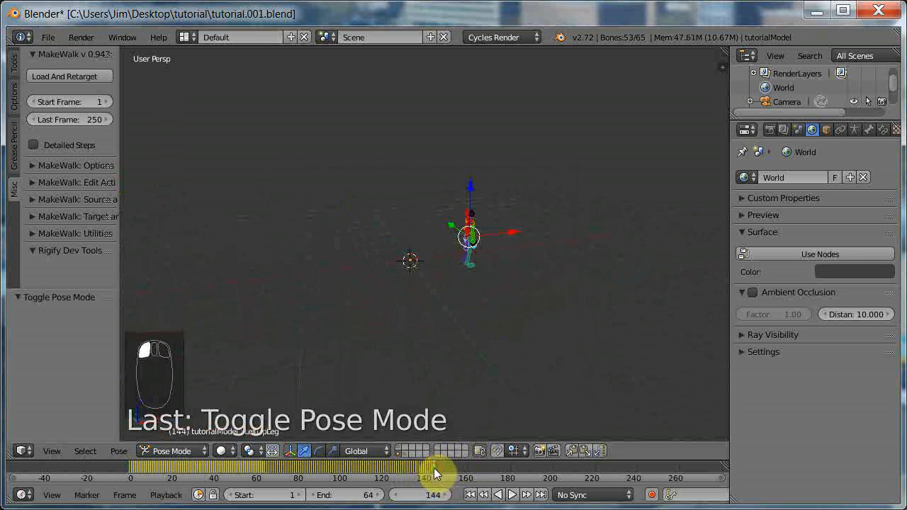
click(332, 499)
text(144)
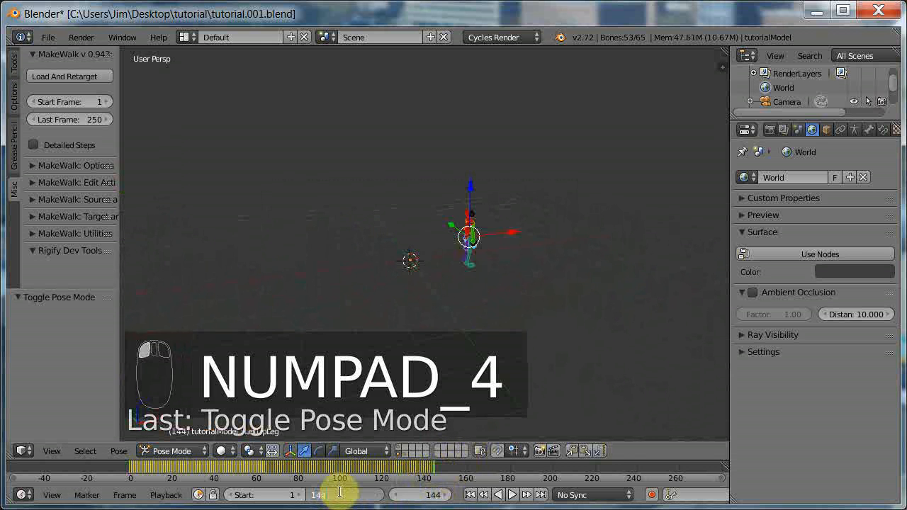
key(Return)
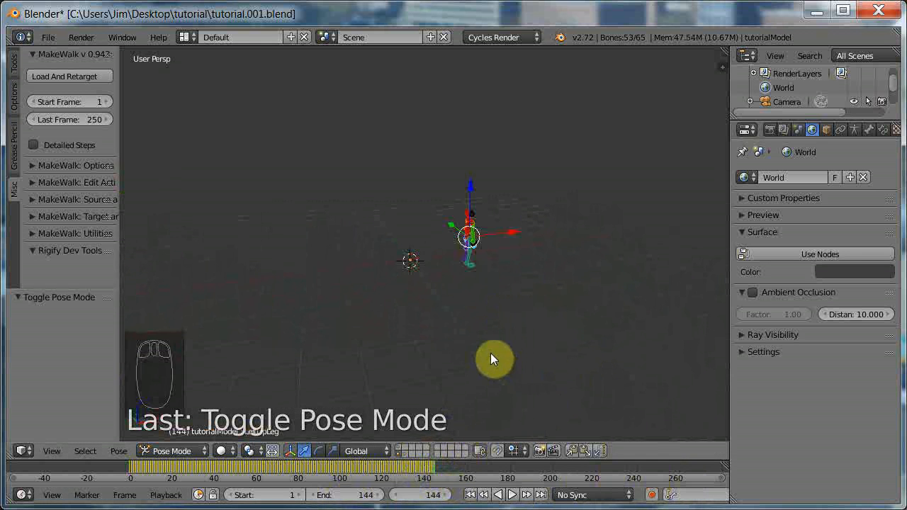
Show the clothed character's layer instead of the armature layer and start the animation playback.
click(397, 447)
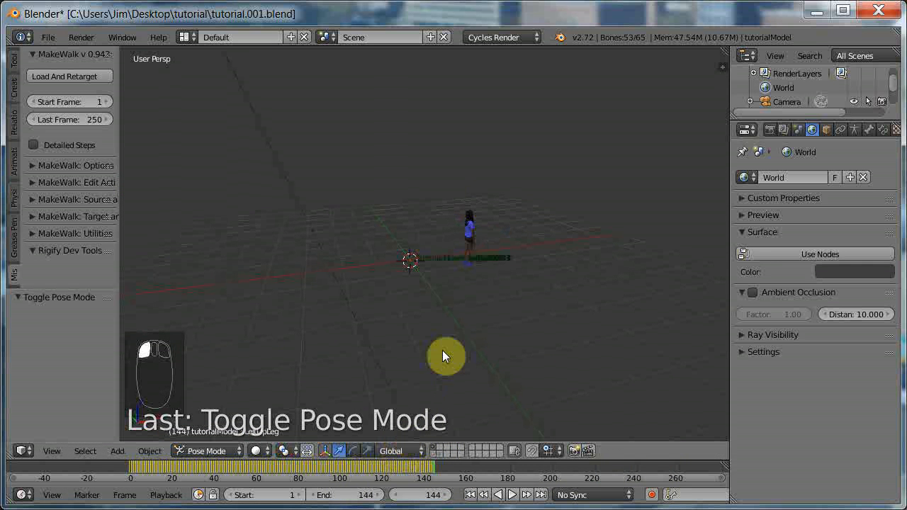
middle_drag(524, 306, 324, 333)
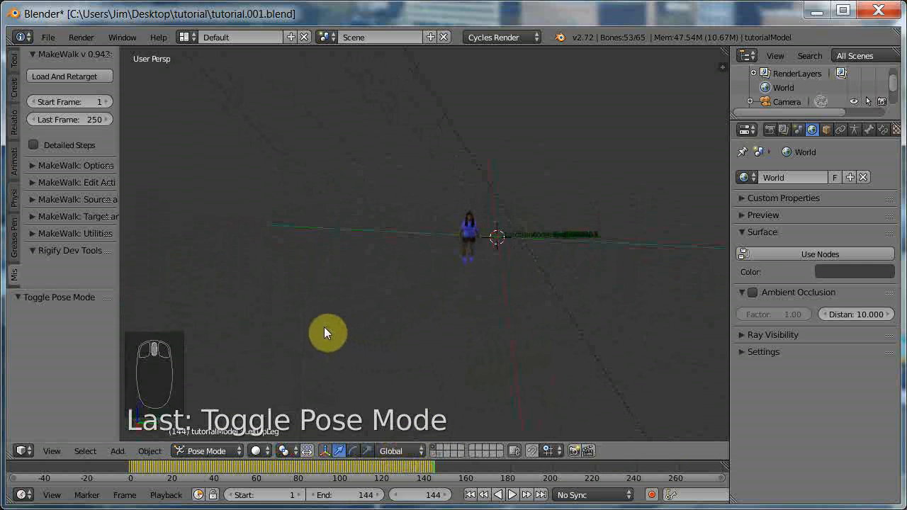
click(511, 495)
Examine the character's cartwheel motion from several angles and up close while the animation plays.
middle_drag(439, 277, 522, 284)
scroll(525, 273, up, 3)
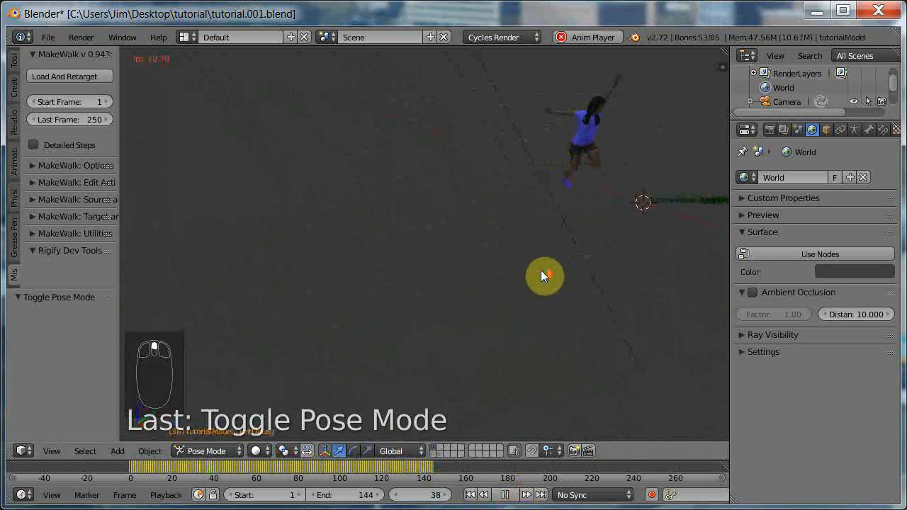
shift+scroll(539, 269, up, 2)
shift+scroll(540, 279, up, 1)
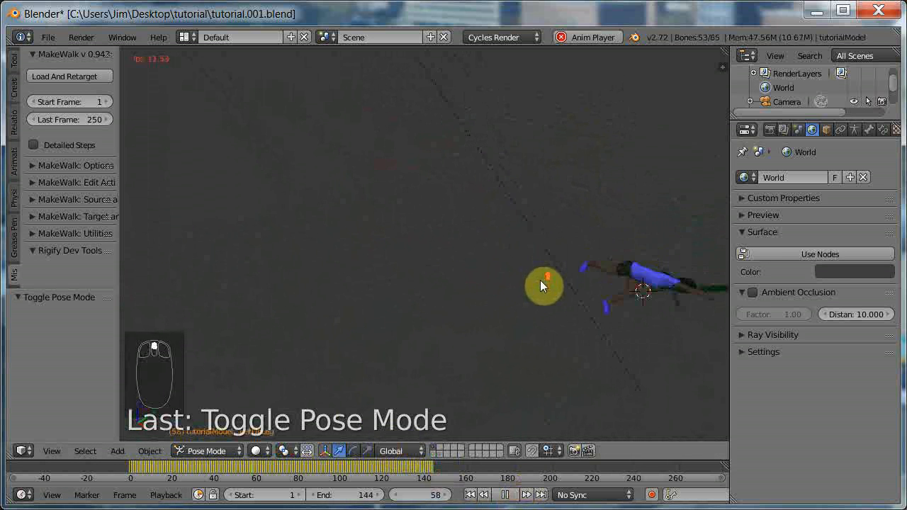
ctrl+scroll(543, 286, up, 5)
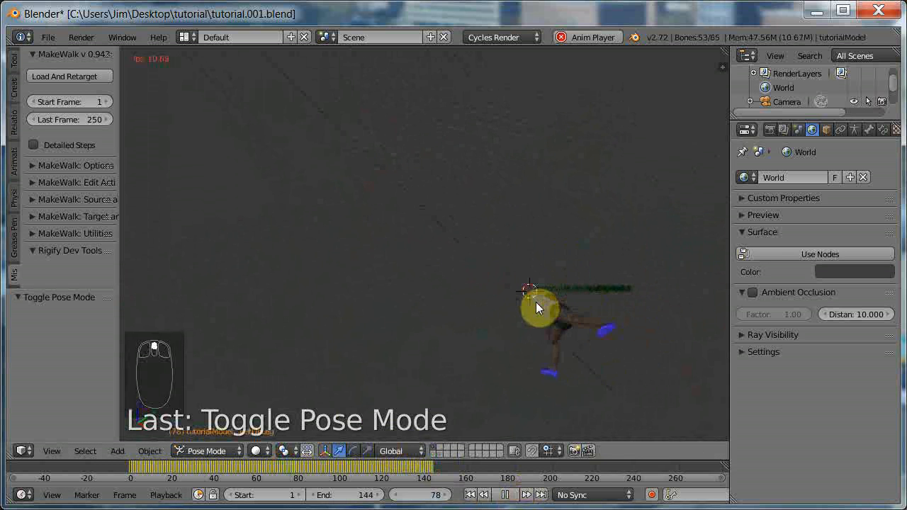
middle_drag(500, 350, 544, 311)
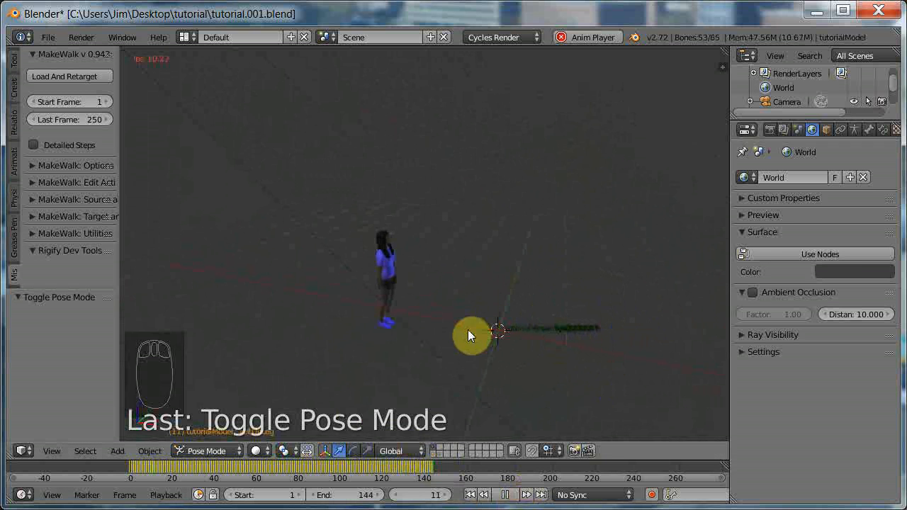
scroll(522, 382, up, 3)
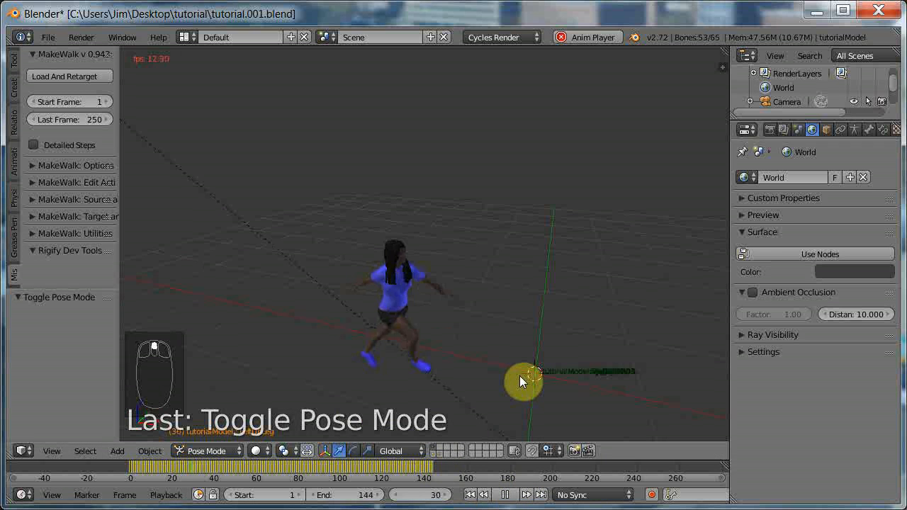
shift+scroll(520, 376, up, 2)
shift+scroll(520, 376, down, 5)
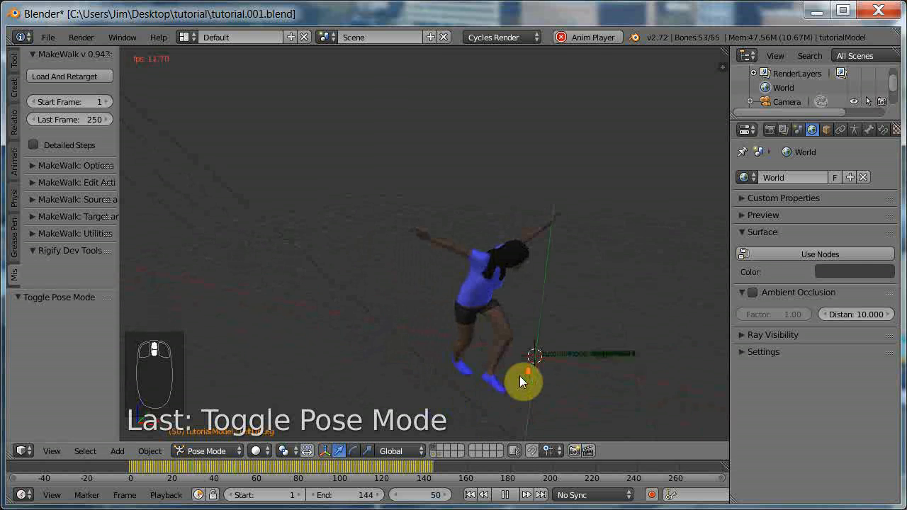
ctrl+scroll(521, 375, up, 2)
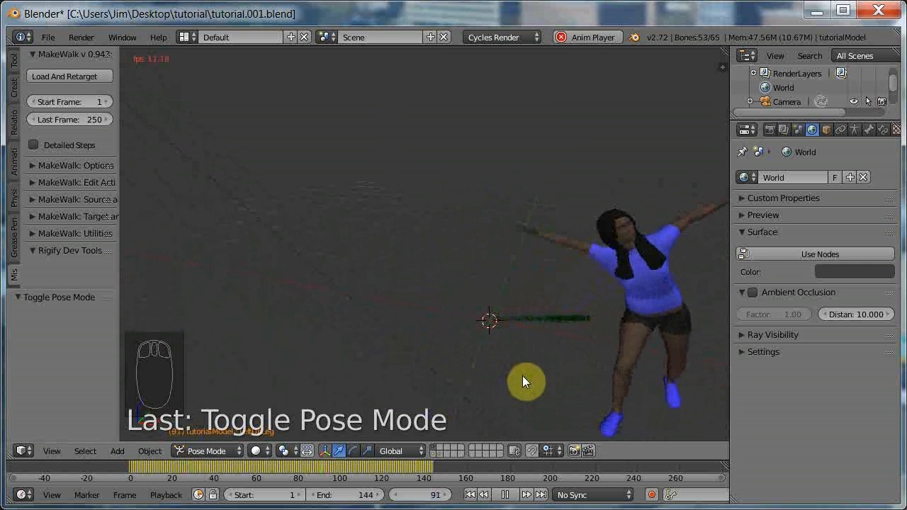
shift+scroll(522, 375, up, 1)
shift+scroll(522, 375, down, 3)
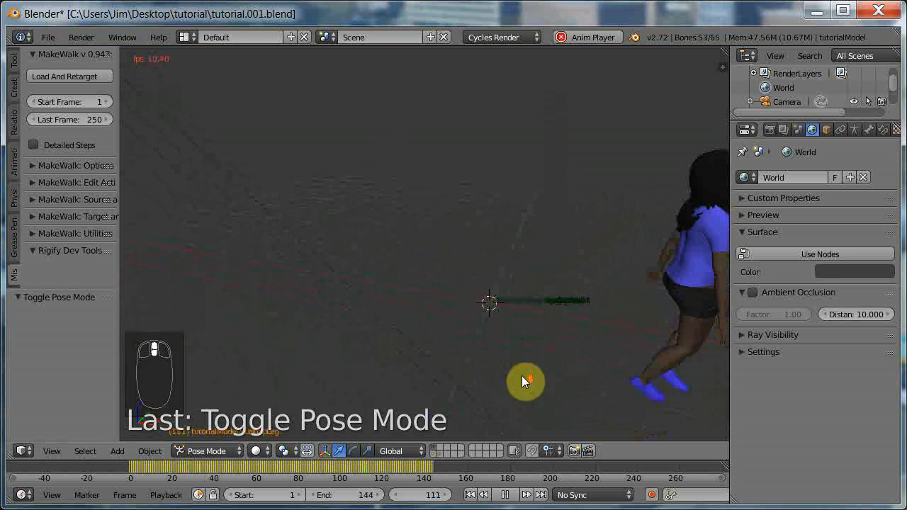
ctrl+scroll(521, 376, up, 2)
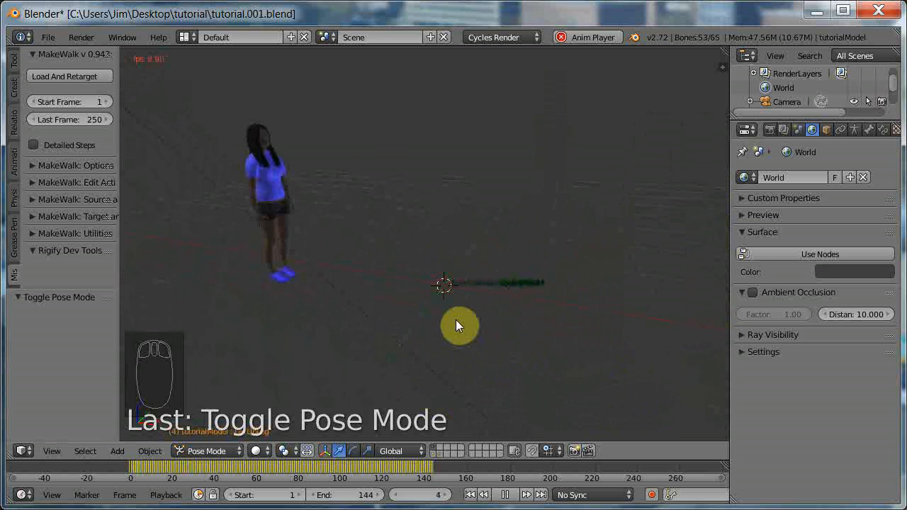
middle_drag(443, 328, 454, 304)
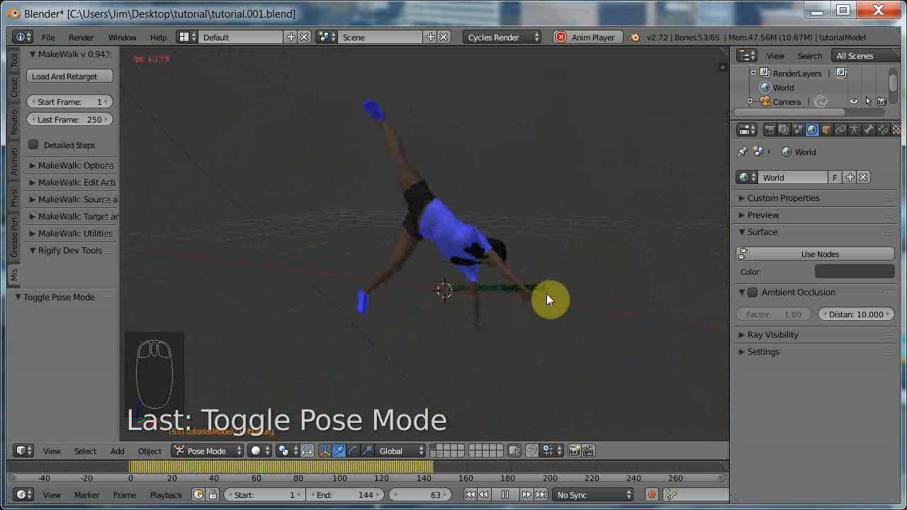